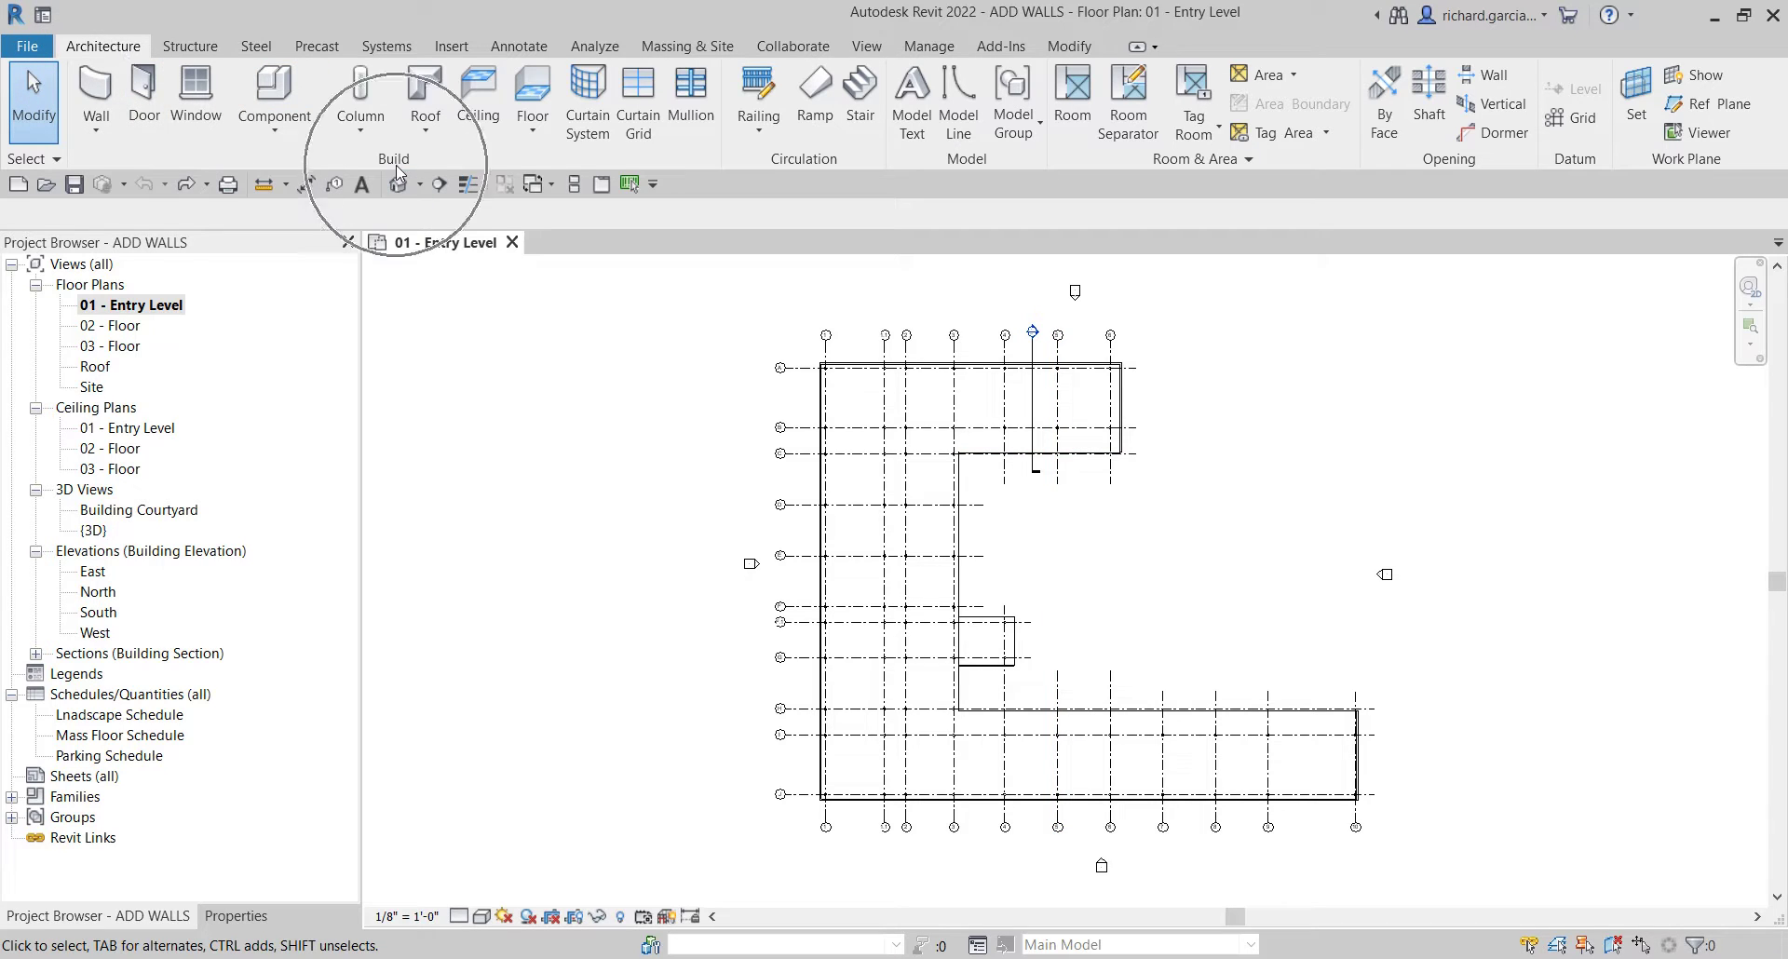
- Start an architectural wall with its height up to 02 - Floor and an offset of 27' 6"
{"action": "left_click", "coordinate": [85, 133]}
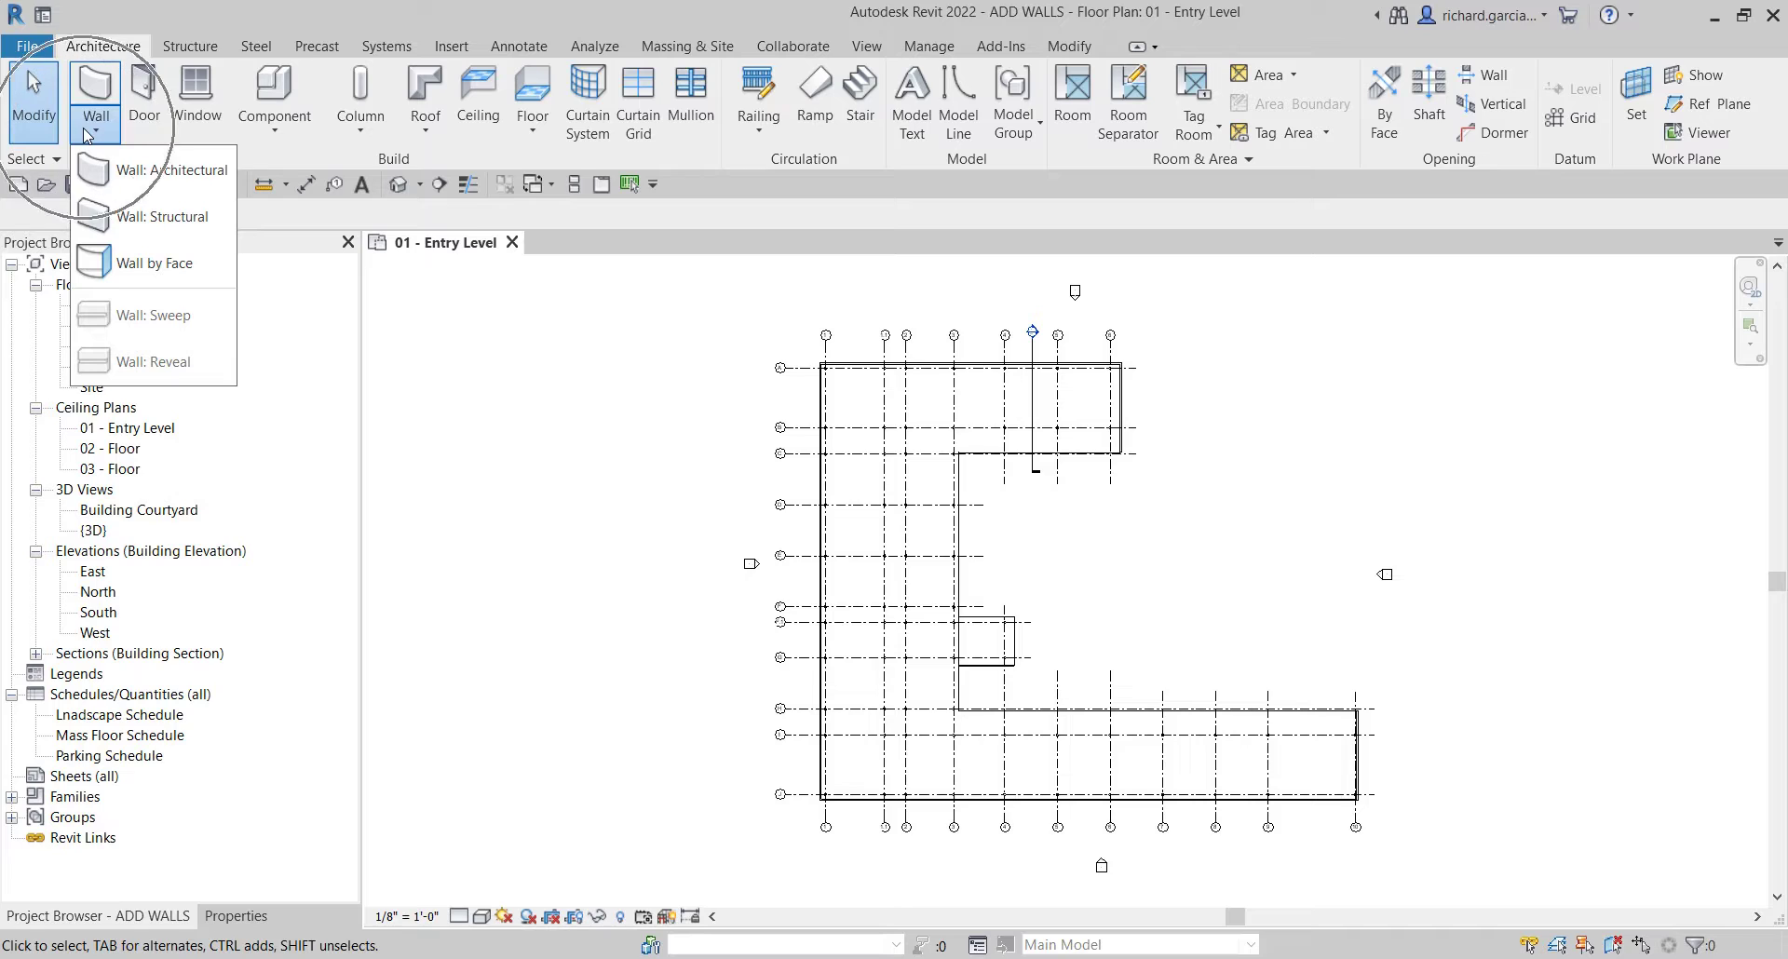
{"action": "left_click", "coordinate": [173, 169]}
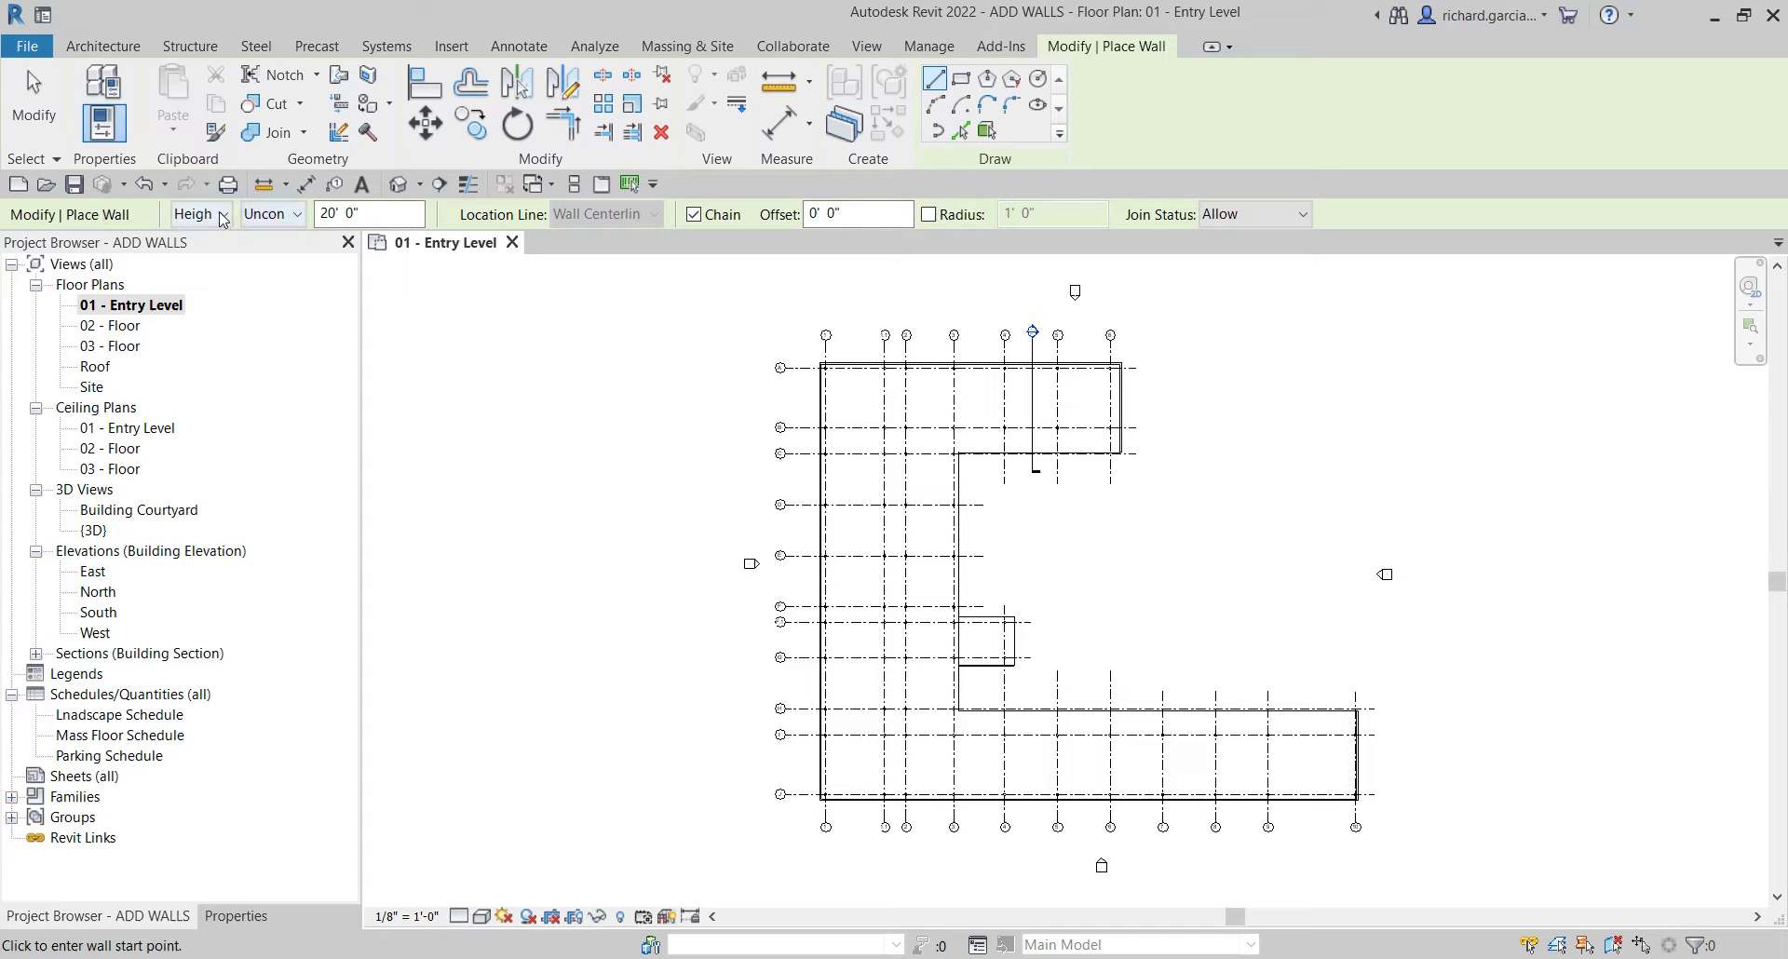
{"action": "left_click", "coordinate": [288, 215]}
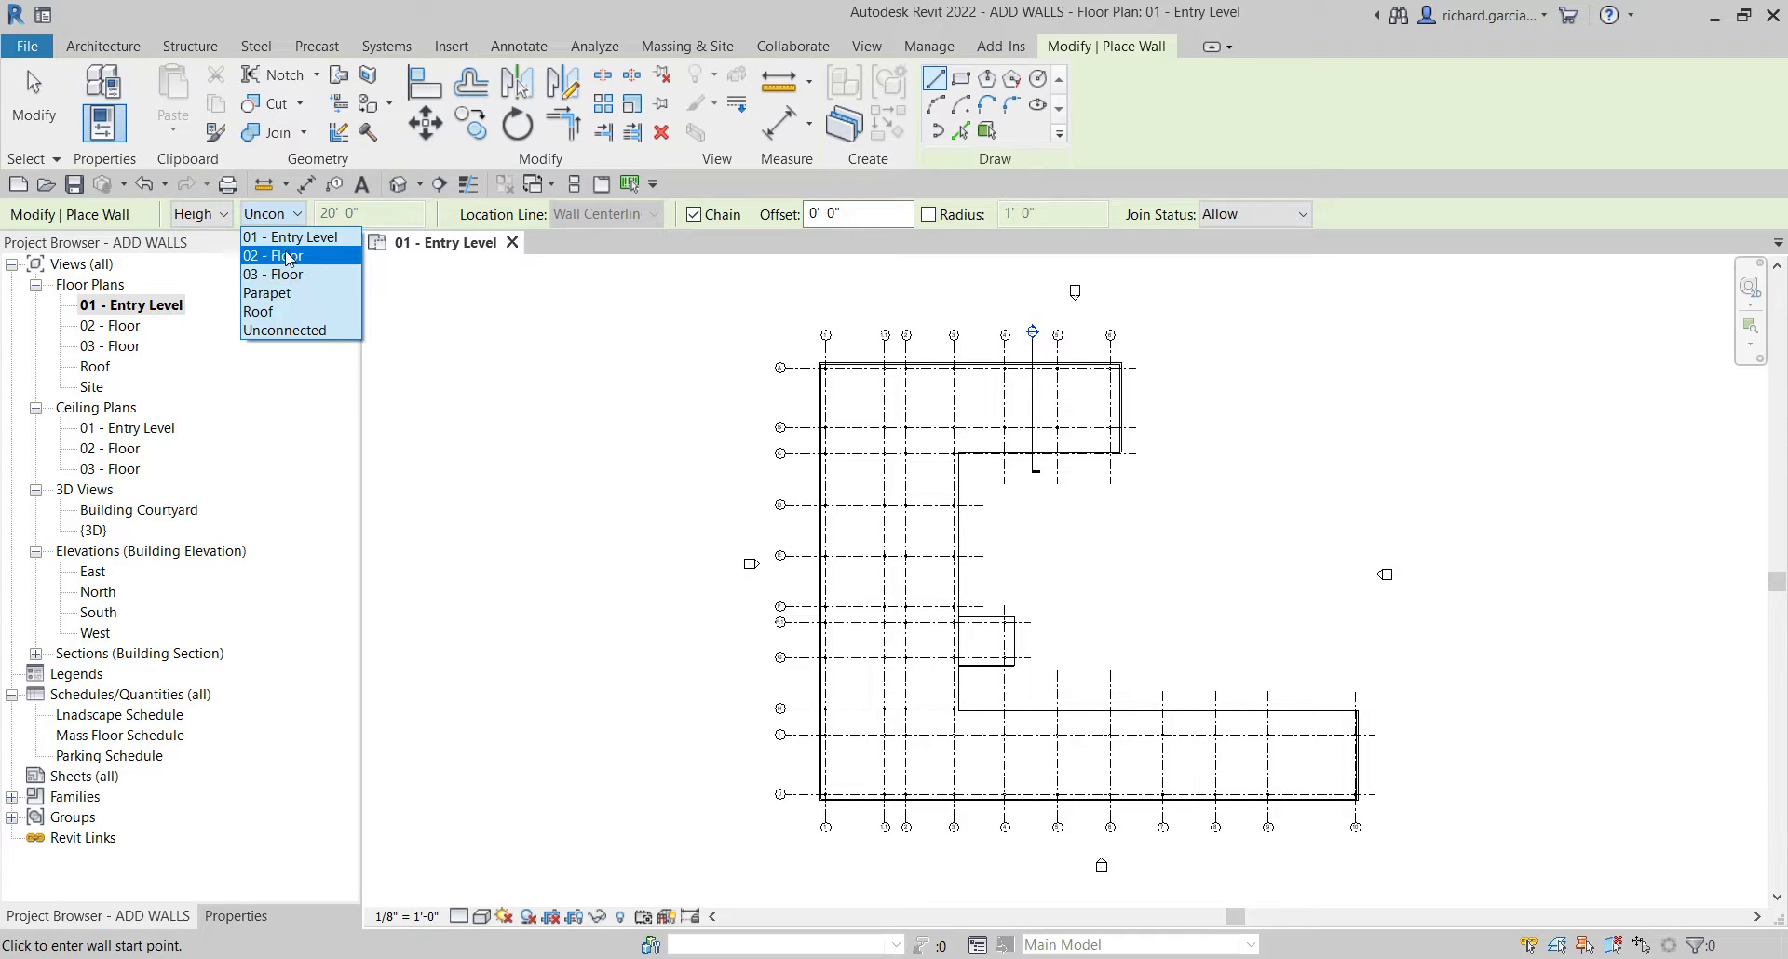
{"action": "left_click", "coordinate": [284, 259]}
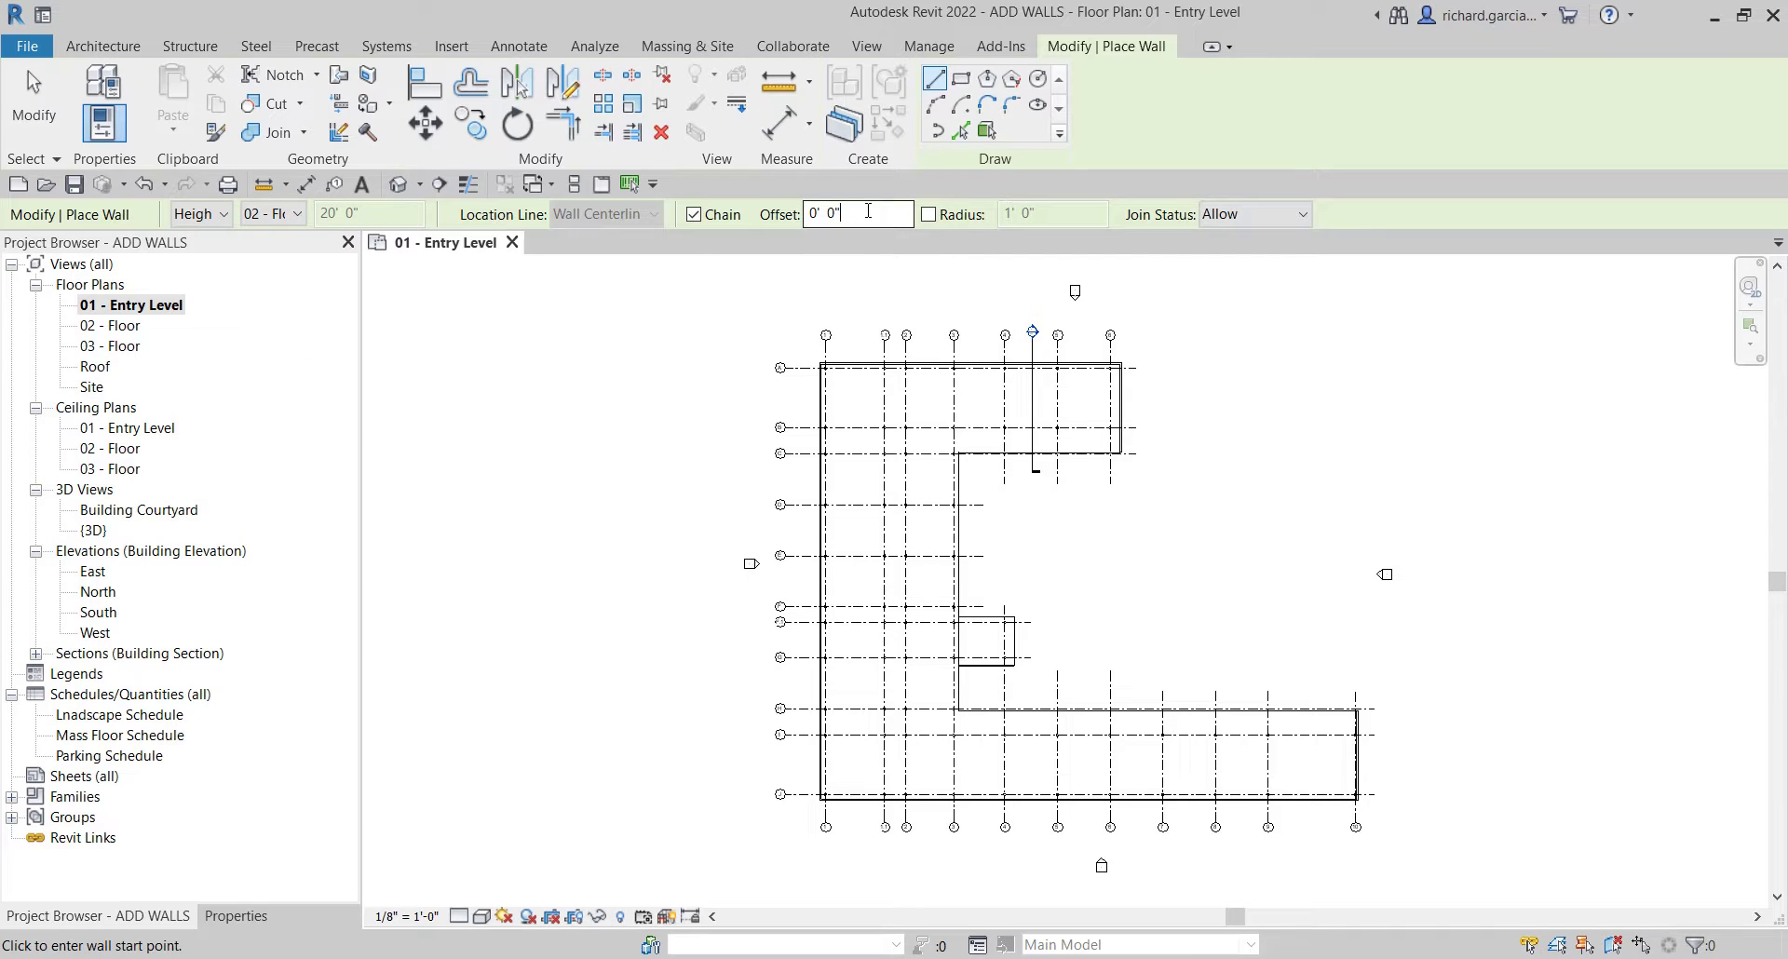
{"action": "left_click_drag", "start_coordinate": [867, 211], "coordinate": [755, 212]}
{"action": "type", "text": "27"}
{"action": "key", "text": "Return"}
{"action": "scroll", "coordinate": [1106, 279], "scroll_direction": "up", "scroll_amount": 5}
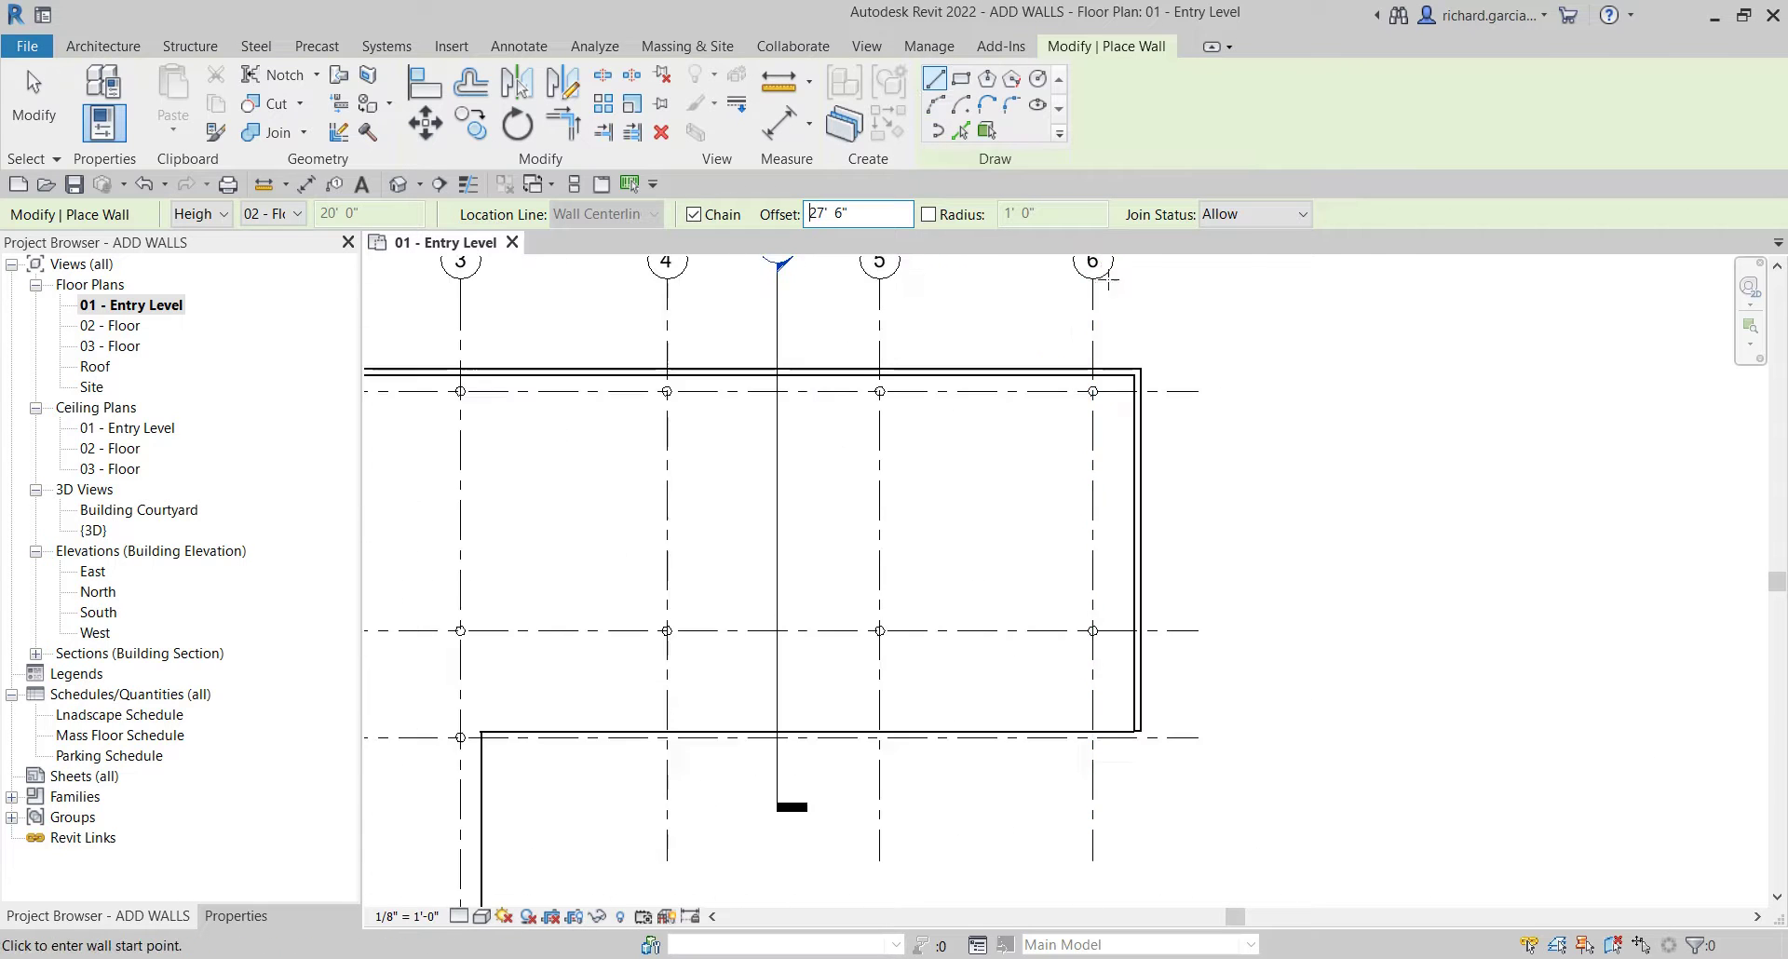
{"action": "scroll", "coordinate": [1138, 340], "scroll_direction": "up", "scroll_amount": 2}
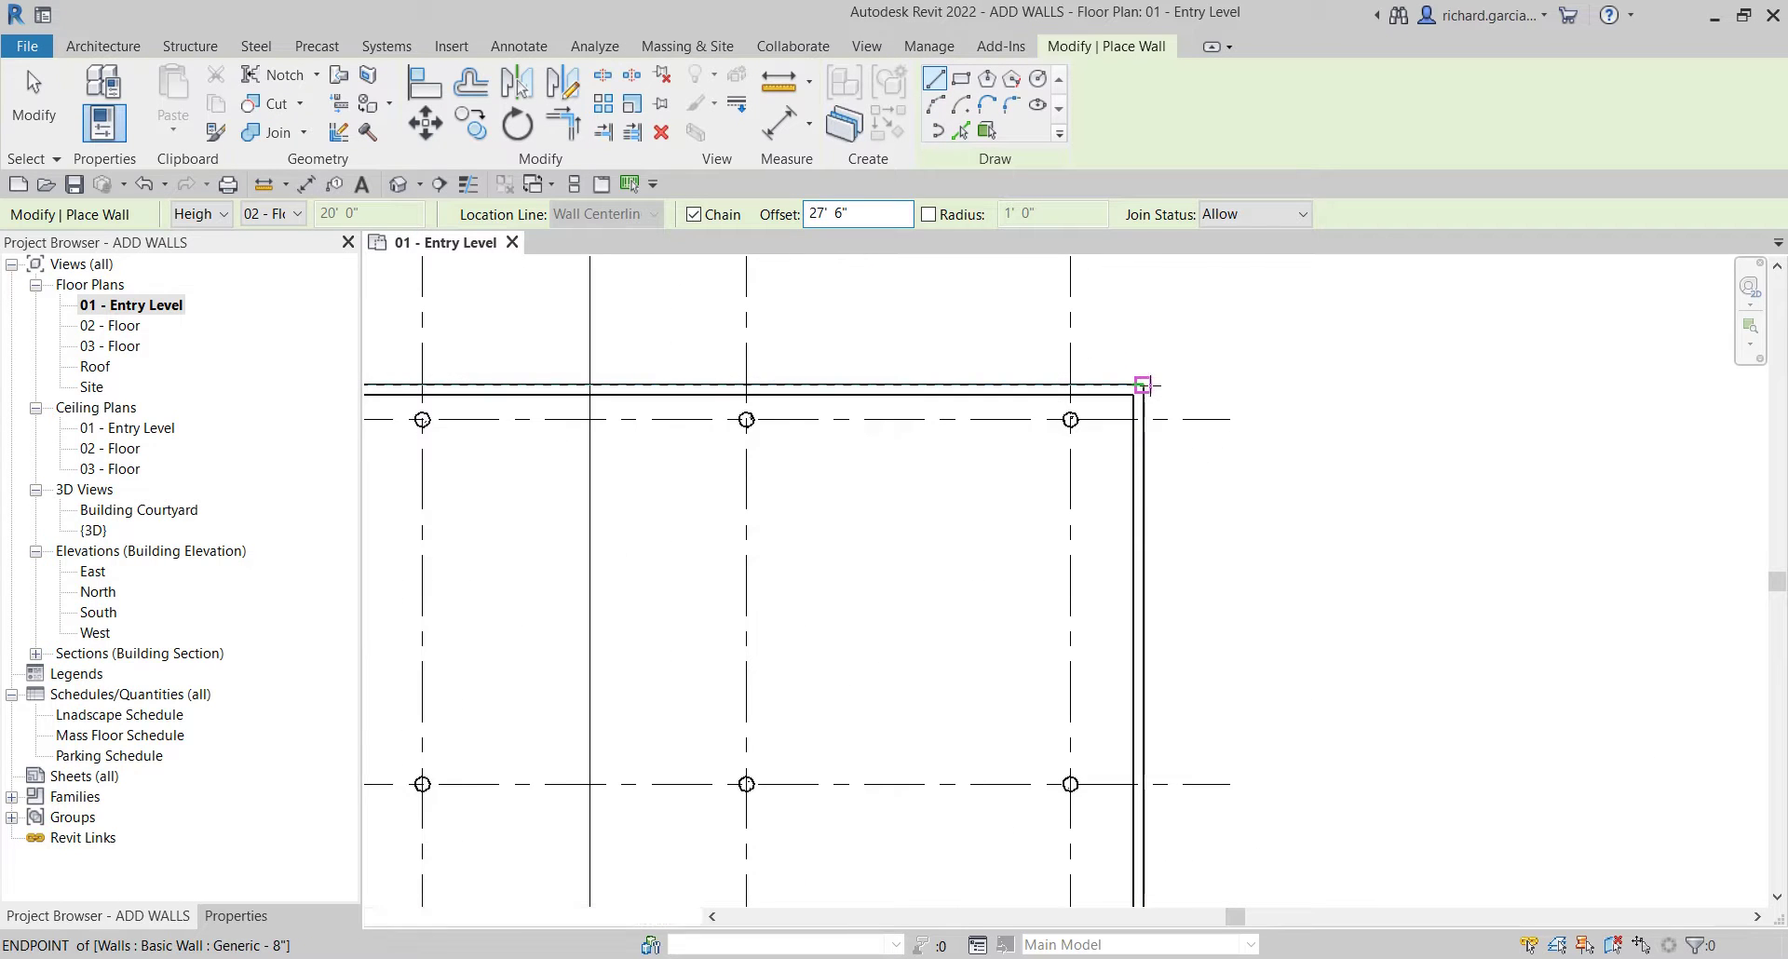
{"action": "scroll", "coordinate": [743, 522], "scroll_direction": "down", "scroll_amount": 6}
{"action": "middle_click_drag", "start_coordinate": [745, 480], "coordinate": [782, 488]}
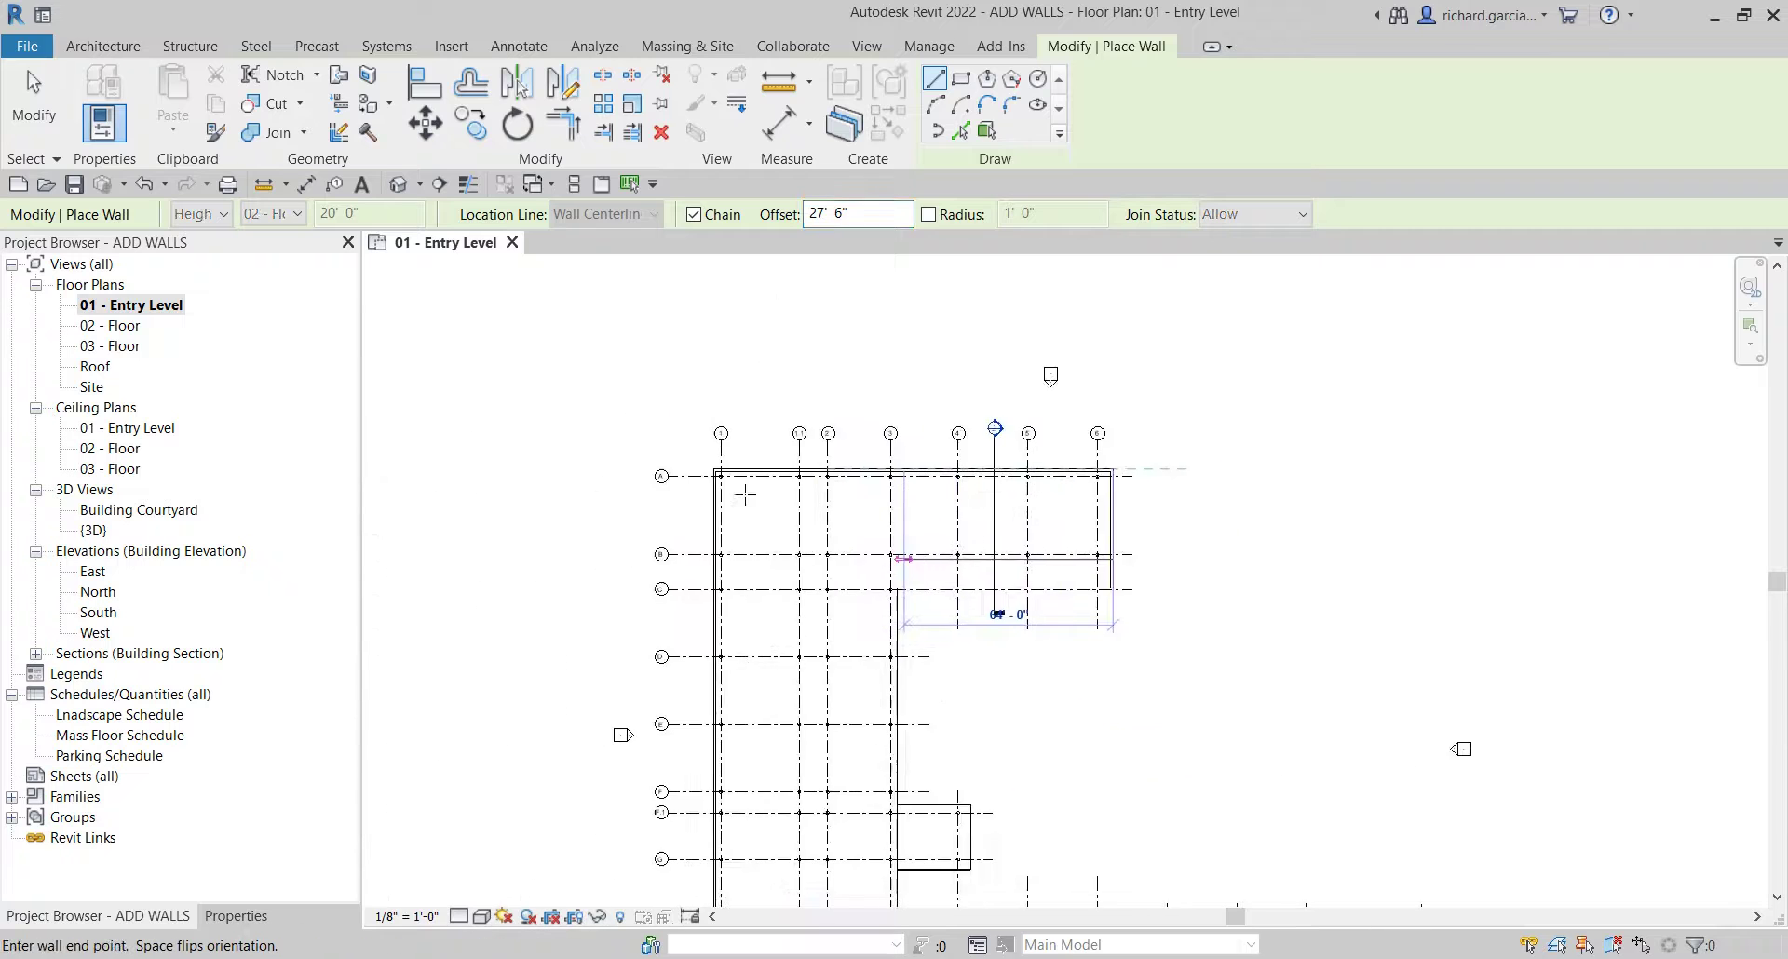
{"action": "scroll", "coordinate": [763, 465], "scroll_direction": "up", "scroll_amount": 4}
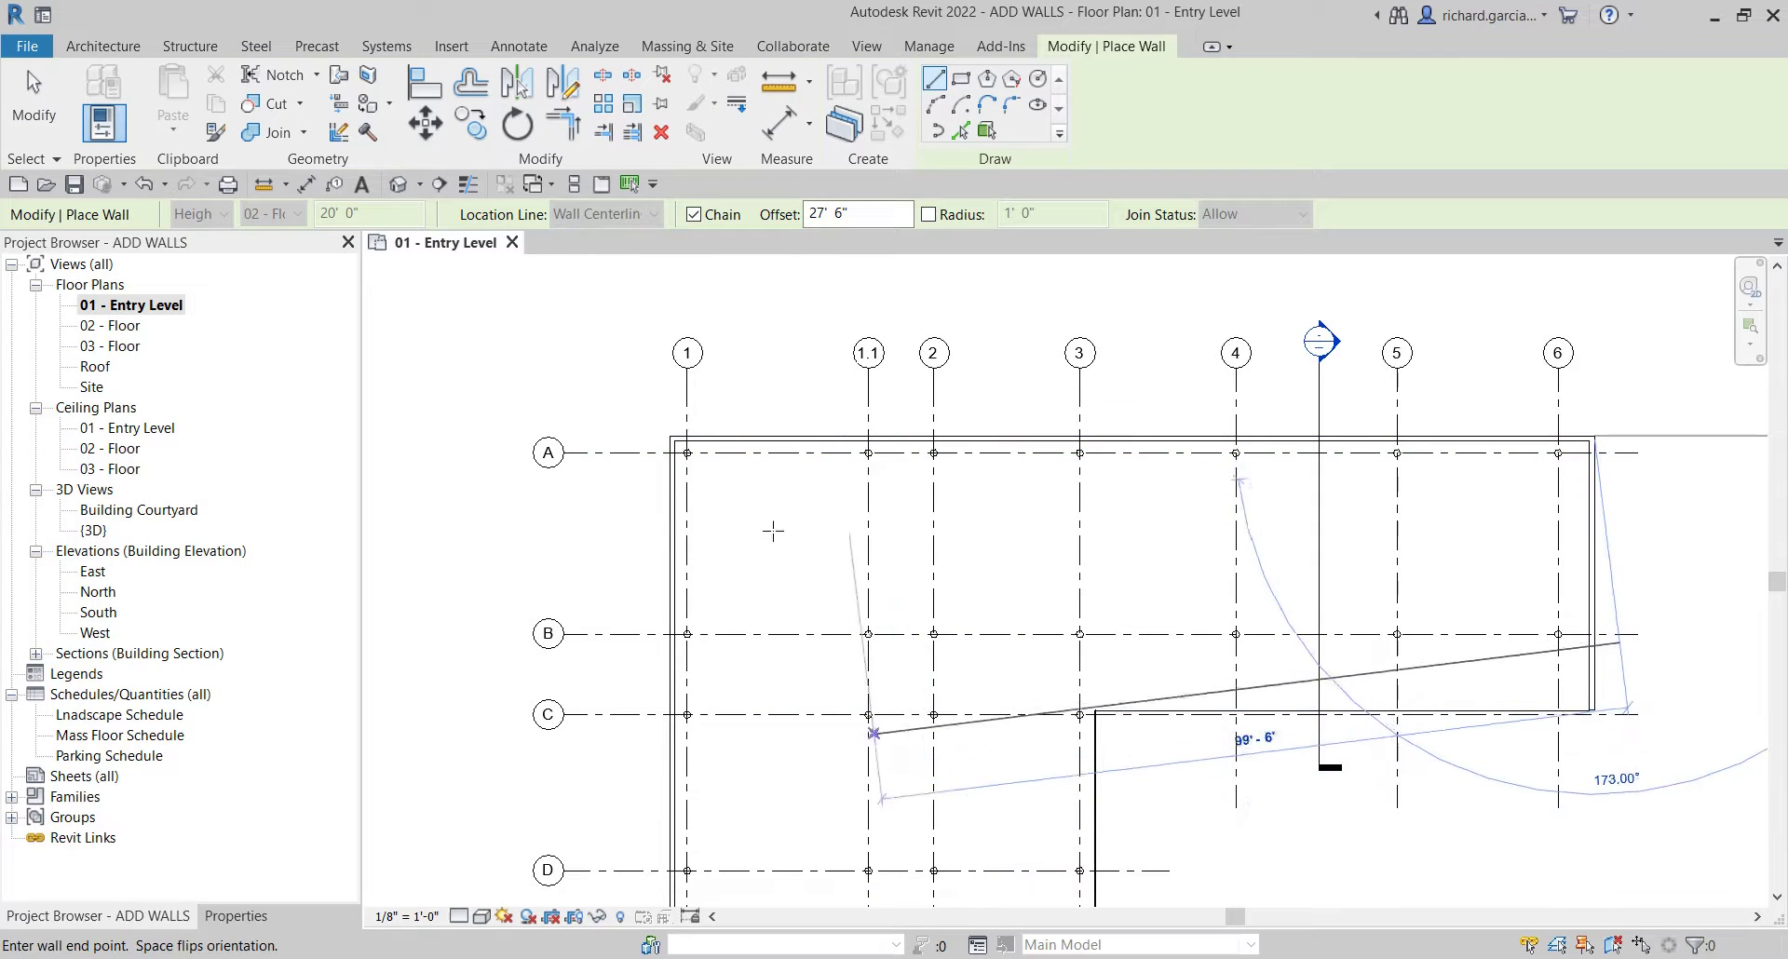
- Cancel the curtain wall segment in progress and set the wall type to Basic Wall Generic - 5"
{"action": "left_click", "coordinate": [236, 916]}
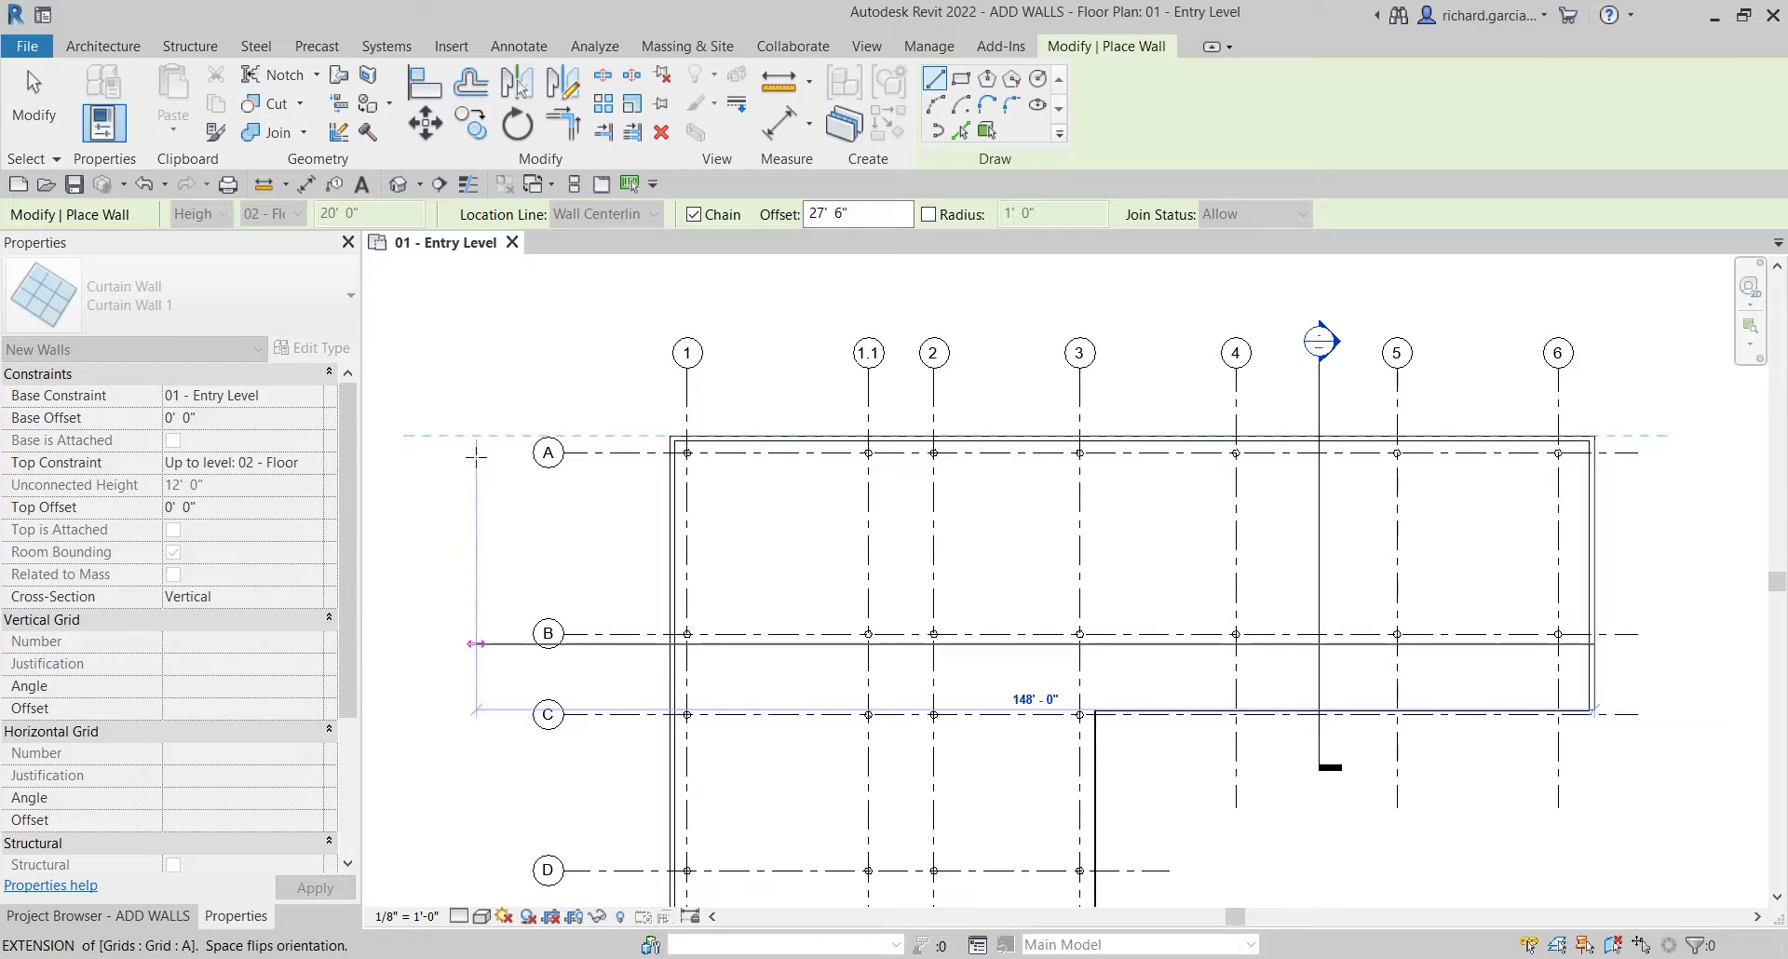
{"action": "key", "text": "Escape"}
{"action": "left_click", "coordinate": [273, 312]}
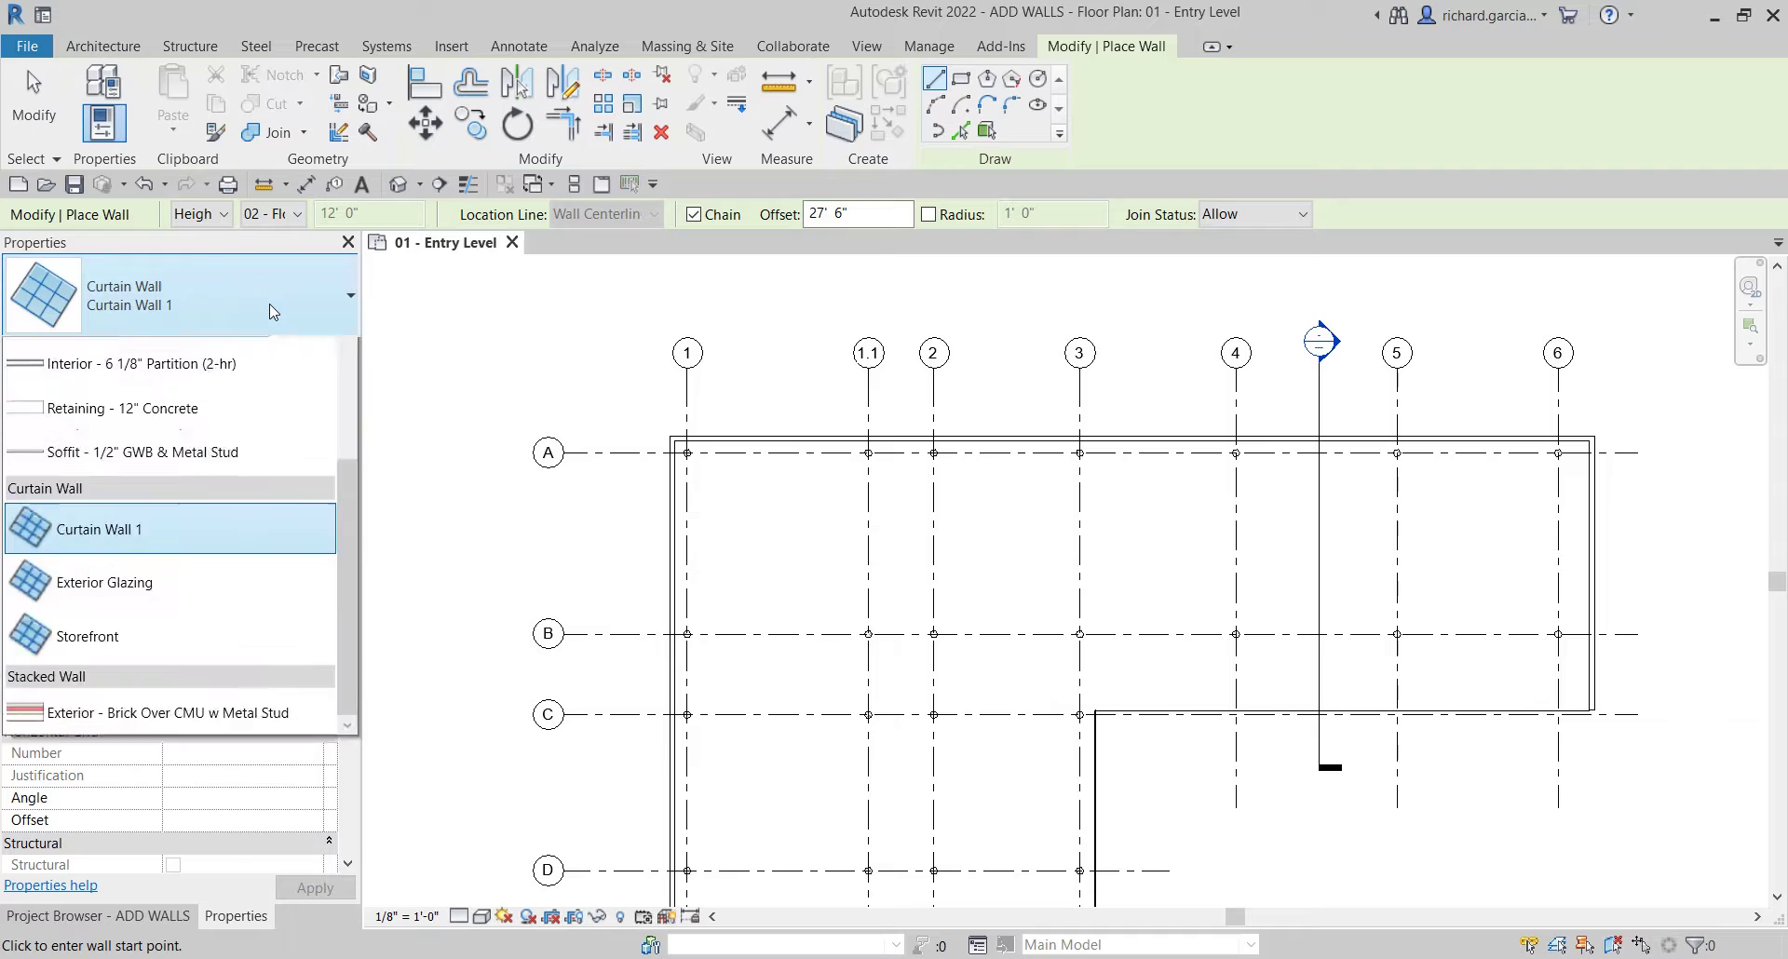
{"action": "scroll", "coordinate": [273, 634], "scroll_direction": "up", "scroll_amount": 2}
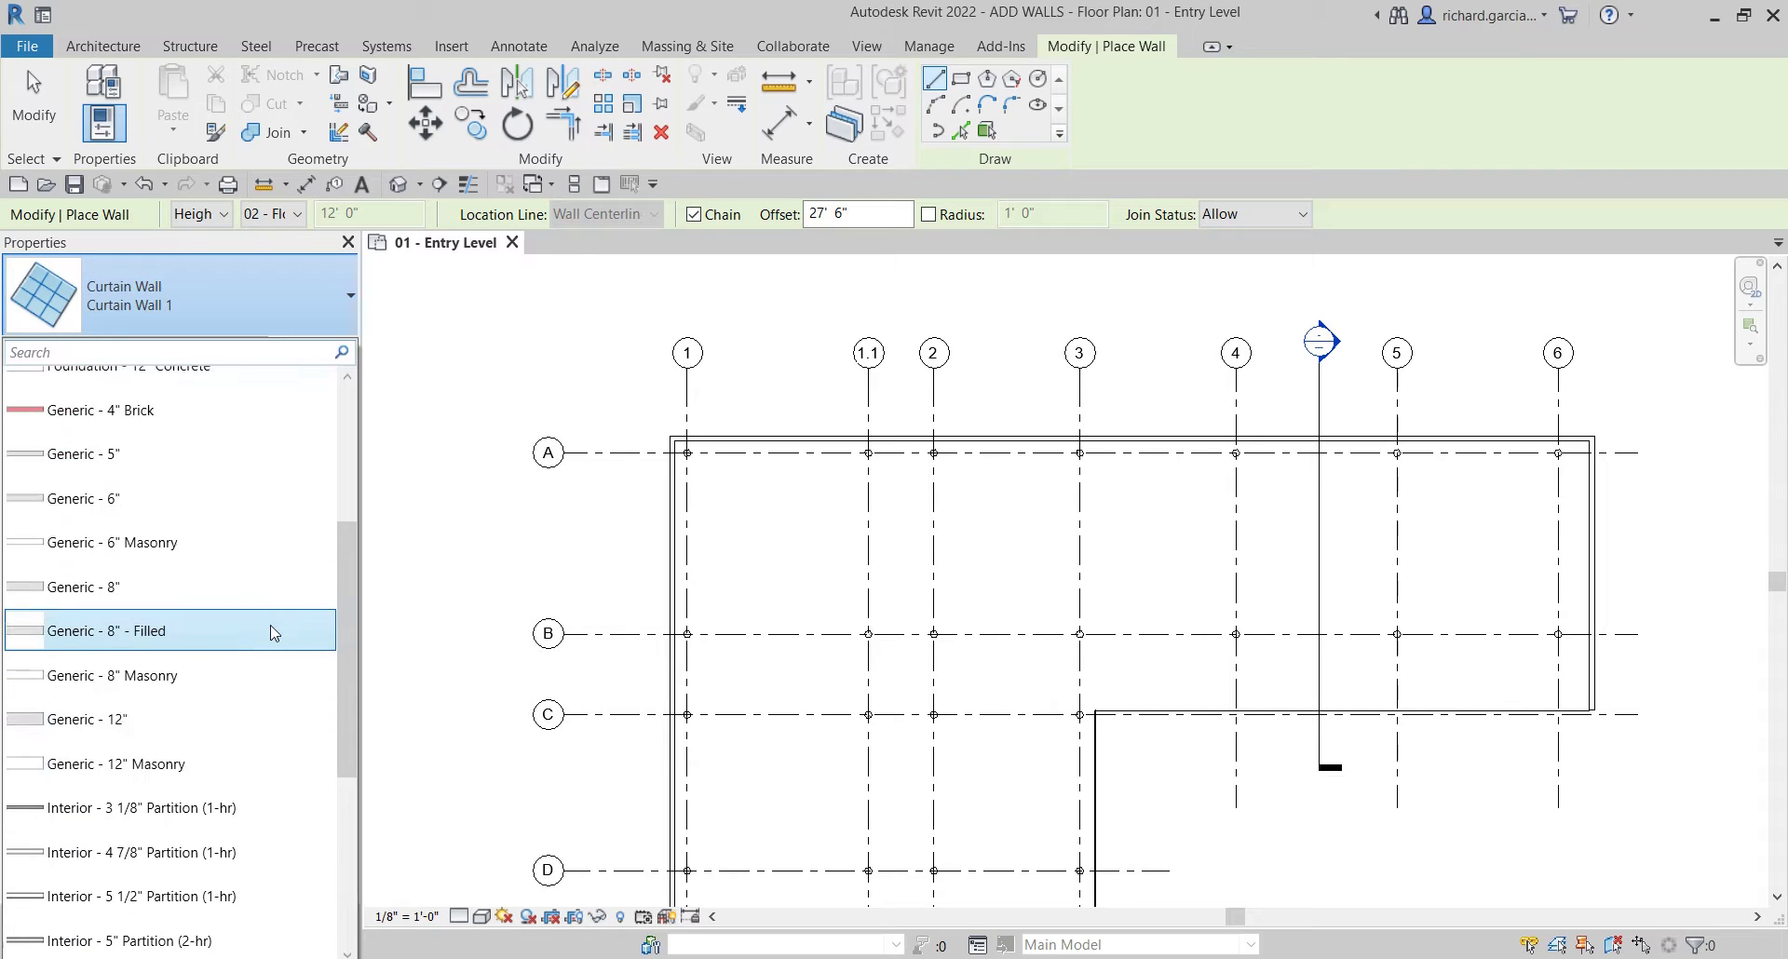
{"action": "left_click", "coordinate": [182, 462]}
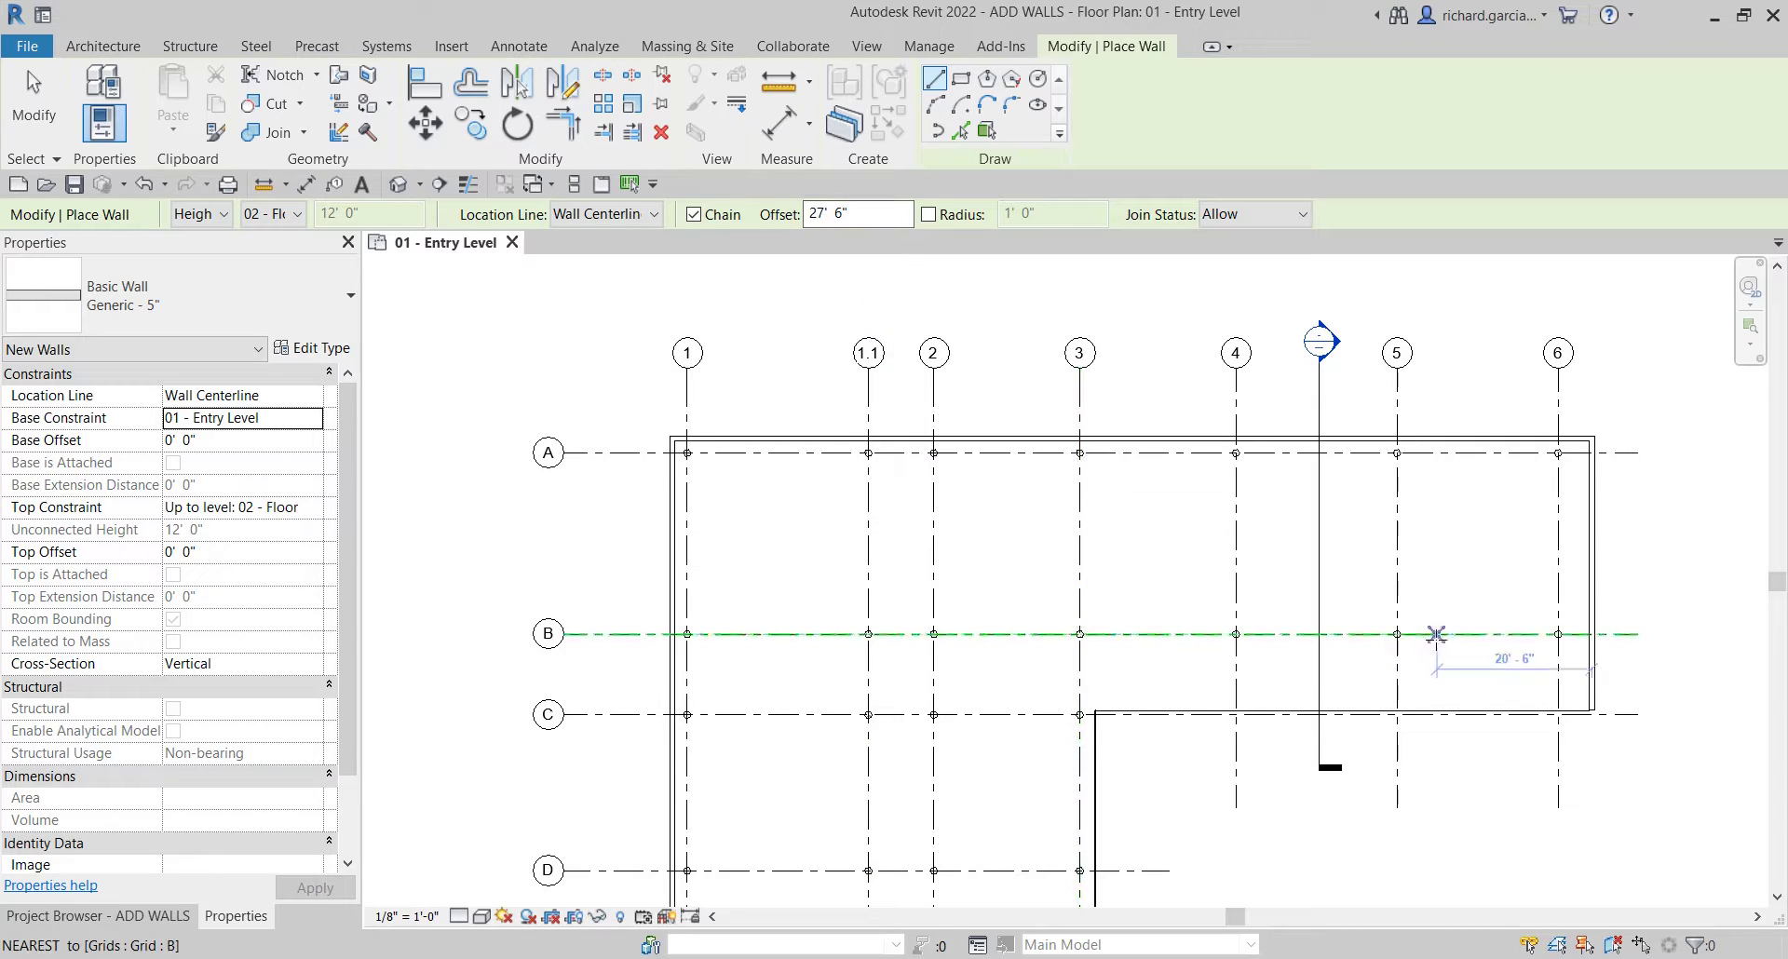
- Draw the north offset wall by tracing the exterior wall from its northeast corner to its northwest corner
{"action": "middle_click_drag", "start_coordinate": [1545, 631], "coordinate": [1369, 411]}
{"action": "scroll", "coordinate": [1271, 460], "scroll_direction": "up", "scroll_amount": 3}
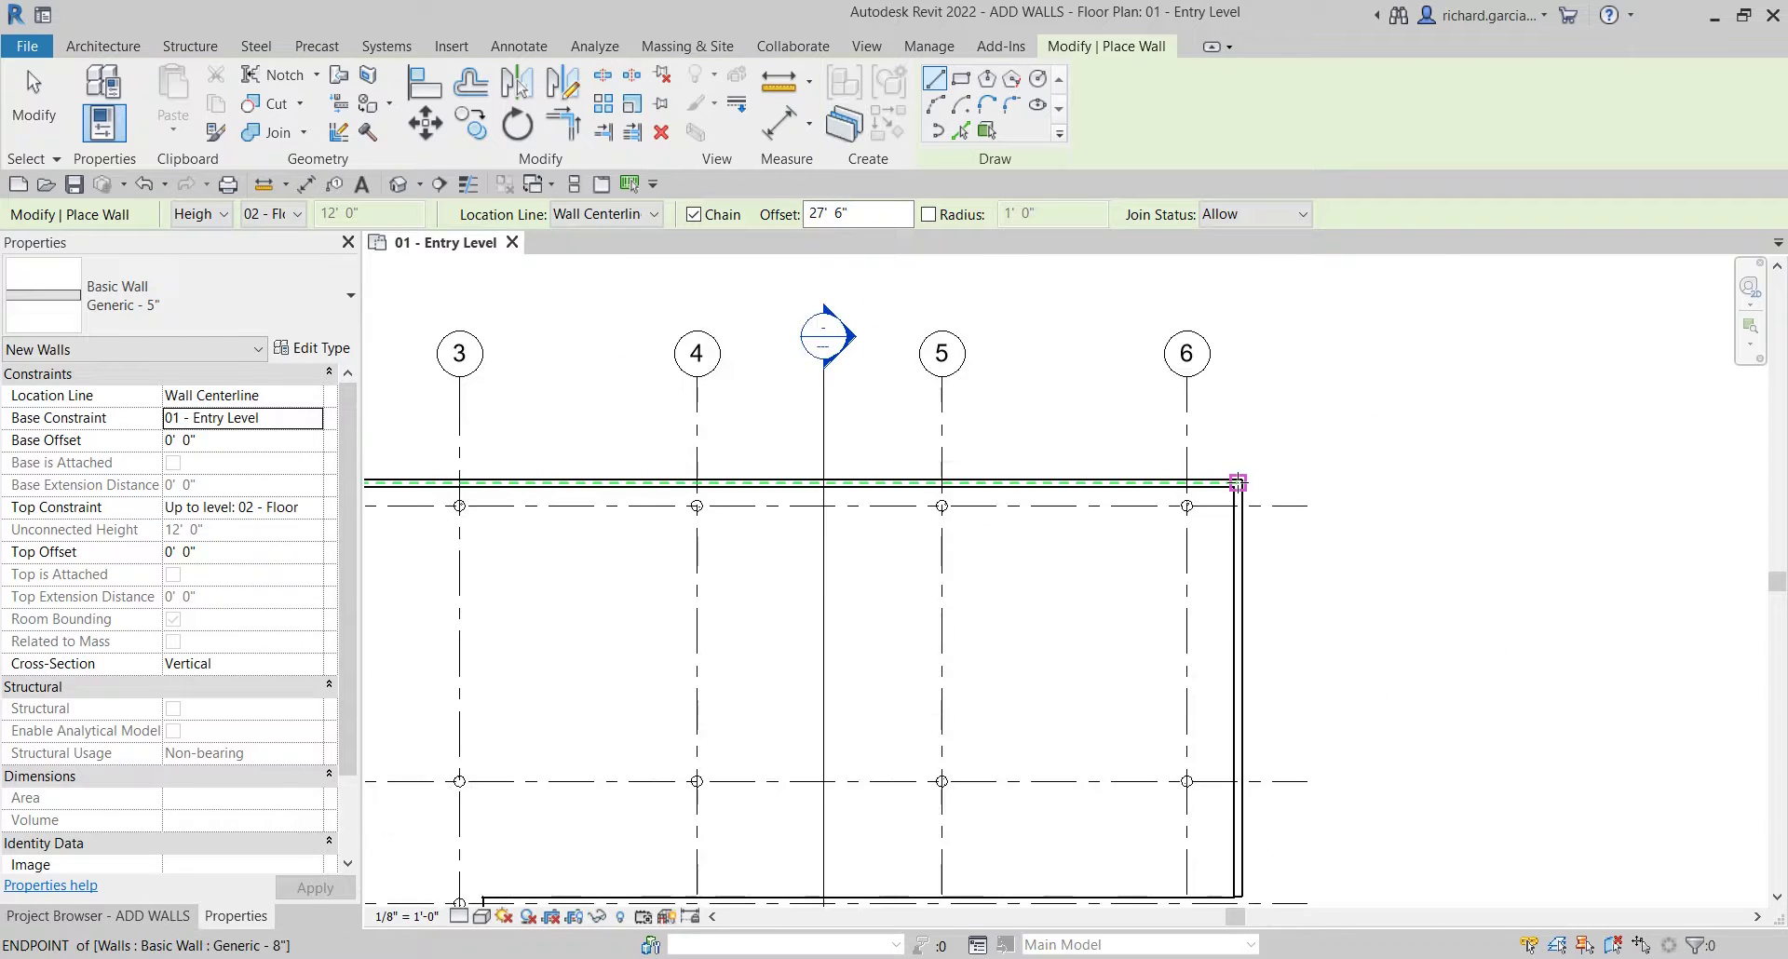
{"action": "left_click", "coordinate": [1243, 478]}
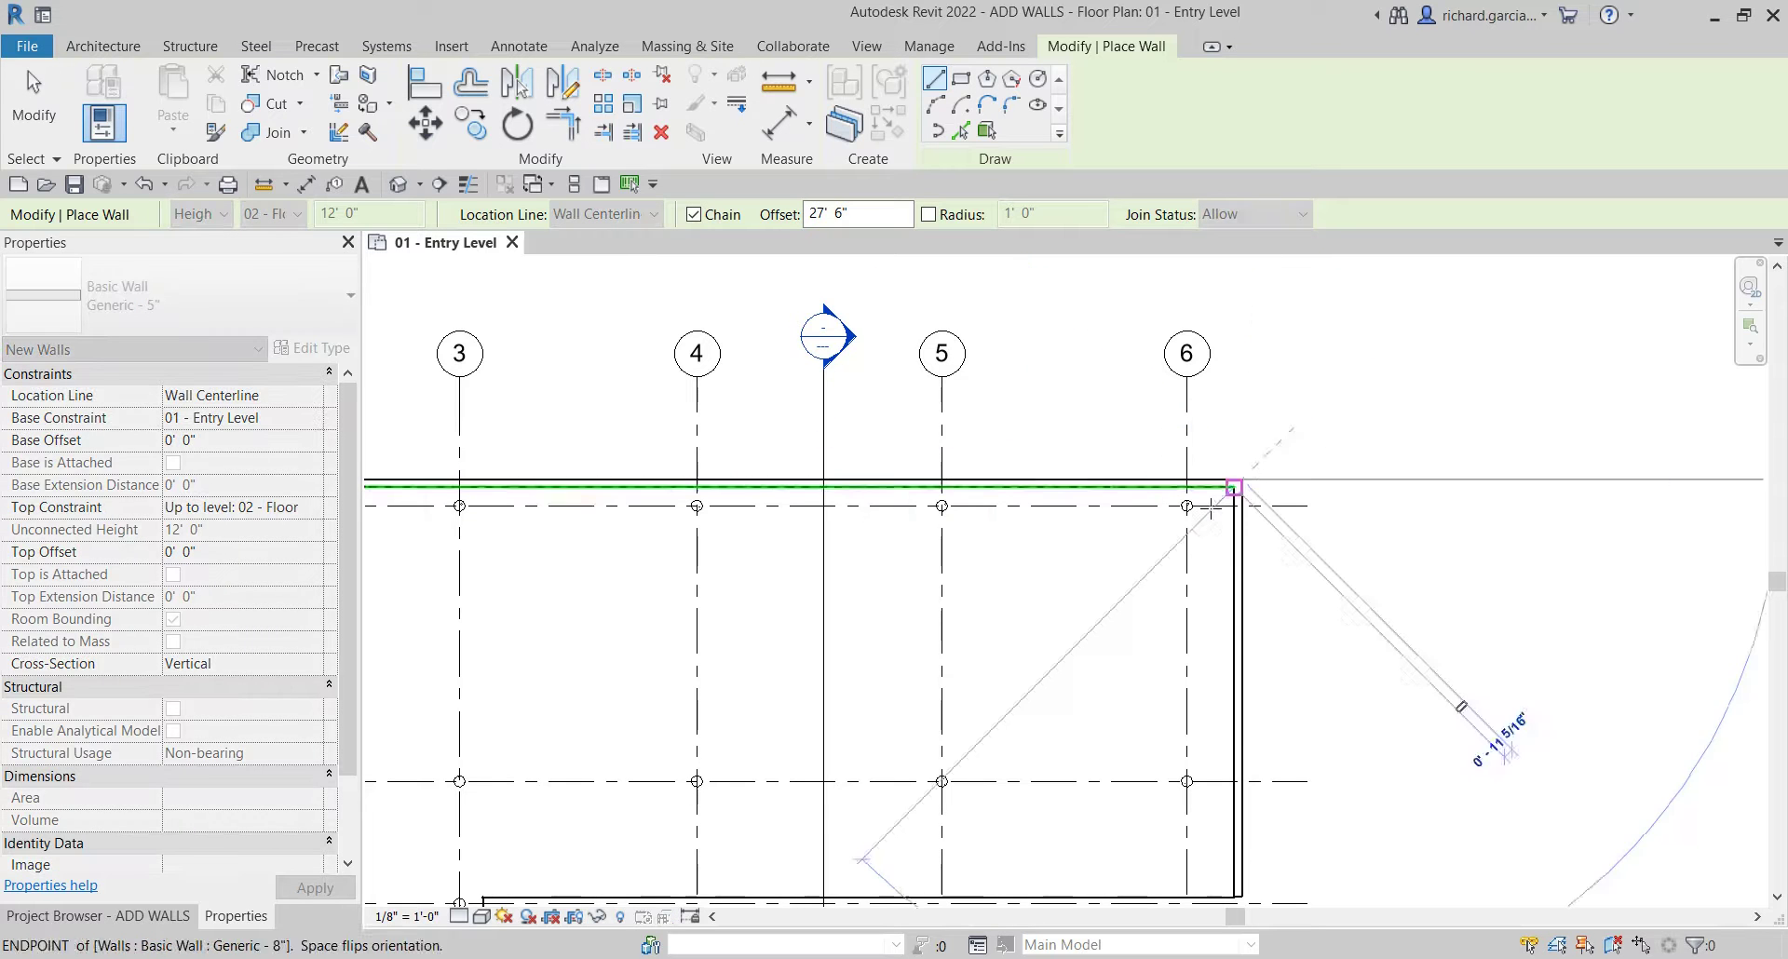
{"action": "scroll", "coordinate": [1164, 856], "scroll_direction": "down", "scroll_amount": 2}
{"action": "middle_click_drag", "start_coordinate": [795, 586], "coordinate": [1042, 520]}
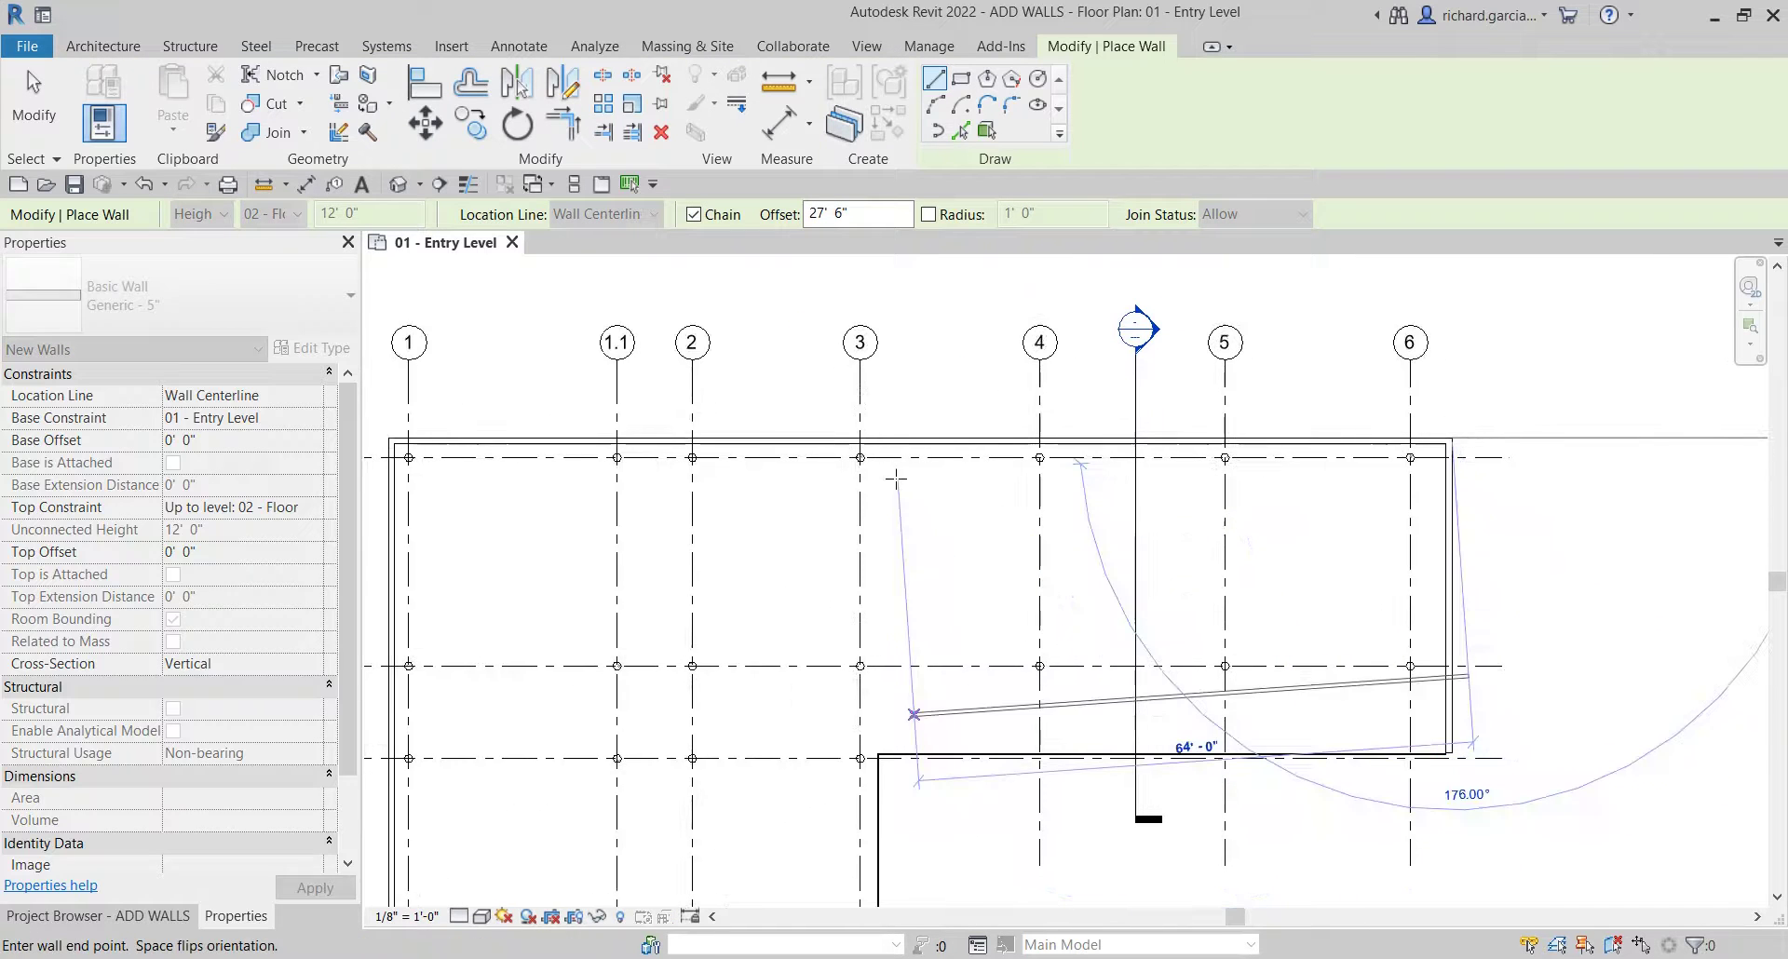
{"action": "middle_click_drag", "start_coordinate": [750, 493], "coordinate": [962, 479]}
{"action": "scroll", "coordinate": [635, 433], "scroll_direction": "up", "scroll_amount": 4}
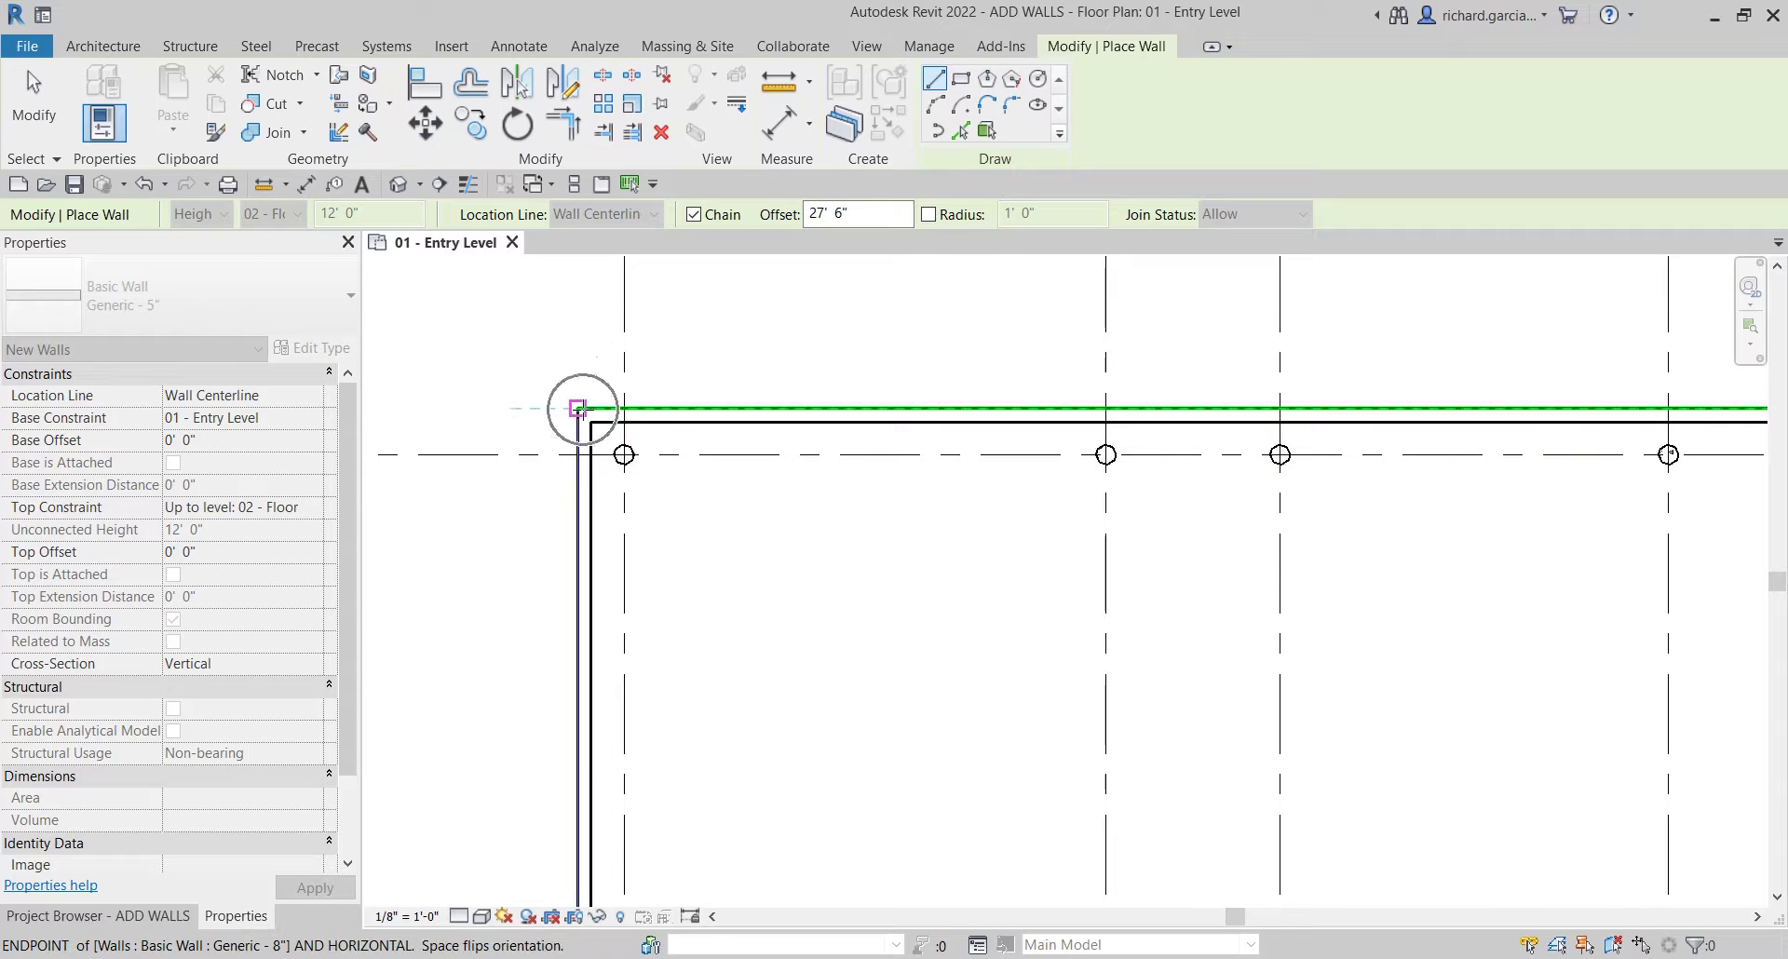
- Continue the offset wall chain along the west exterior wall down to the building's southwest corner
{"action": "scroll", "coordinate": [718, 571], "scroll_direction": "down", "scroll_amount": 6}
{"action": "middle_click_drag", "start_coordinate": [762, 714], "coordinate": [814, 506]}
{"action": "scroll", "coordinate": [765, 713], "scroll_direction": "up", "scroll_amount": 2}
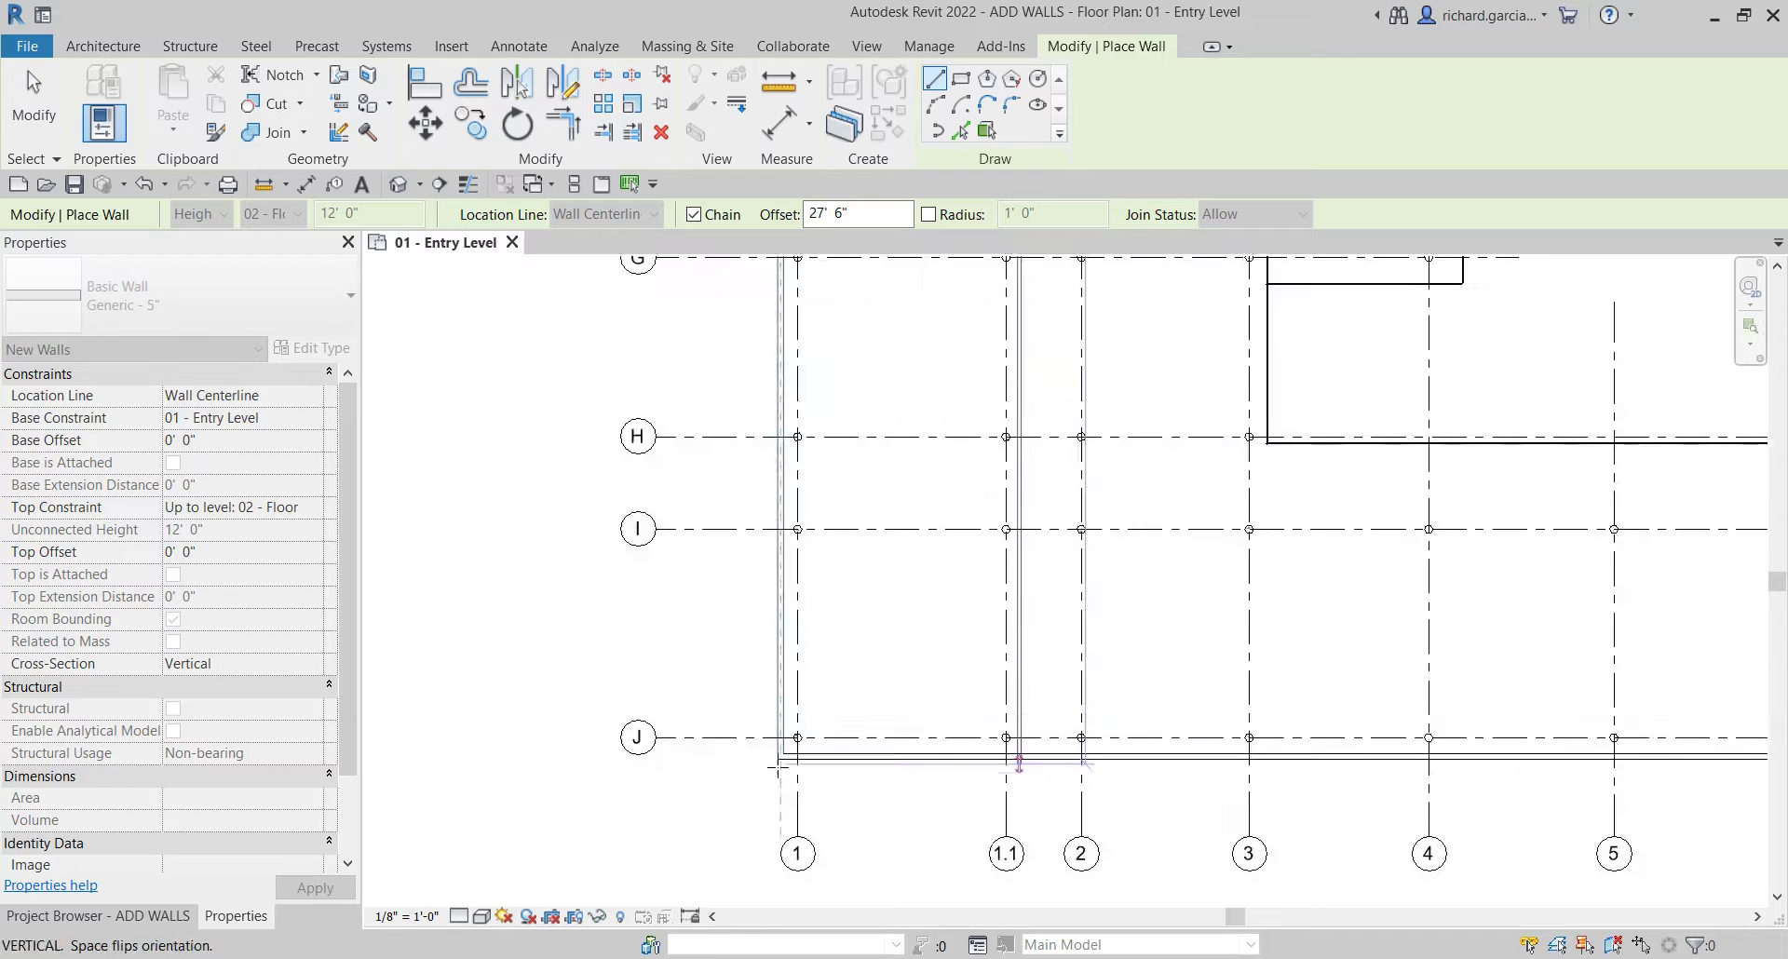
{"action": "scroll", "coordinate": [773, 731], "scroll_direction": "up", "scroll_amount": 3}
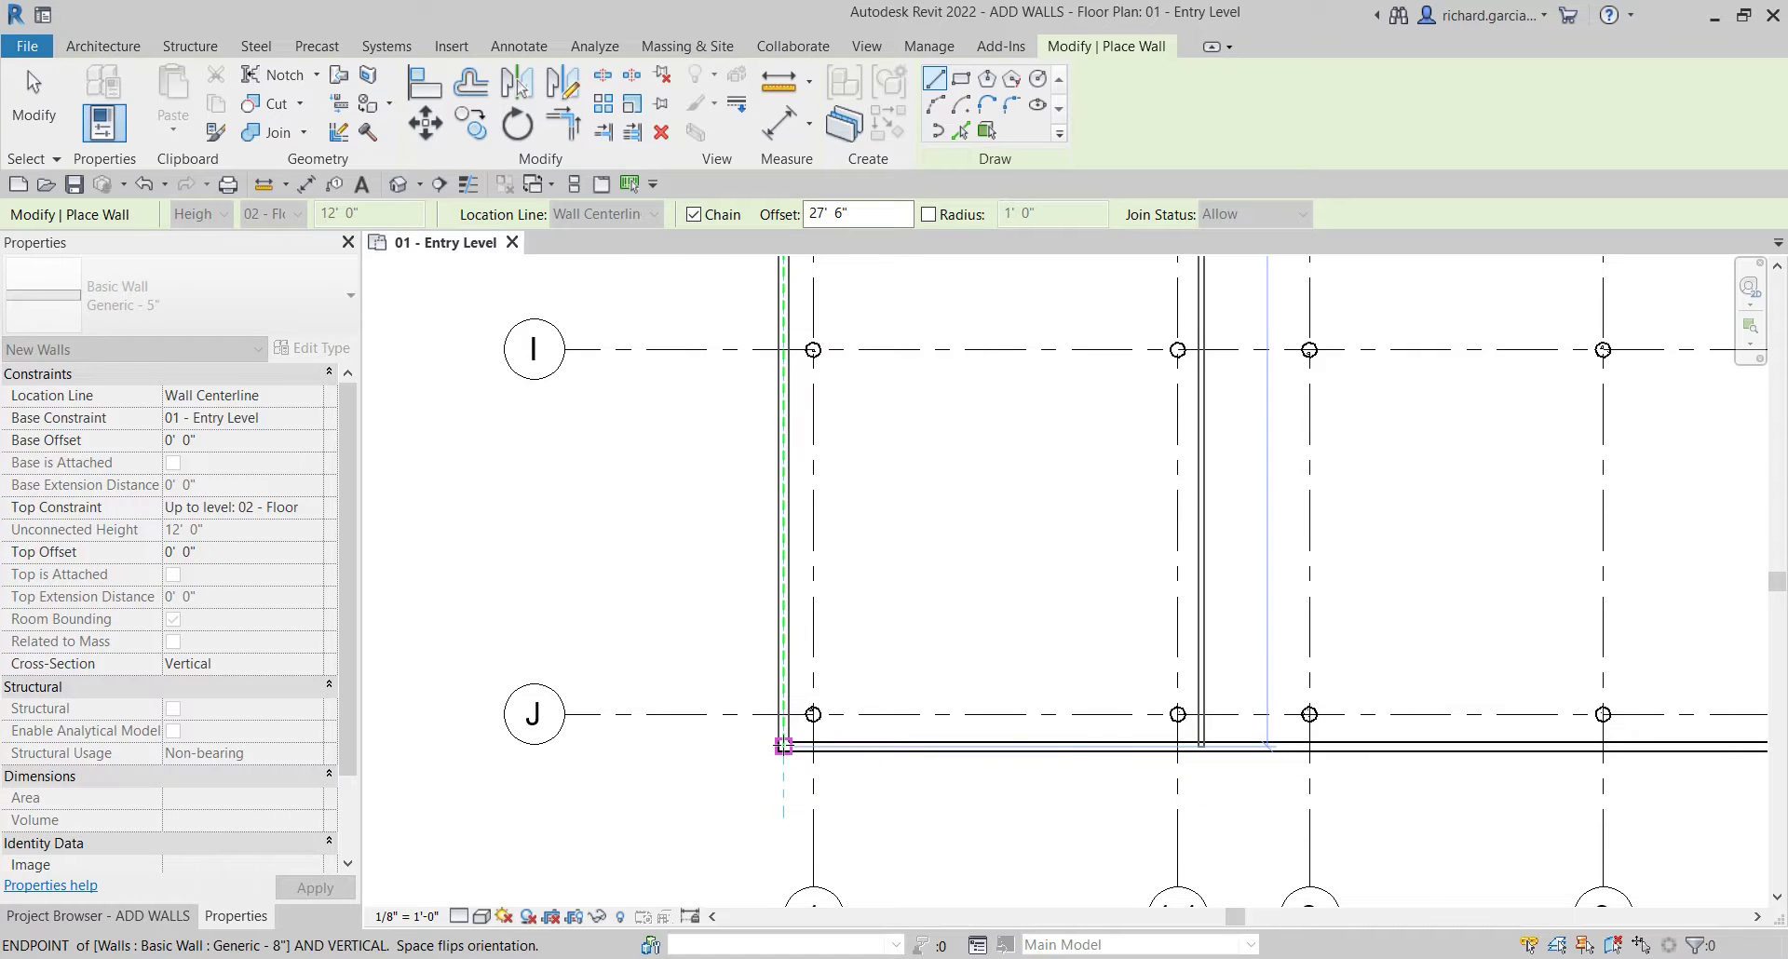
{"action": "left_click", "coordinate": [783, 745]}
- Continue the offset chain along the south exterior wall to the southeast corner near grid 10, then finish placing walls
{"action": "scroll", "coordinate": [970, 745], "scroll_direction": "down", "scroll_amount": 5}
{"action": "scroll", "coordinate": [1320, 746], "scroll_direction": "up", "scroll_amount": 6}
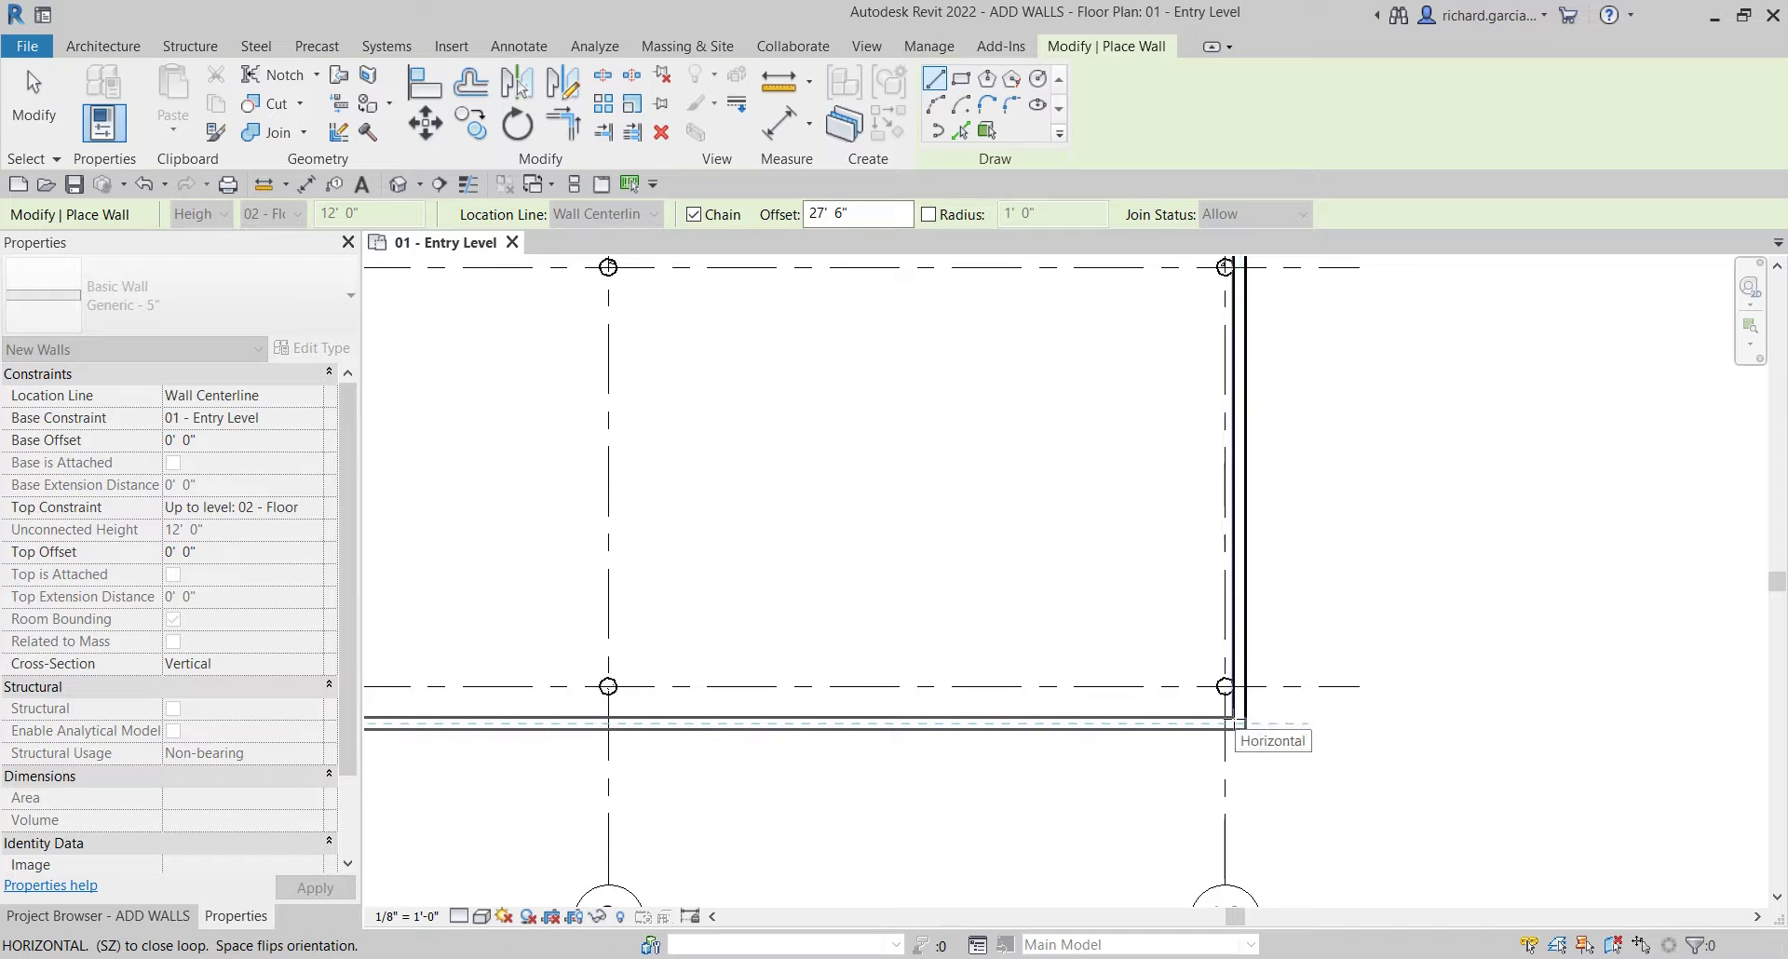
{"action": "scroll", "coordinate": [1246, 727], "scroll_direction": "up", "scroll_amount": 3}
{"action": "left_click", "coordinate": [1244, 732]}
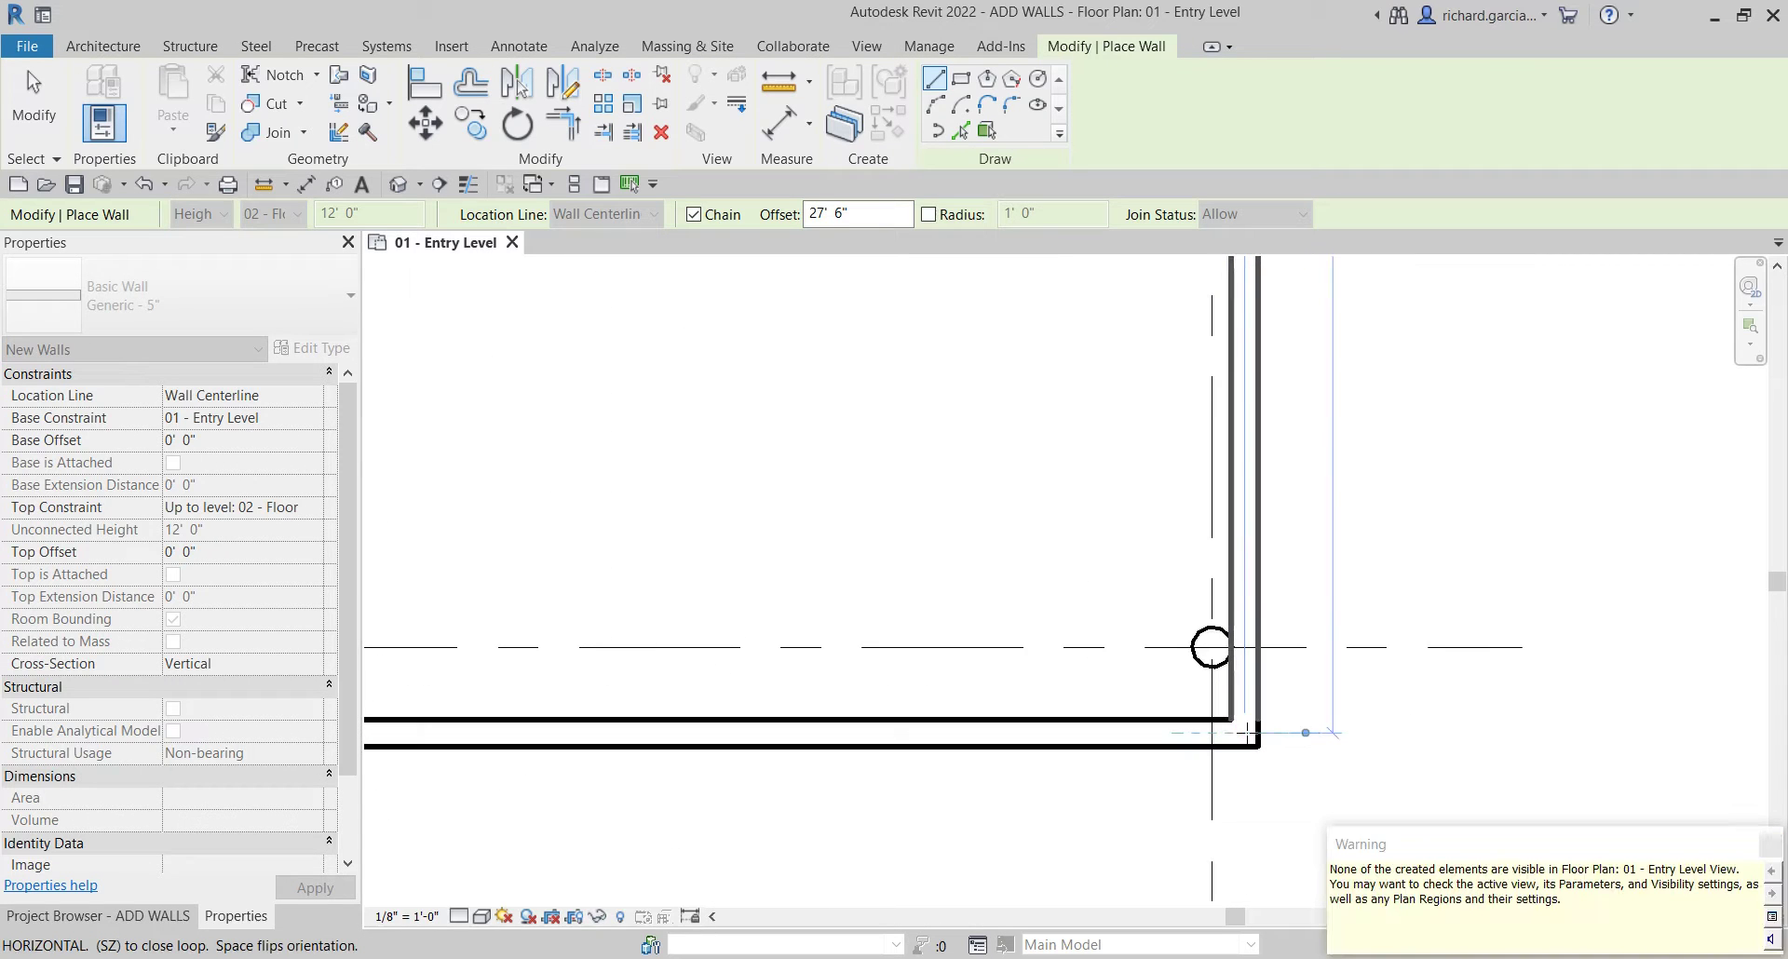
{"action": "scroll", "coordinate": [1243, 733], "scroll_direction": "down", "scroll_amount": 4}
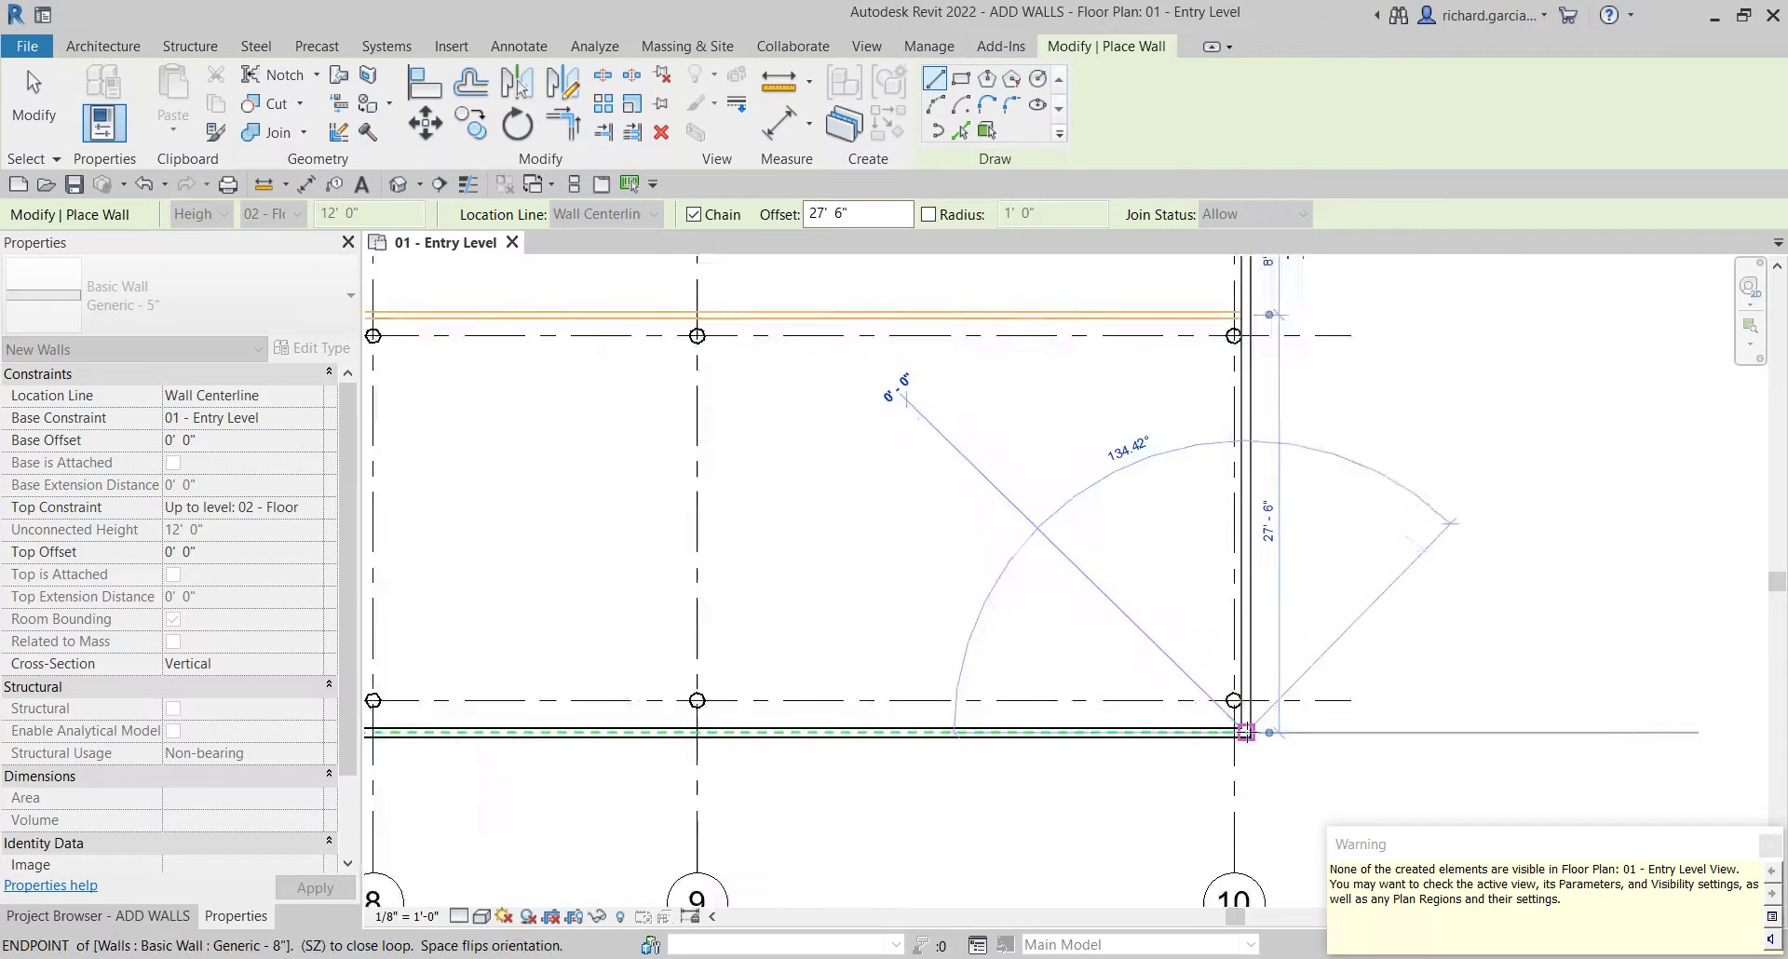
{"action": "left_click", "coordinate": [1755, 849]}
{"action": "scroll", "coordinate": [1362, 632], "scroll_direction": "down", "scroll_amount": 4}
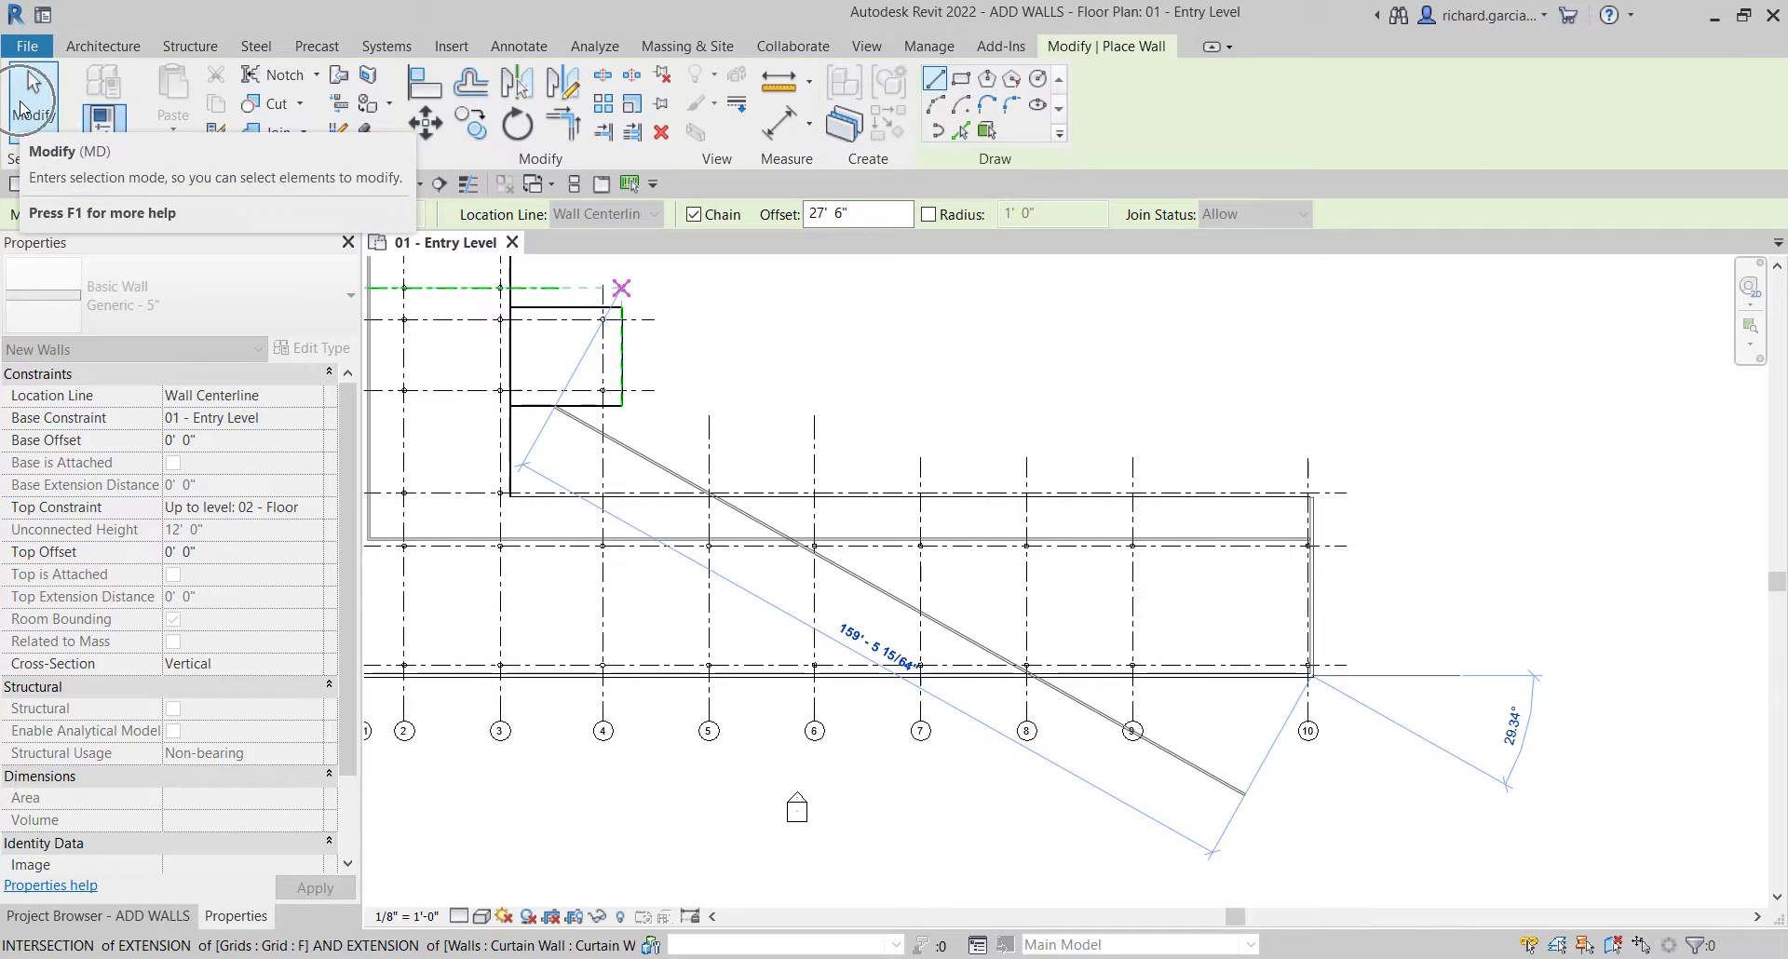
{"action": "left_click", "coordinate": [22, 107]}
- Examine the new inner wall run across the whole entry level plan and around its northwest corner
{"action": "scroll", "coordinate": [766, 548], "scroll_direction": "up", "scroll_amount": 5}
{"action": "scroll", "coordinate": [766, 547], "scroll_direction": "down", "scroll_amount": 6}
{"action": "middle_click_drag", "start_coordinate": [773, 544], "coordinate": [1113, 731]}
{"action": "scroll", "coordinate": [878, 695], "scroll_direction": "down", "scroll_amount": 3}
{"action": "middle_click_drag", "start_coordinate": [787, 711], "coordinate": [935, 761]}
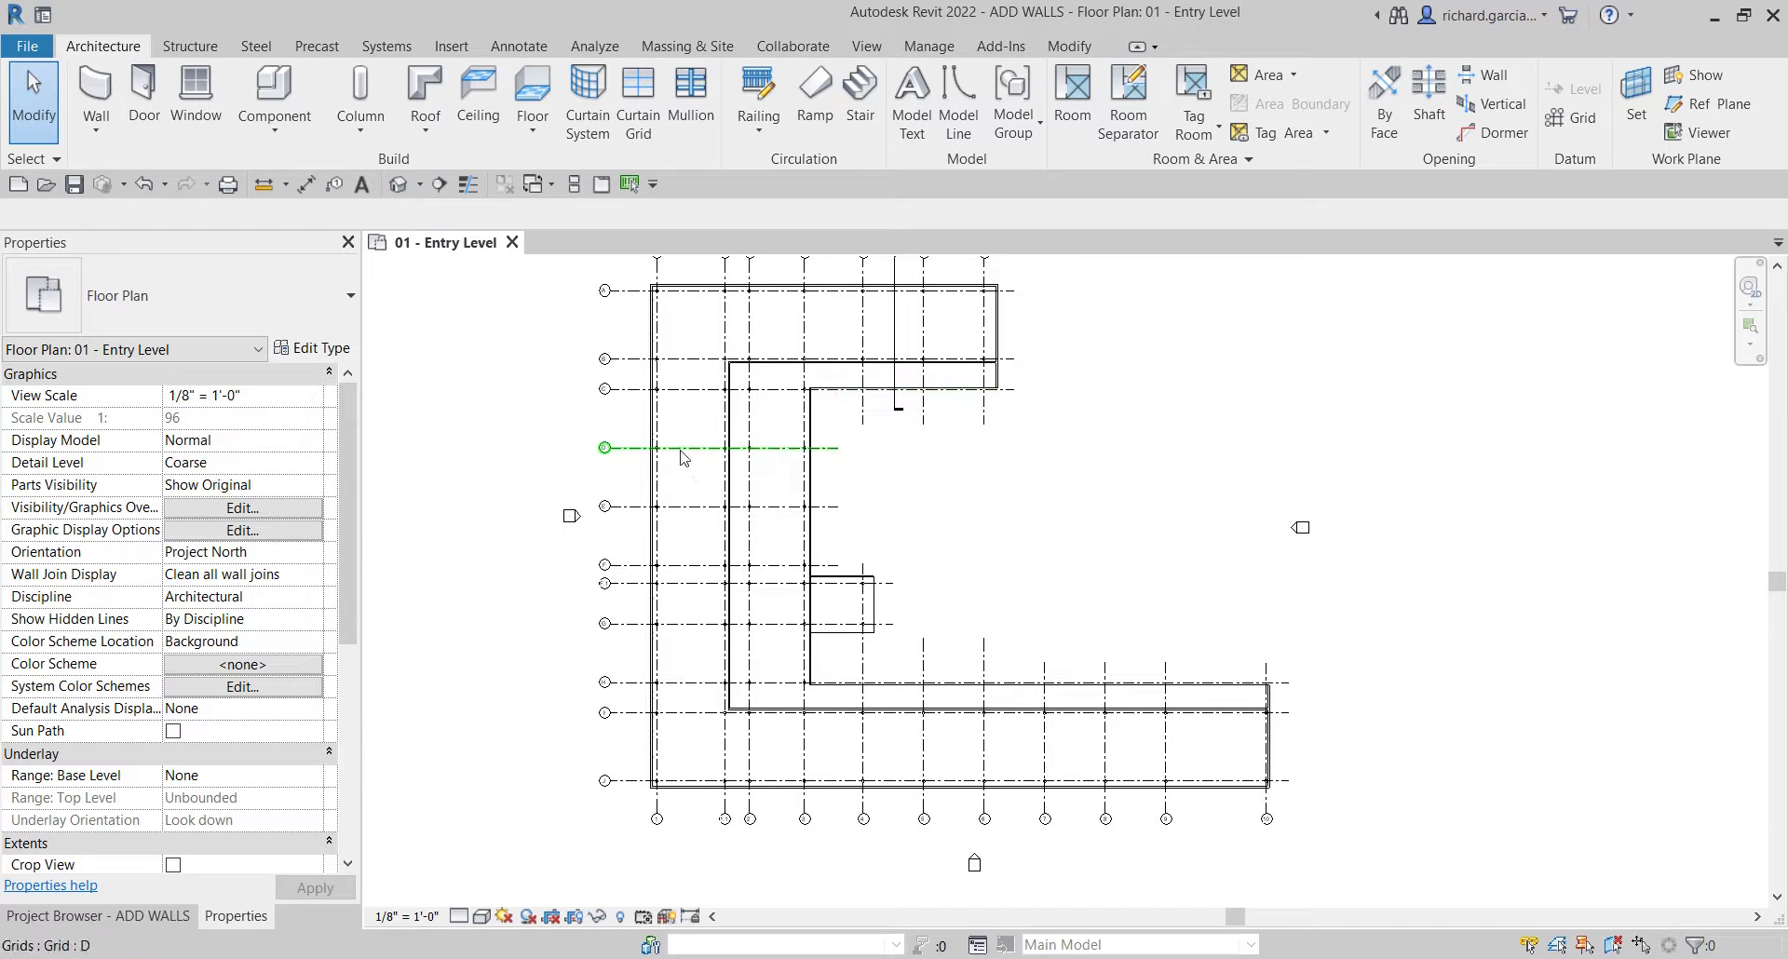
{"action": "middle_click_drag", "start_coordinate": [683, 457], "coordinate": [913, 471]}
{"action": "scroll", "coordinate": [932, 465], "scroll_direction": "up", "scroll_amount": 4}
{"action": "middle_click_drag", "start_coordinate": [810, 559], "coordinate": [901, 563]}
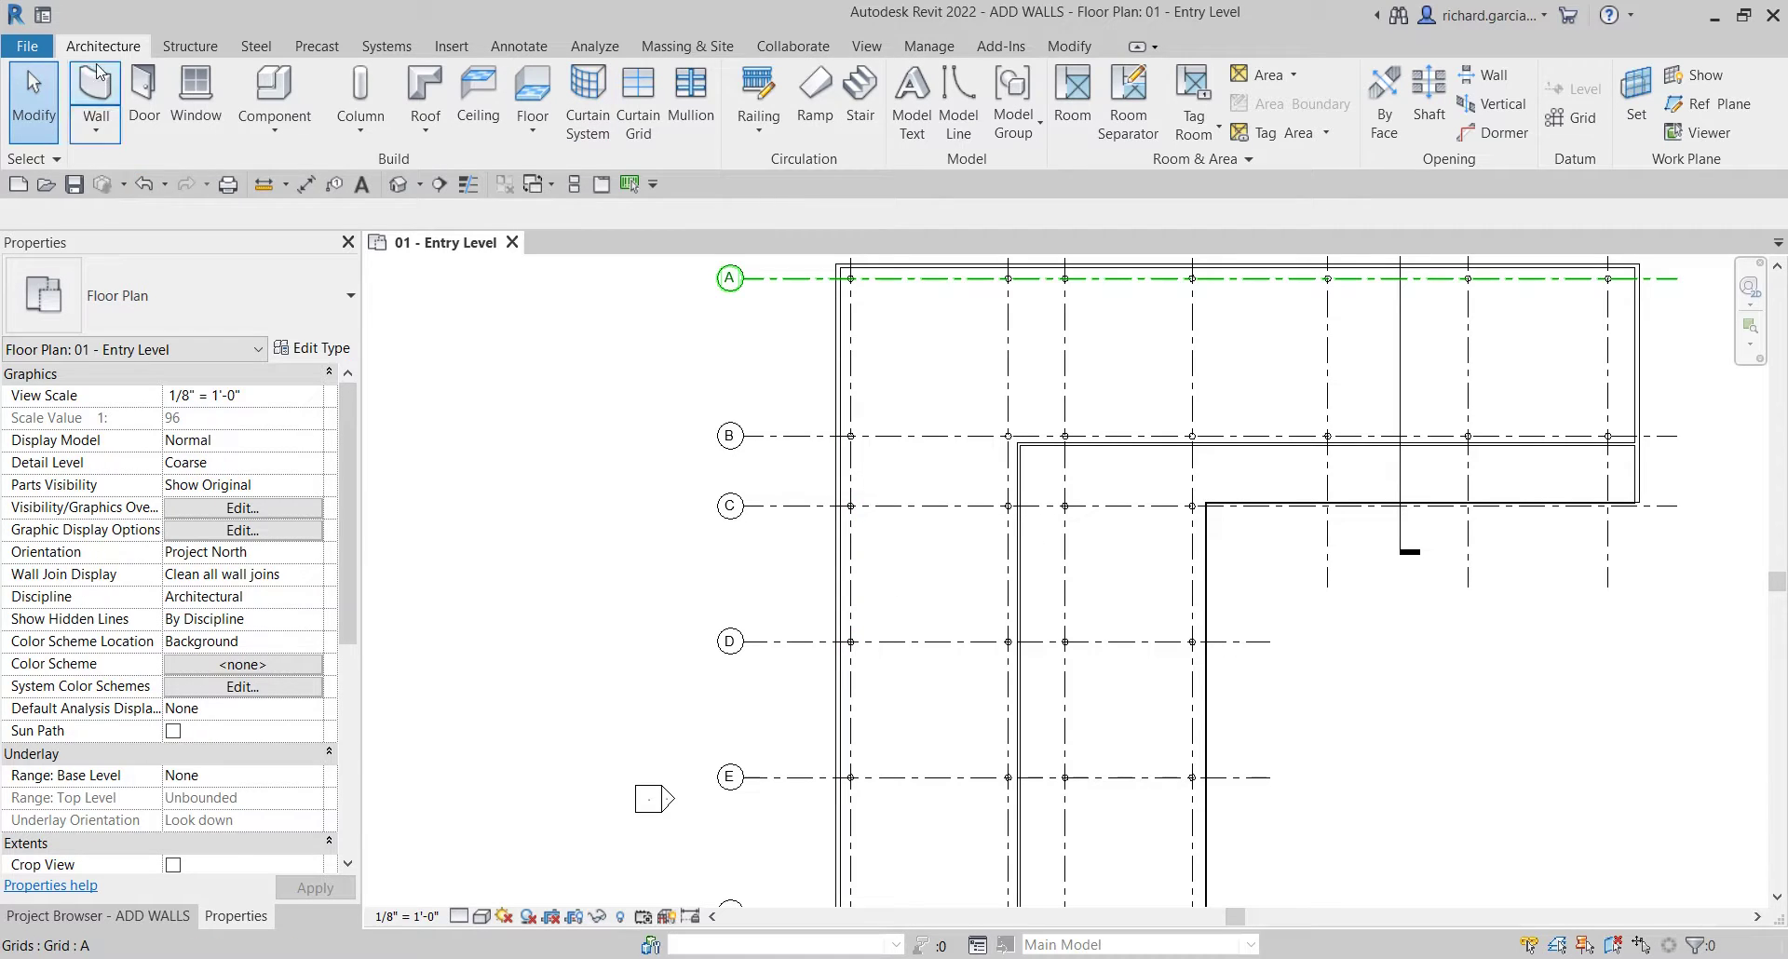
- Start a new wall with the type Basic Wall Generic - 8"
{"action": "left_click", "coordinate": [96, 94]}
{"action": "left_click", "coordinate": [233, 287]}
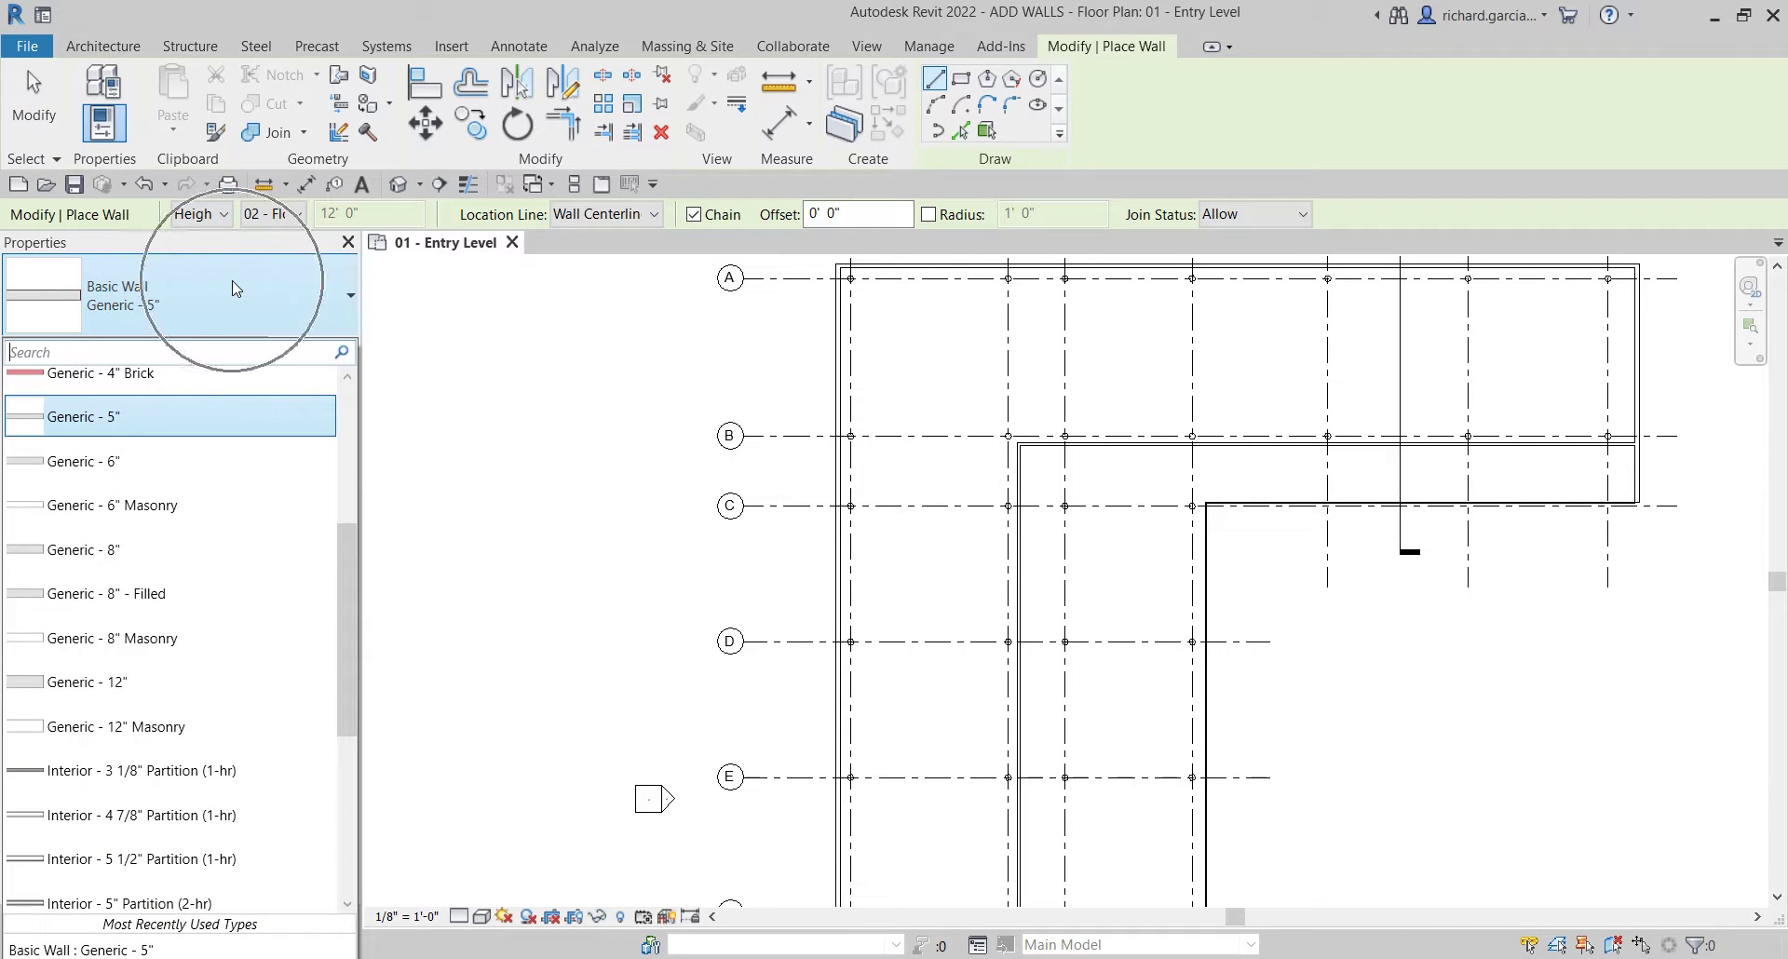
{"action": "left_click", "coordinate": [191, 557]}
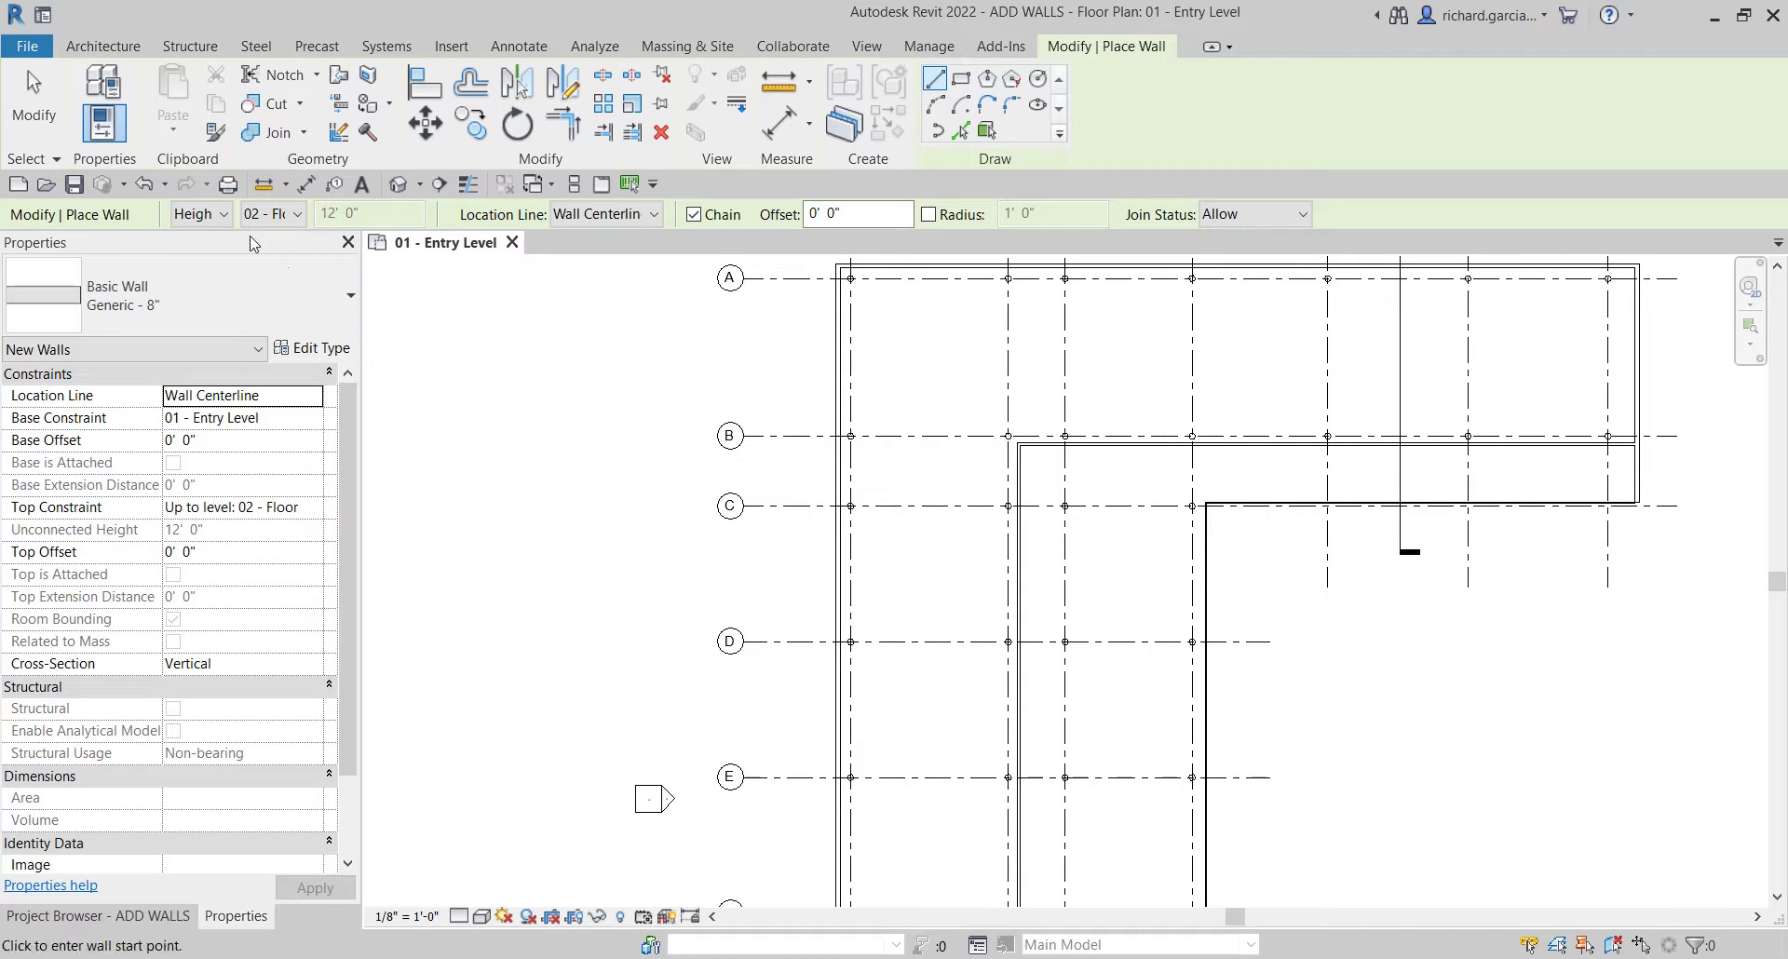
{"action": "key", "text": "ctrl"}
{"action": "key", "text": "ctrl"}
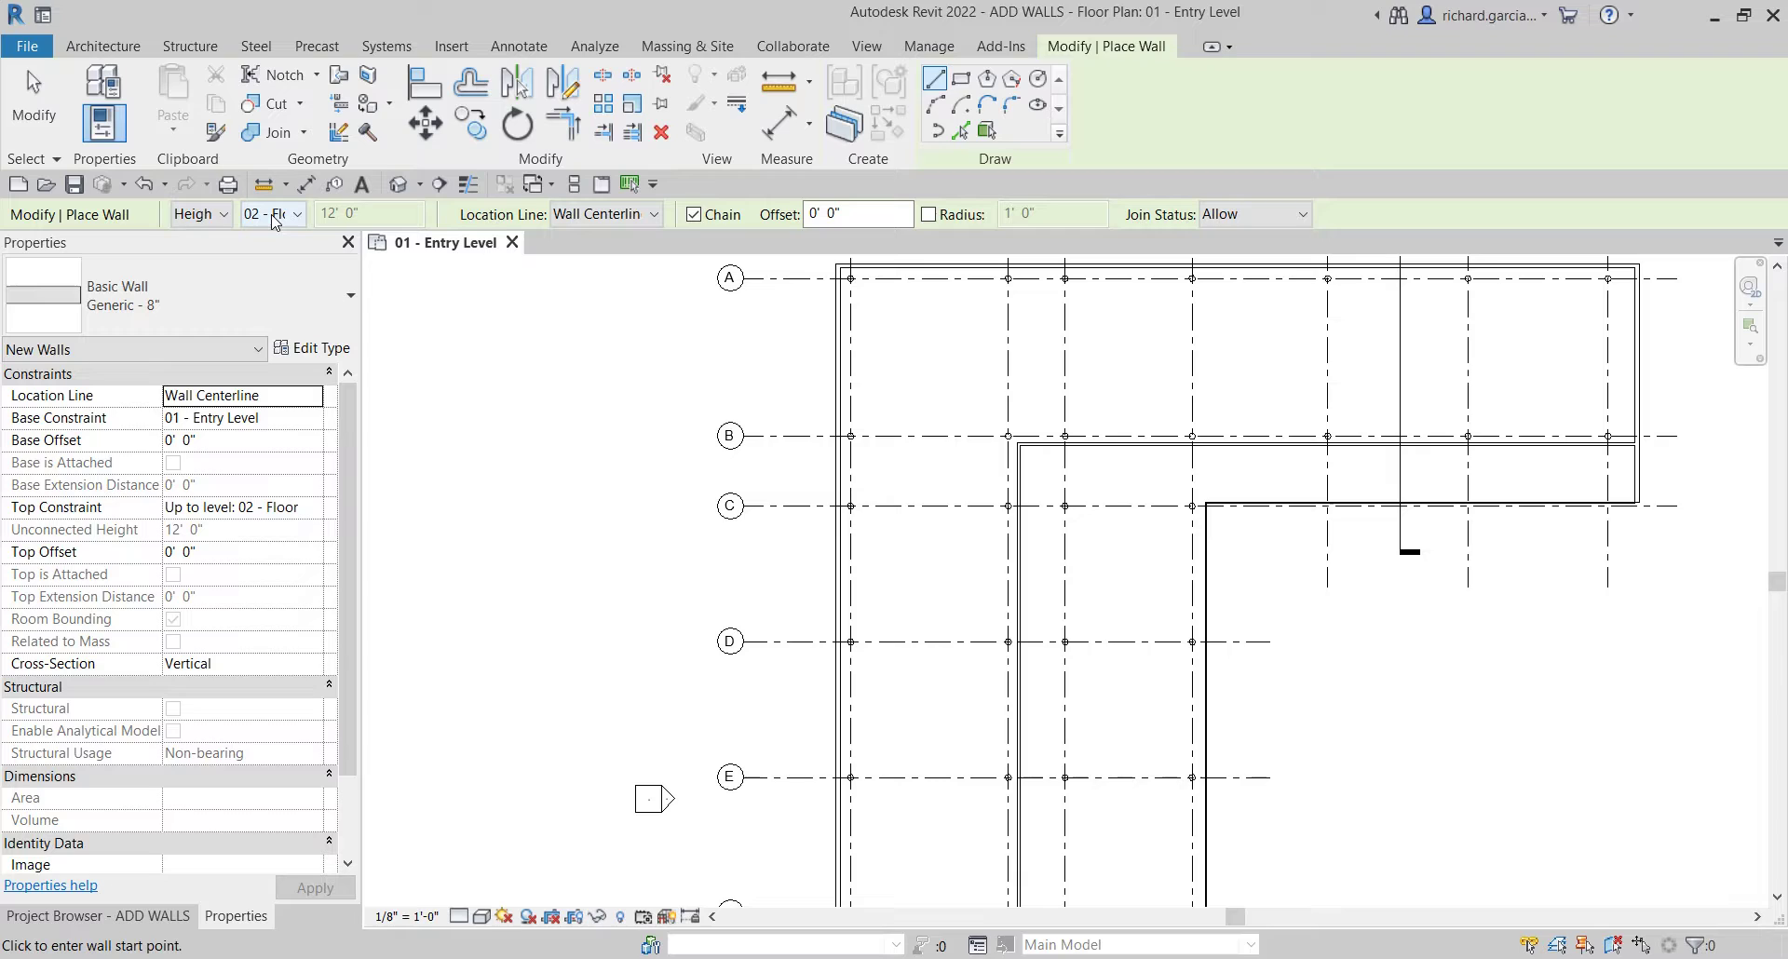
- Set the new wall's location line to Finish Face: Interior
{"action": "left_click", "coordinate": [631, 215]}
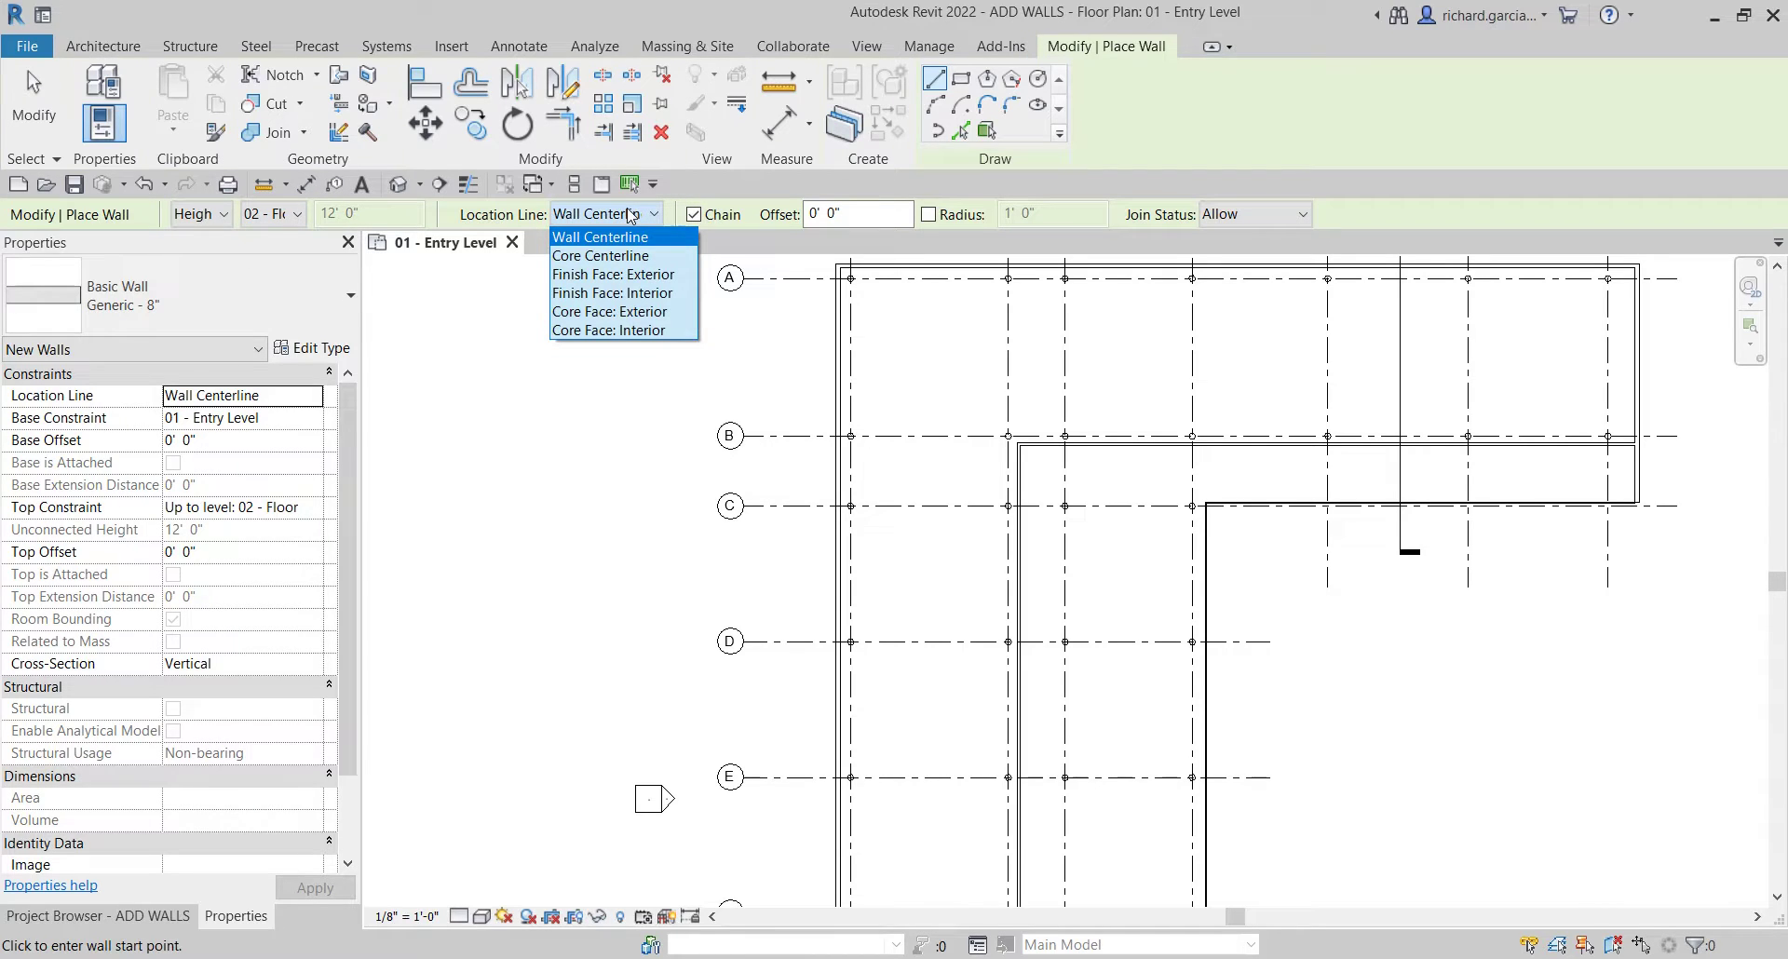
{"action": "key", "text": "ctrl"}
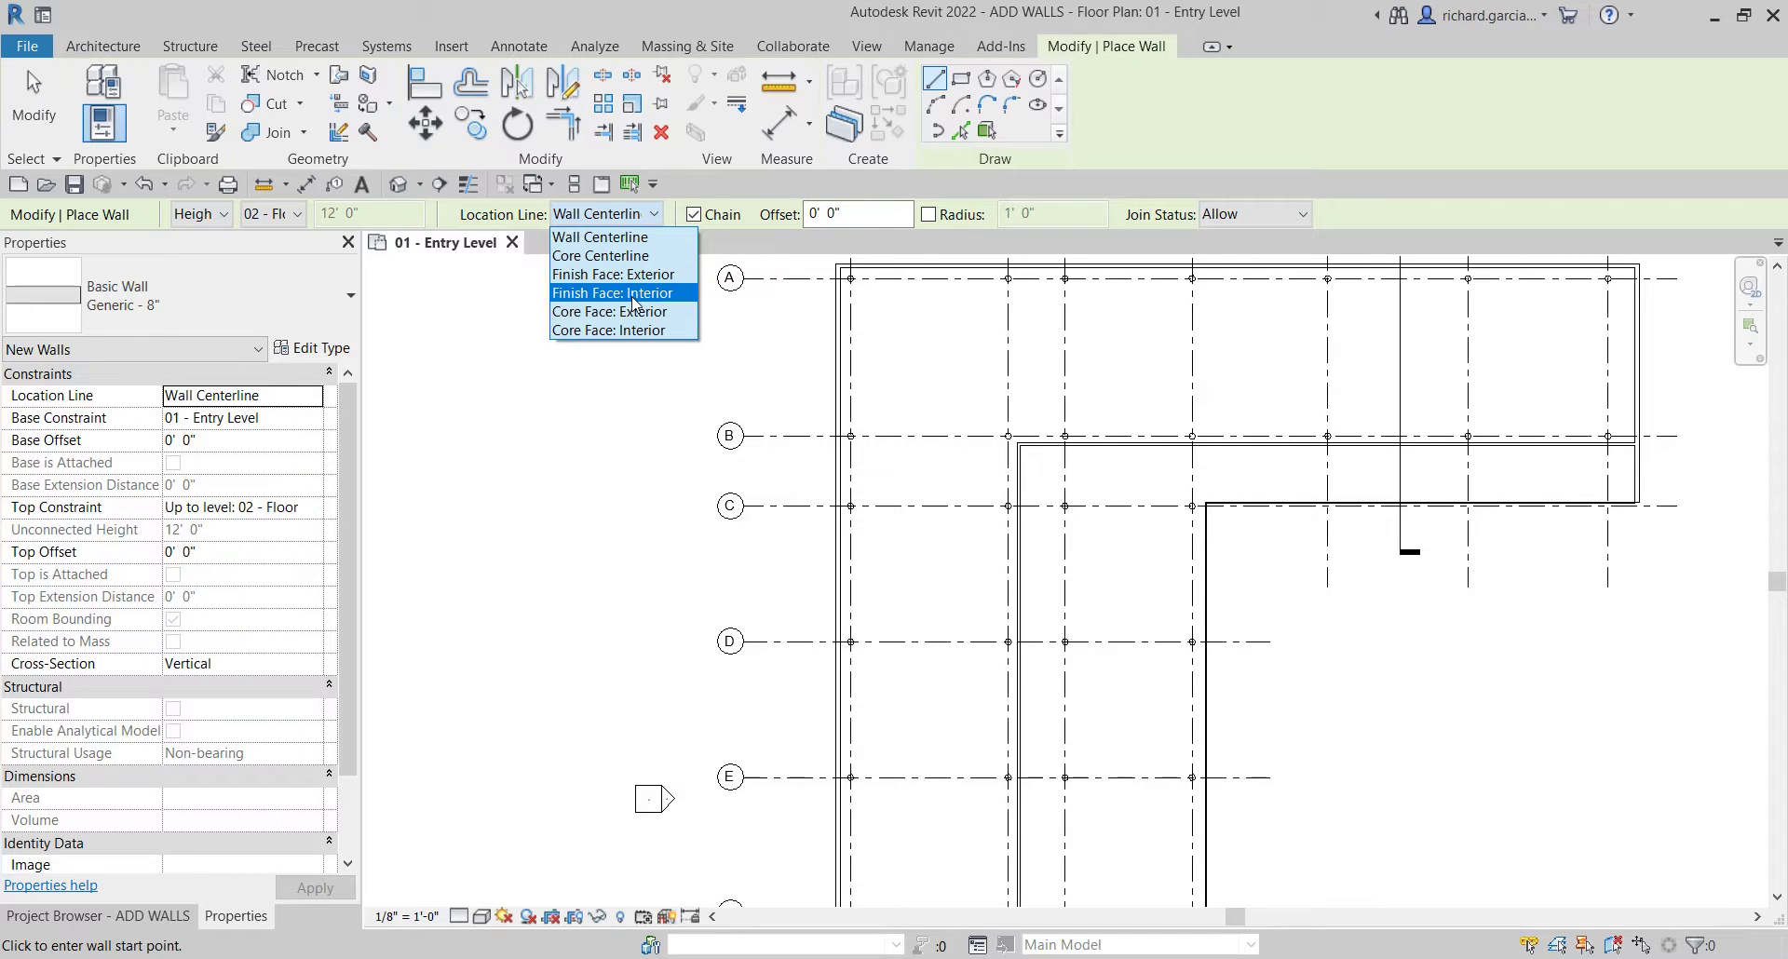
{"action": "key", "text": "ctrl"}
{"action": "key", "text": "ctrl"}
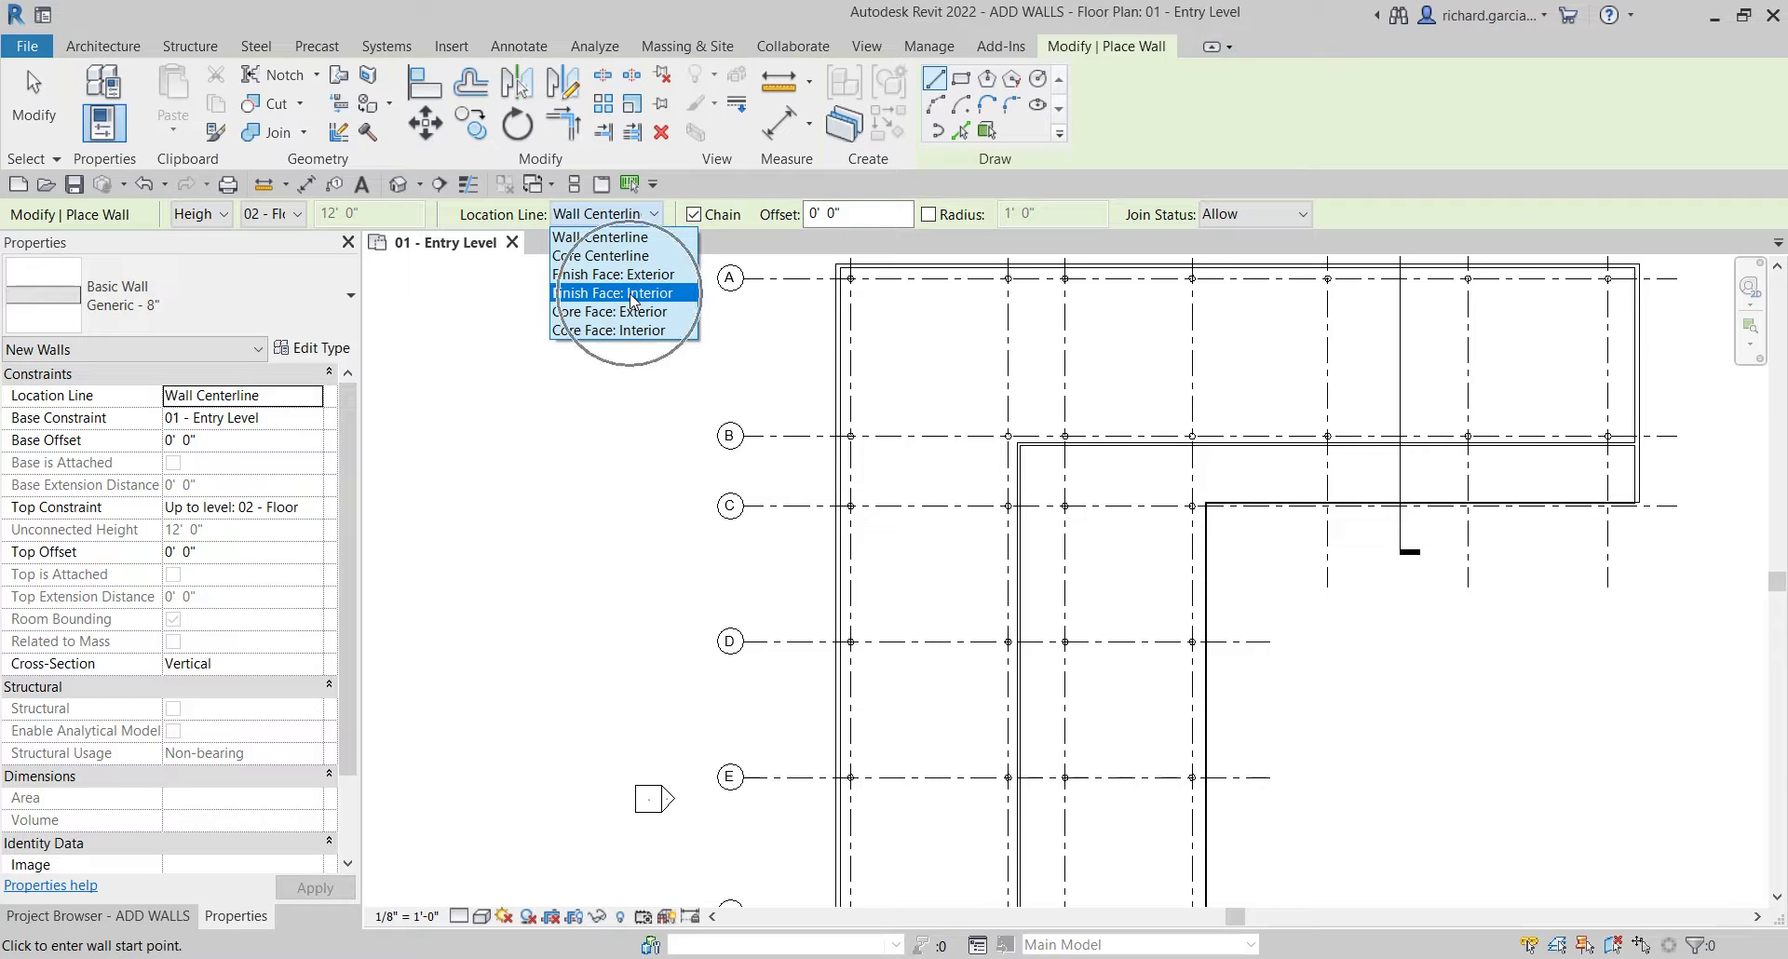
{"action": "left_click", "coordinate": [631, 294]}
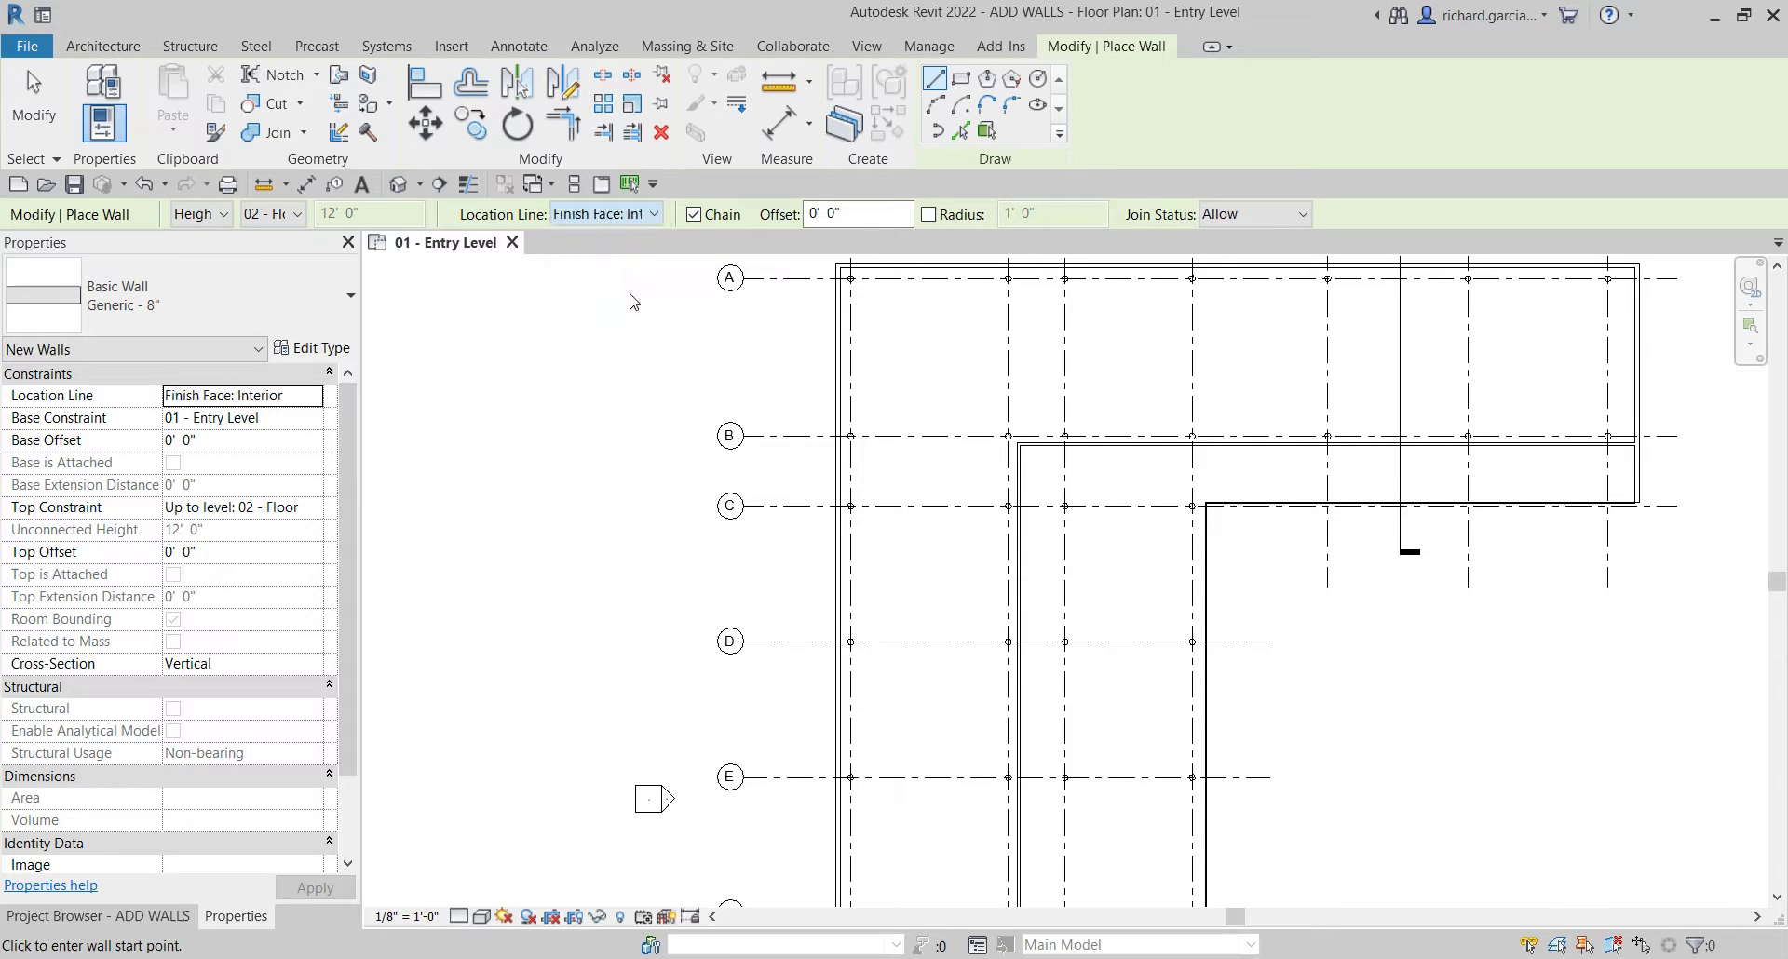
- Turn off chaining and draw an 8" wall from the inner corridor wall's northwest corner west to the exterior wall's inner face, then finish placing walls
{"action": "scroll", "coordinate": [1004, 456], "scroll_direction": "up", "scroll_amount": 5}
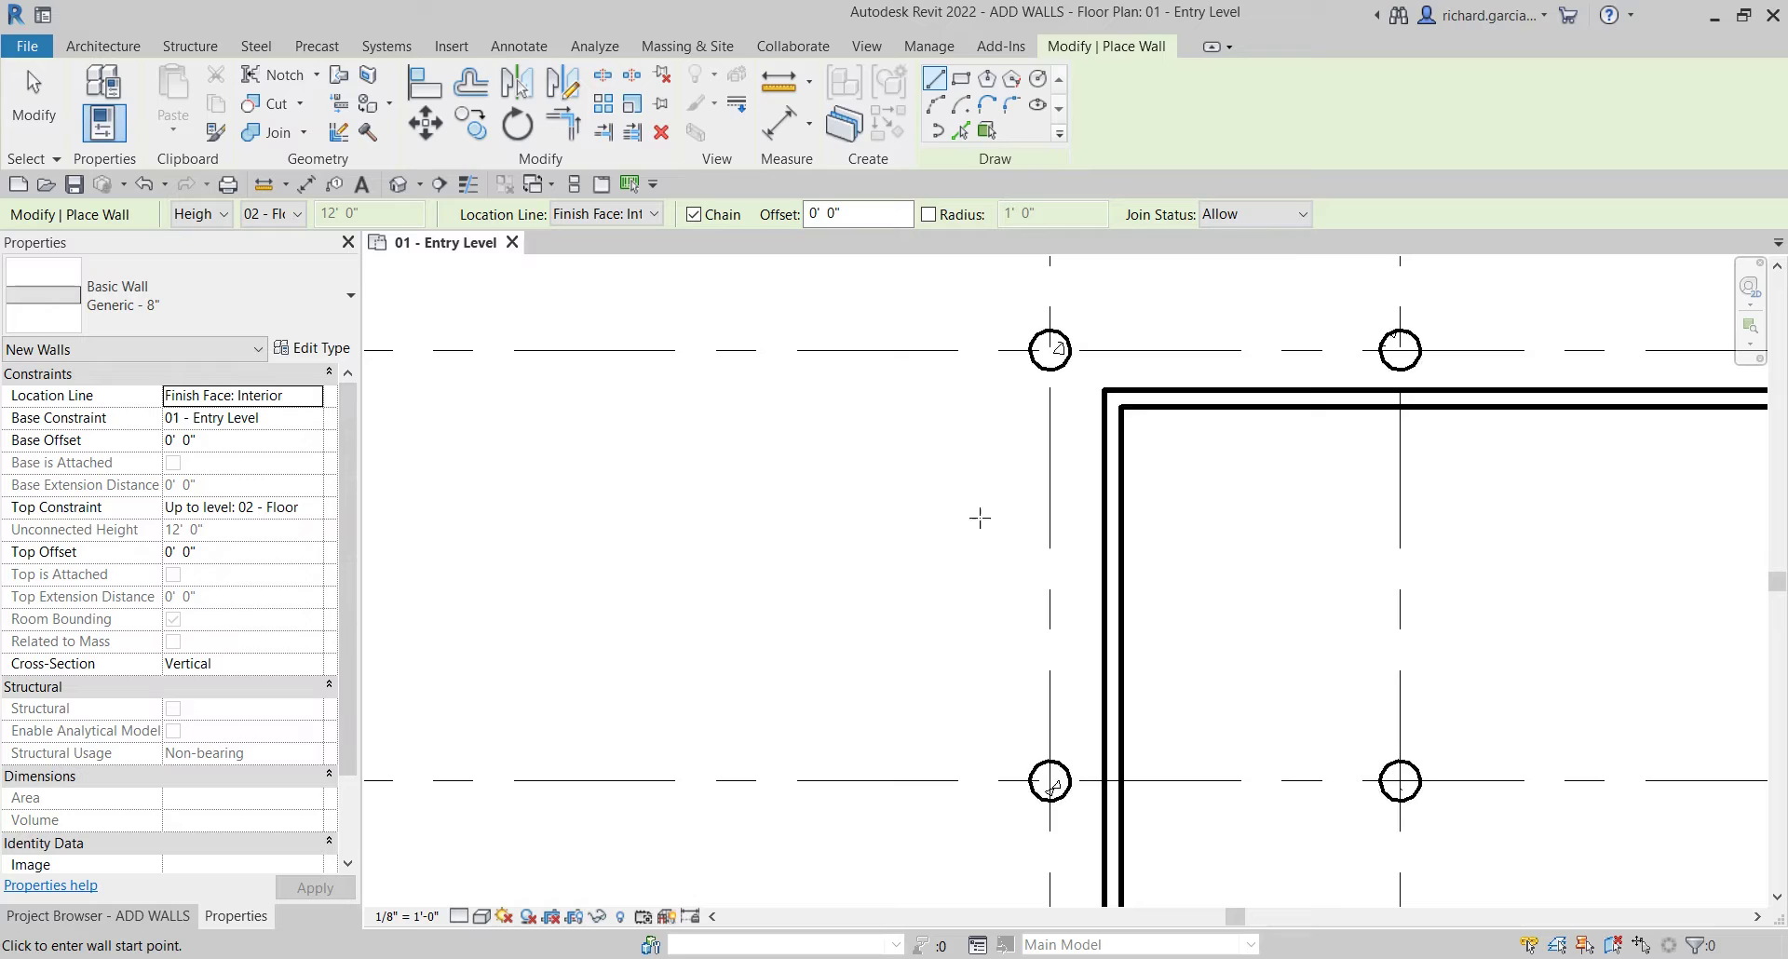
{"action": "left_click", "coordinate": [694, 216]}
{"action": "left_click", "coordinate": [1104, 390]}
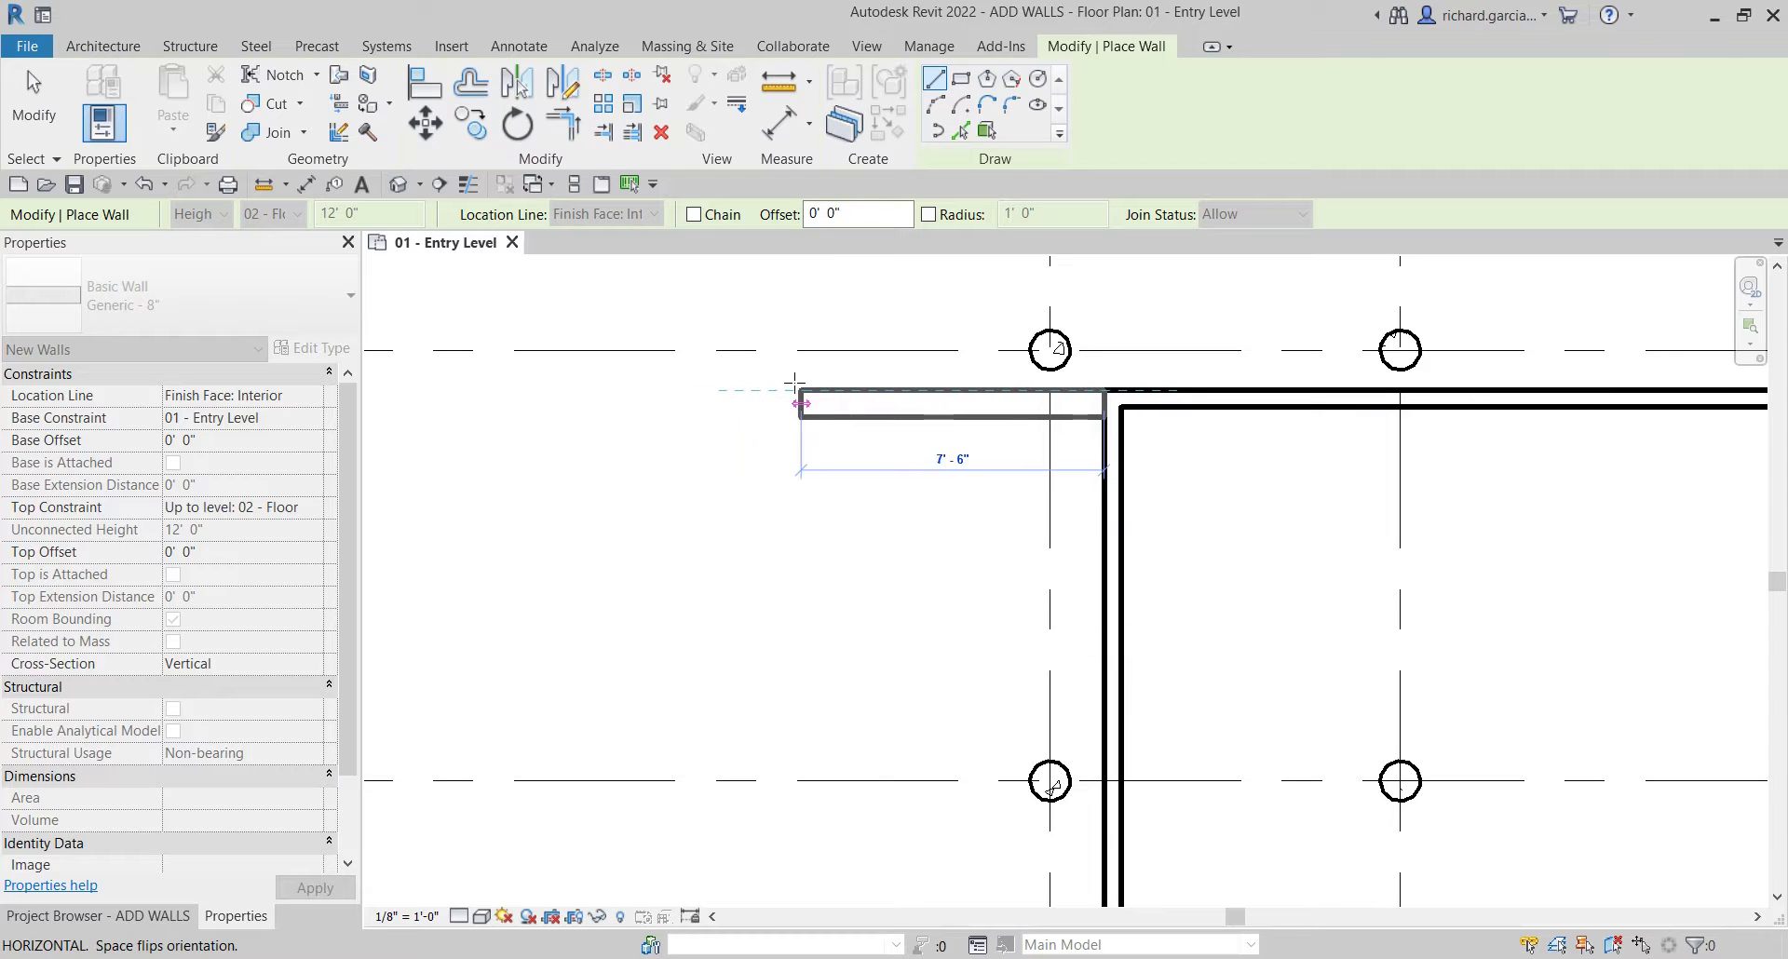
{"action": "scroll", "coordinate": [744, 390], "scroll_direction": "down", "scroll_amount": 1}
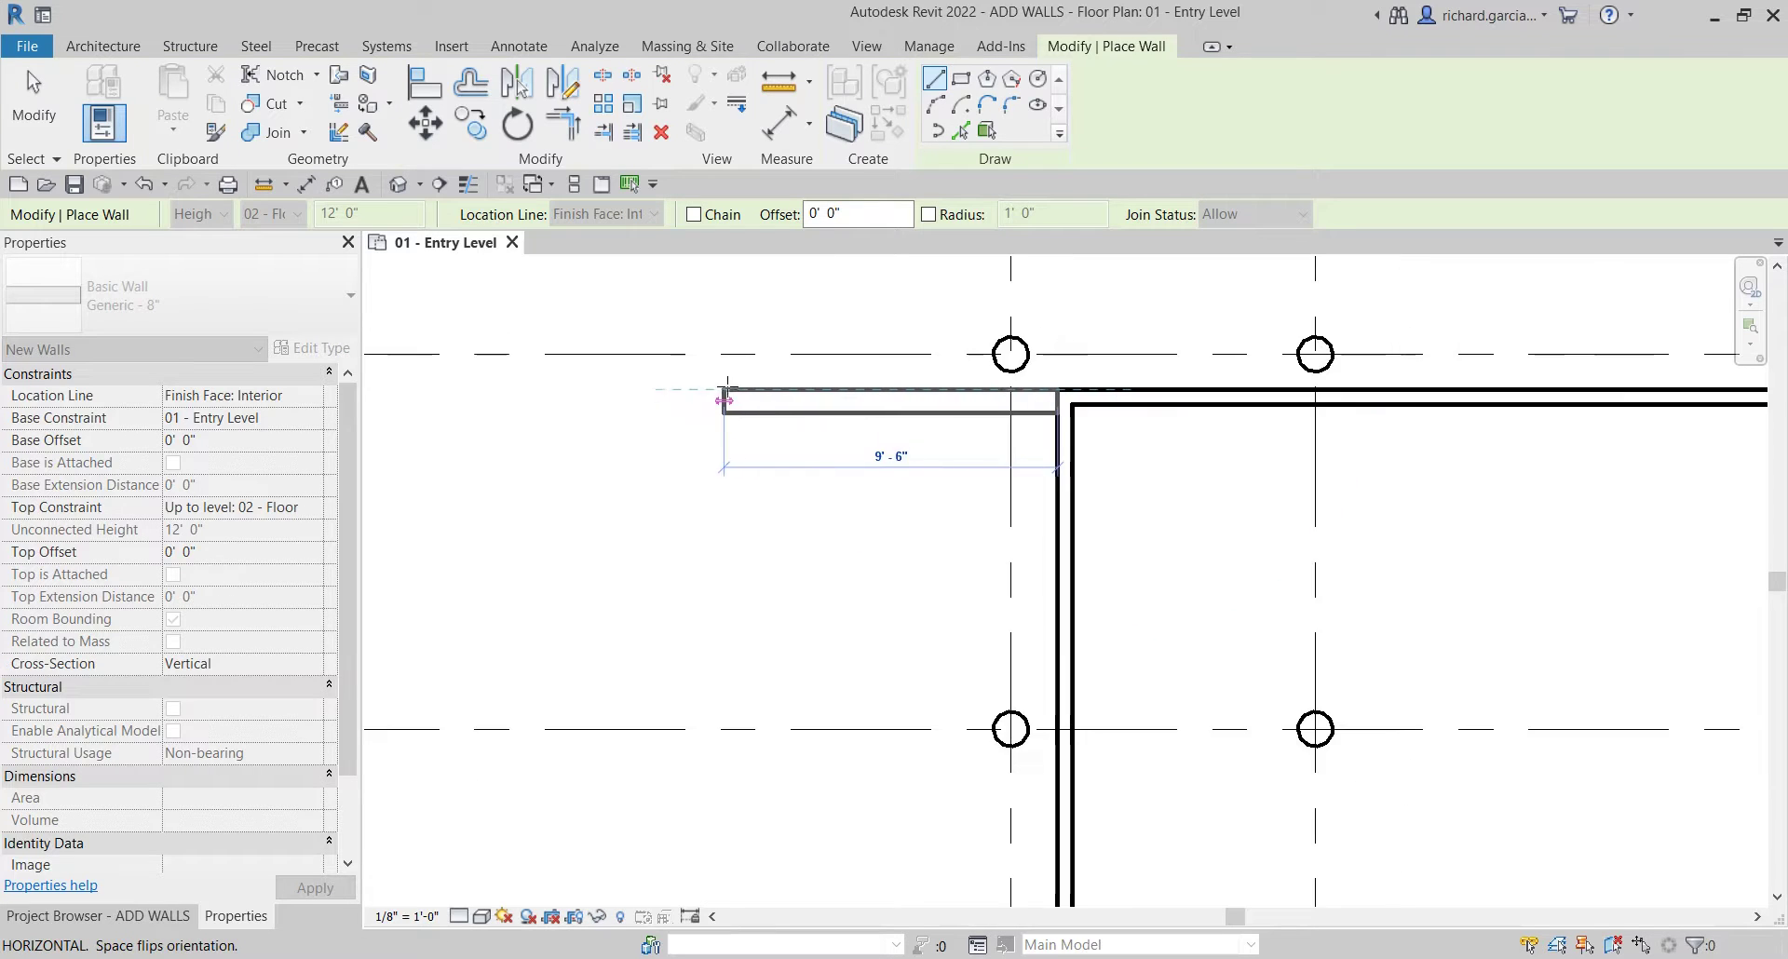
{"action": "middle_click_drag", "start_coordinate": [686, 389], "coordinate": [933, 389]}
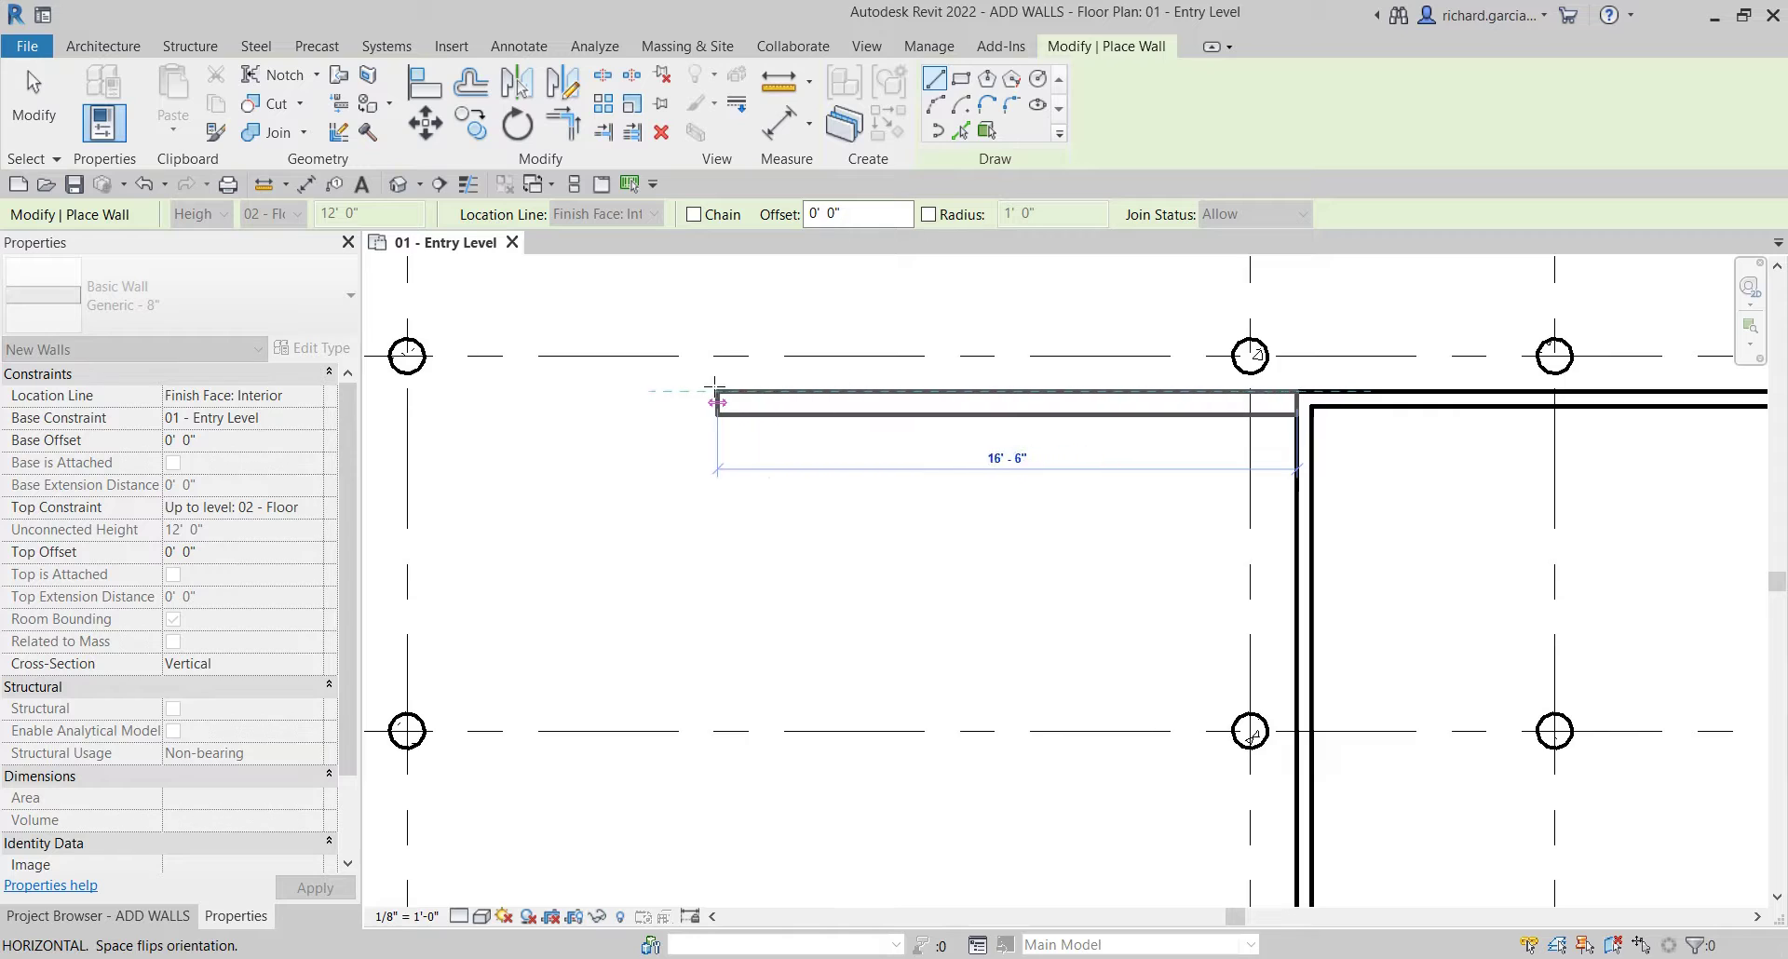
{"action": "middle_click_drag", "start_coordinate": [714, 393], "coordinate": [1014, 393]}
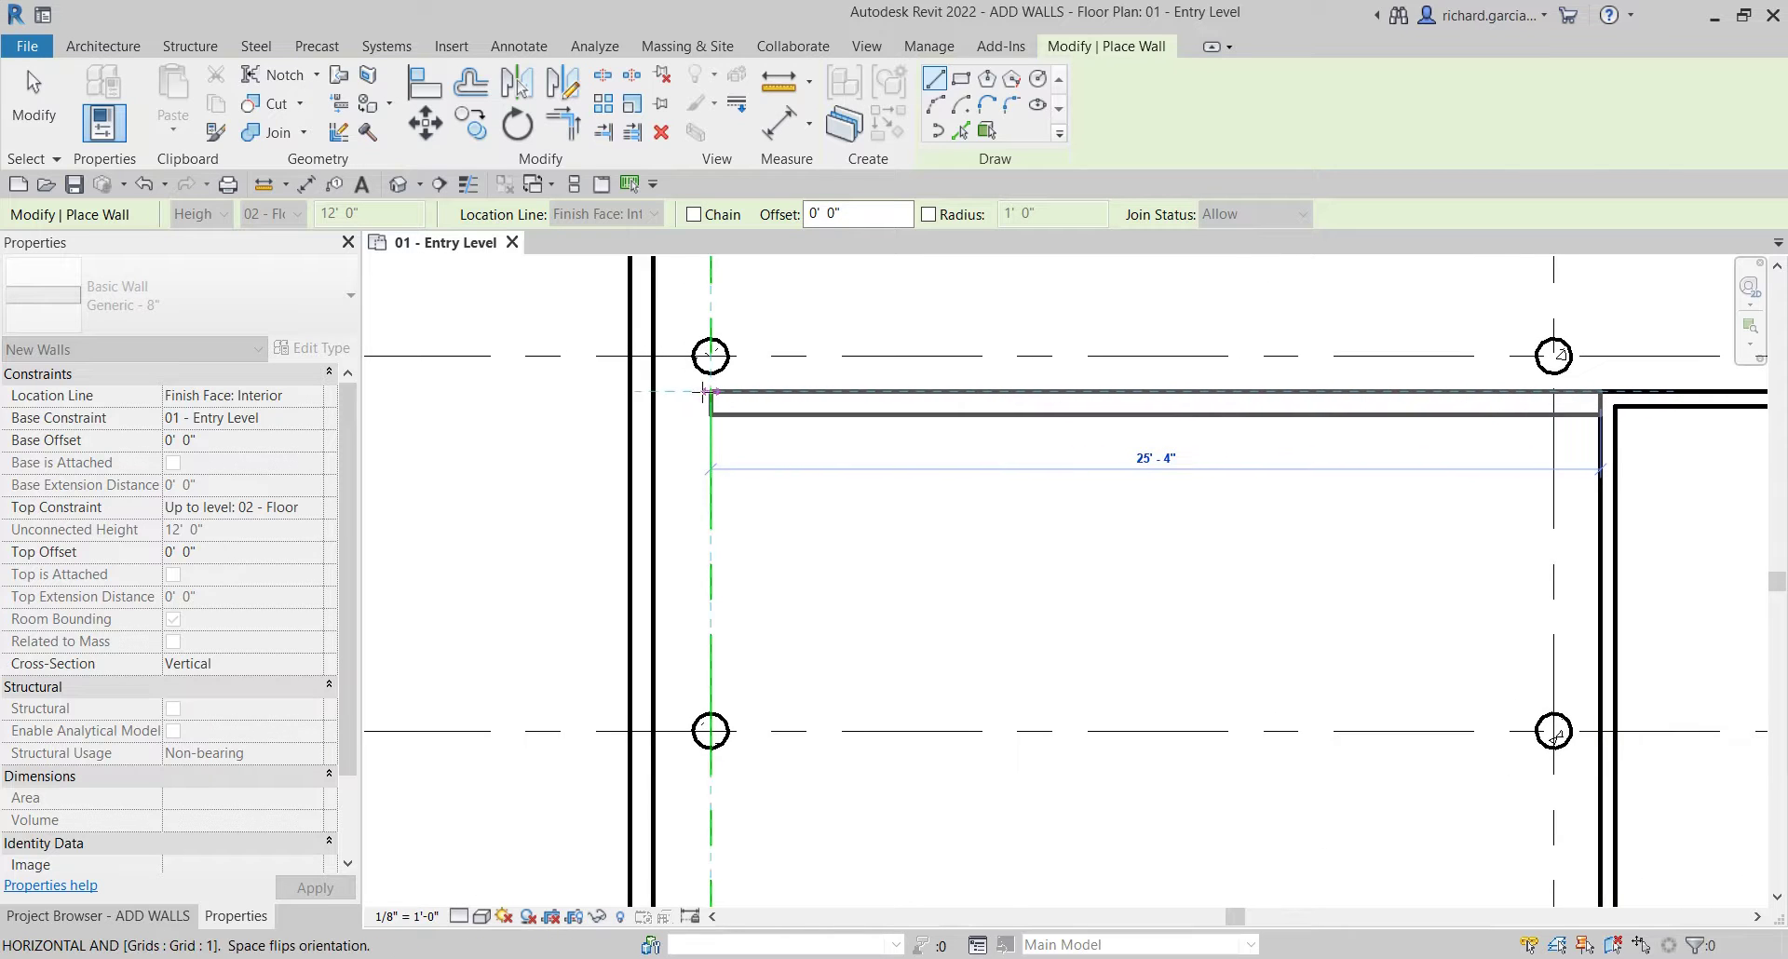
{"action": "left_click", "coordinate": [655, 391]}
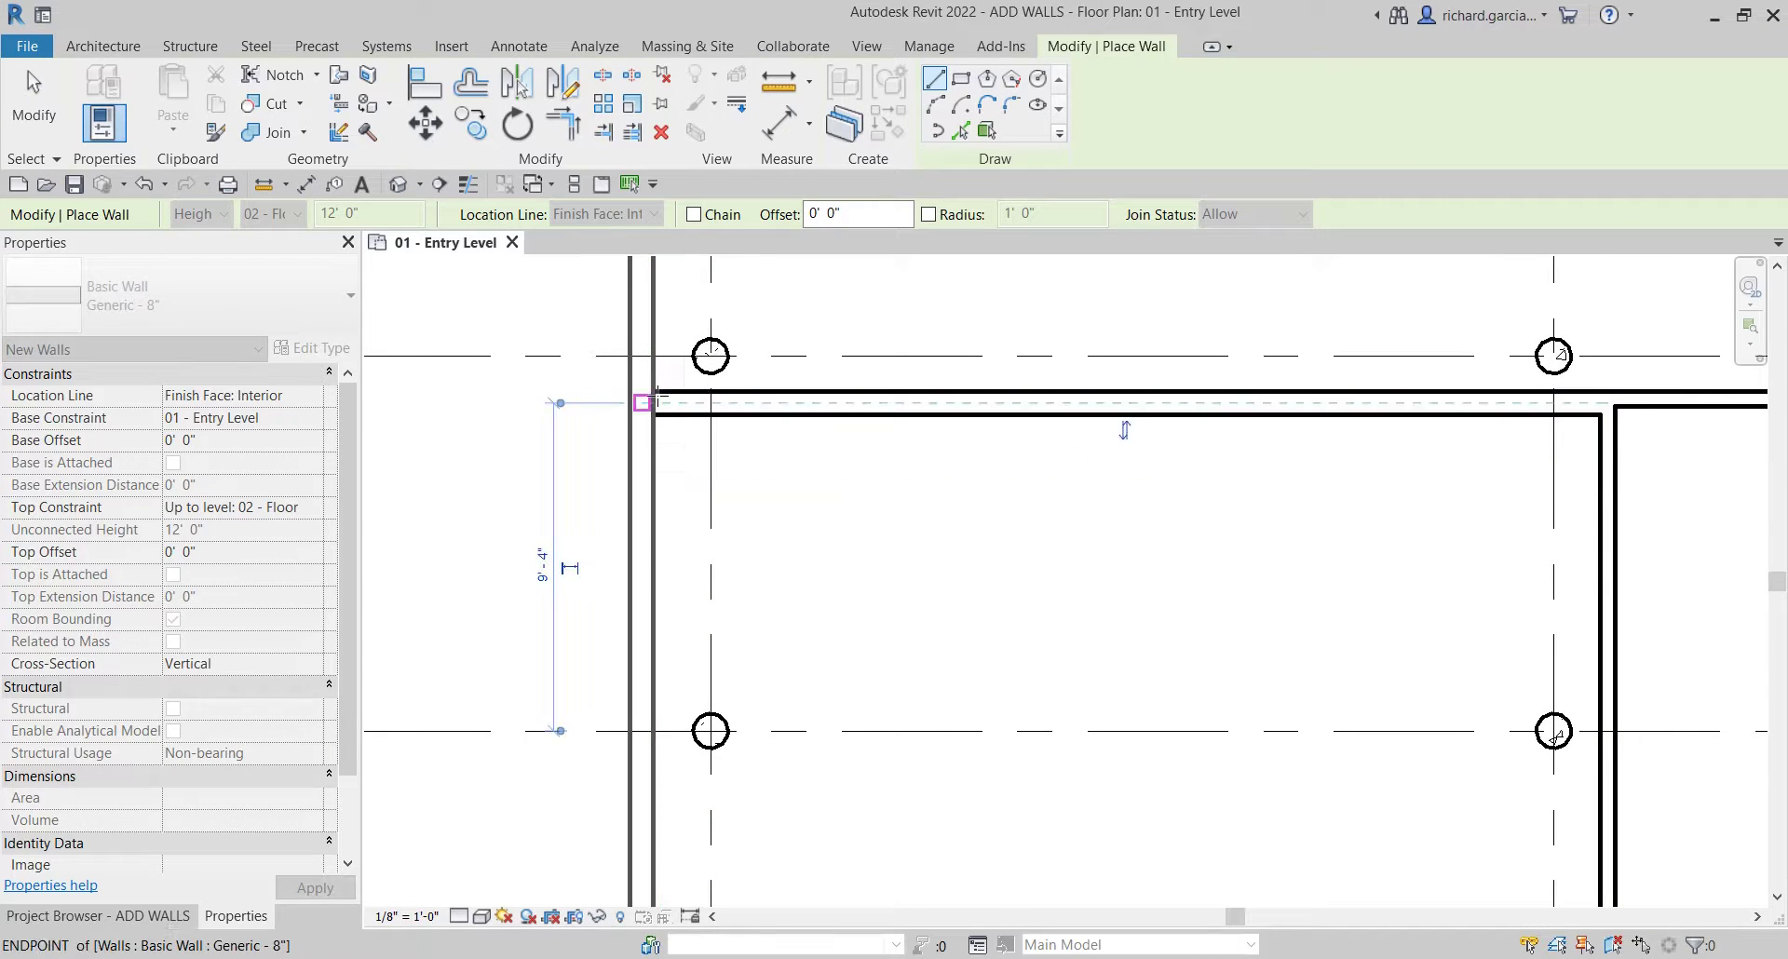
{"action": "scroll", "coordinate": [1122, 550], "scroll_direction": "down", "scroll_amount": 3}
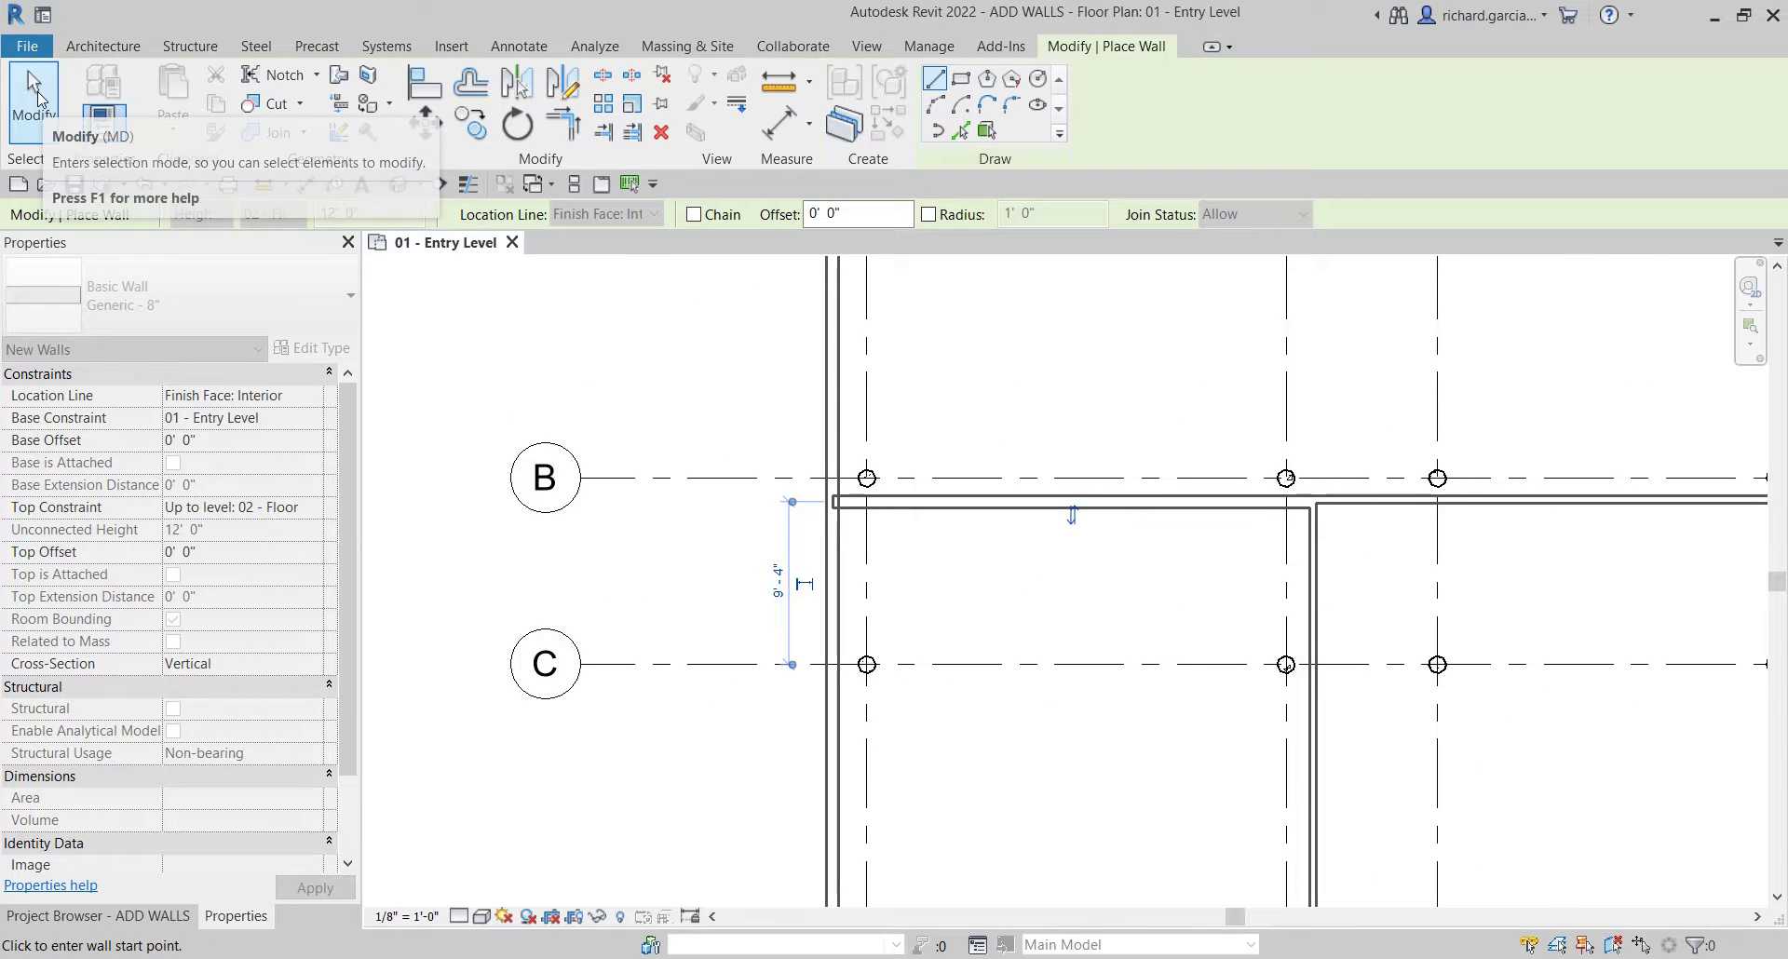
{"action": "left_click", "coordinate": [38, 96]}
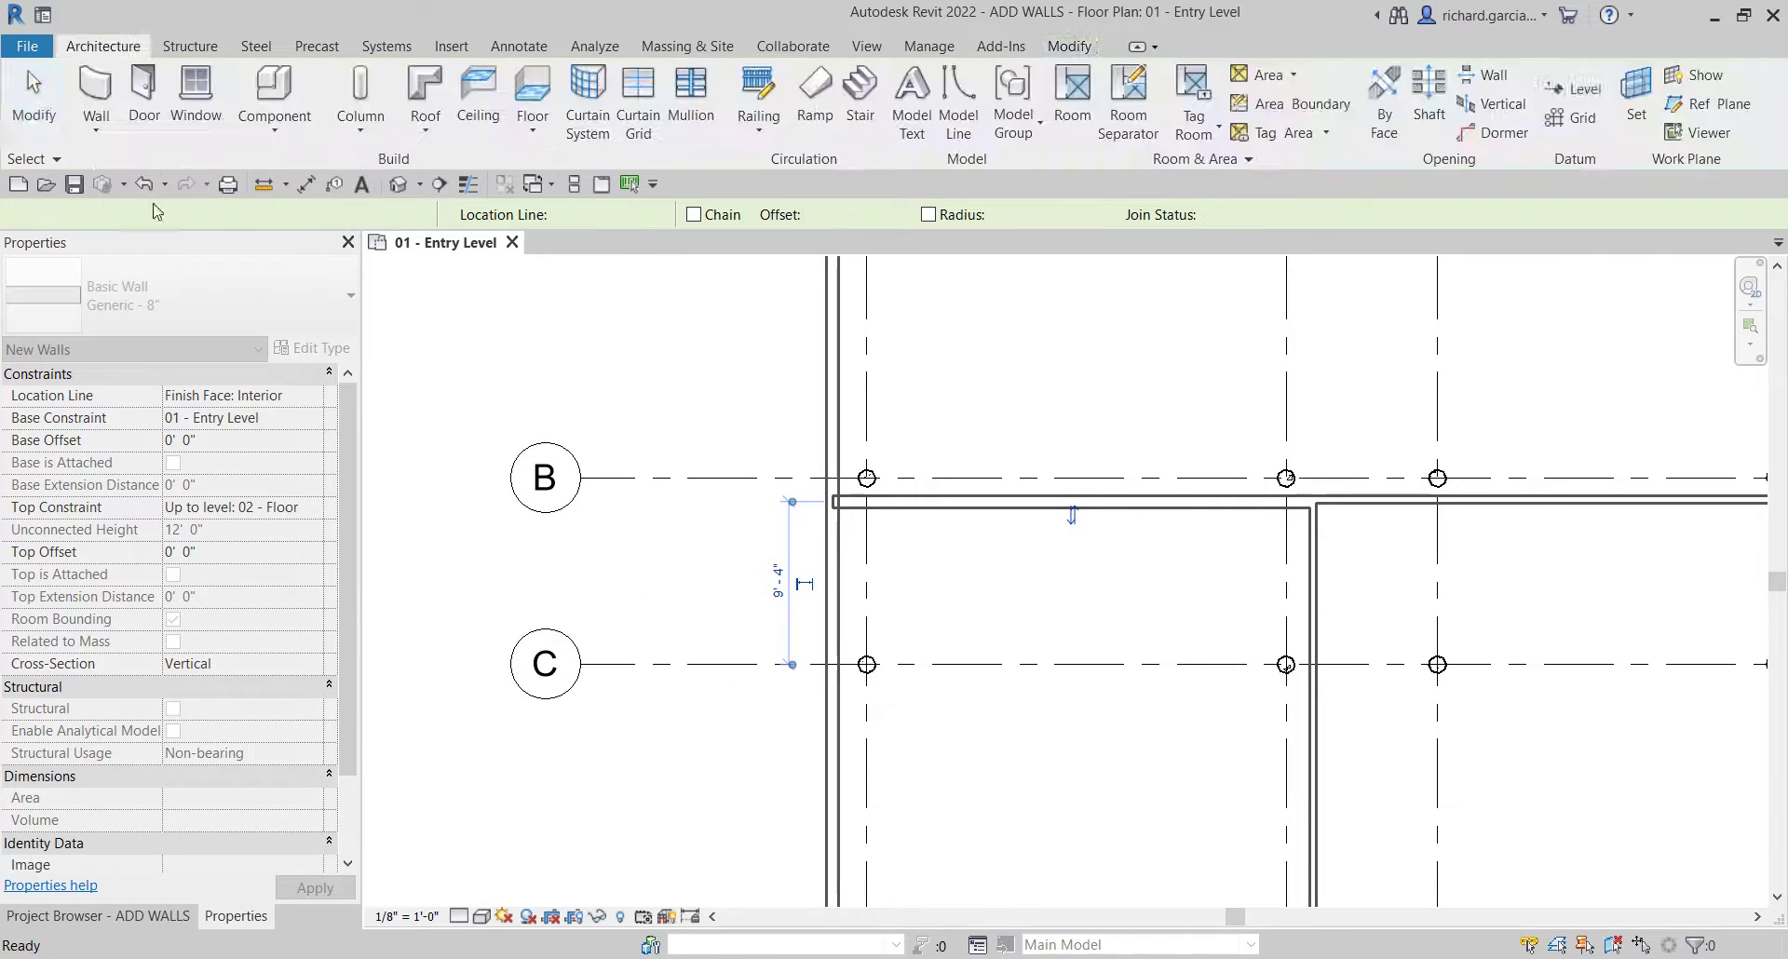
- Start another Generic - 8" wall with location line Finish Face: Exterior and an offset of 2' 0"
{"action": "scroll", "coordinate": [1106, 607], "scroll_direction": "down", "scroll_amount": 1}
{"action": "middle_click_drag", "start_coordinate": [1118, 771], "coordinate": [1070, 532]}
{"action": "scroll", "coordinate": [1042, 716], "scroll_direction": "down", "scroll_amount": 1}
{"action": "middle_click_drag", "start_coordinate": [1088, 775], "coordinate": [1069, 620]}
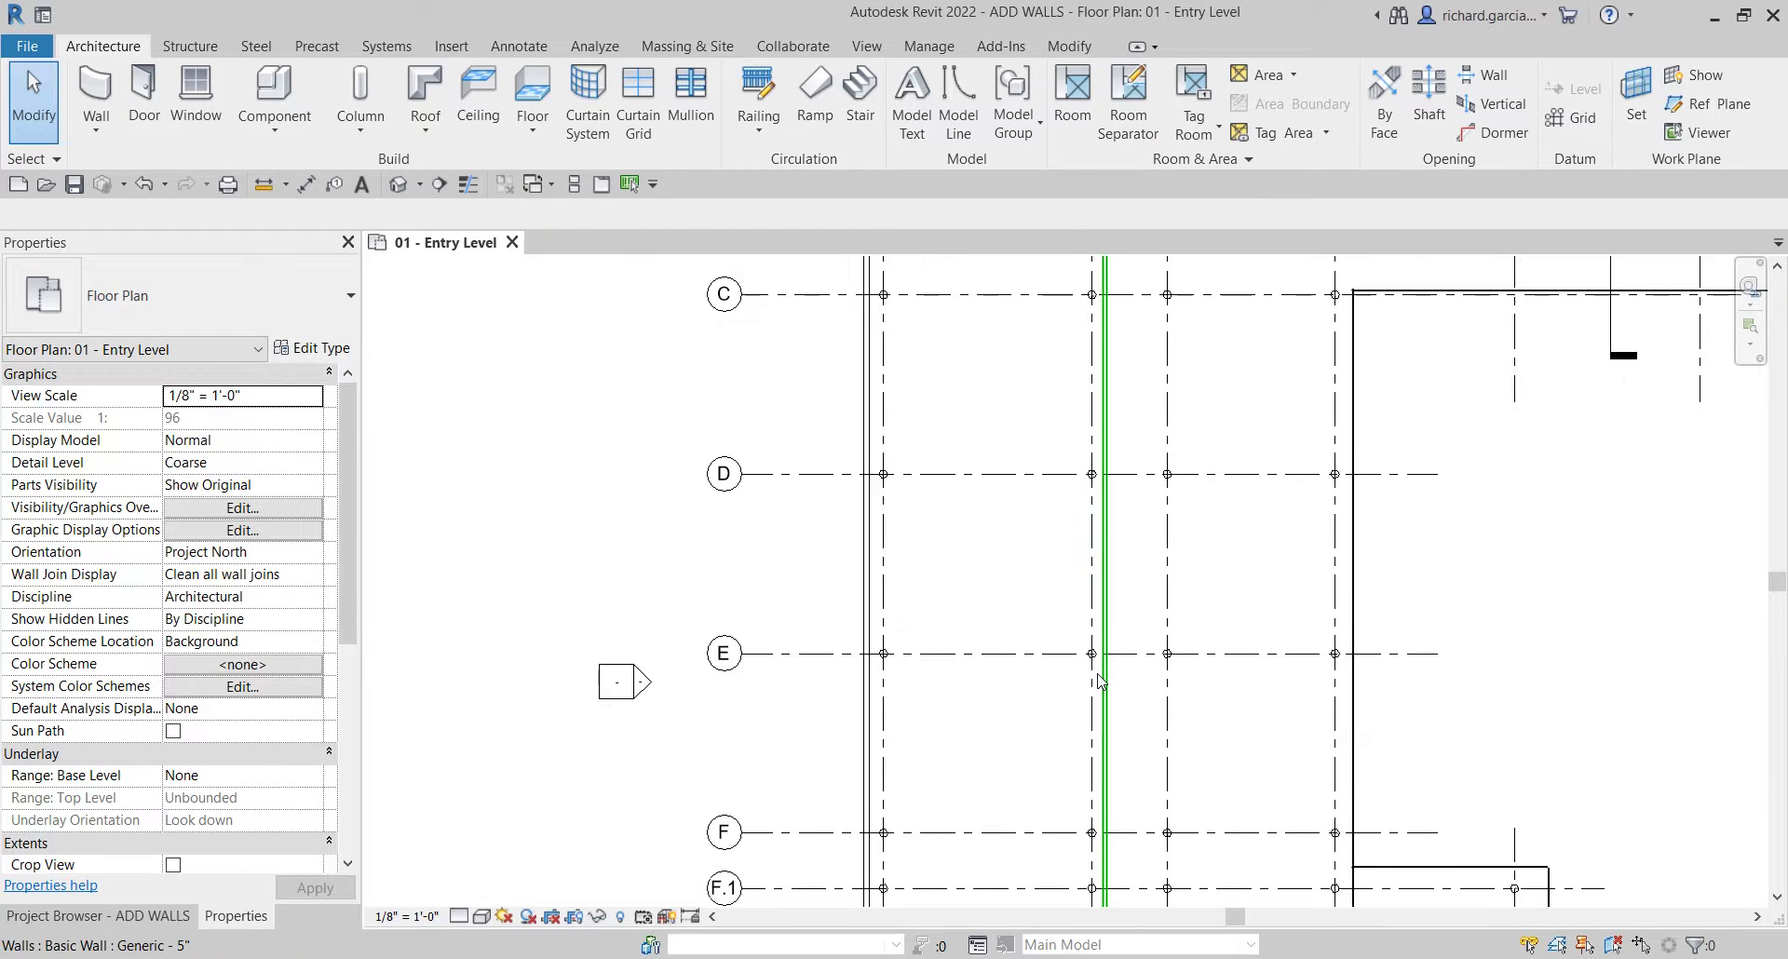
{"action": "scroll", "coordinate": [1094, 670], "scroll_direction": "up", "scroll_amount": 2}
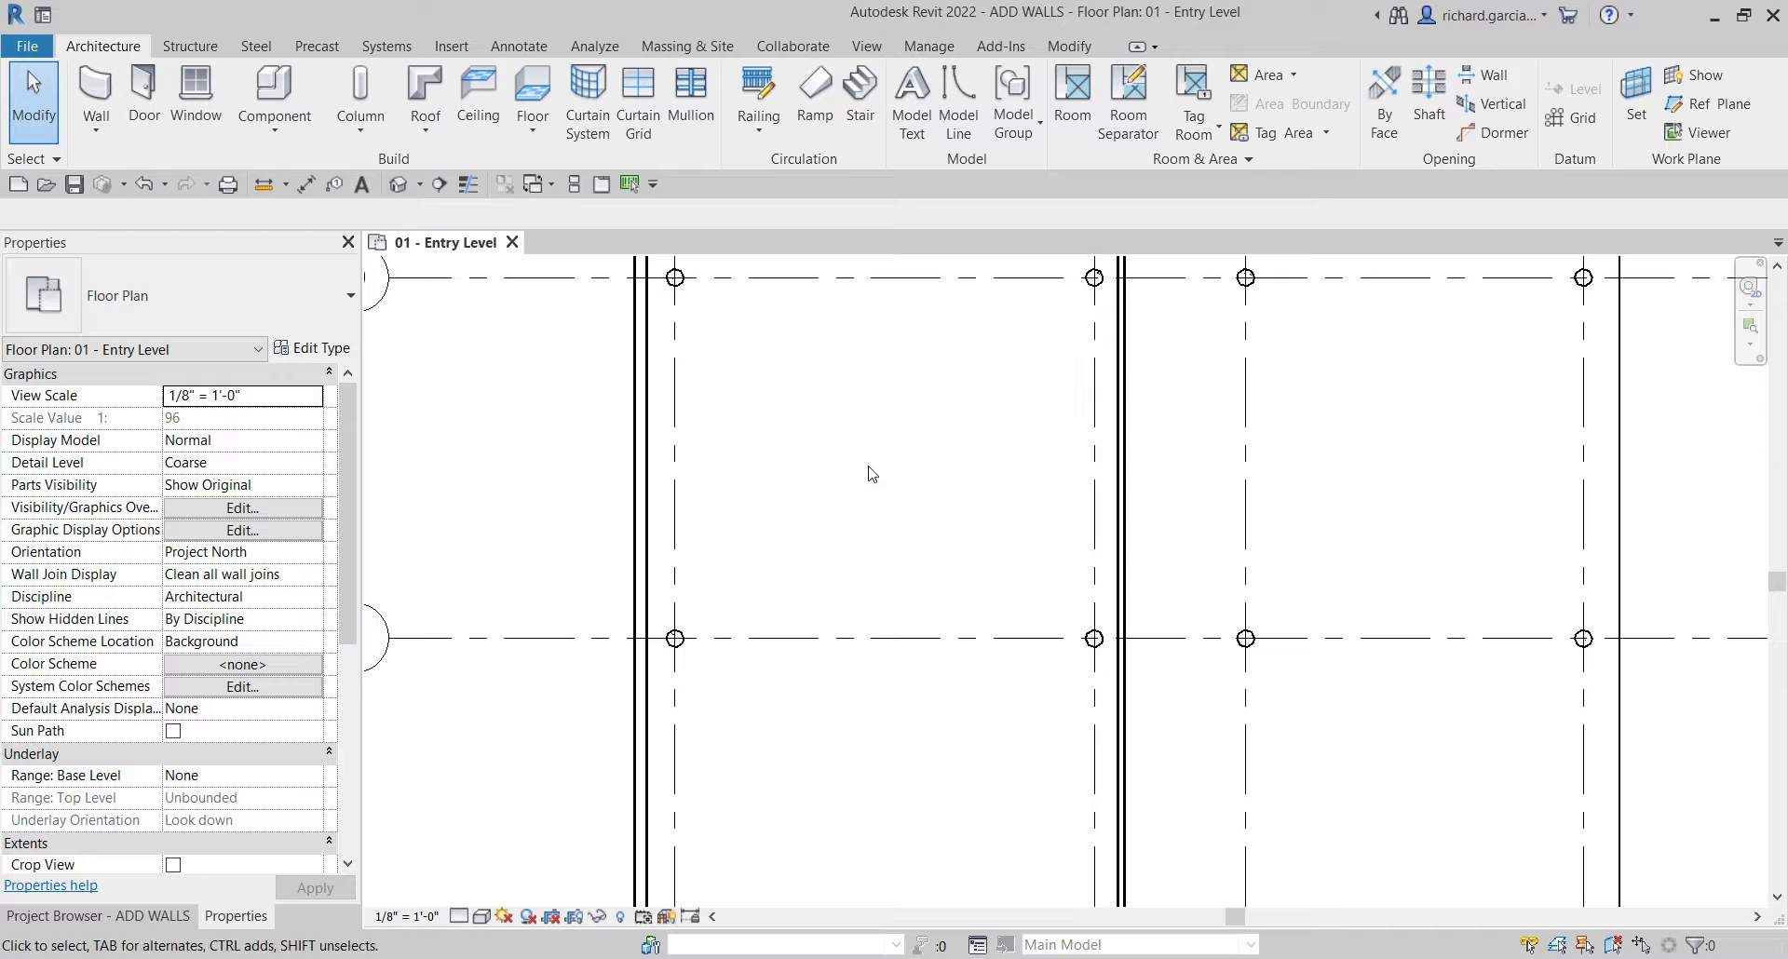
{"action": "left_click", "coordinate": [98, 88]}
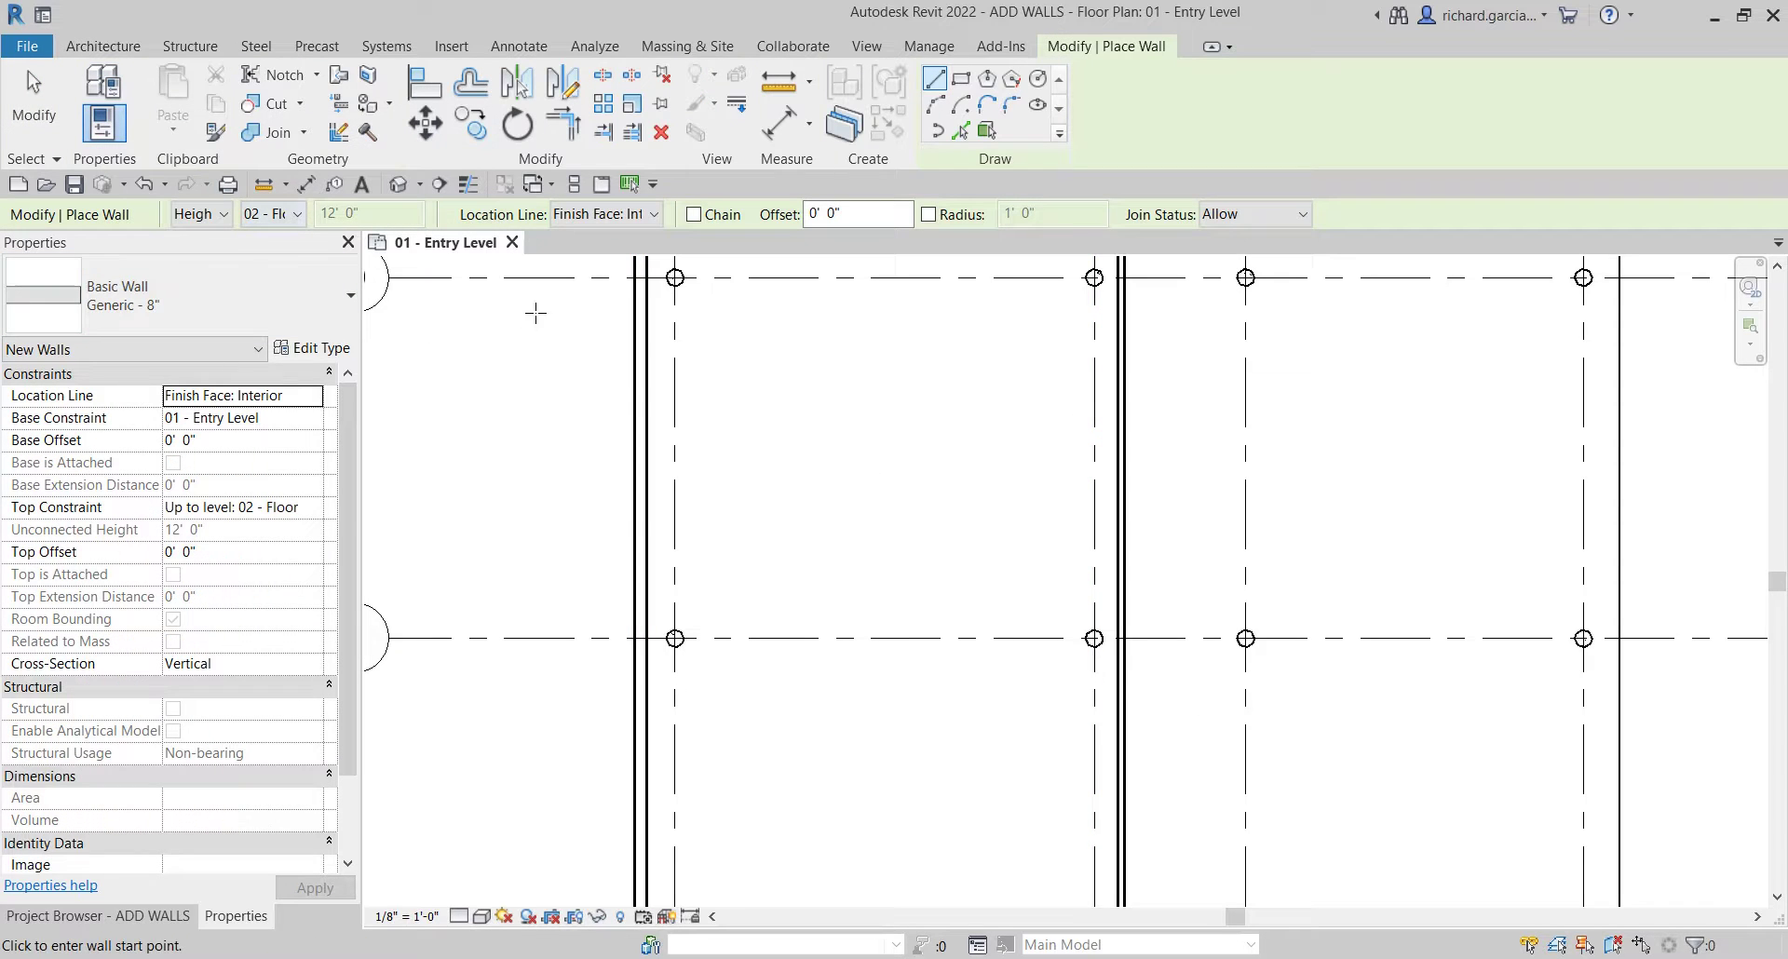
{"action": "left_click", "coordinate": [632, 220]}
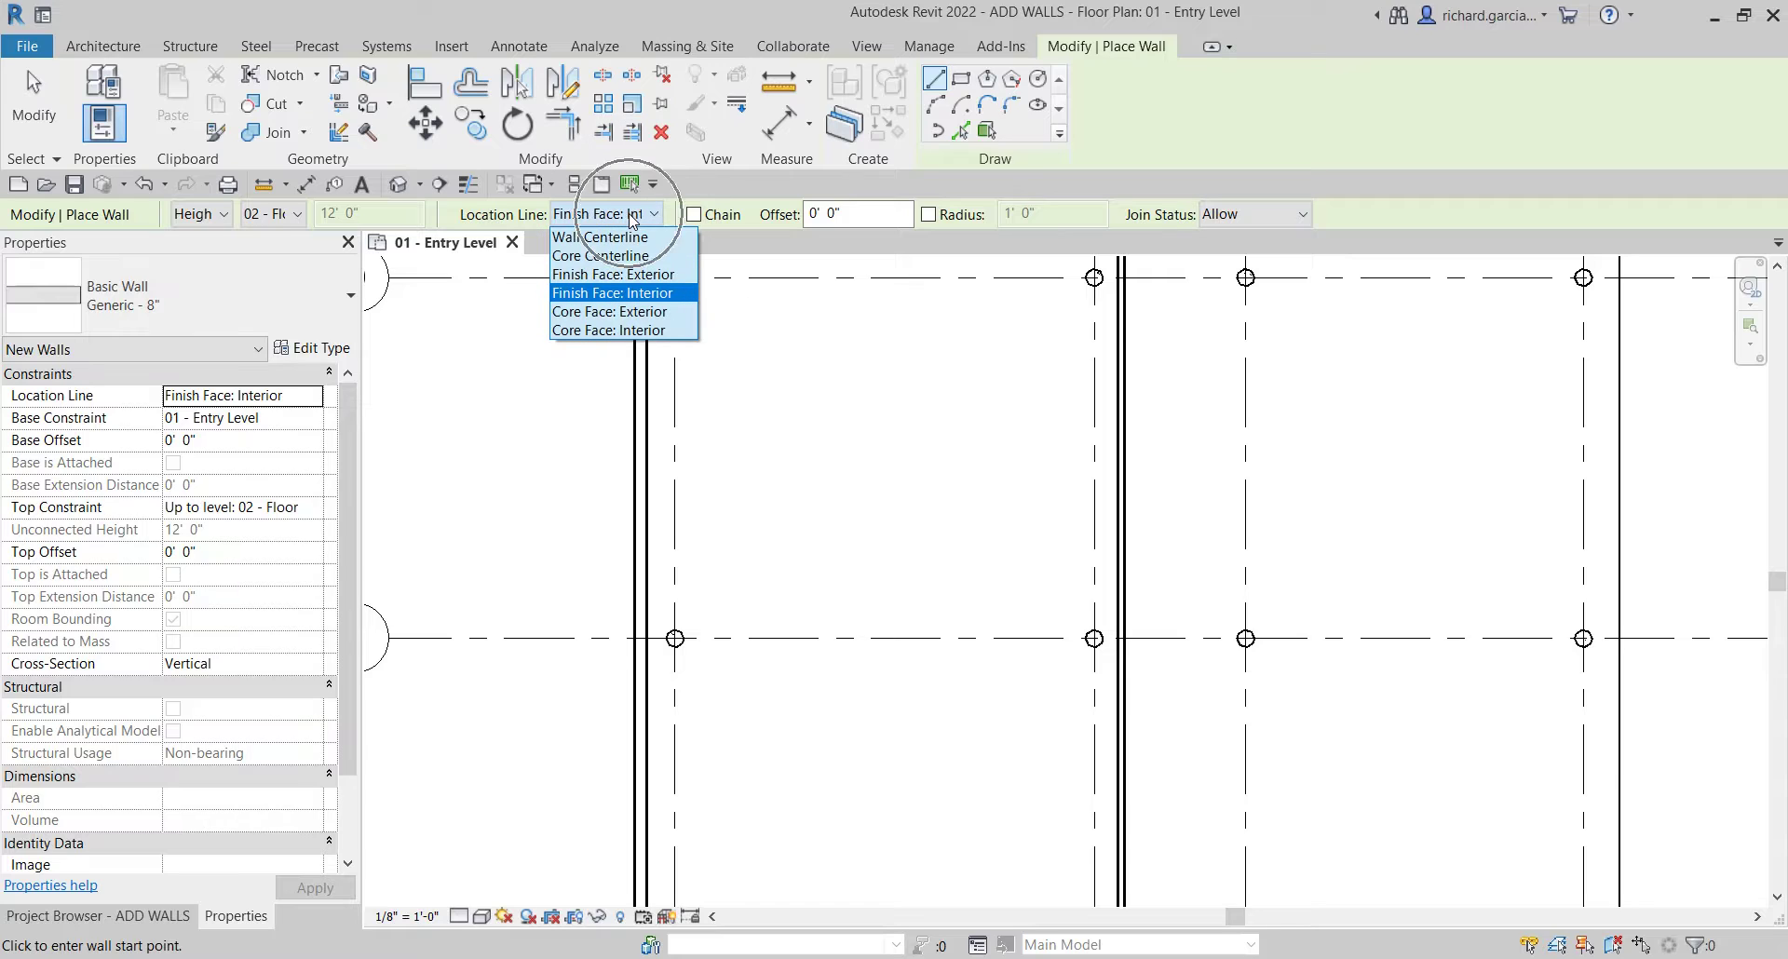
{"action": "left_click", "coordinate": [629, 274]}
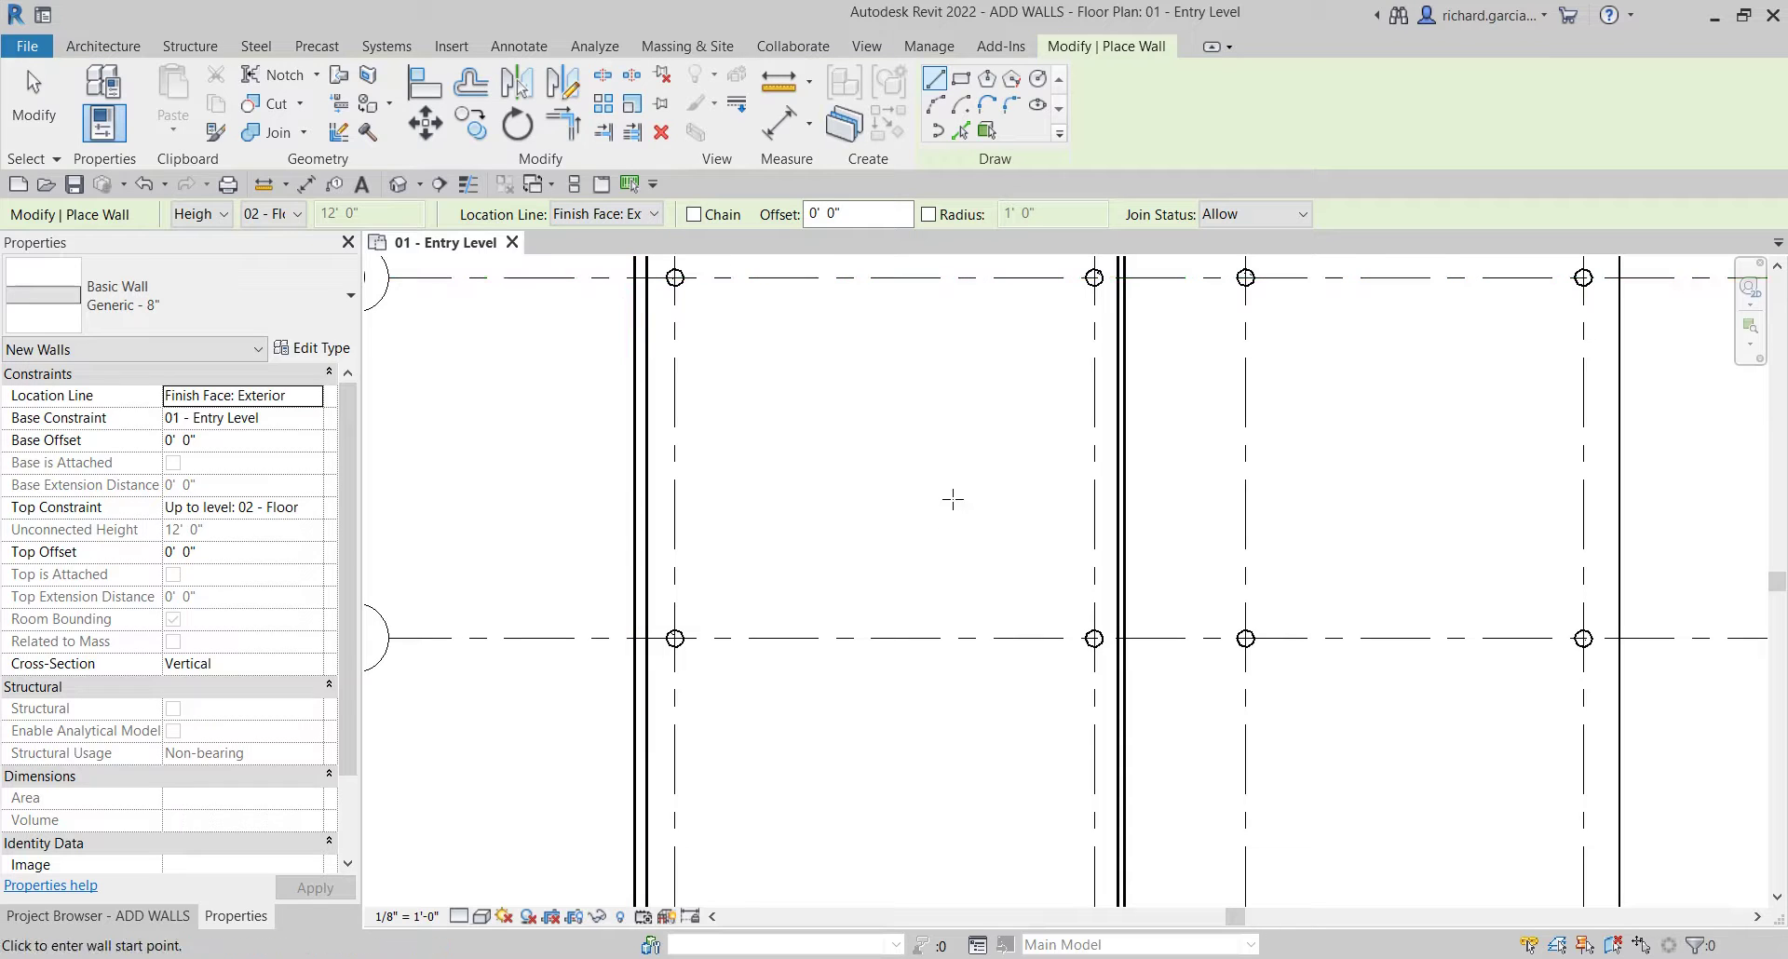
{"action": "left_click", "coordinate": [854, 213]}
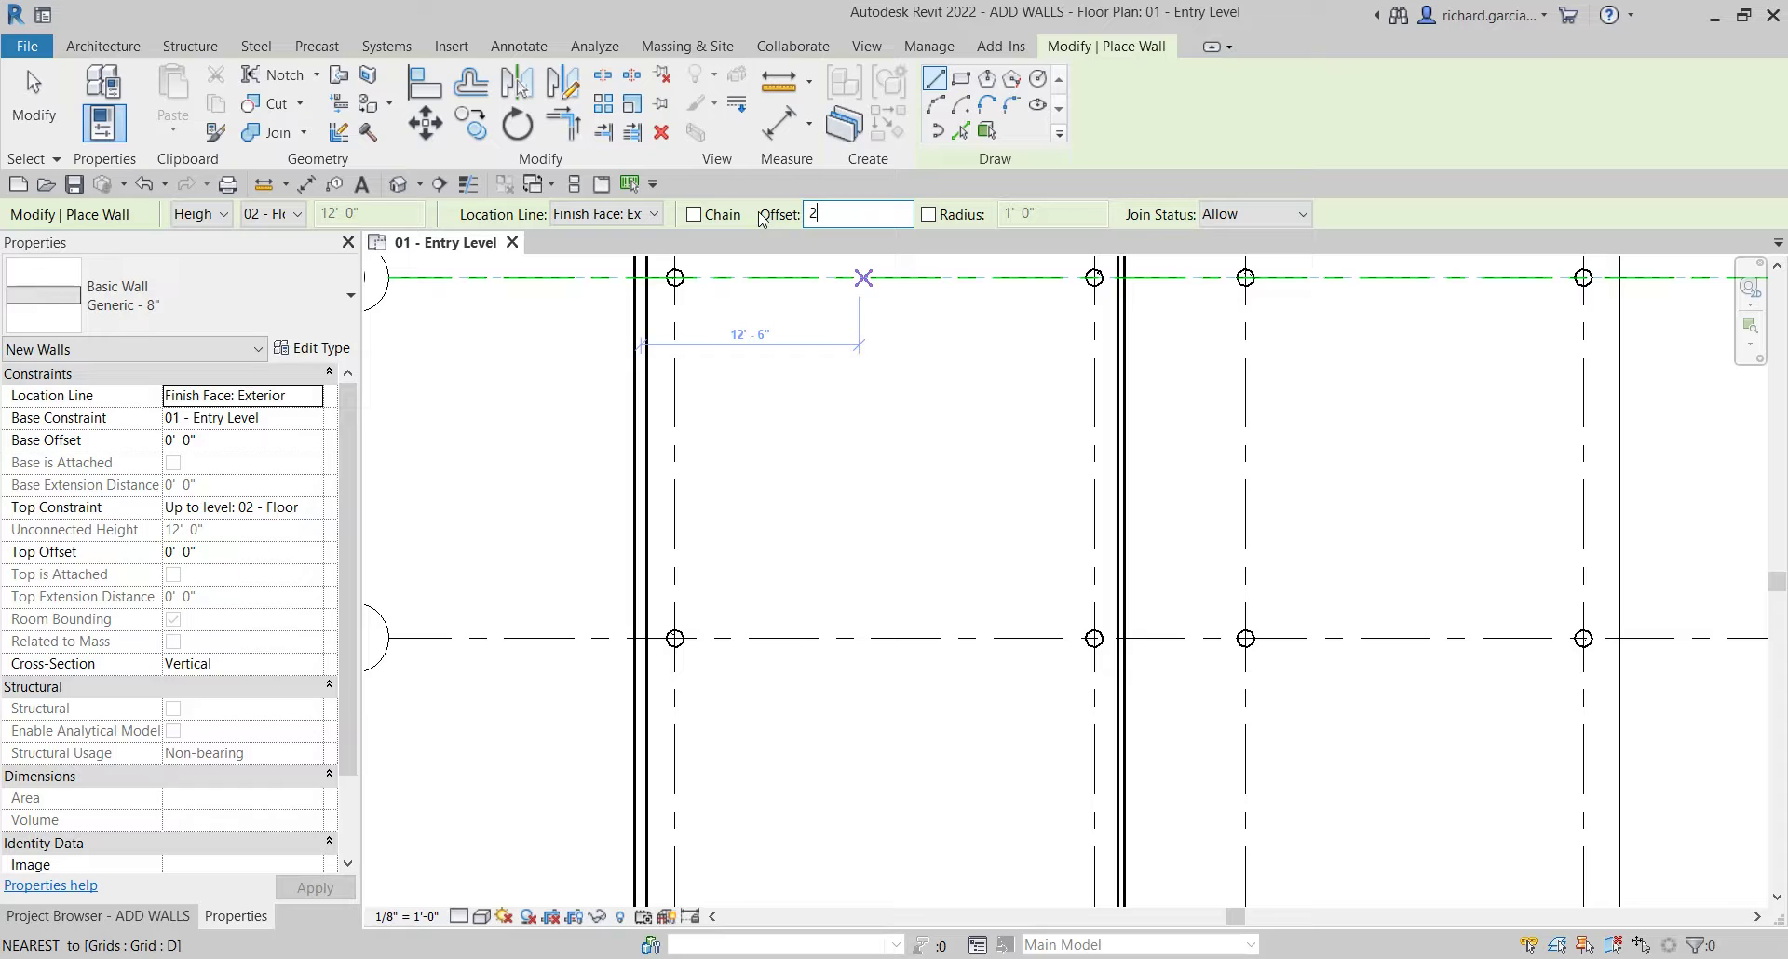
- Place the offset wall just south of grid E, from the inner corridor wall to the west exterior wall, and end wall placement
{"action": "middle_click_drag", "start_coordinate": [1073, 720], "coordinate": [1189, 686]}
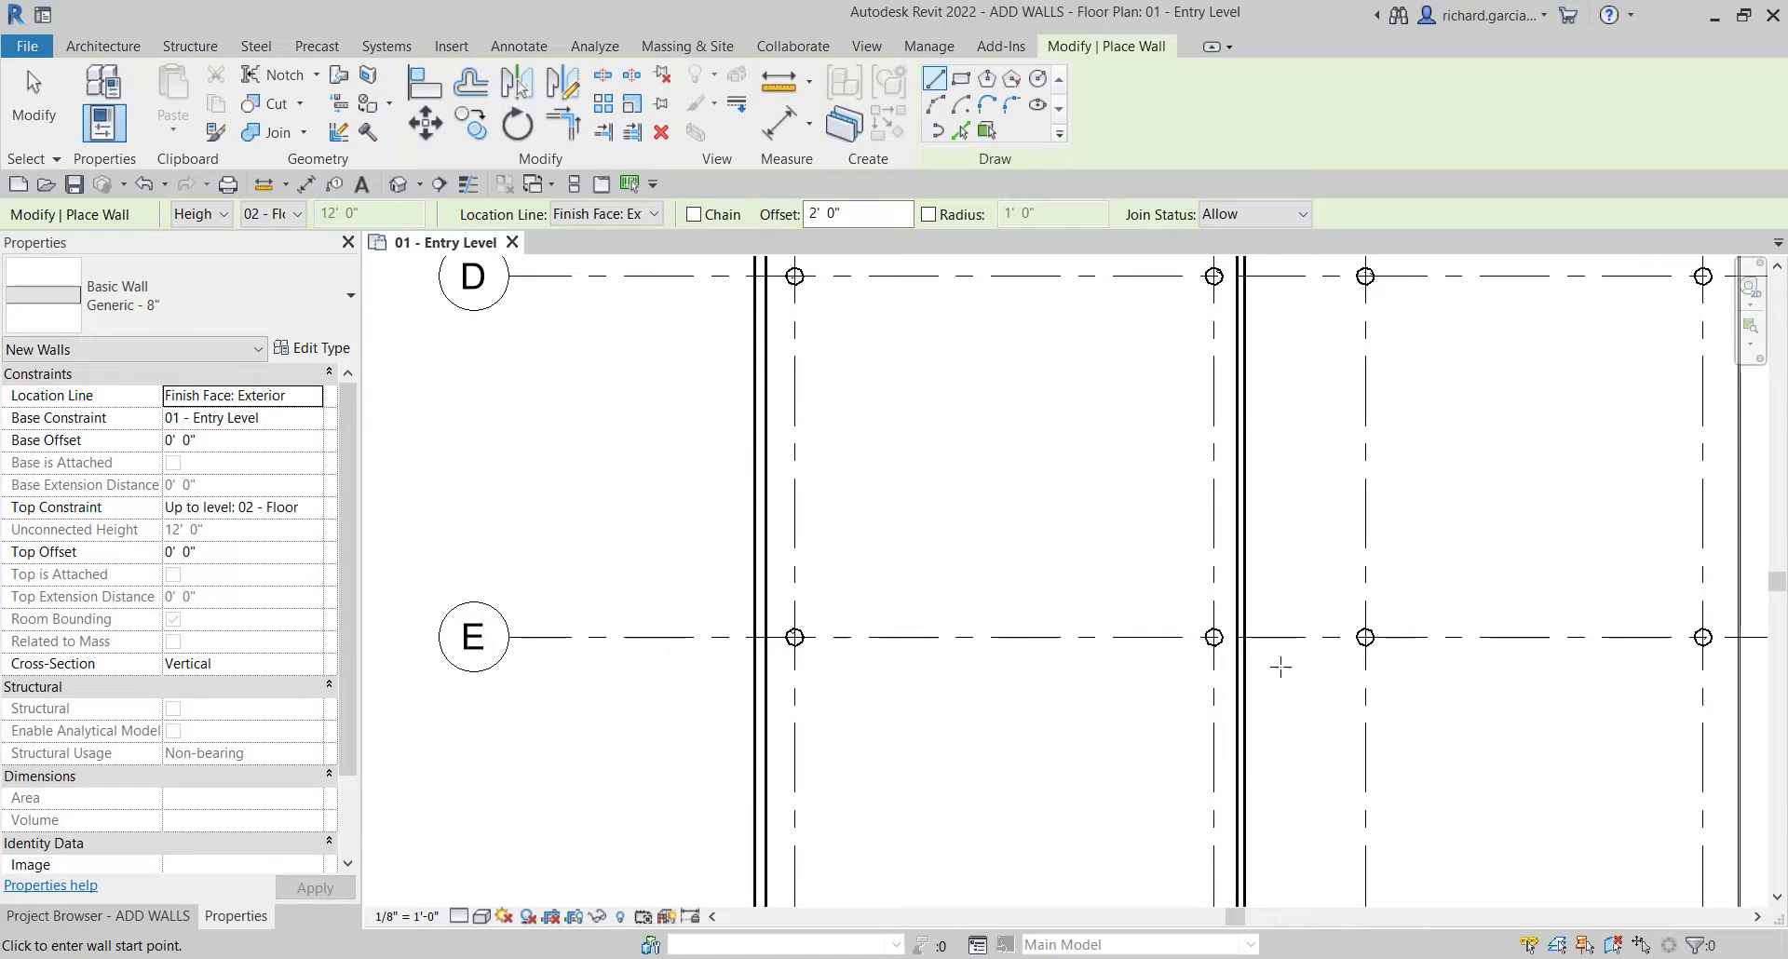
{"action": "scroll", "coordinate": [1280, 667], "scroll_direction": "up", "scroll_amount": 2}
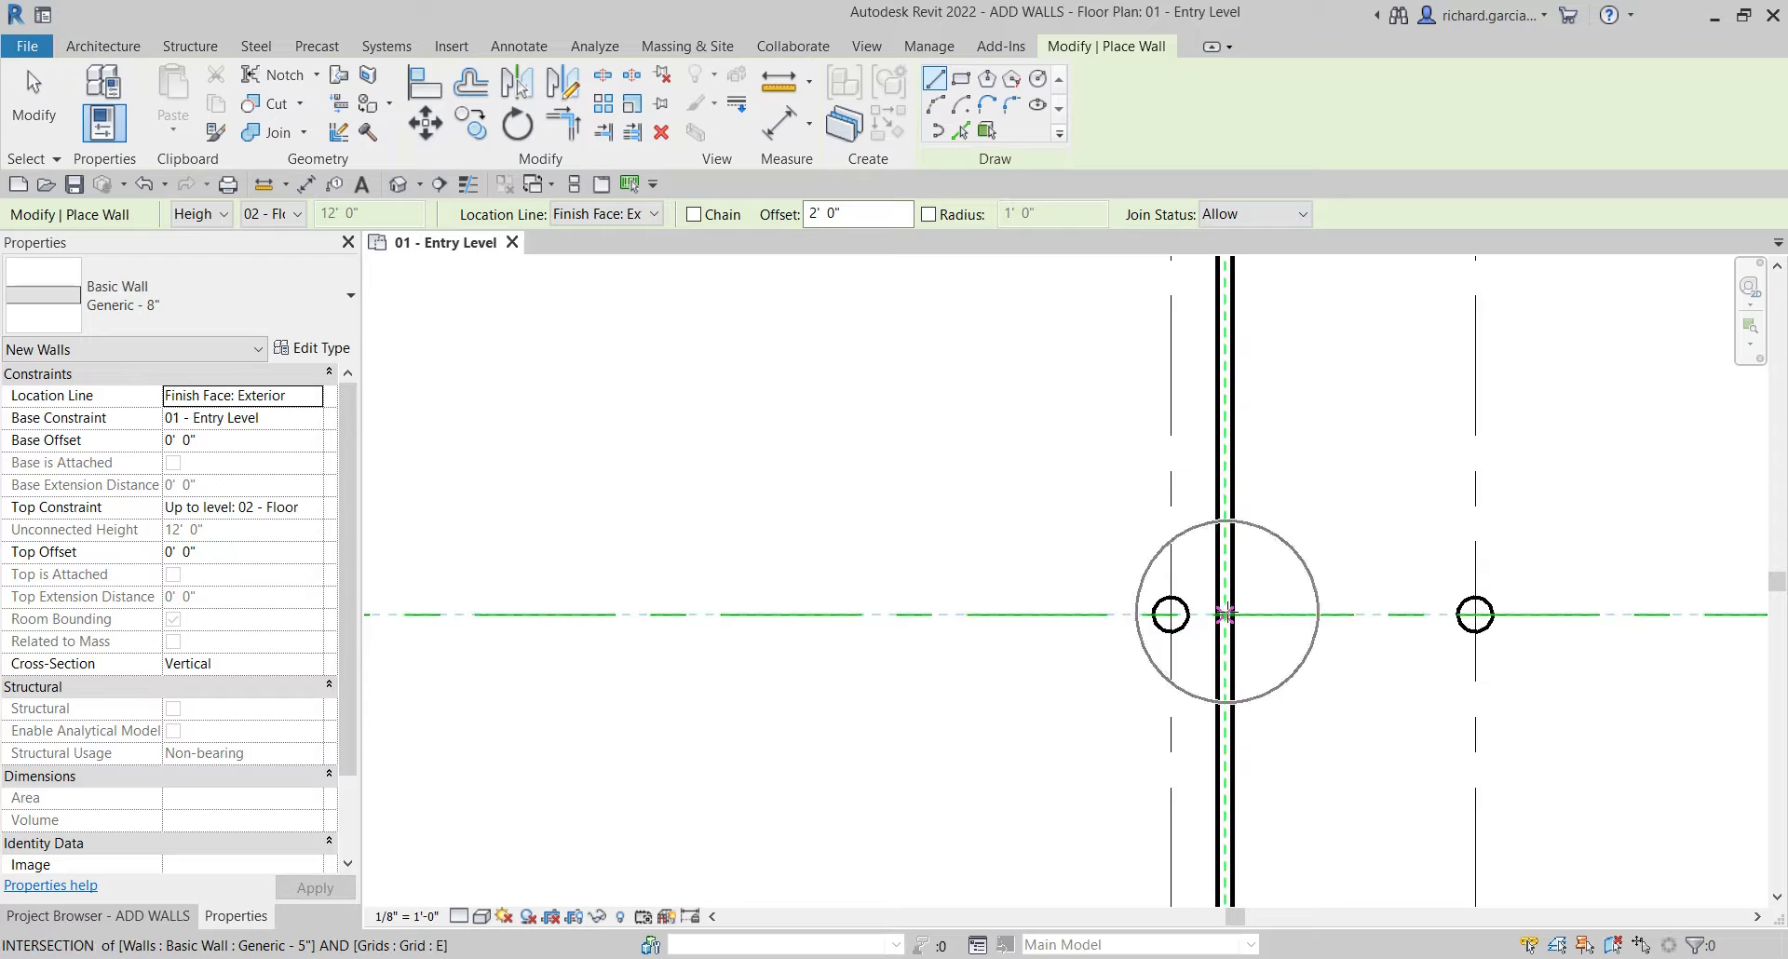
{"action": "left_click", "coordinate": [1225, 613]}
{"action": "scroll", "coordinate": [984, 617], "scroll_direction": "down", "scroll_amount": 1}
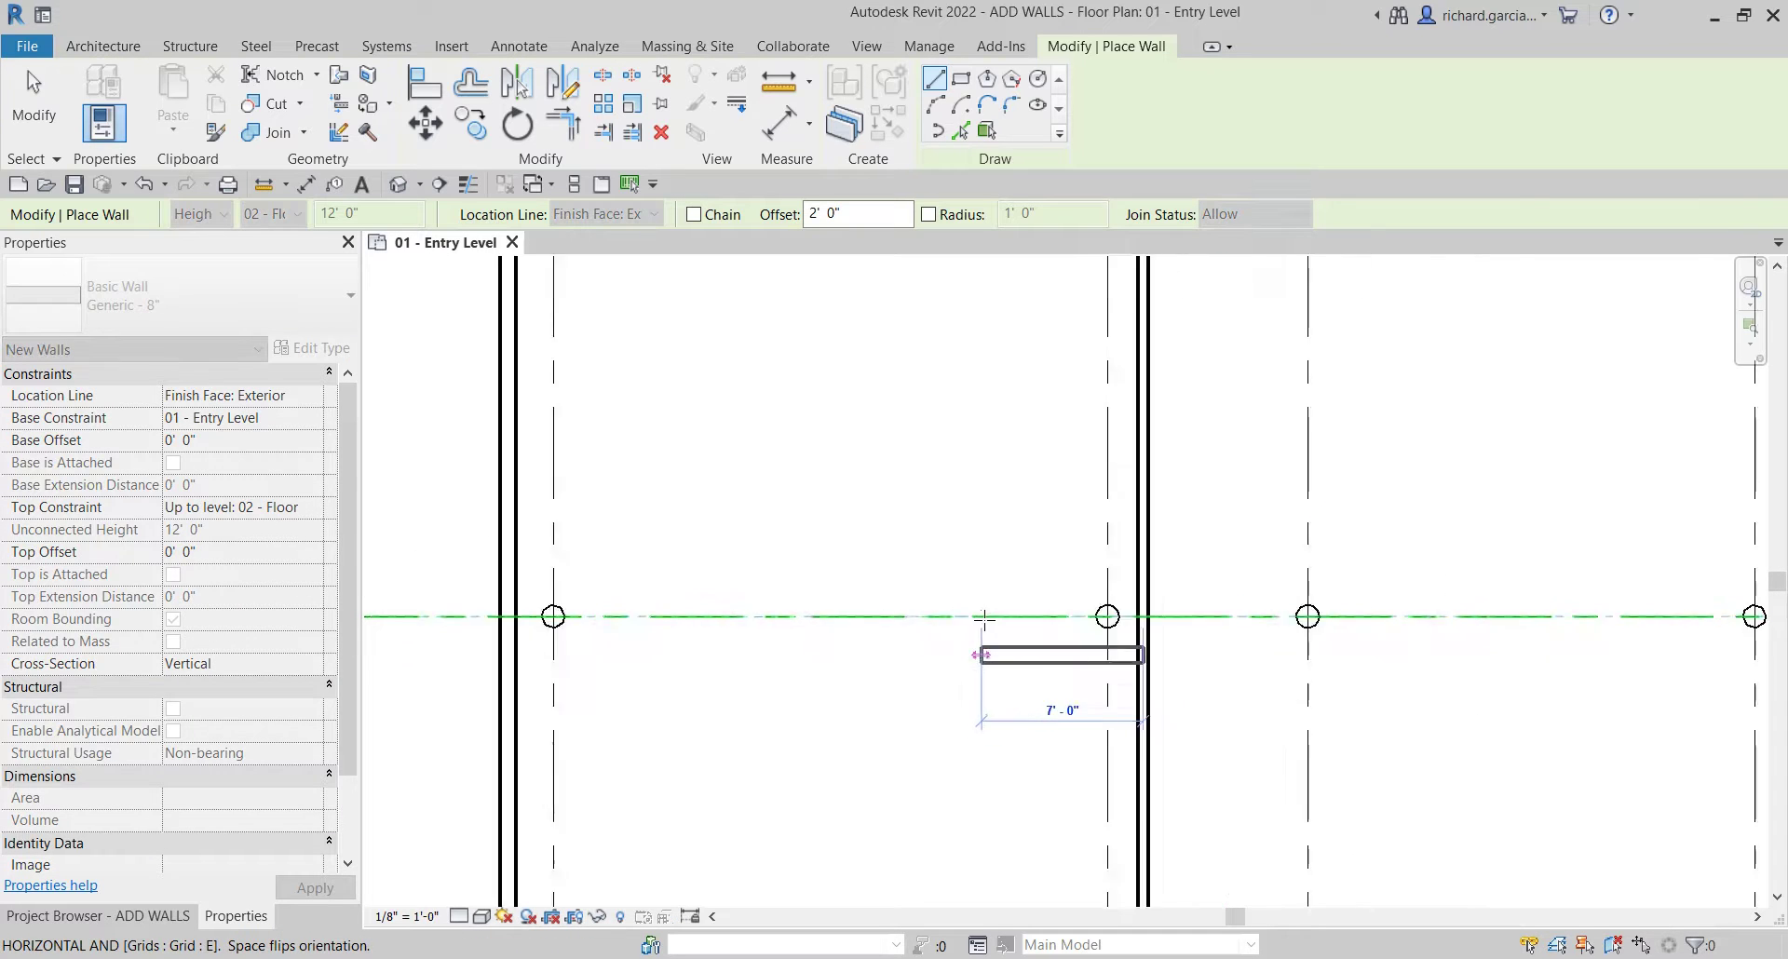
{"action": "scroll", "coordinate": [984, 617], "scroll_direction": "down", "scroll_amount": 1}
{"action": "middle_click_drag", "start_coordinate": [917, 617], "coordinate": [1150, 624]}
{"action": "scroll", "coordinate": [931, 618], "scroll_direction": "up", "scroll_amount": 2}
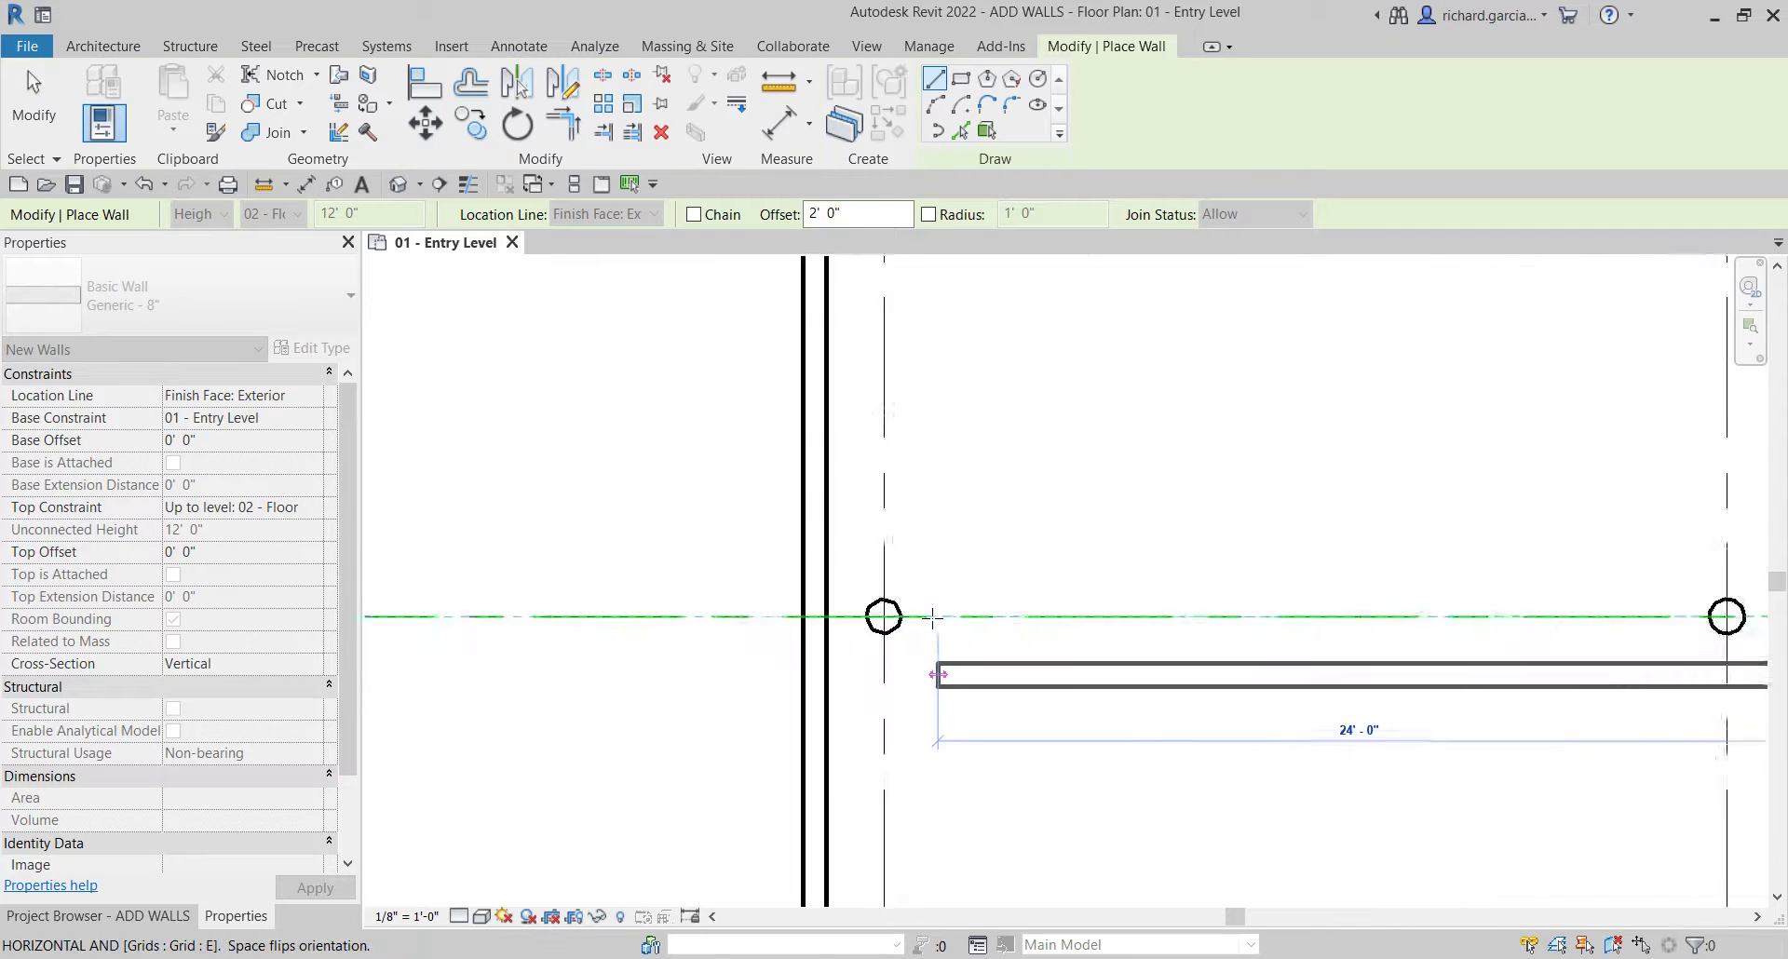
{"action": "scroll", "coordinate": [931, 617], "scroll_direction": "up", "scroll_amount": 1}
{"action": "left_click", "coordinate": [797, 616]}
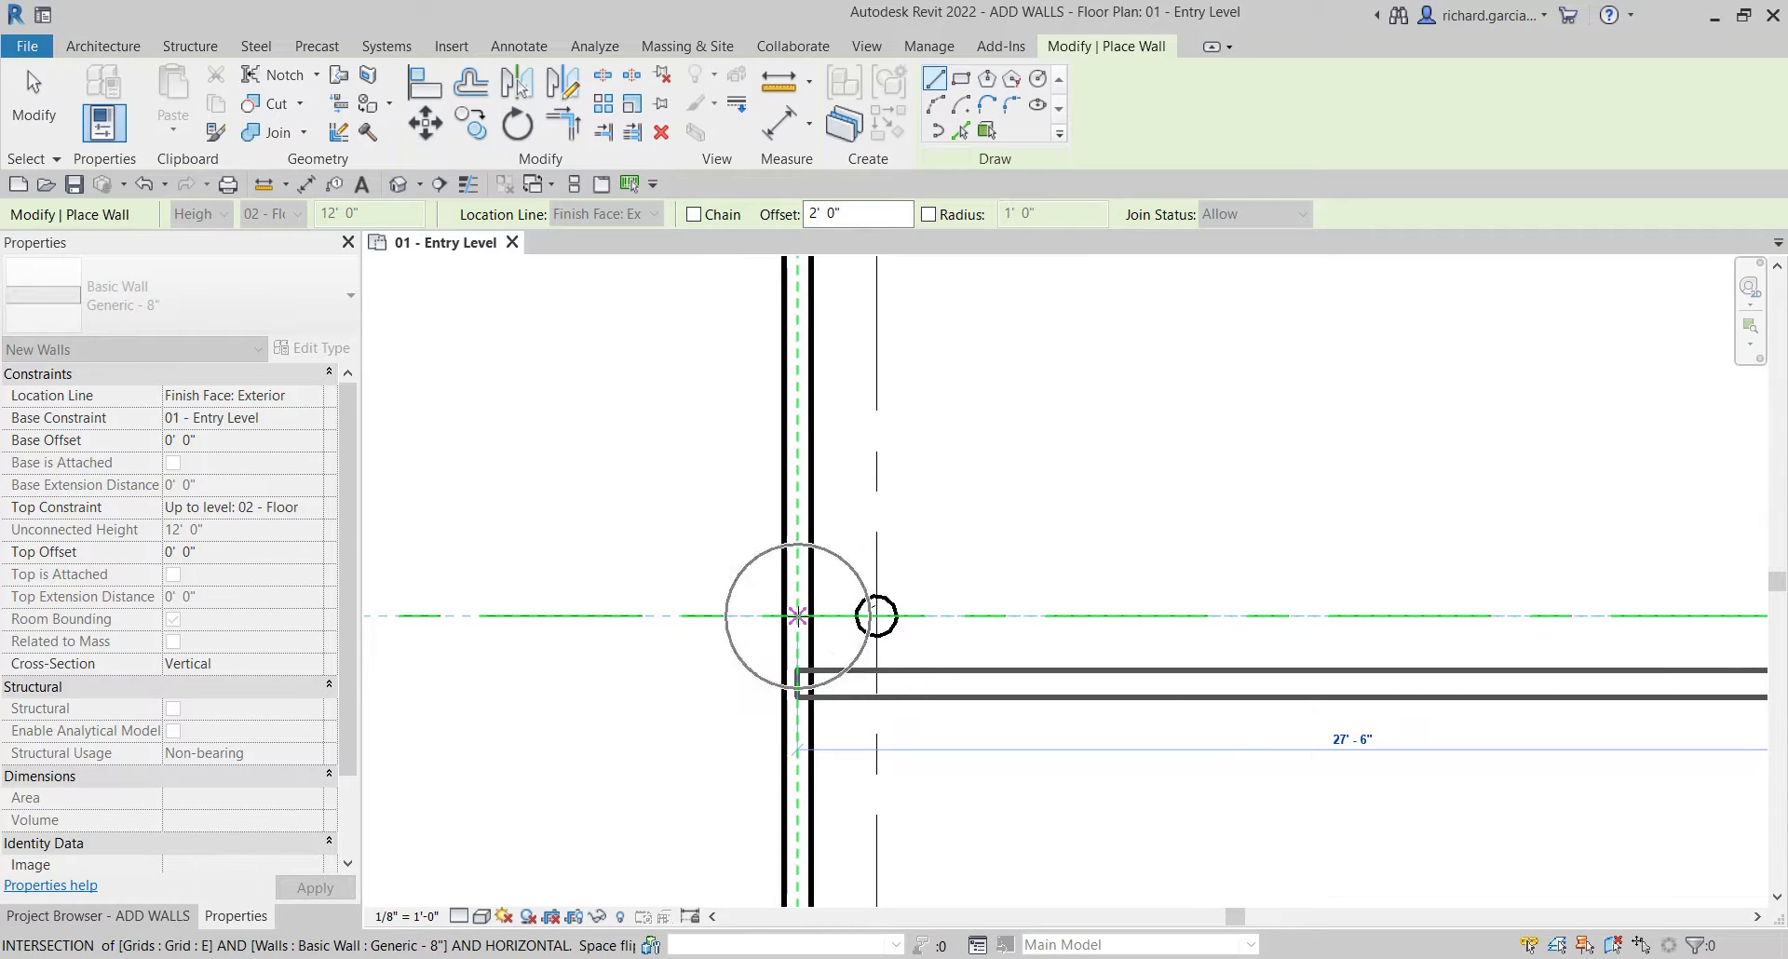
{"action": "left_click", "coordinate": [797, 616]}
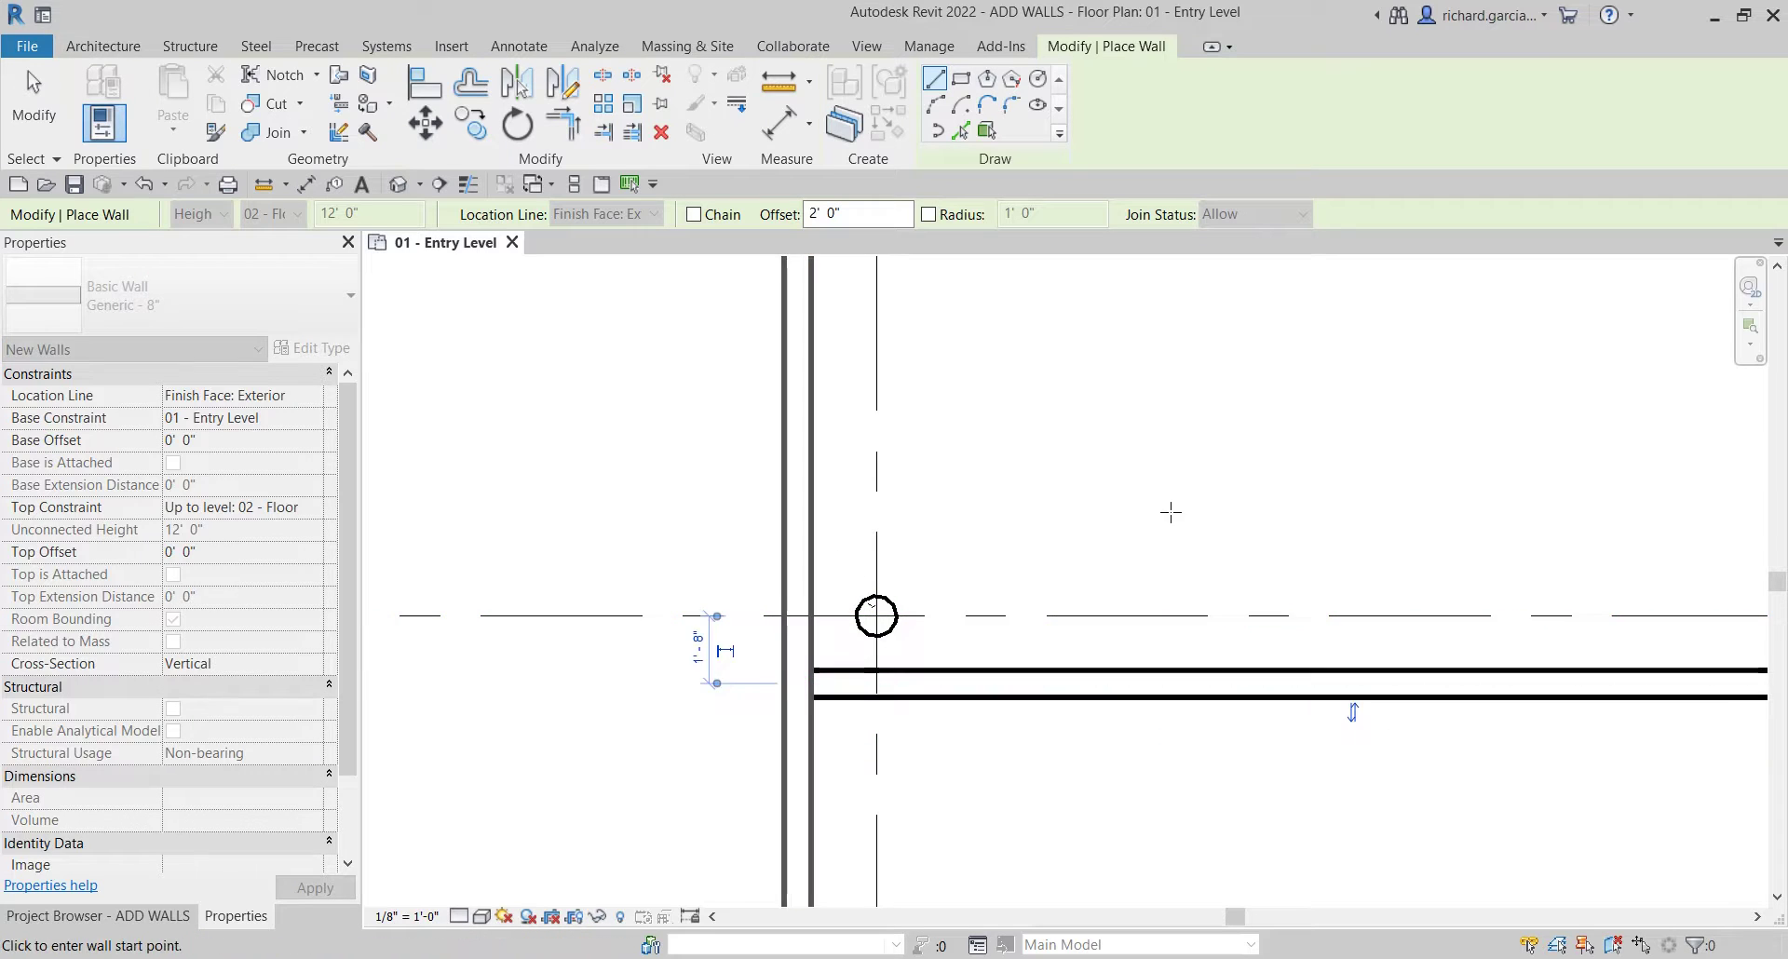
{"action": "scroll", "coordinate": [1168, 515], "scroll_direction": "down", "scroll_amount": 2}
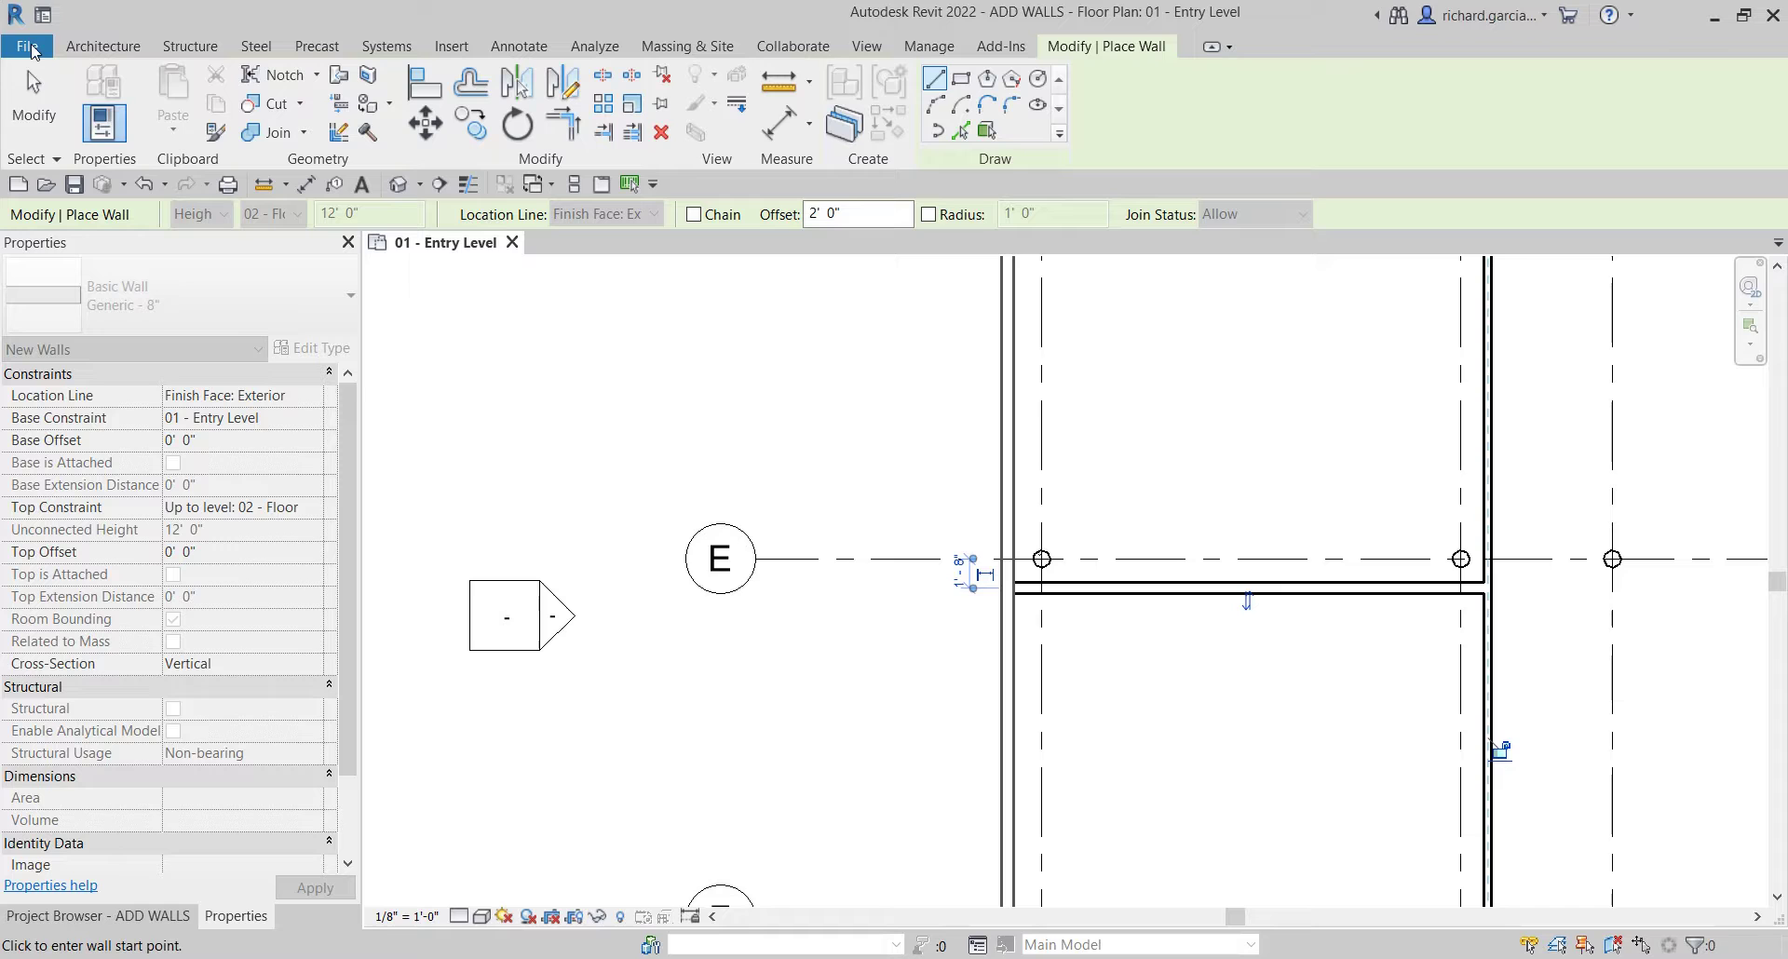
{"action": "left_click", "coordinate": [34, 98]}
- Isolate the two new 8" walls near grids B and E in a 3D selection box, clear the selection and orbit around the room
{"action": "scroll", "coordinate": [989, 663], "scroll_direction": "up", "scroll_amount": 2}
{"action": "scroll", "coordinate": [987, 663], "scroll_direction": "down", "scroll_amount": 5}
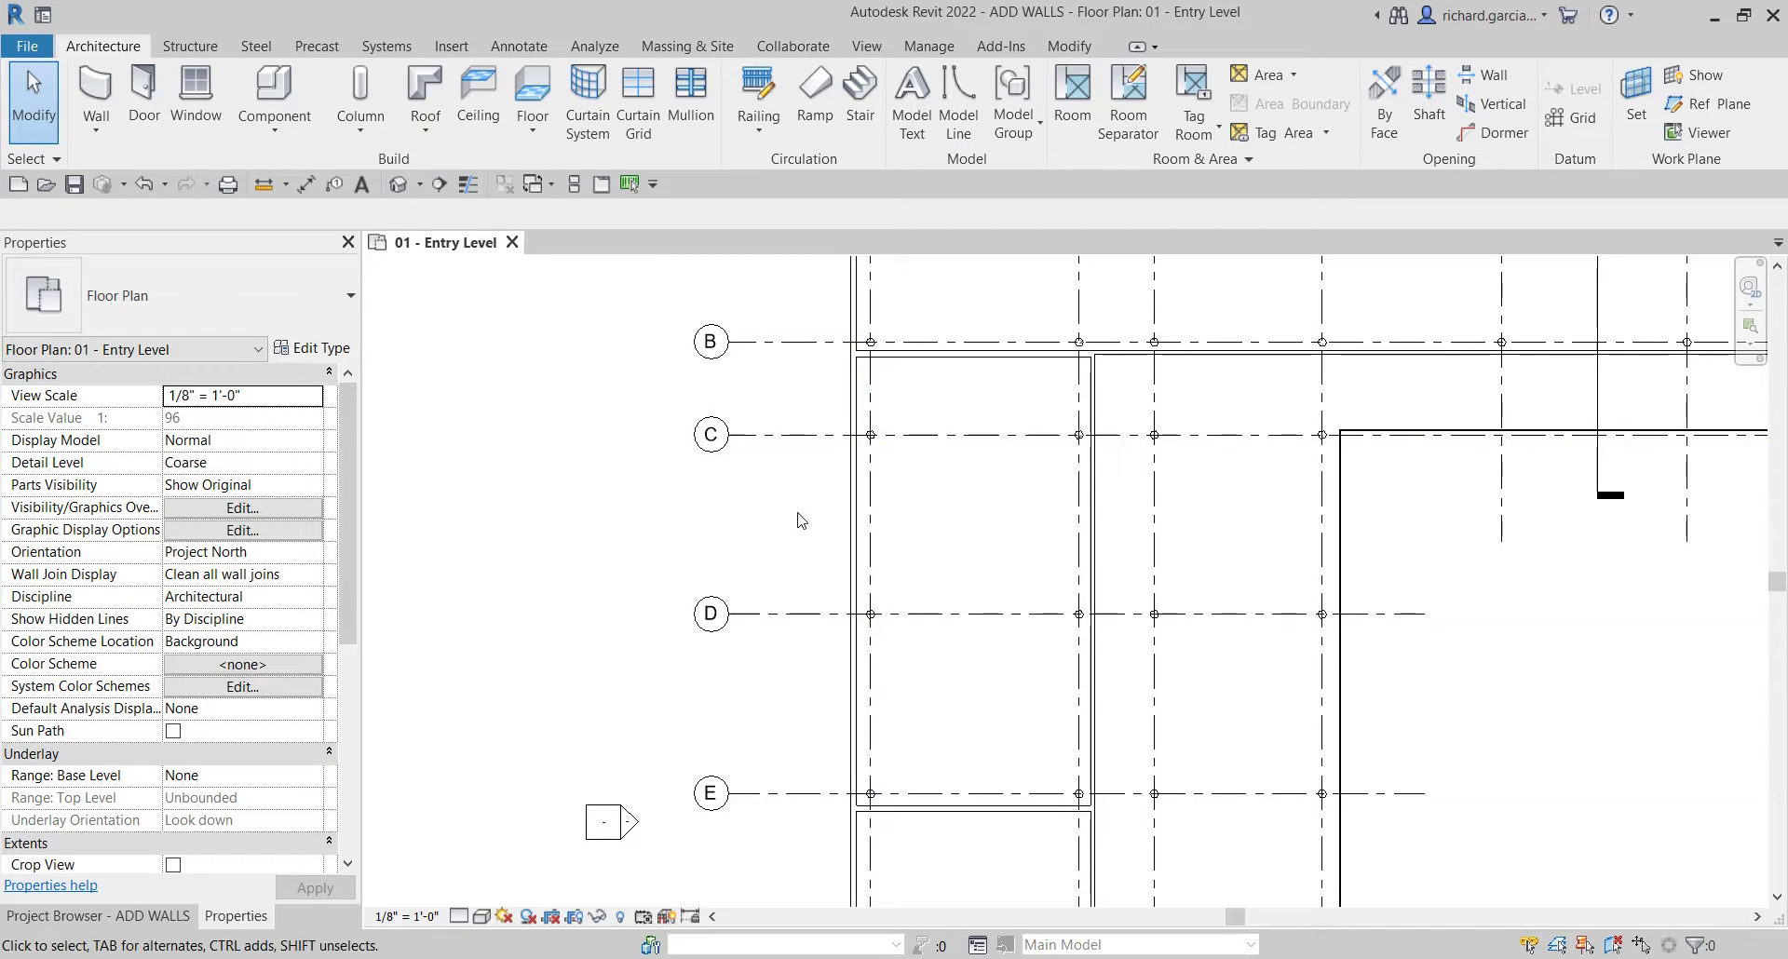
{"action": "middle_click_drag", "start_coordinate": [801, 519], "coordinate": [785, 480]}
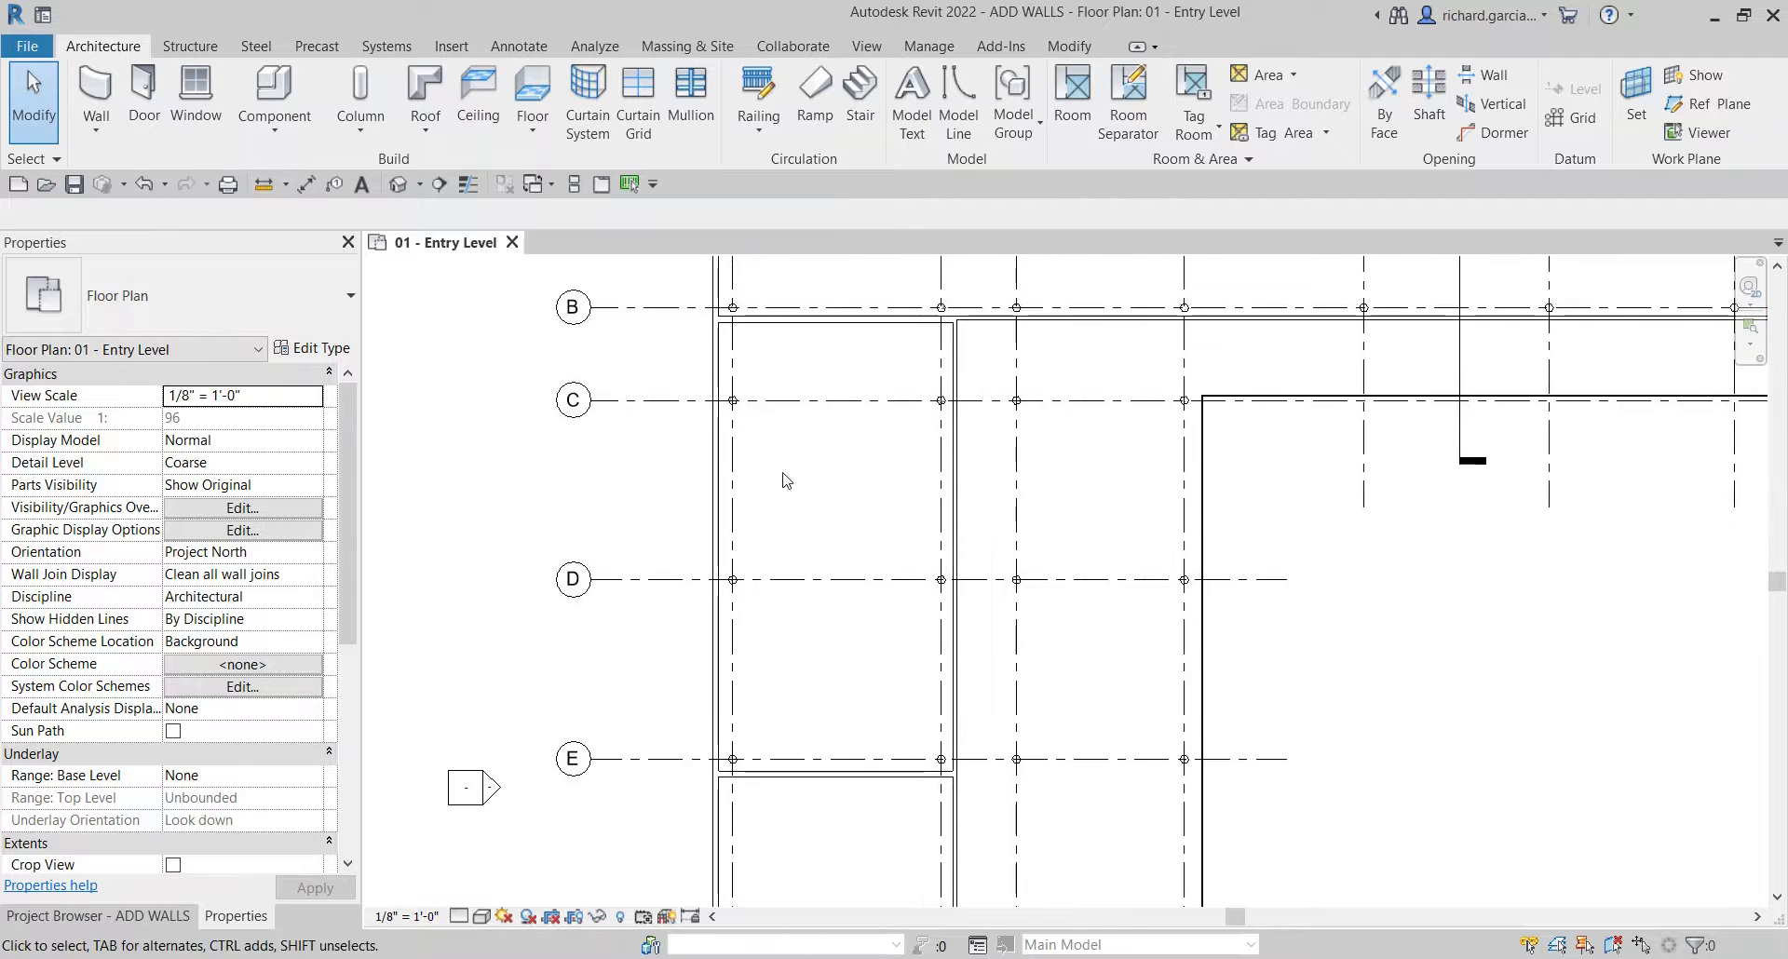
{"action": "left_click", "coordinate": [771, 327]}
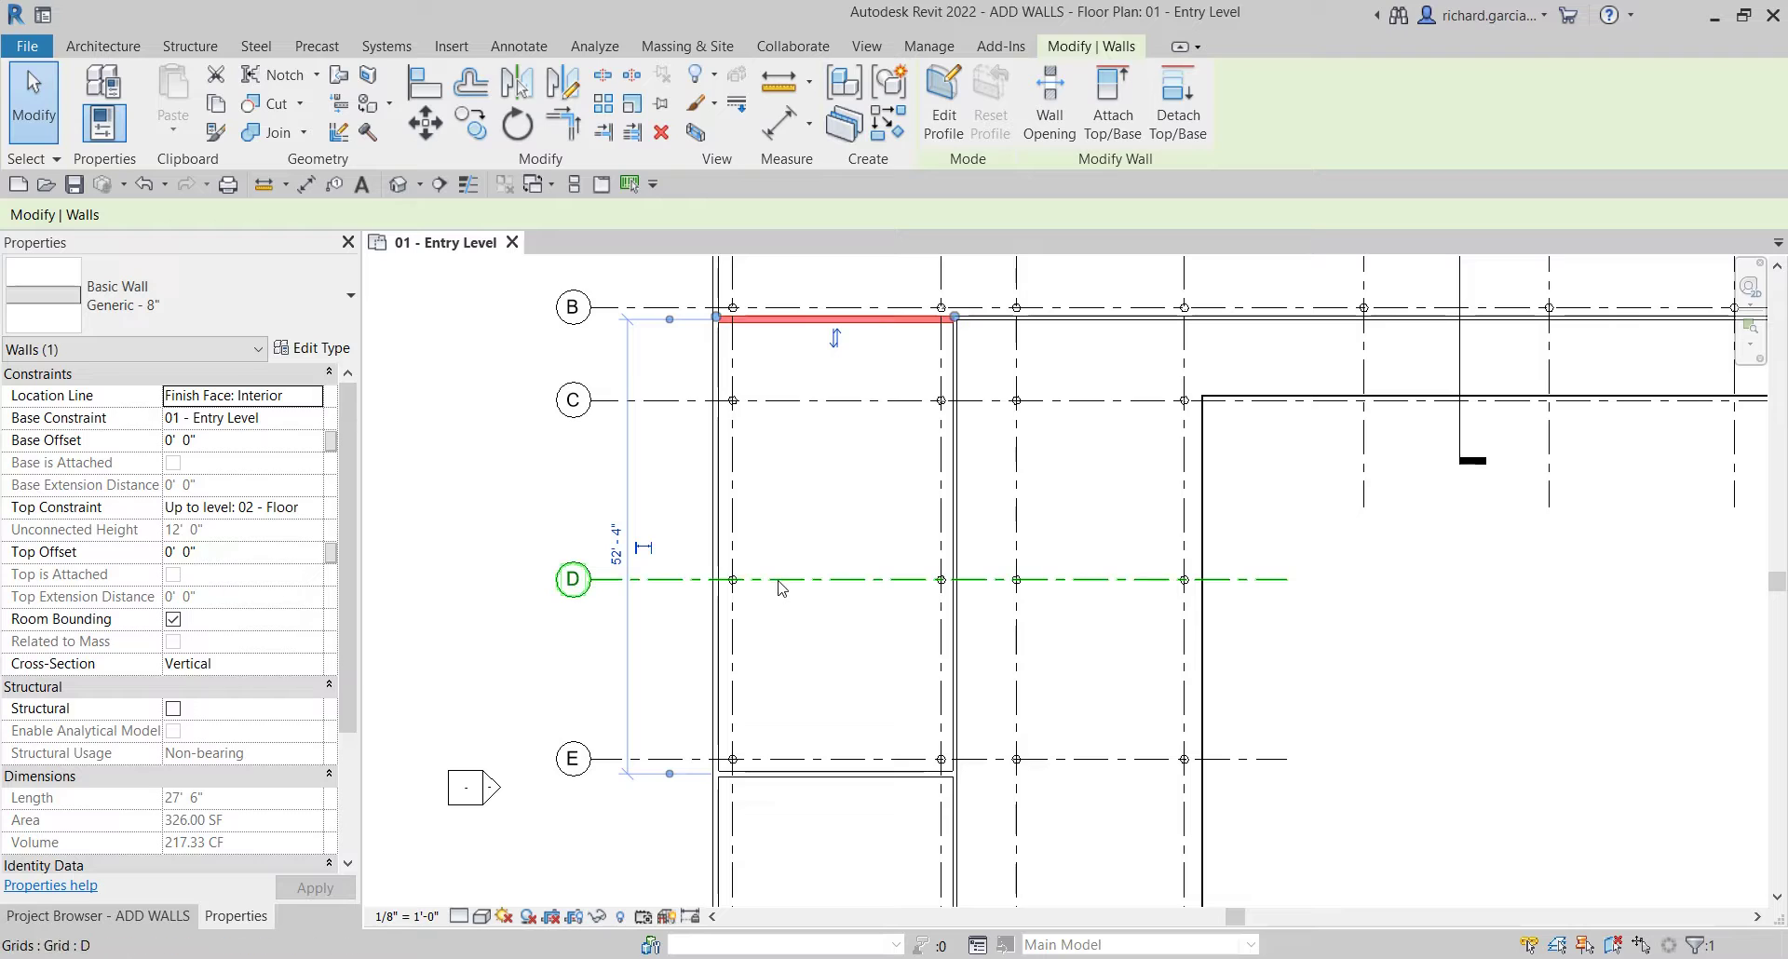
{"action": "left_click", "coordinate": [810, 779], "text": "ctrl"}
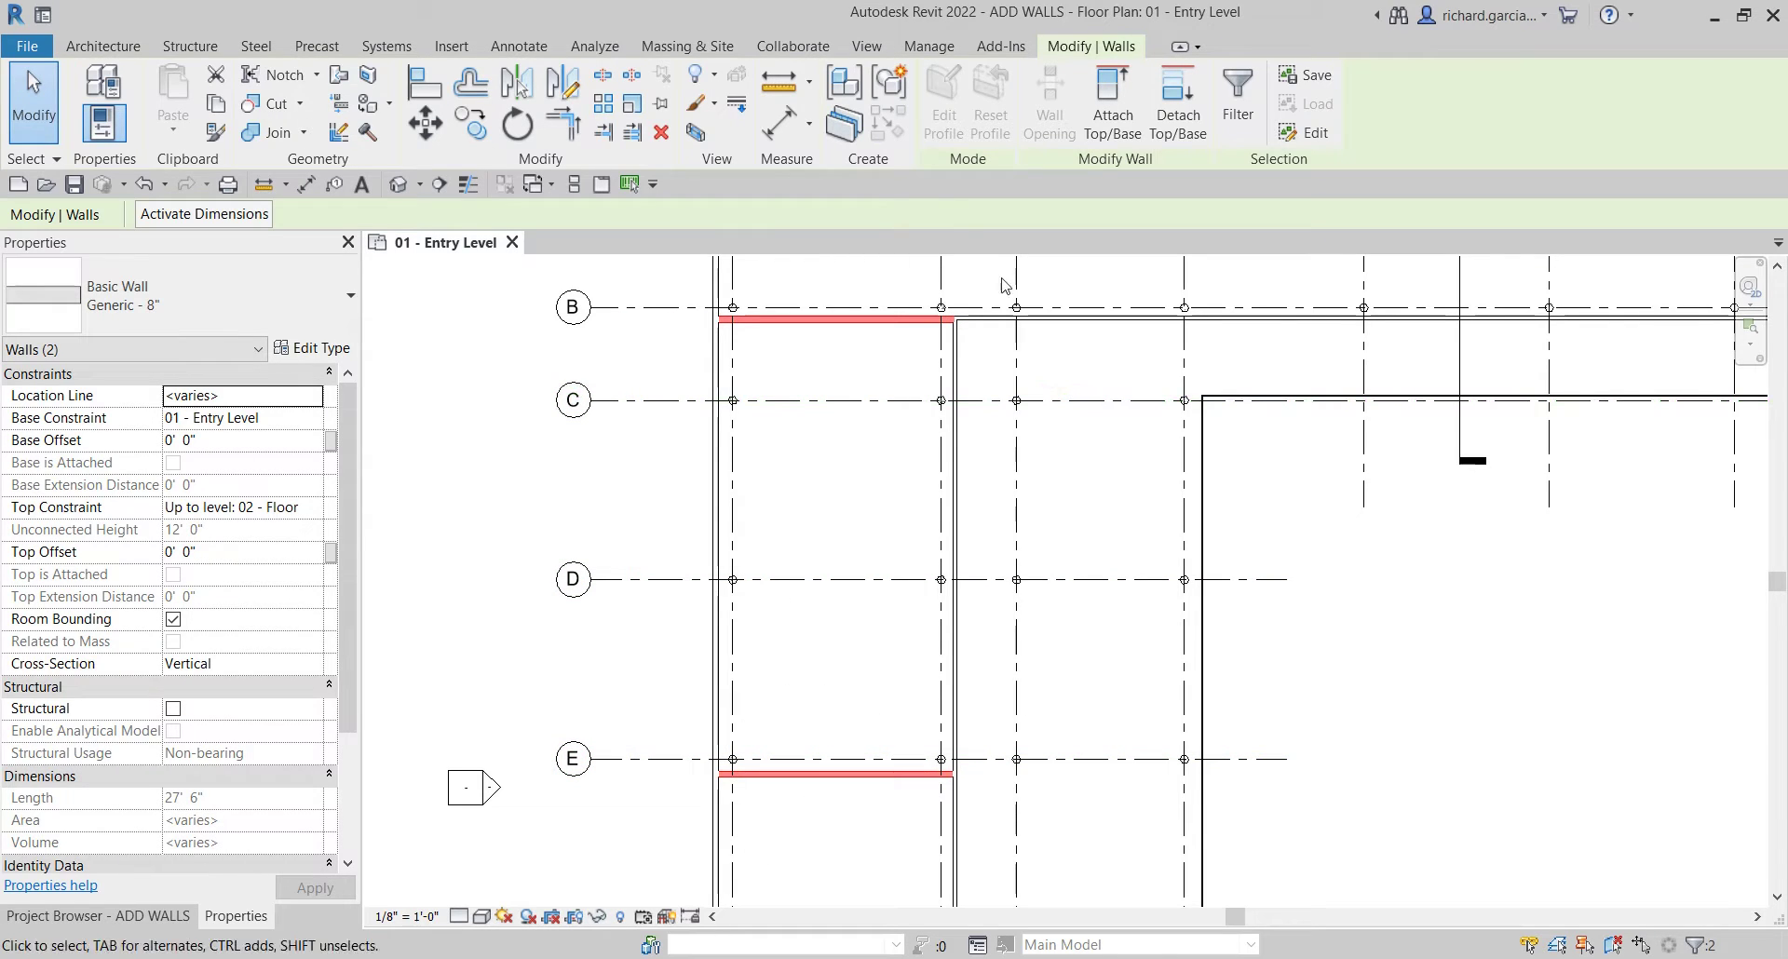
{"action": "left_click", "coordinate": [696, 133]}
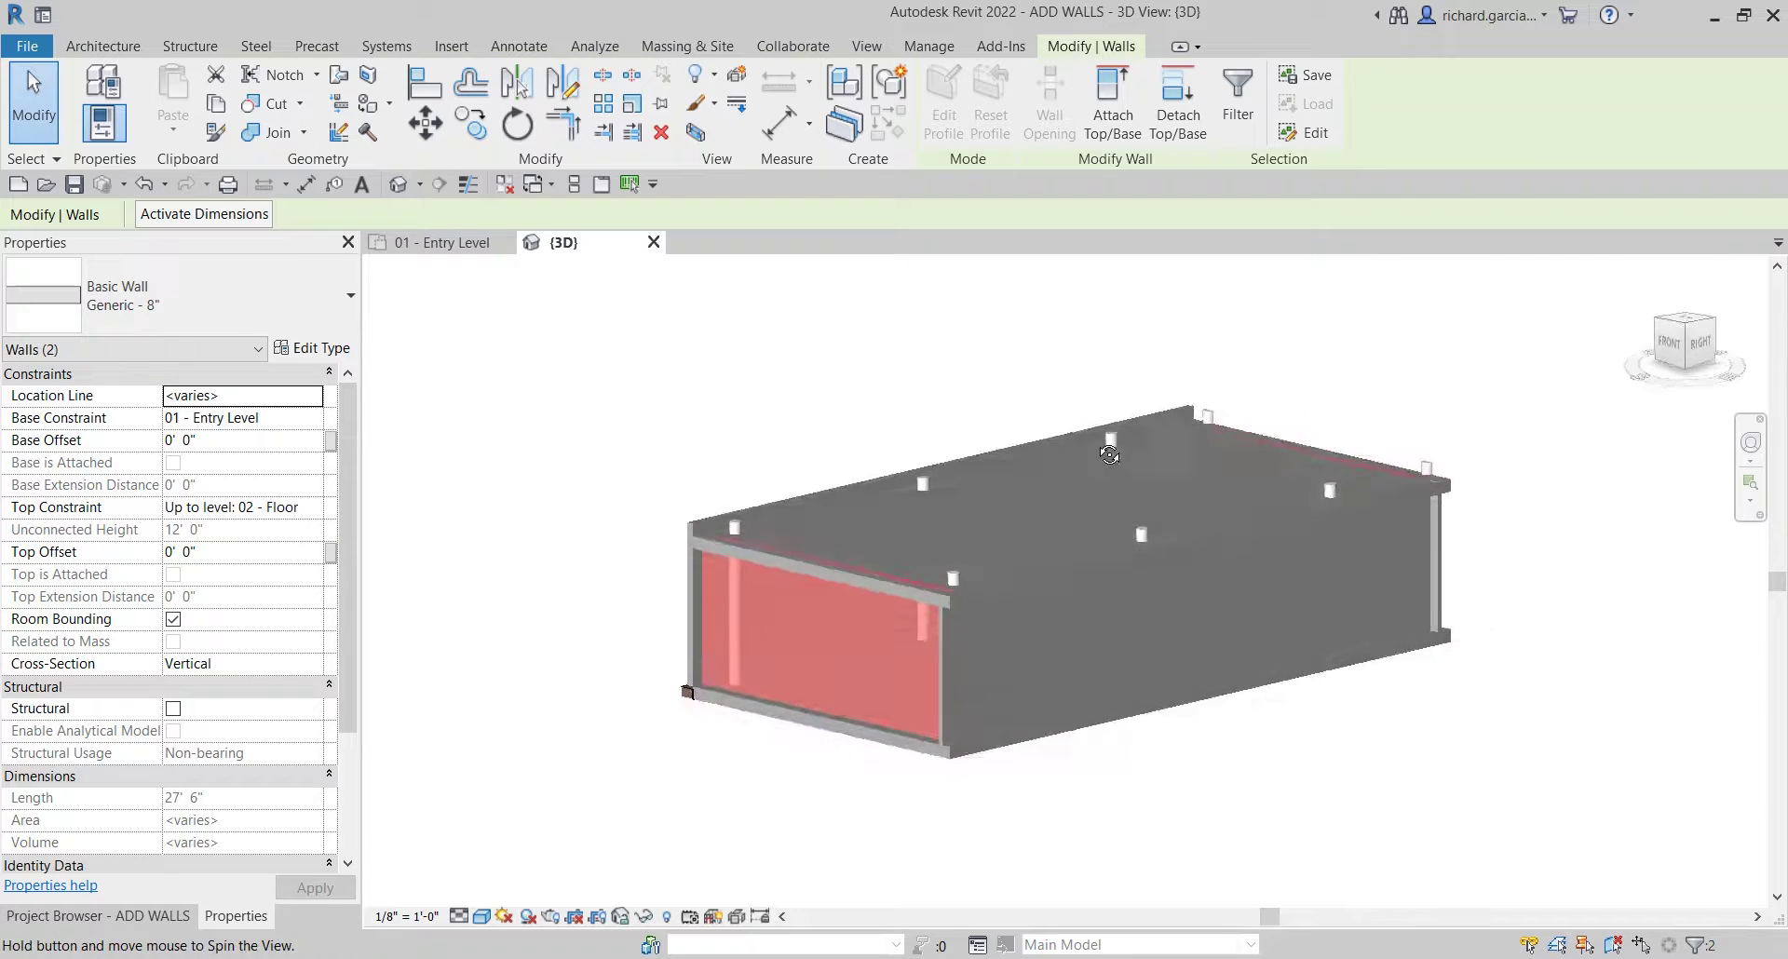
{"action": "middle_click_drag", "start_coordinate": [1108, 454], "coordinate": [1369, 407], "text": "shift"}
{"action": "key", "text": "Escape"}
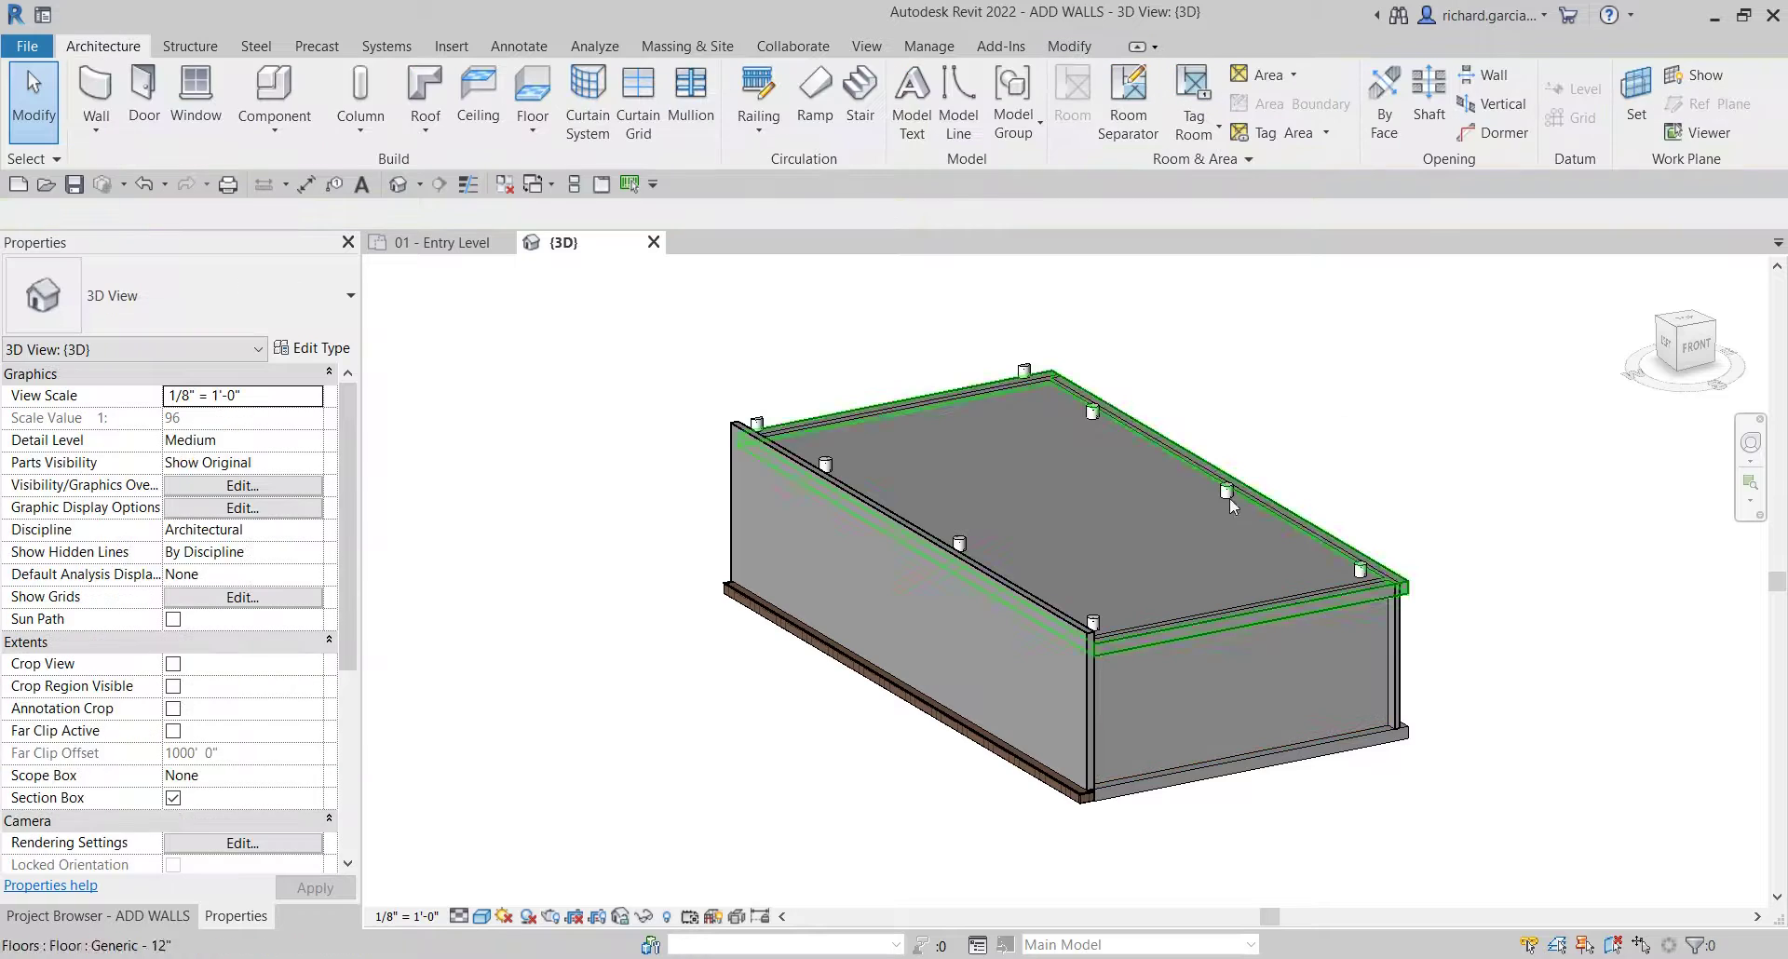
{"action": "middle_click_drag", "start_coordinate": [1105, 603], "coordinate": [1136, 525]}
{"action": "key", "text": "ctrl"}
{"action": "key", "text": "ctrl"}
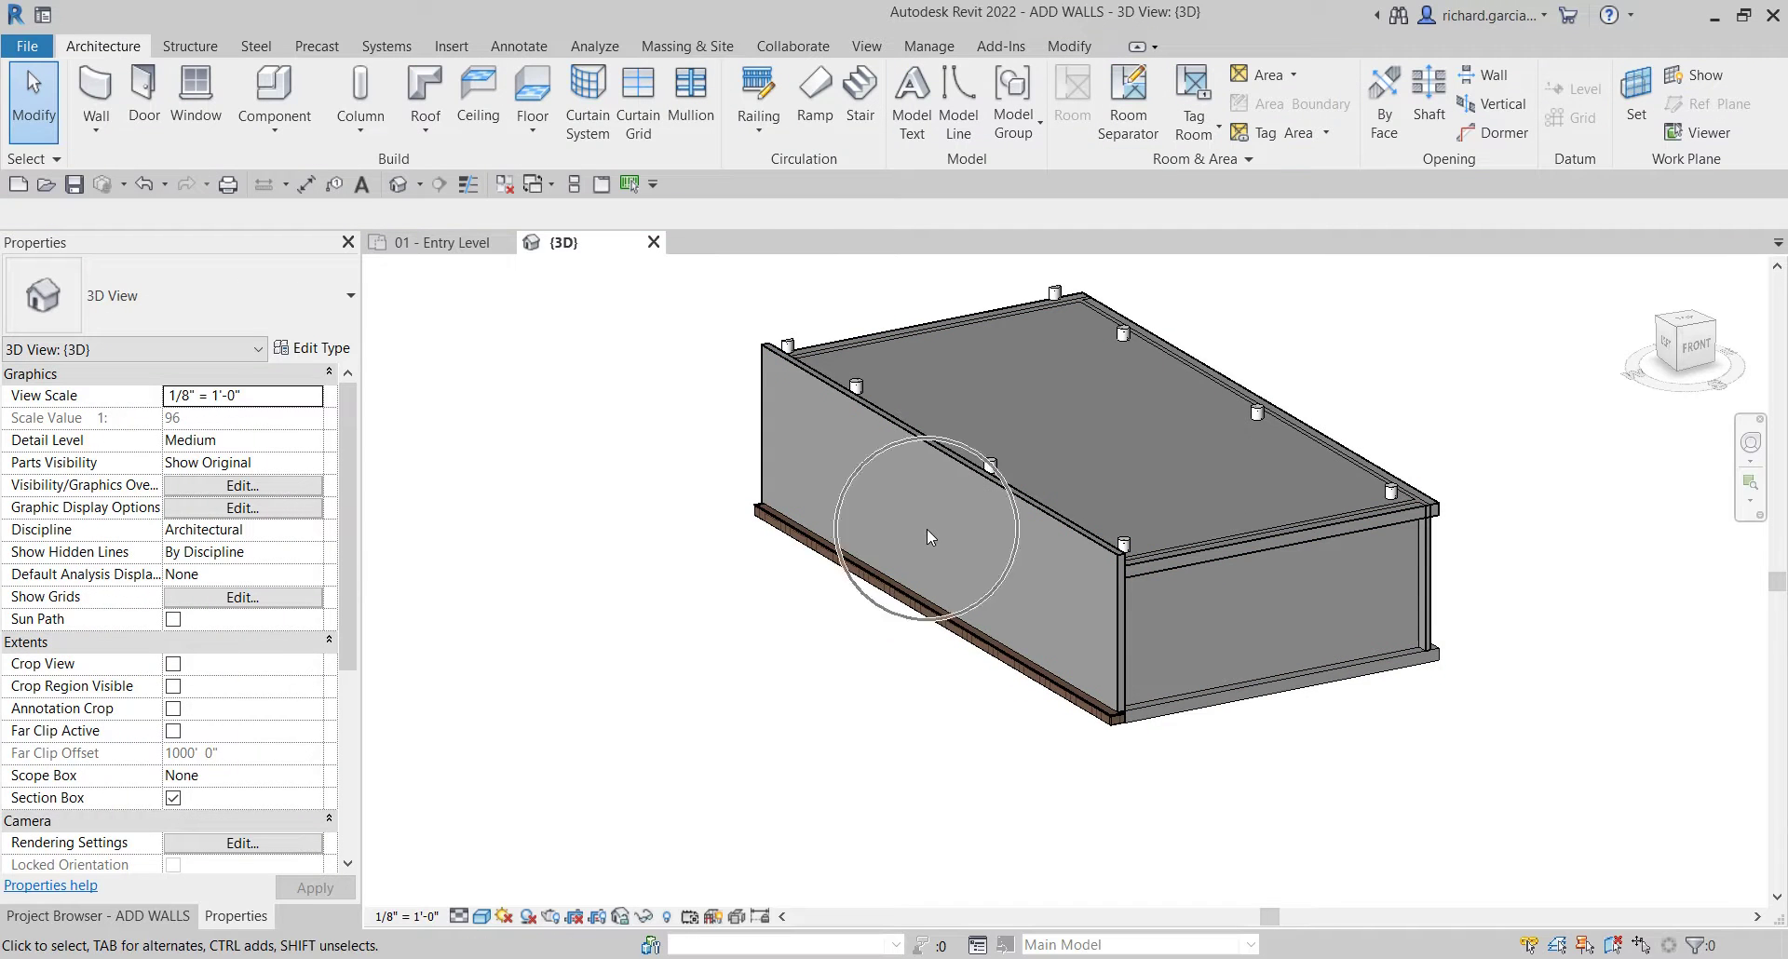
{"action": "key", "text": "ctrl"}
- Return to the 01 - Entry Level plan and tile it beside the 3D view, with the boxed room in view
{"action": "left_click", "coordinate": [438, 244]}
{"action": "key", "text": "ctrl"}
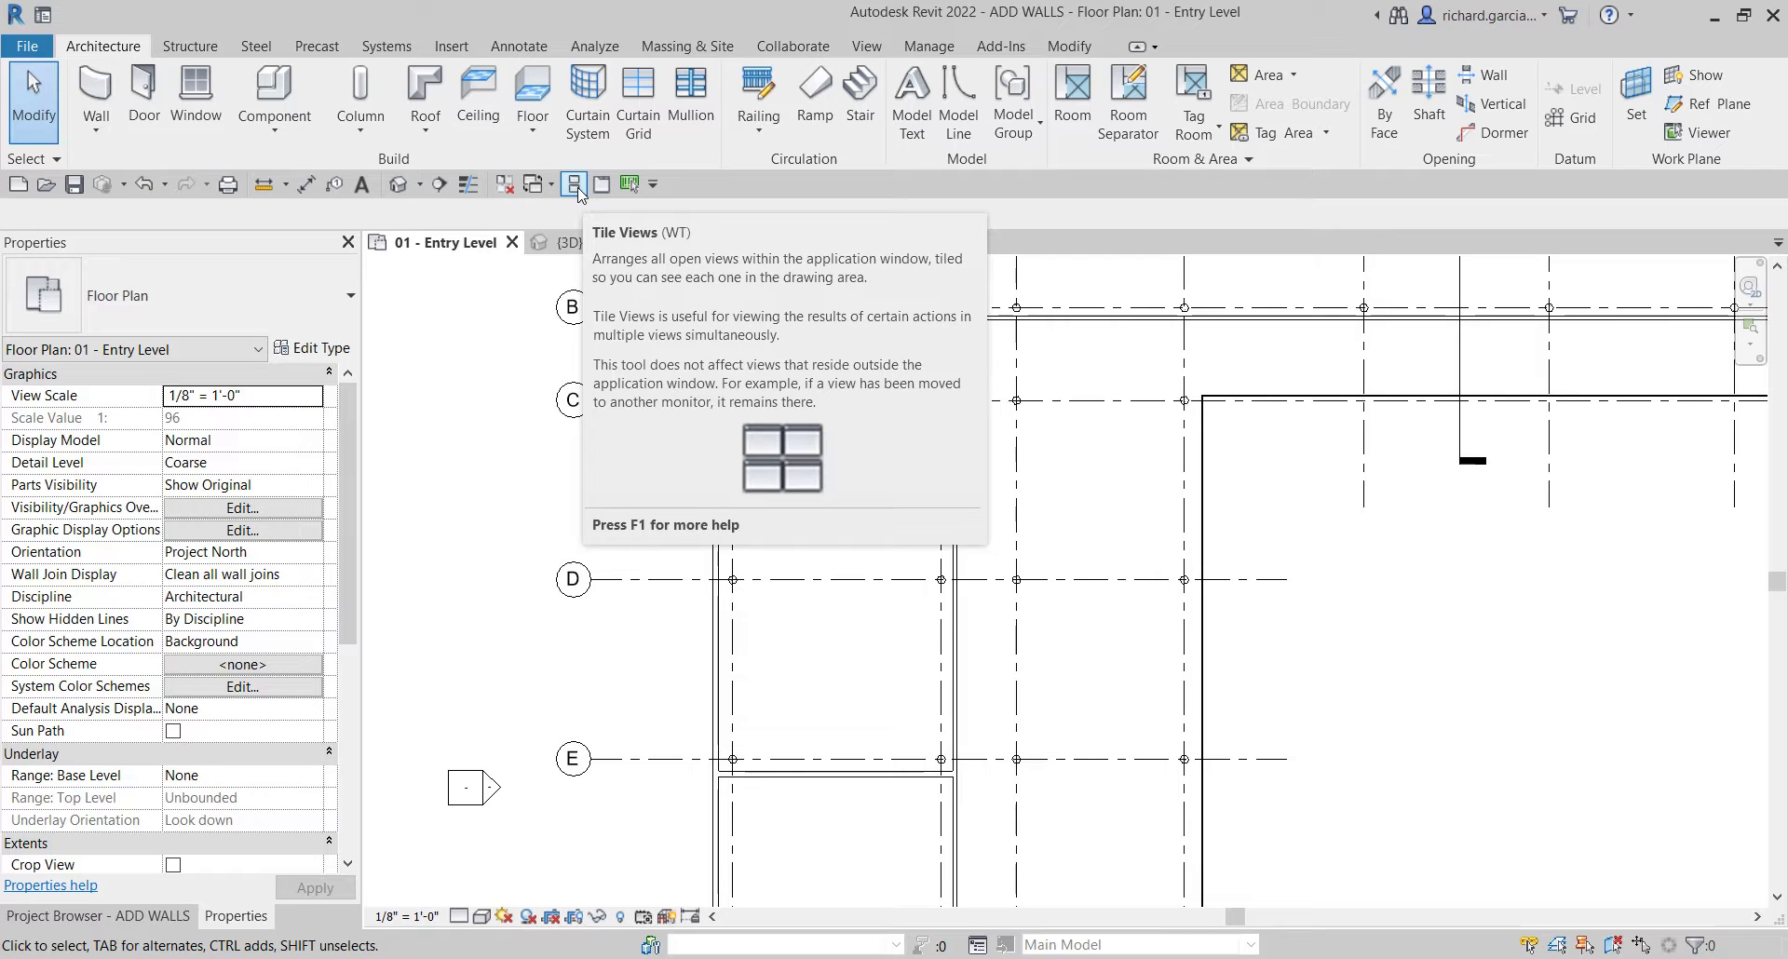
{"action": "key", "text": "ctrl"}
{"action": "left_click", "coordinate": [574, 184]}
{"action": "middle_click", "coordinate": [1417, 695]}
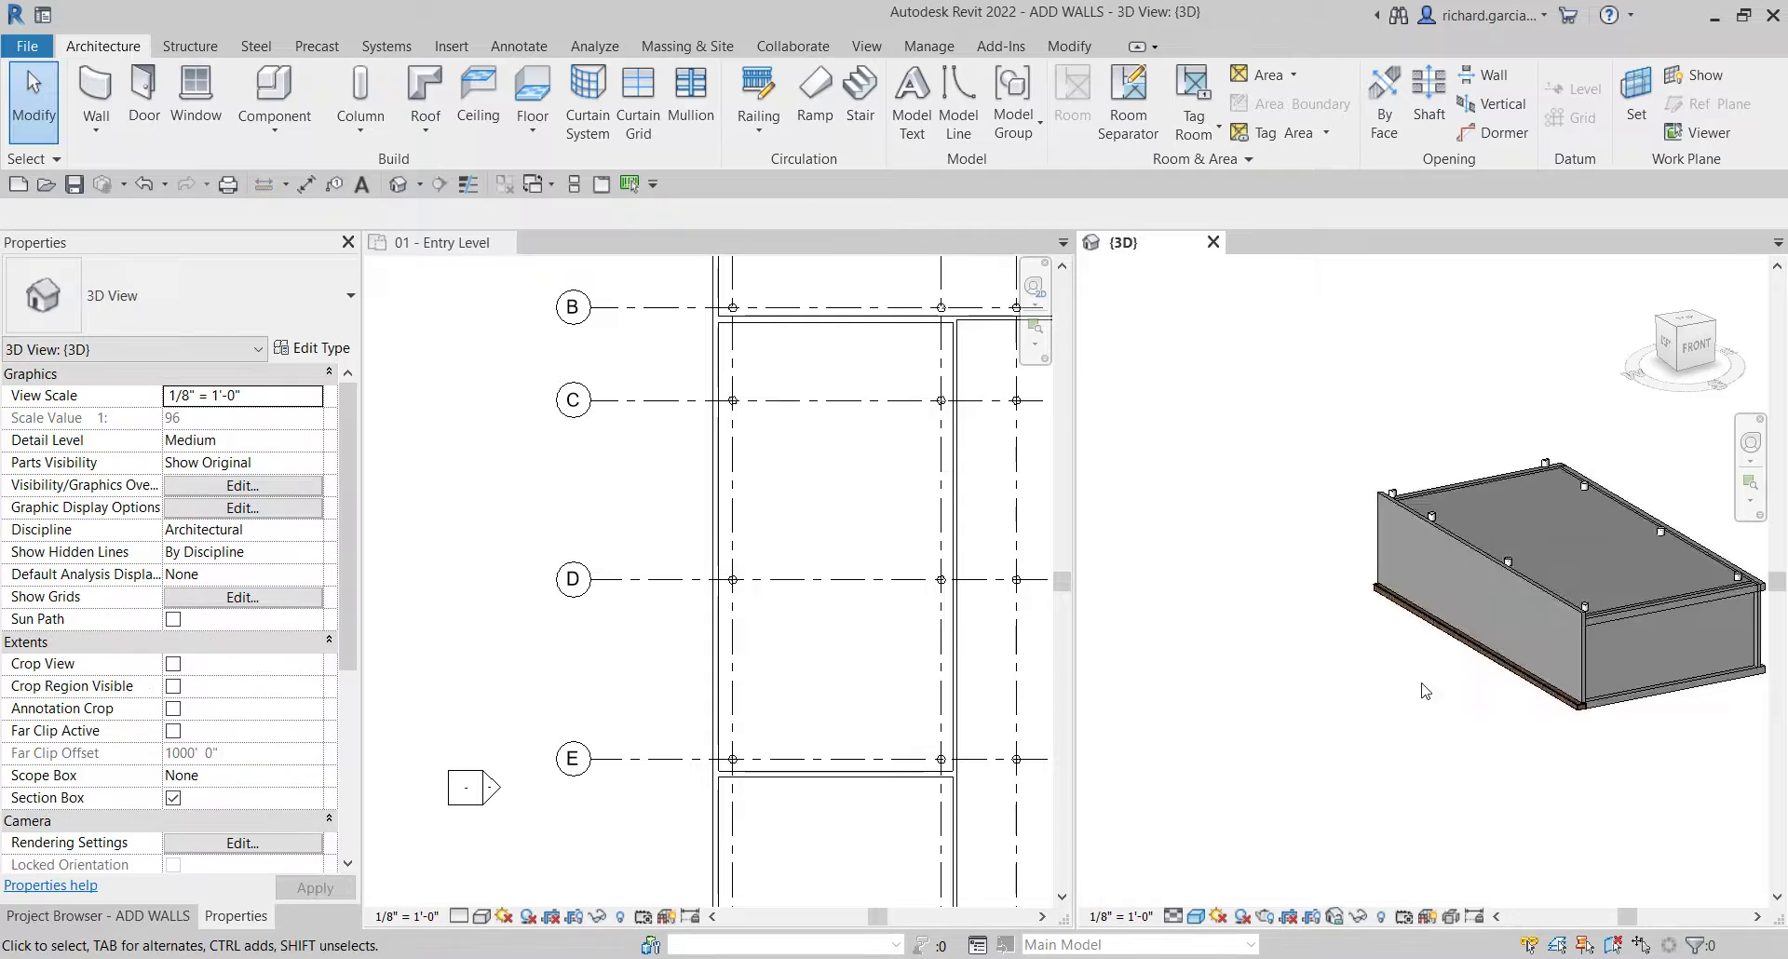
- Start a Wall Opening in the 01 - Entry Level plan and select the west exterior wall just south of grid B
{"action": "scroll", "coordinate": [681, 628], "scroll_direction": "down", "scroll_amount": 1}
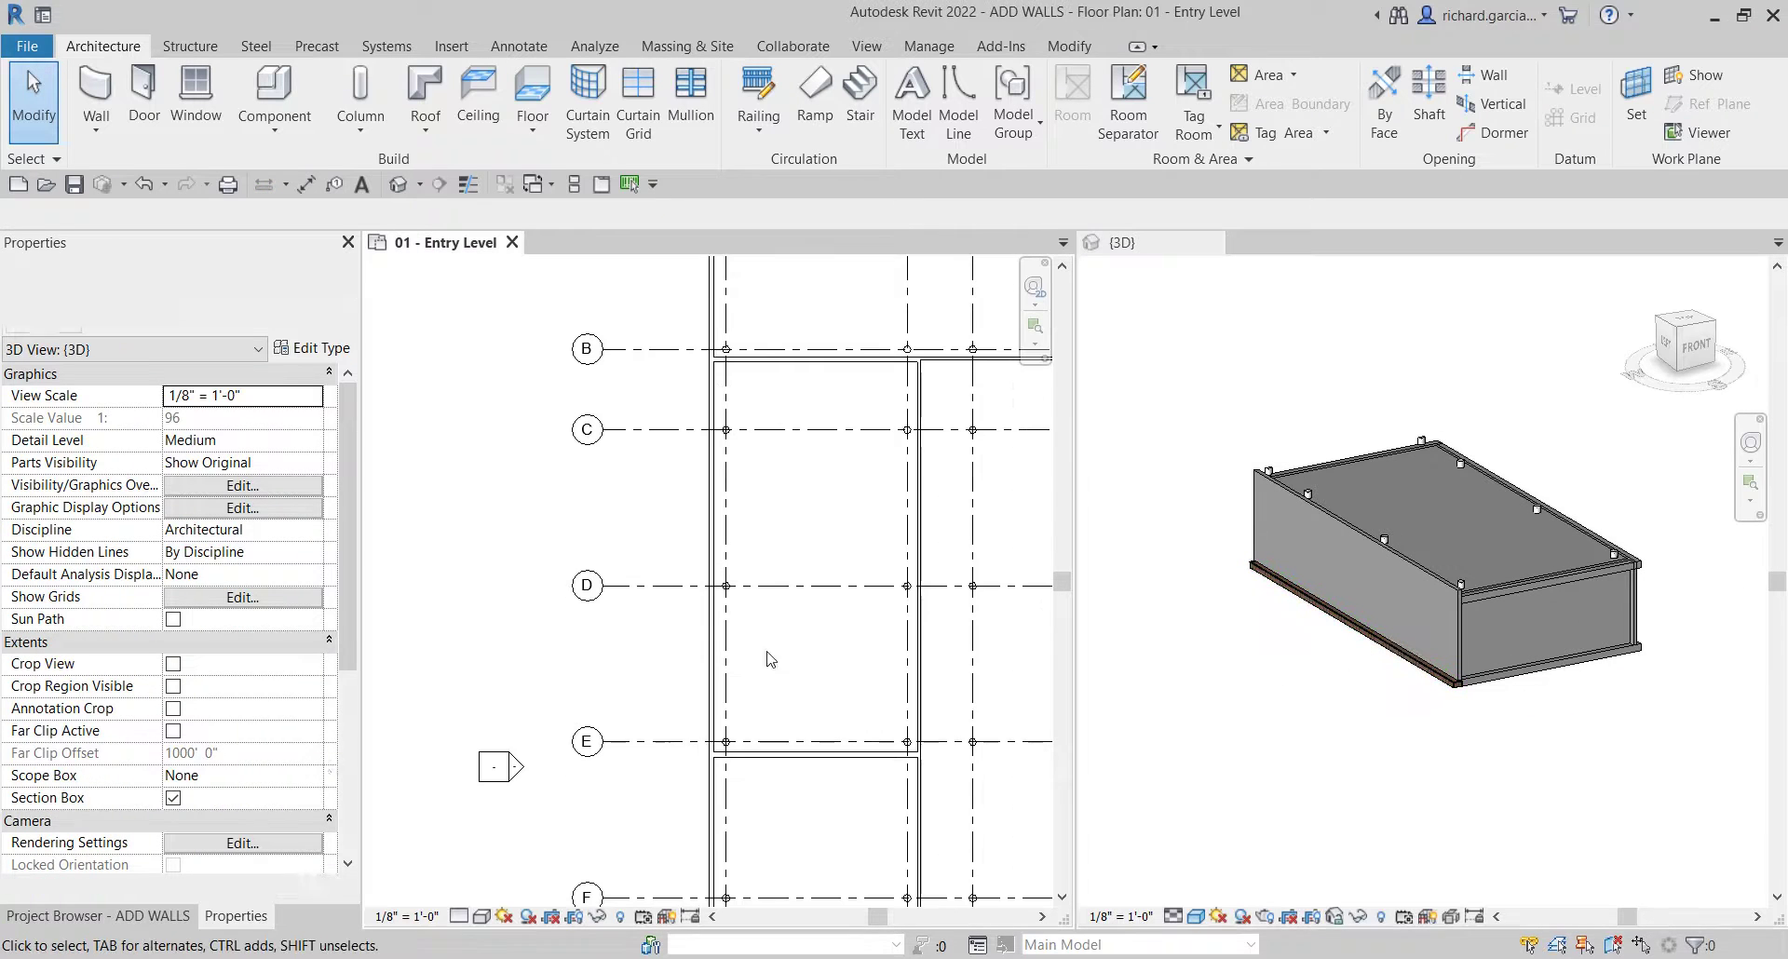
{"action": "middle_click_drag", "start_coordinate": [826, 660], "coordinate": [673, 656]}
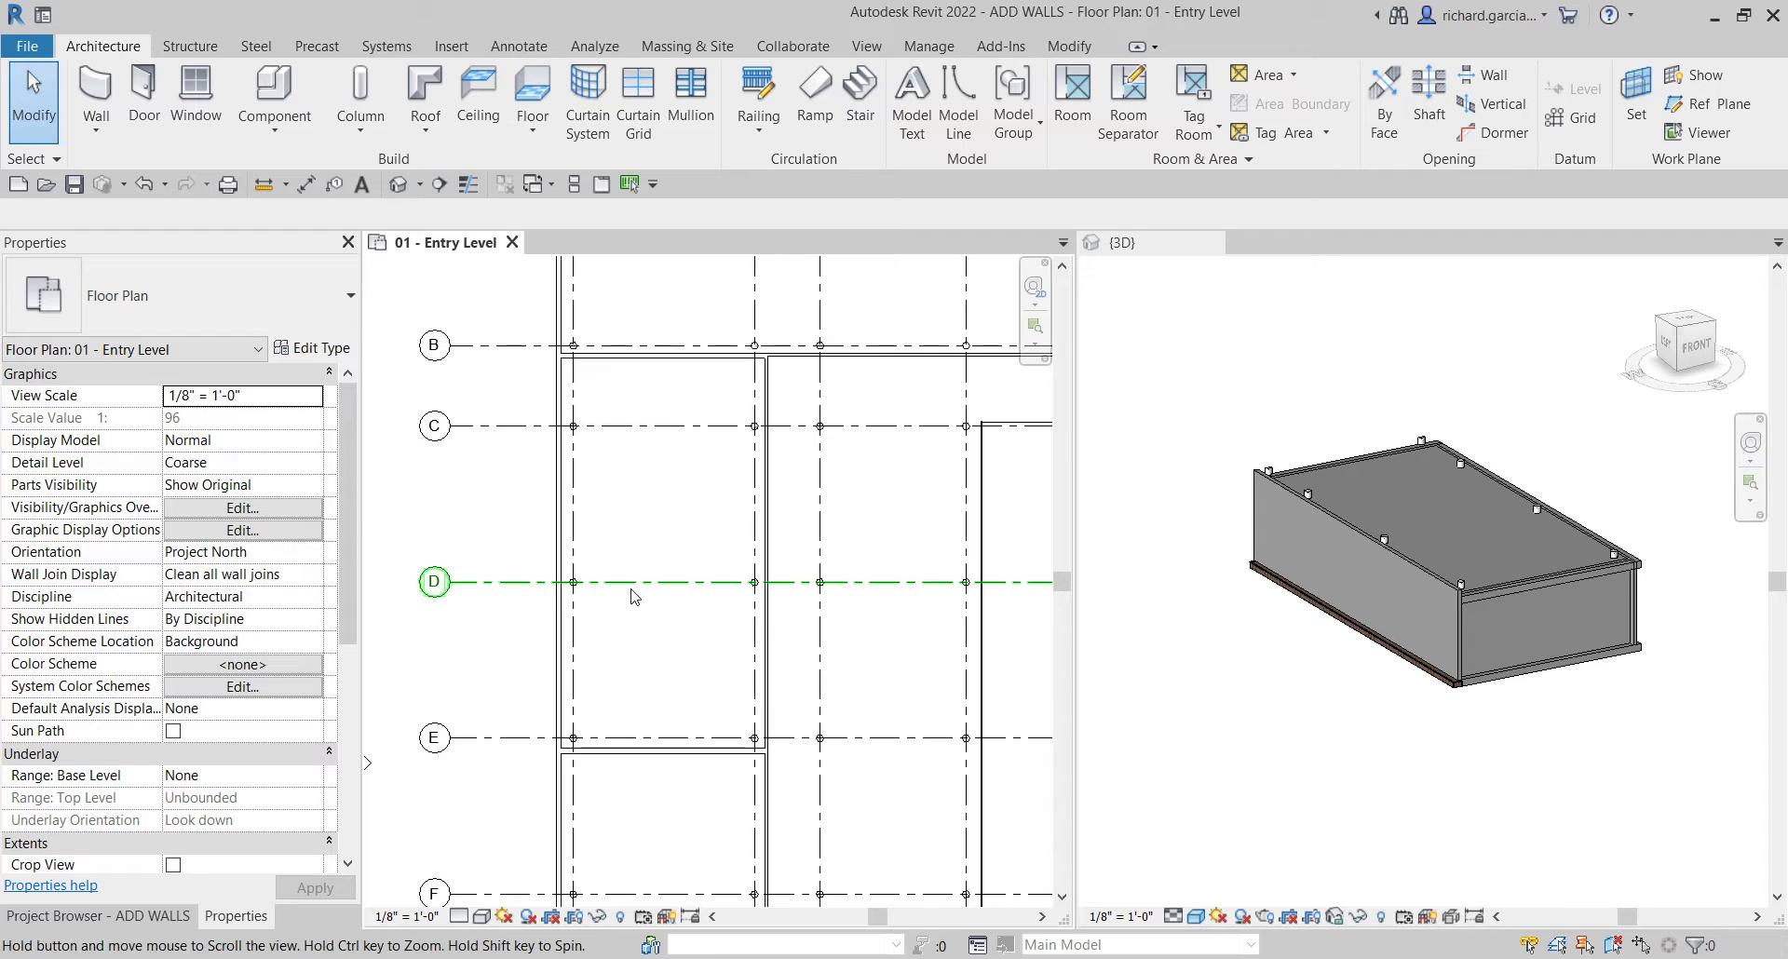
{"action": "mouse_move", "coordinate": [656, 523]}
{"action": "middle_mouse_down"}
{"action": "mouse_move", "coordinate": [736, 500]}
{"action": "mouse_move", "coordinate": [696, 571]}
{"action": "middle_mouse_up"}
{"action": "scroll", "coordinate": [710, 550], "scroll_direction": "up", "scroll_amount": 2}
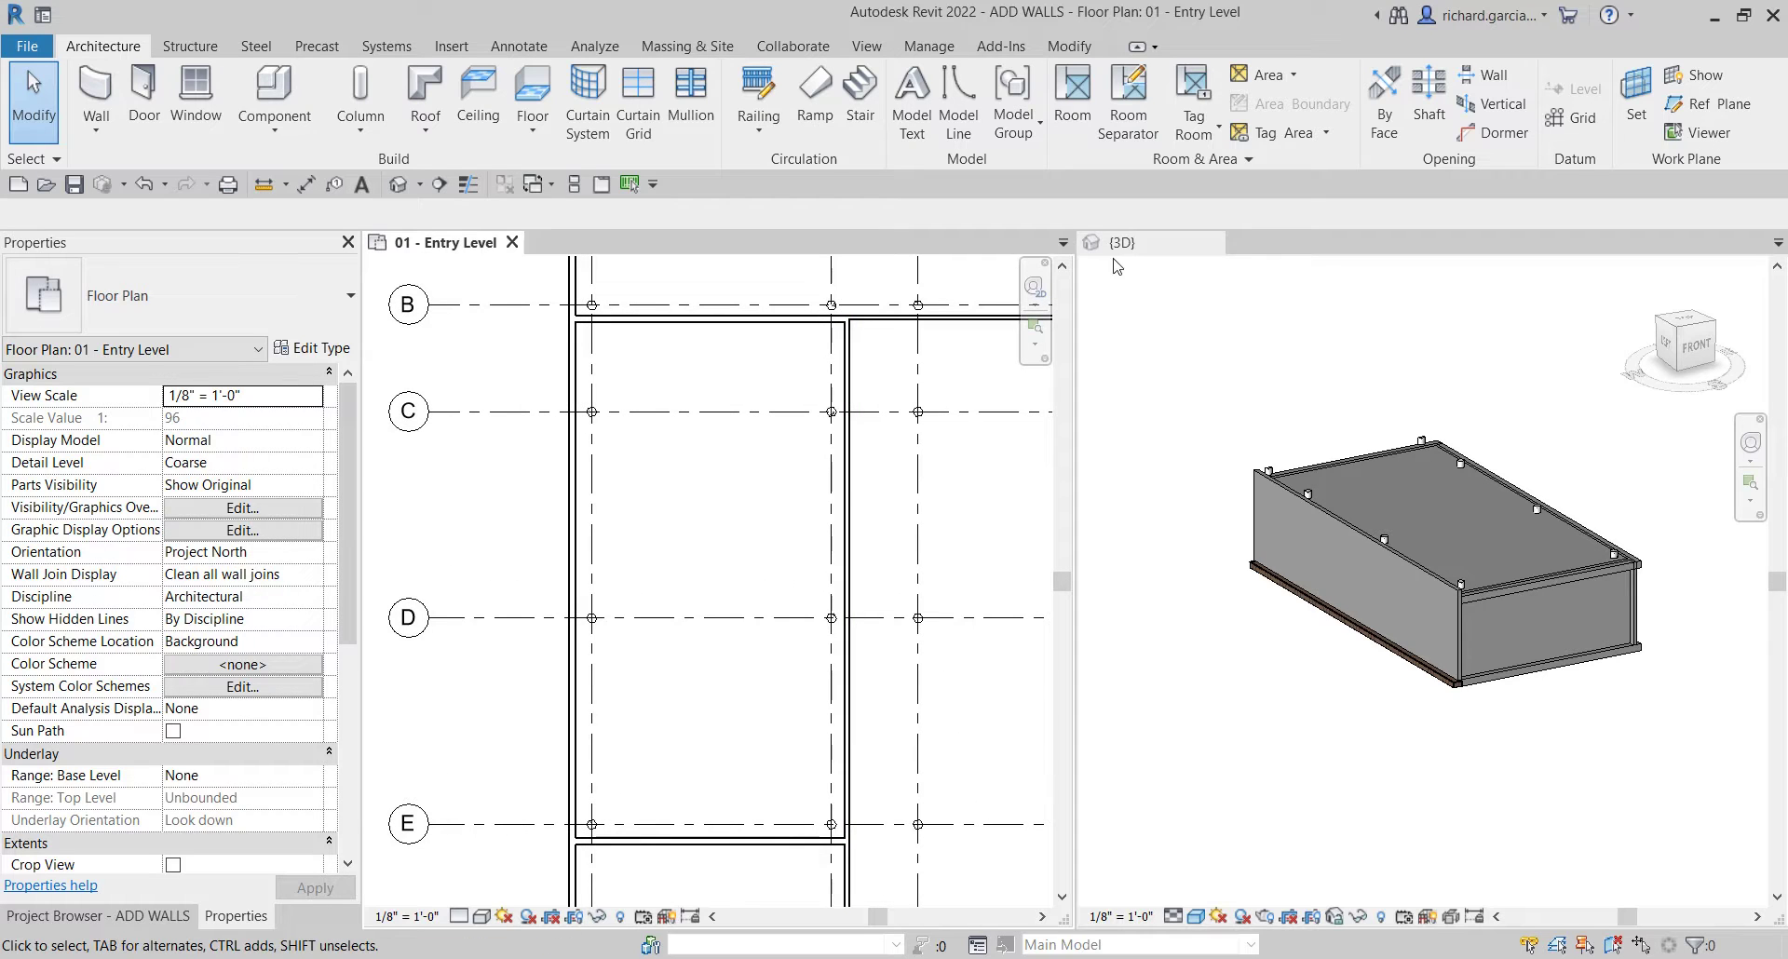
{"action": "left_click", "coordinate": [1439, 168]}
{"action": "left_click", "coordinate": [1499, 82]}
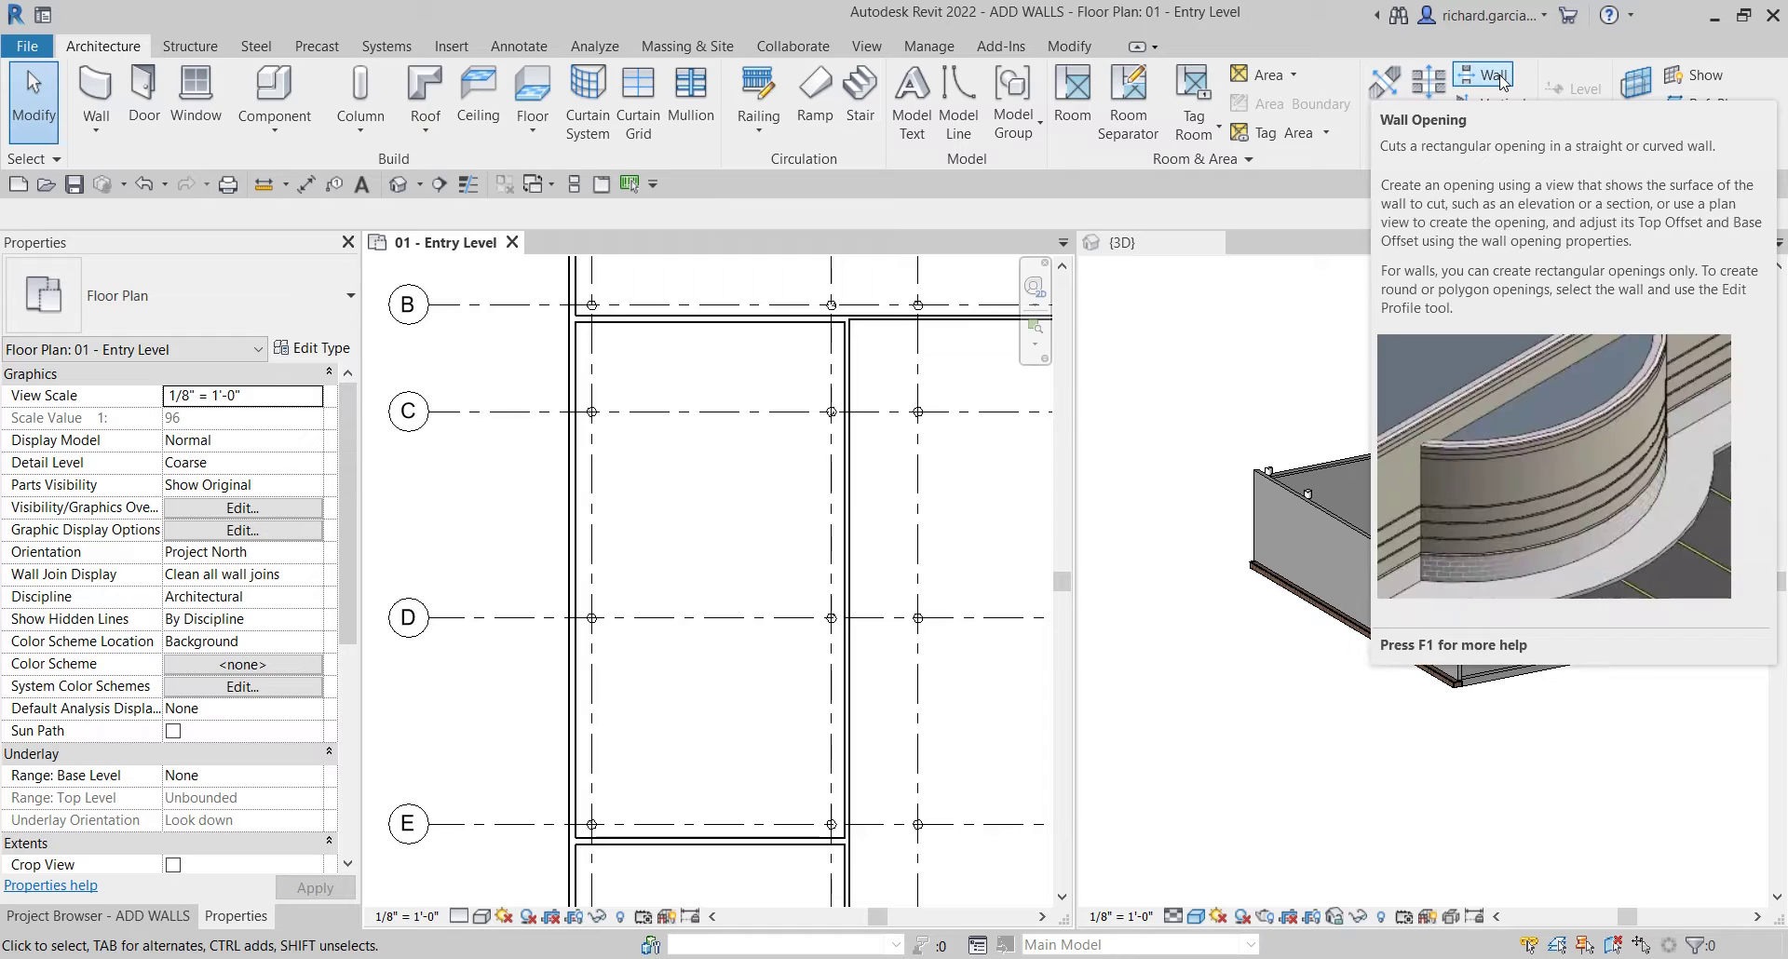
{"action": "left_click", "coordinate": [1493, 77]}
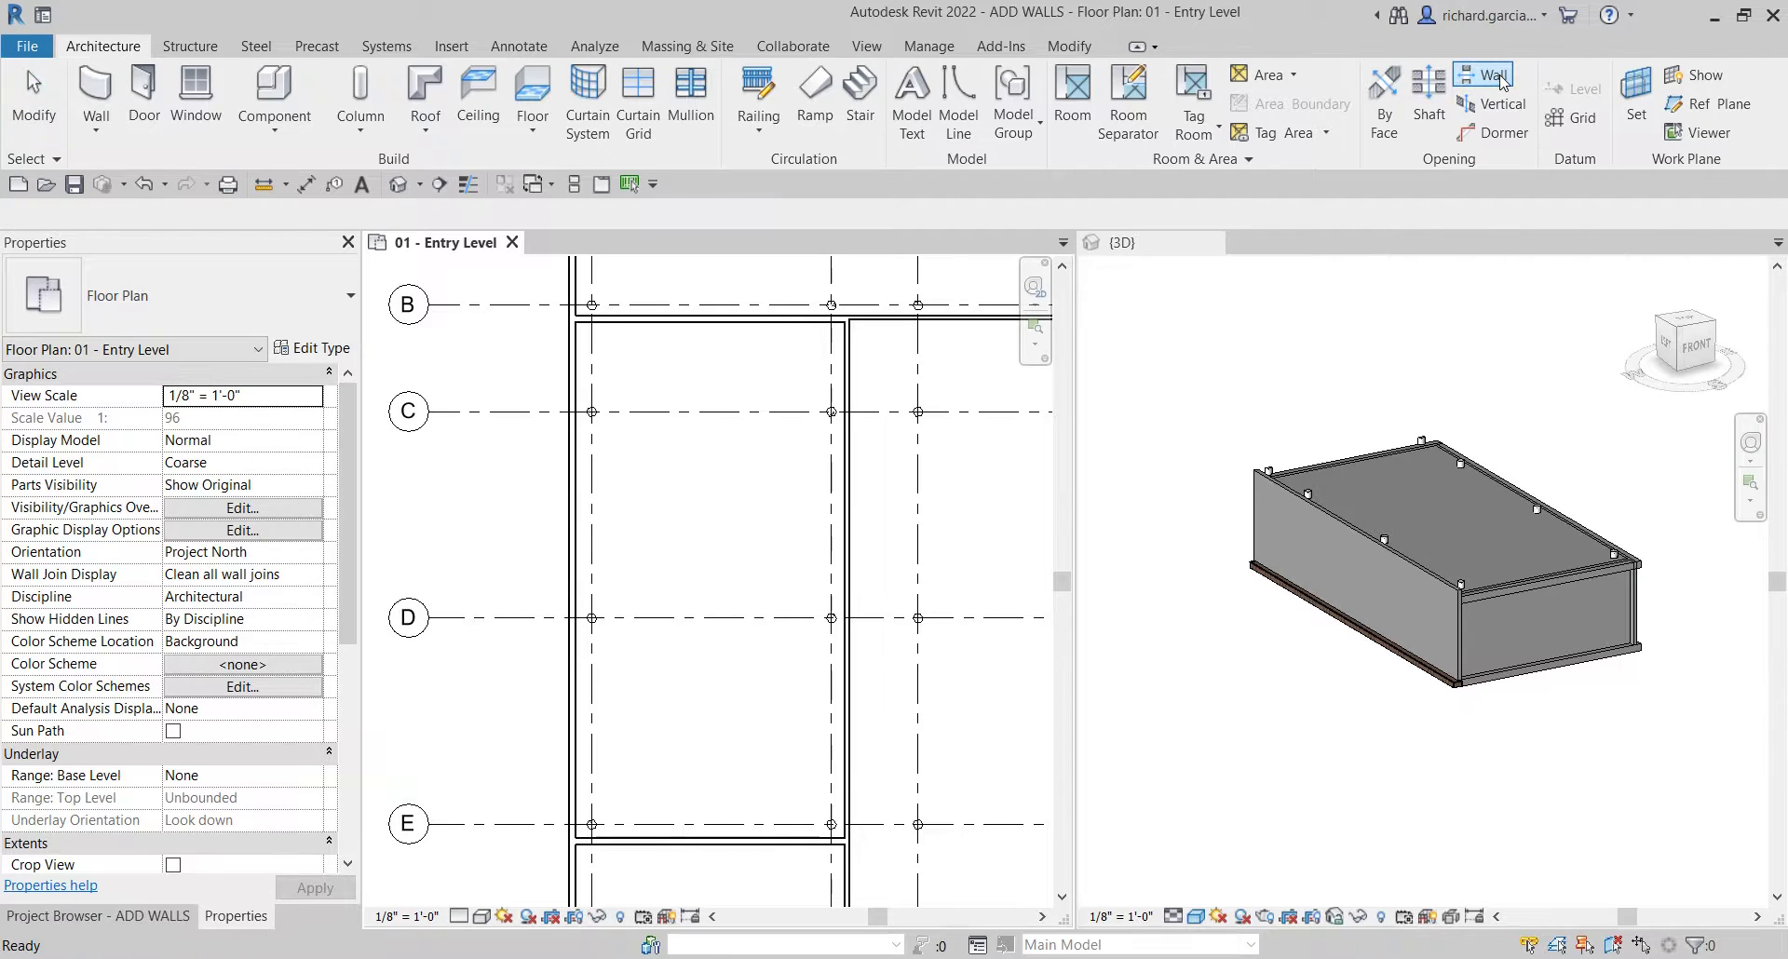
{"action": "scroll", "coordinate": [555, 313], "scroll_direction": "up", "scroll_amount": 3}
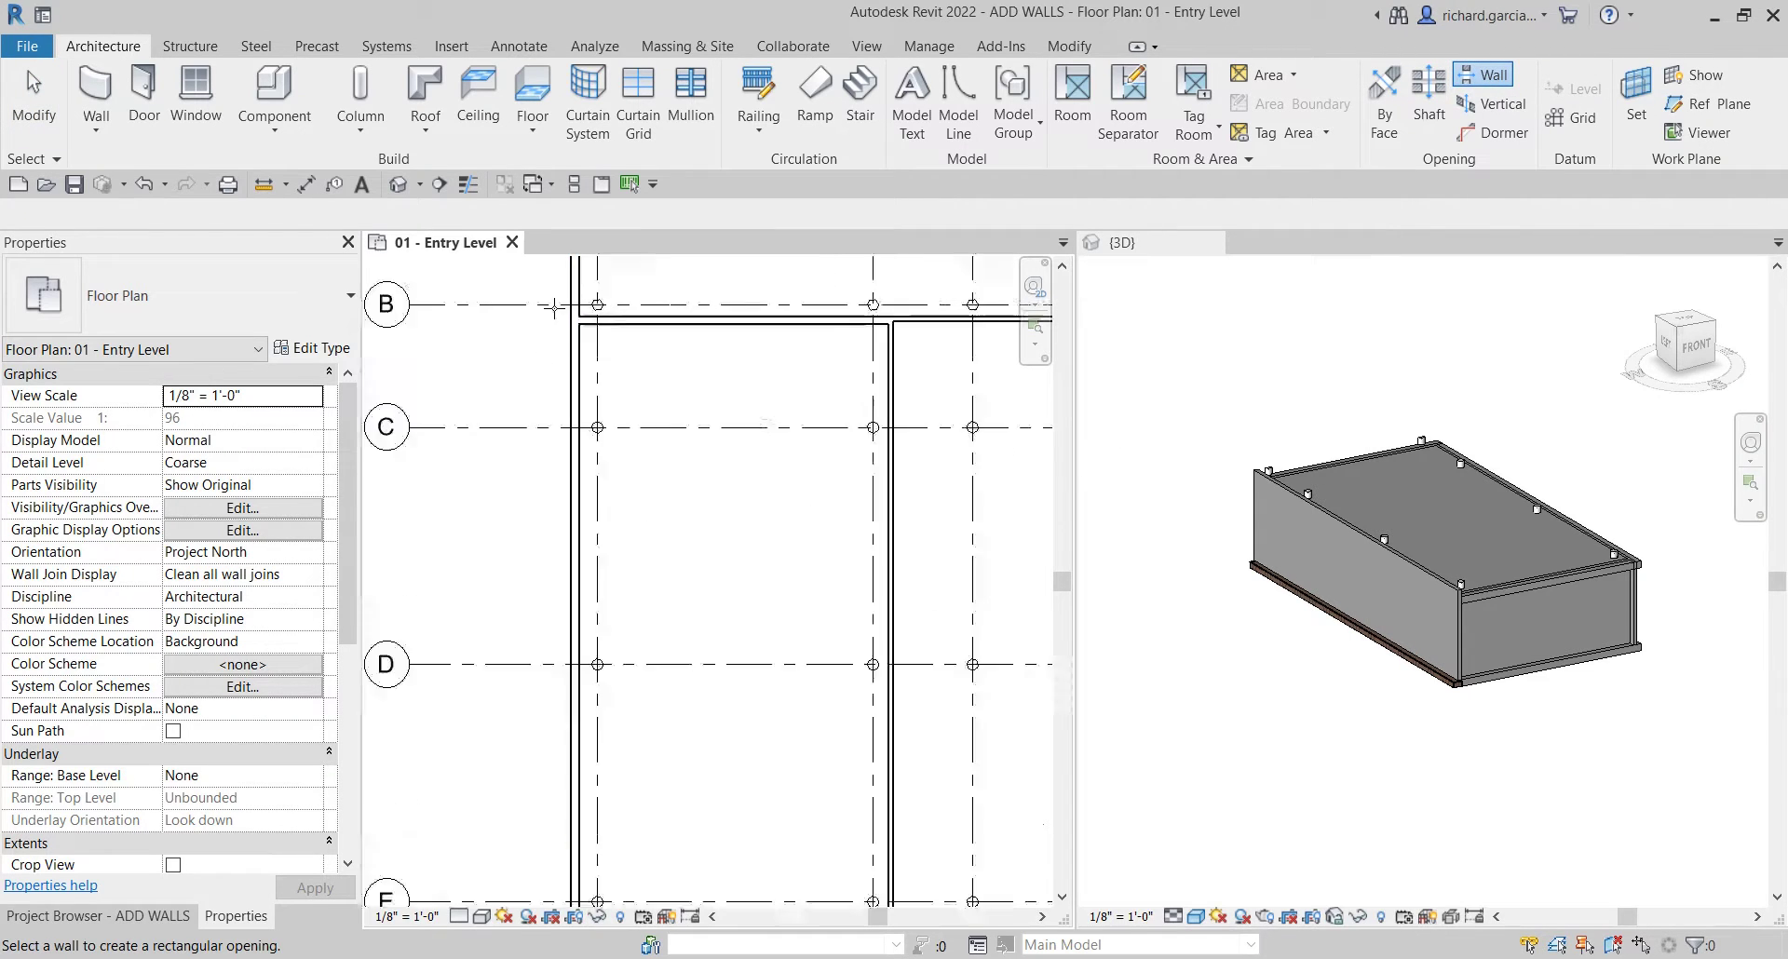
{"action": "left_click", "coordinate": [586, 337]}
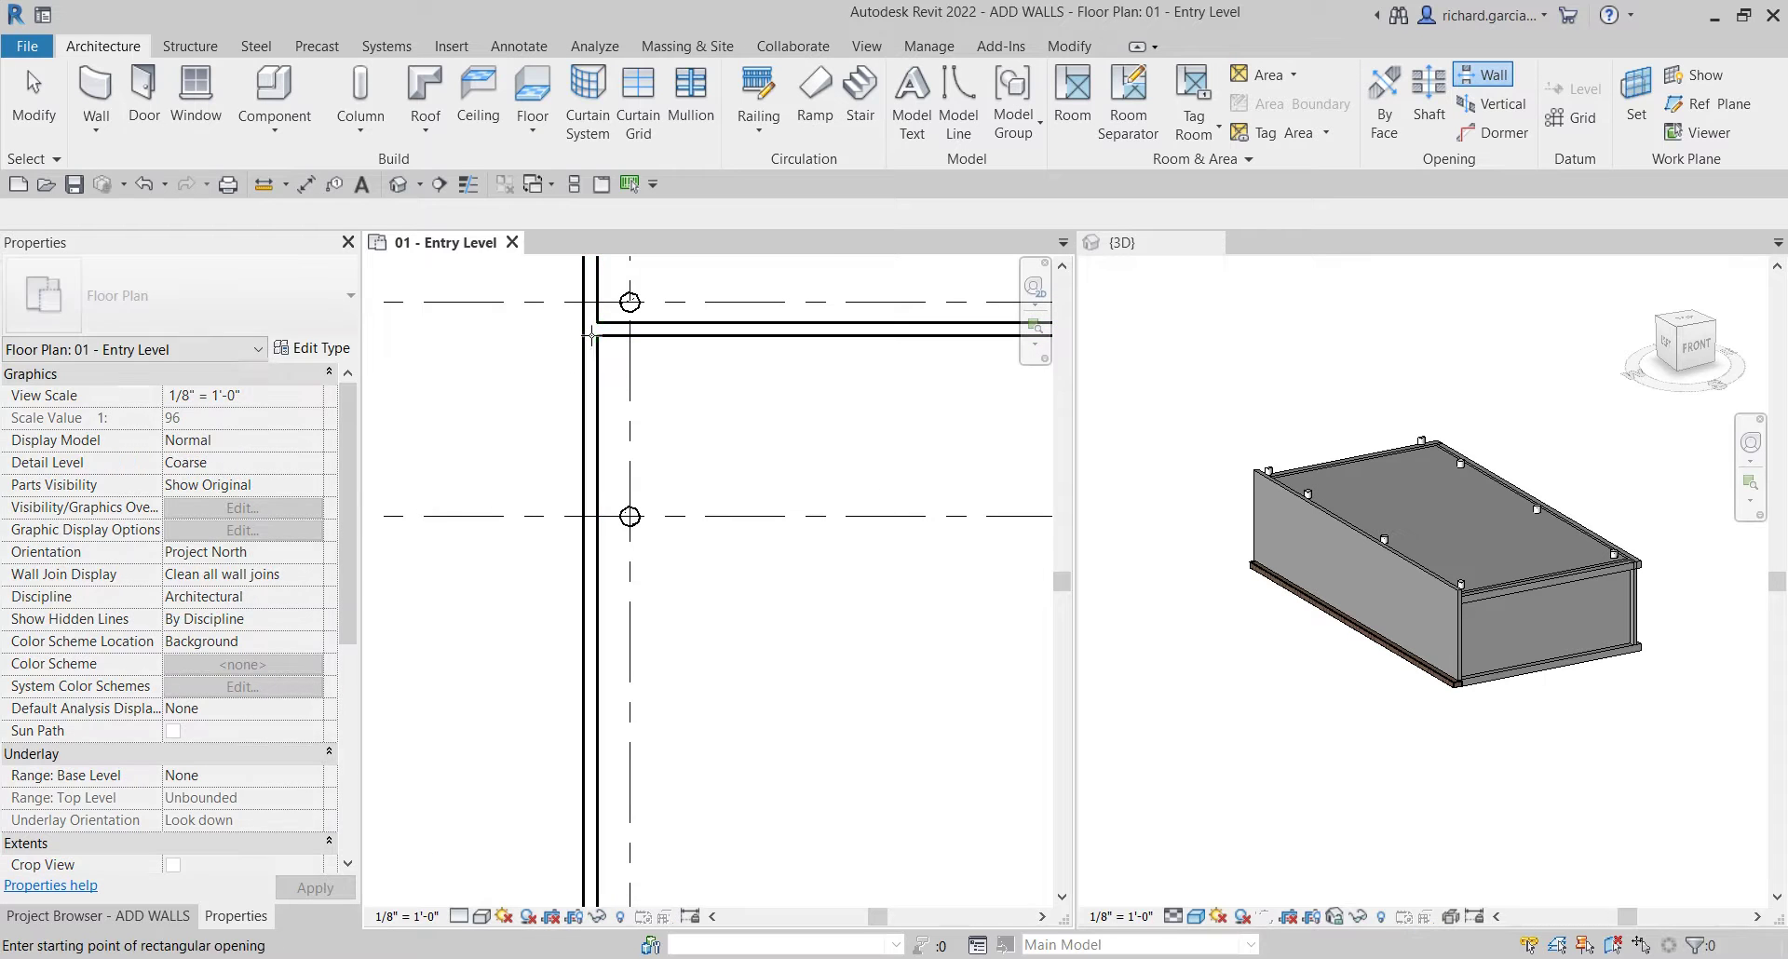
- Try to cut rectangular openings in the west exterior wall between the cross walls near grids B and E, and end the command
{"action": "scroll", "coordinate": [589, 349], "scroll_direction": "down", "scroll_amount": 3}
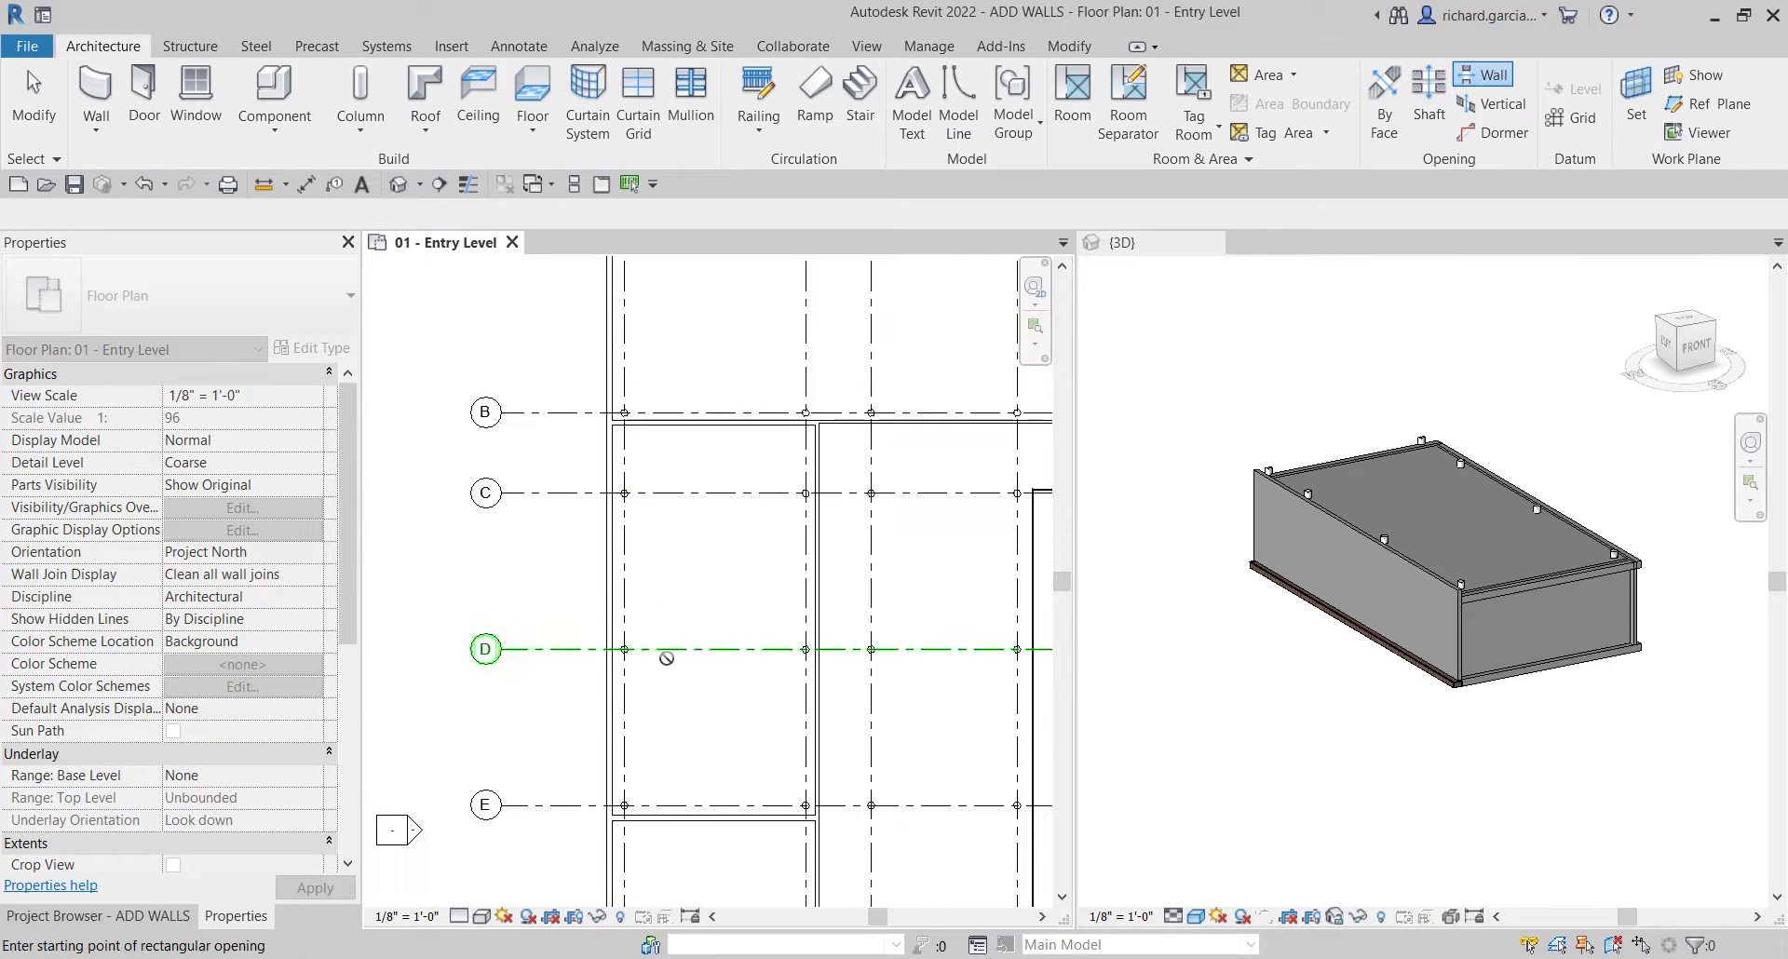
{"action": "scroll", "coordinate": [642, 642], "scroll_direction": "up", "scroll_amount": 3}
{"action": "scroll", "coordinate": [624, 636], "scroll_direction": "up", "scroll_amount": 2}
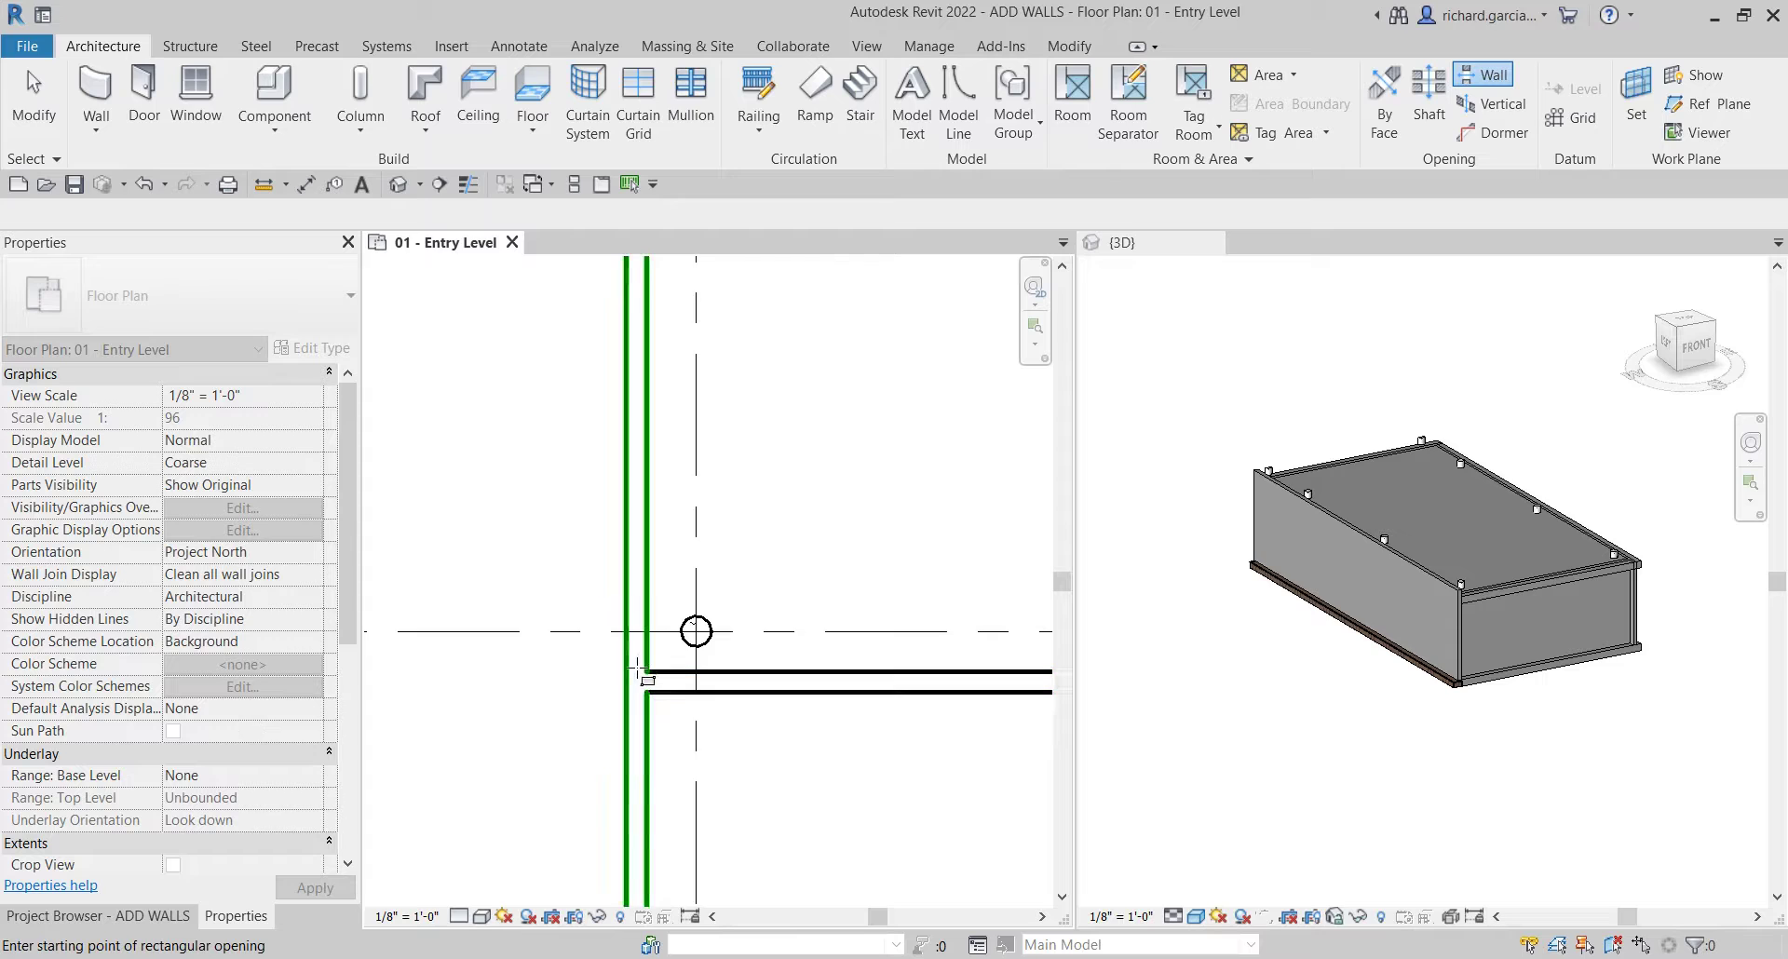
{"action": "left_click", "coordinate": [637, 669]}
{"action": "scroll", "coordinate": [663, 471], "scroll_direction": "down", "scroll_amount": 3}
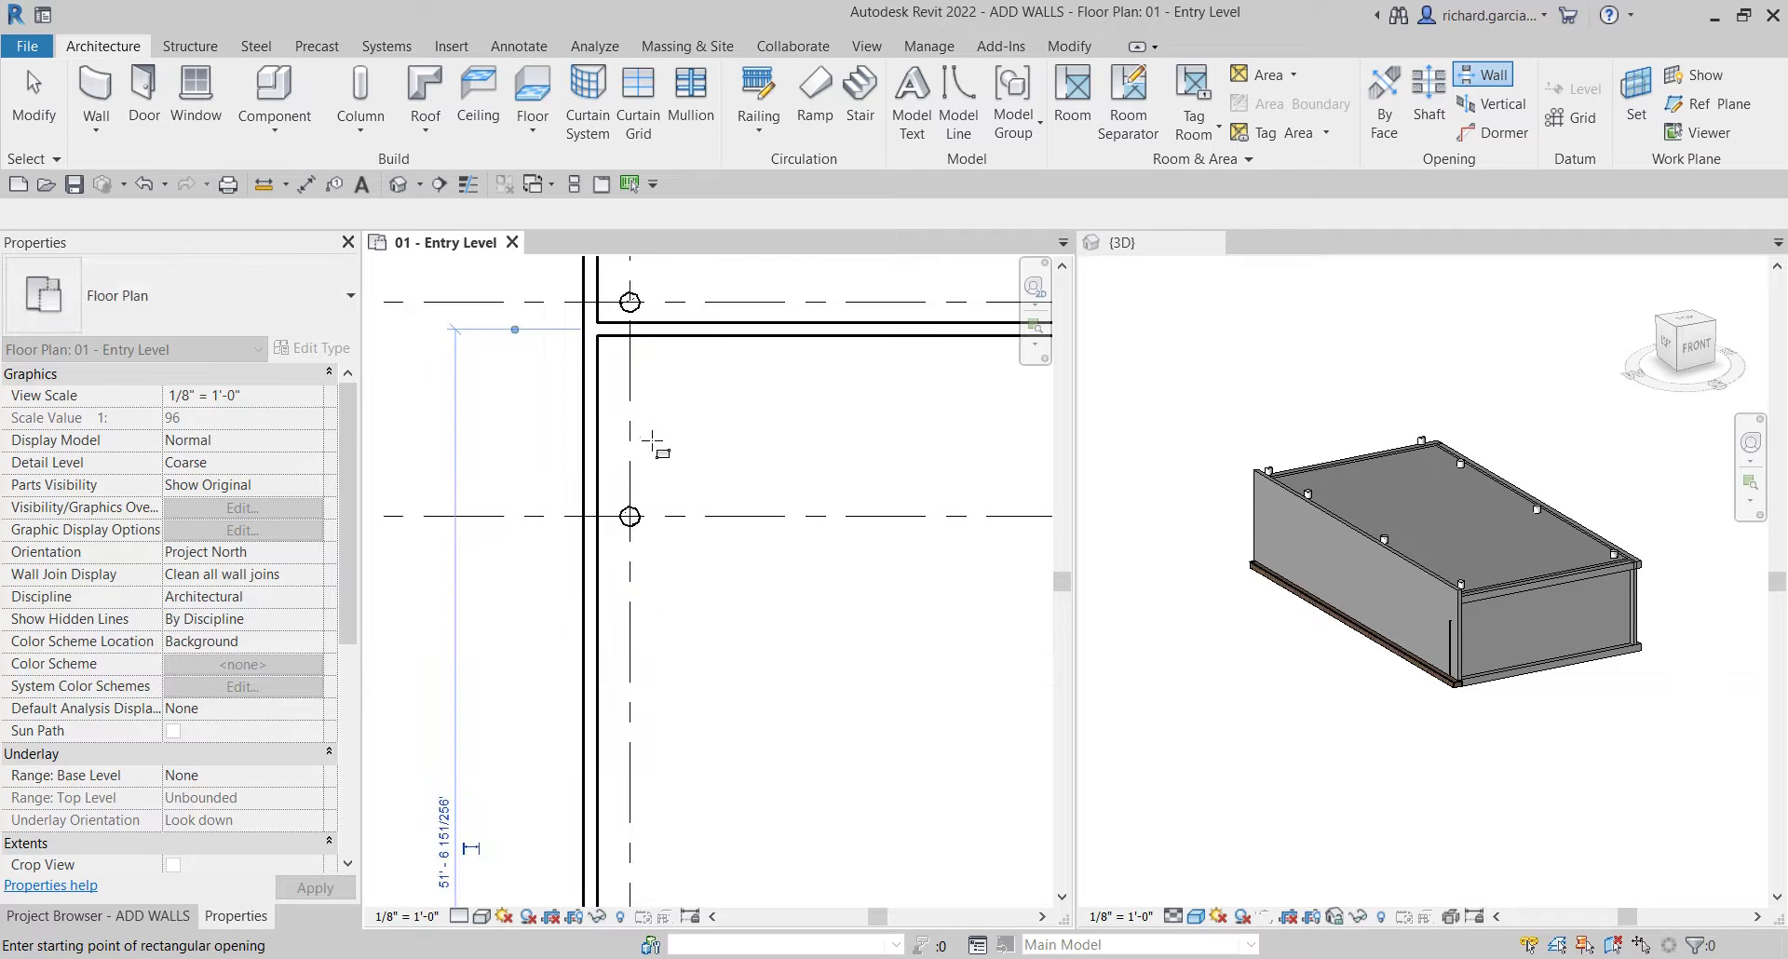
{"action": "scroll", "coordinate": [645, 407], "scroll_direction": "down", "scroll_amount": 2}
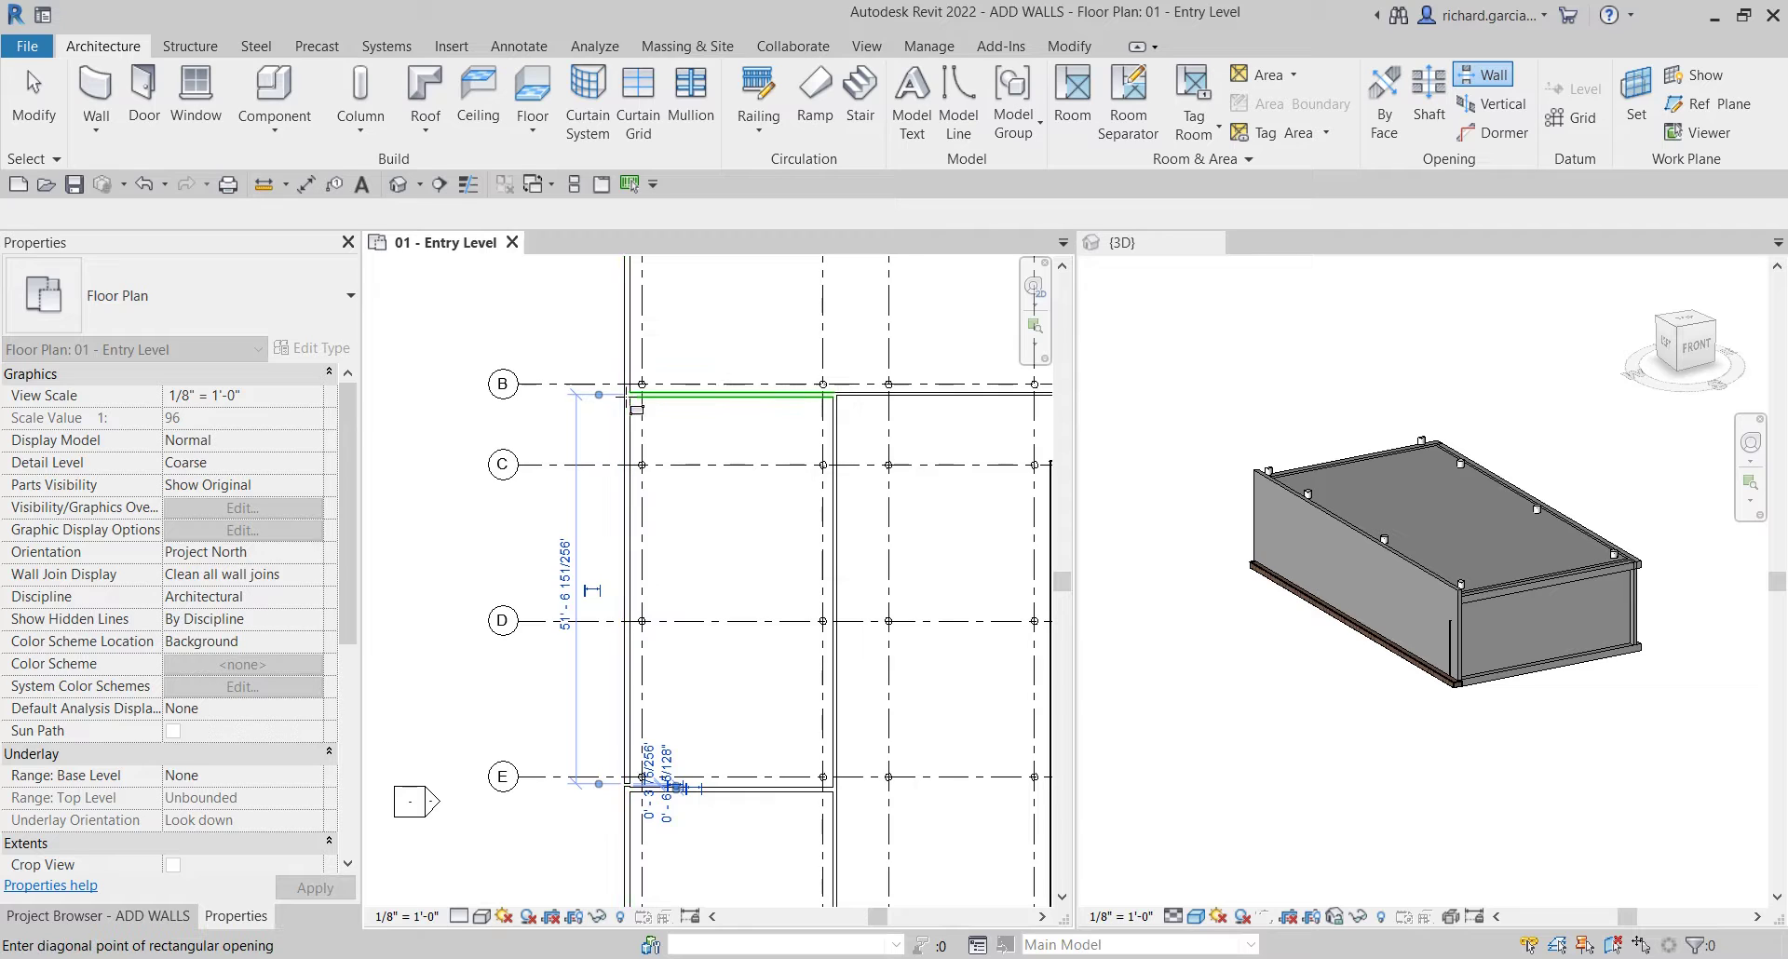
{"action": "left_click", "coordinate": [627, 414]}
{"action": "left_click", "coordinate": [625, 395]}
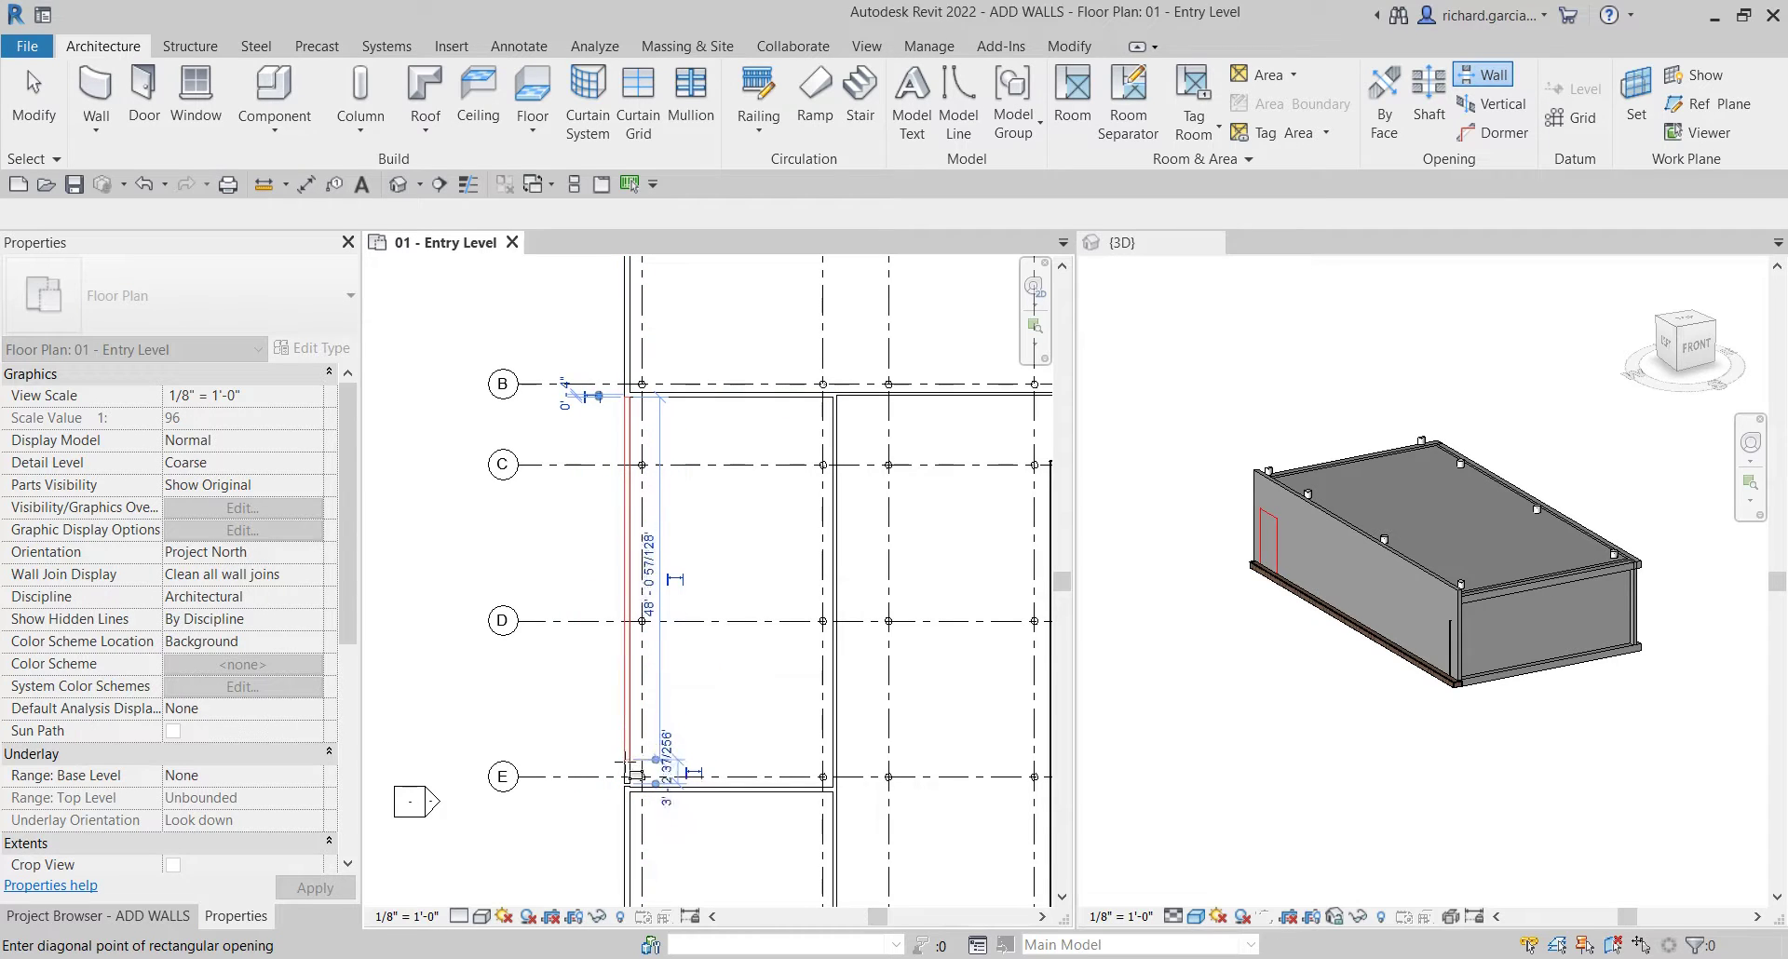
{"action": "left_click", "coordinate": [628, 772]}
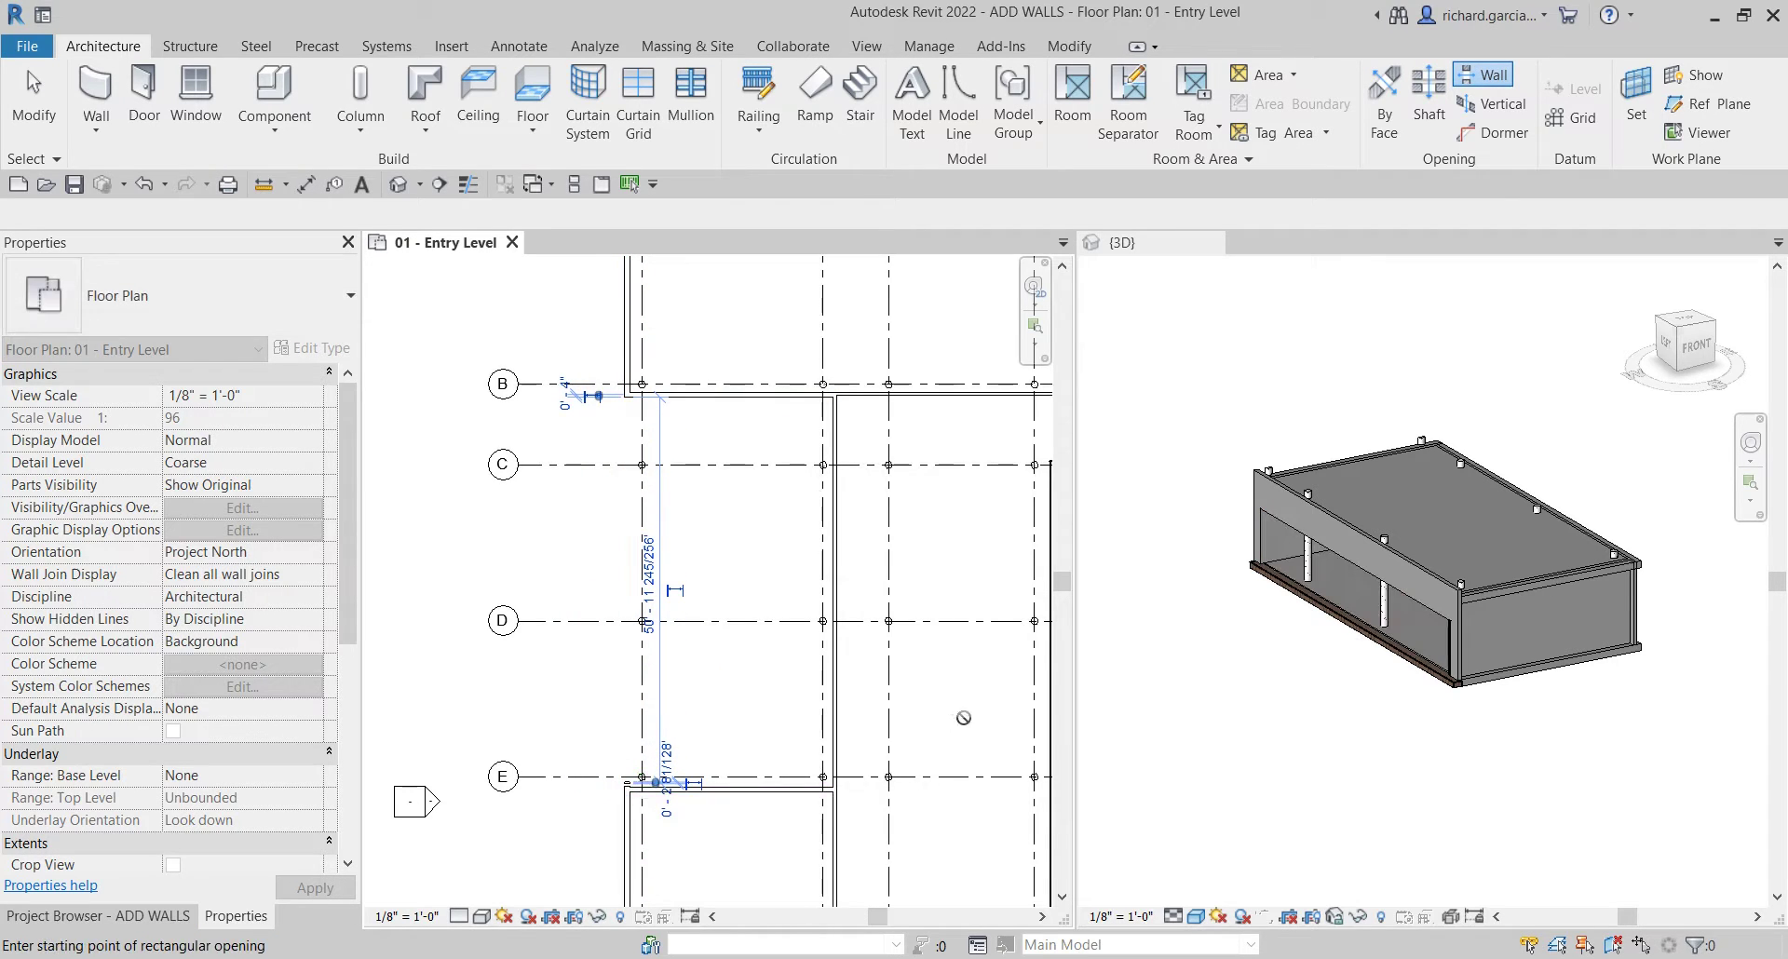
{"action": "scroll", "coordinate": [614, 798], "scroll_direction": "up", "scroll_amount": 3}
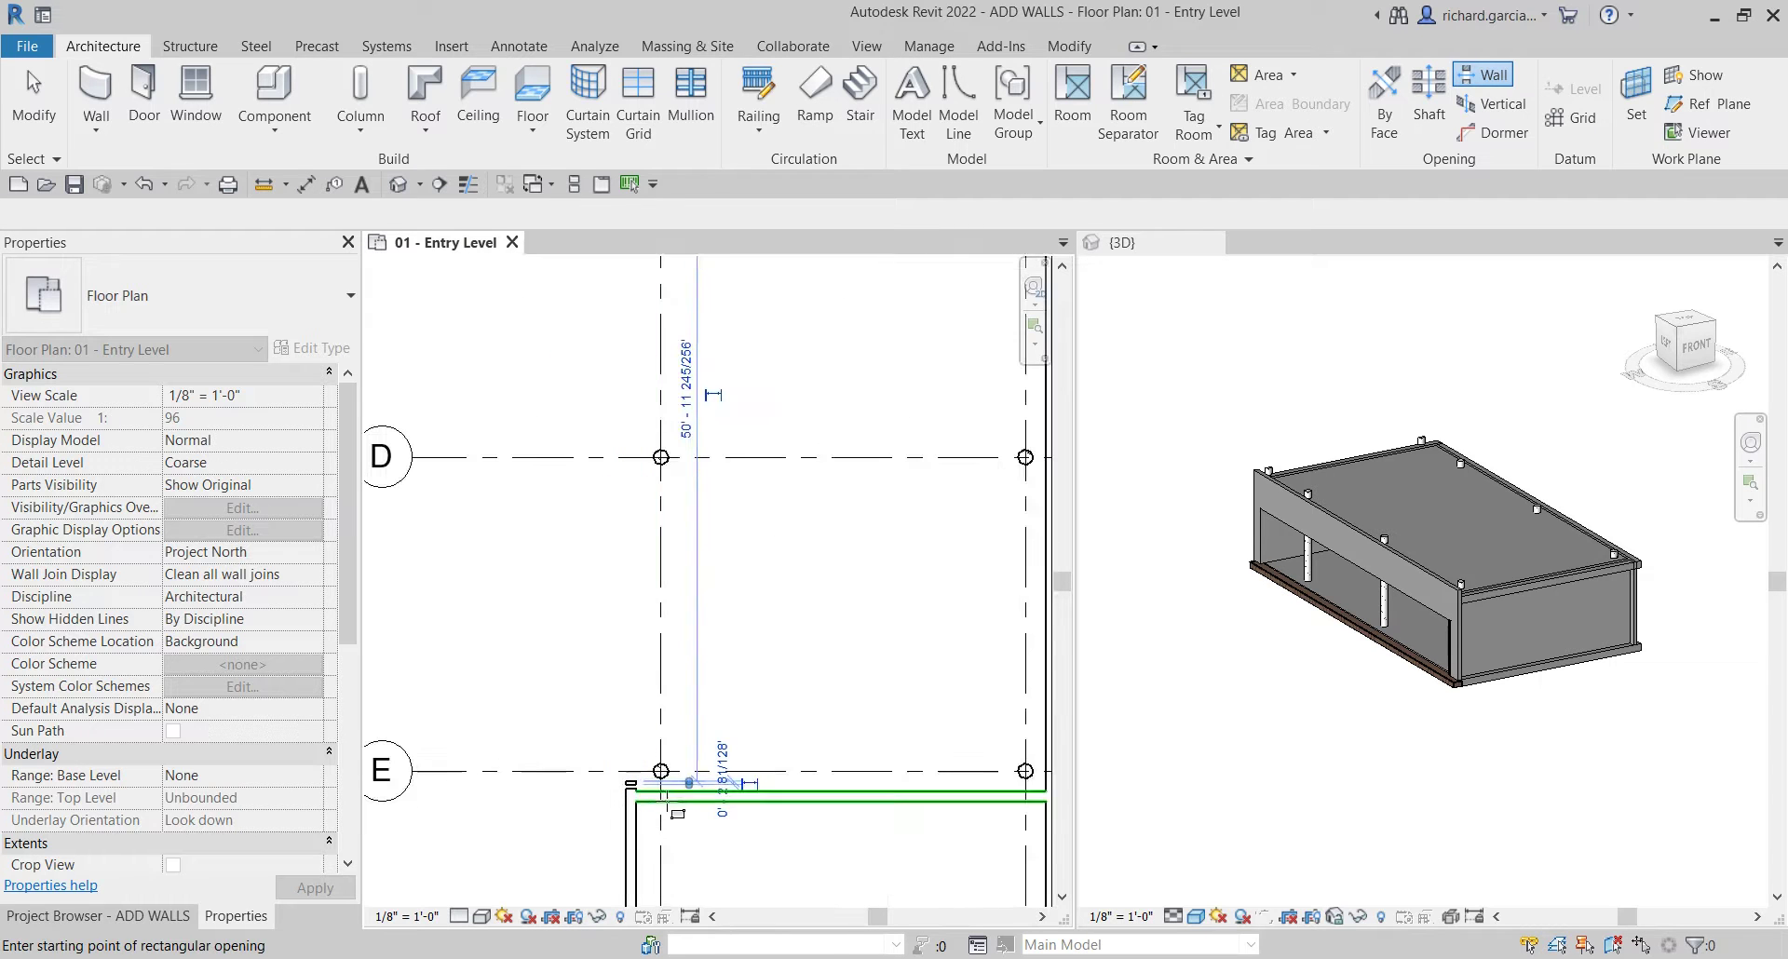
{"action": "left_click", "coordinate": [37, 102]}
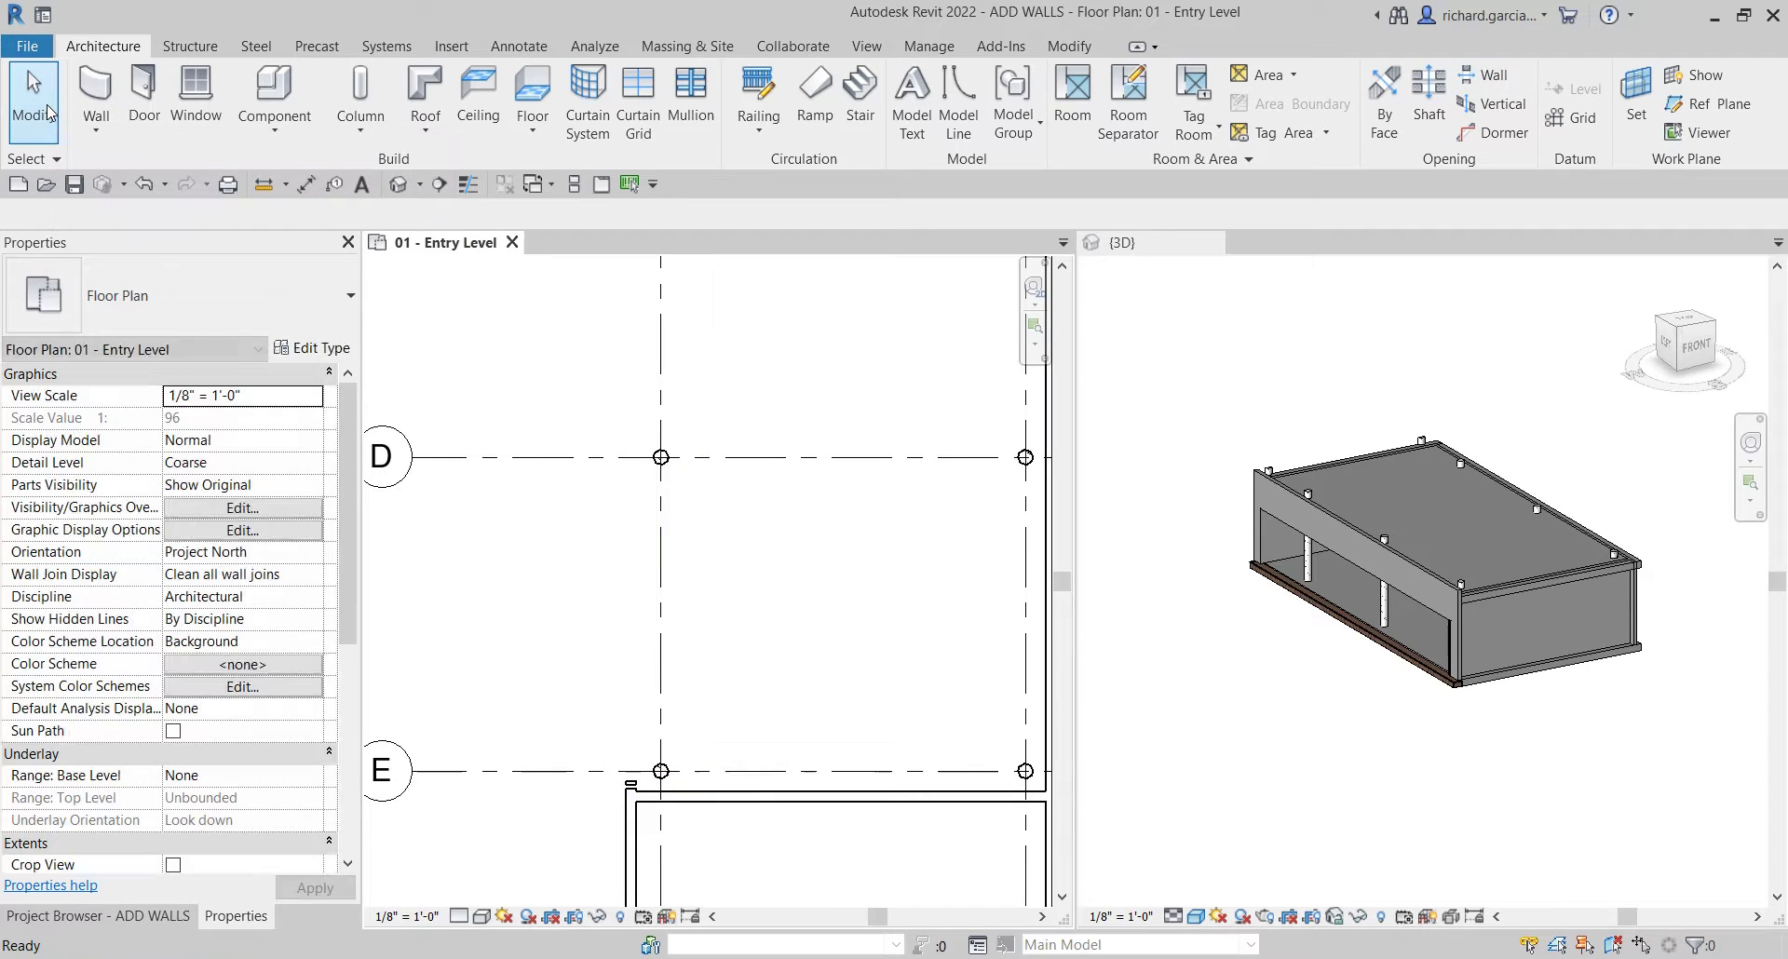
- Examine the cut west wall in the 3D view, focusing on the opening's edge near grid E
{"action": "scroll", "coordinate": [1451, 651], "scroll_direction": "up", "scroll_amount": 5}
{"action": "scroll", "coordinate": [1451, 651], "scroll_direction": "up", "scroll_amount": 5}
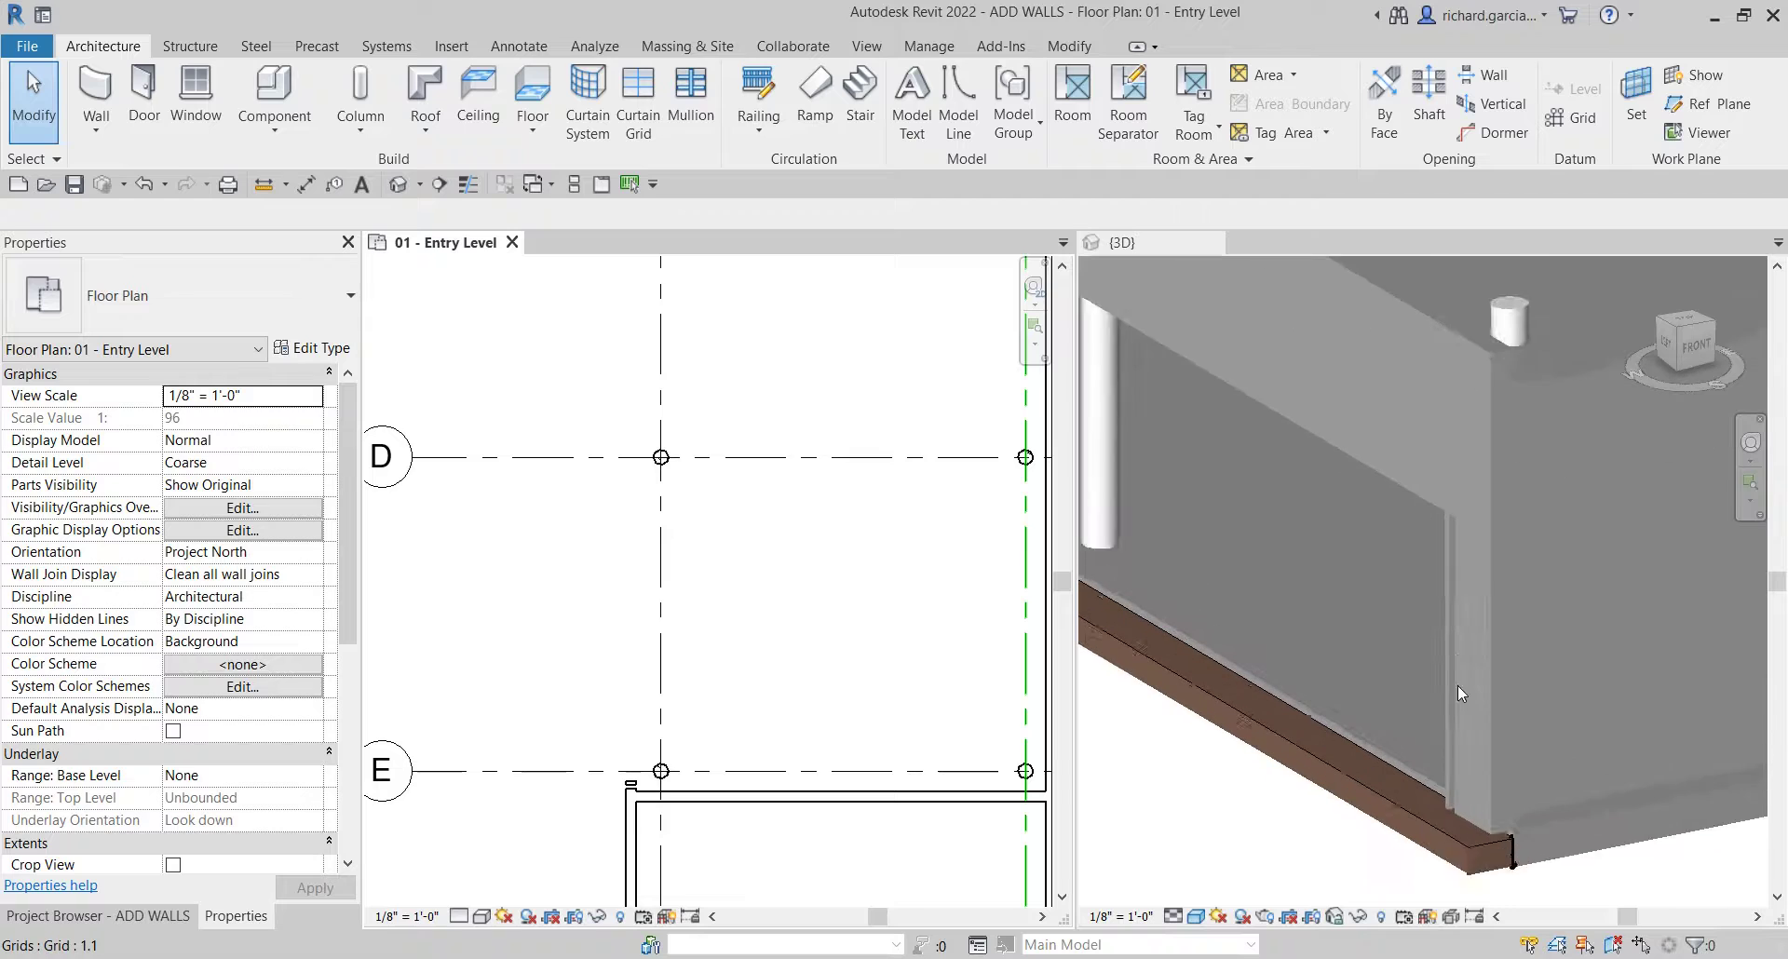
{"action": "scroll", "coordinate": [1447, 820], "scroll_direction": "down", "scroll_amount": 8}
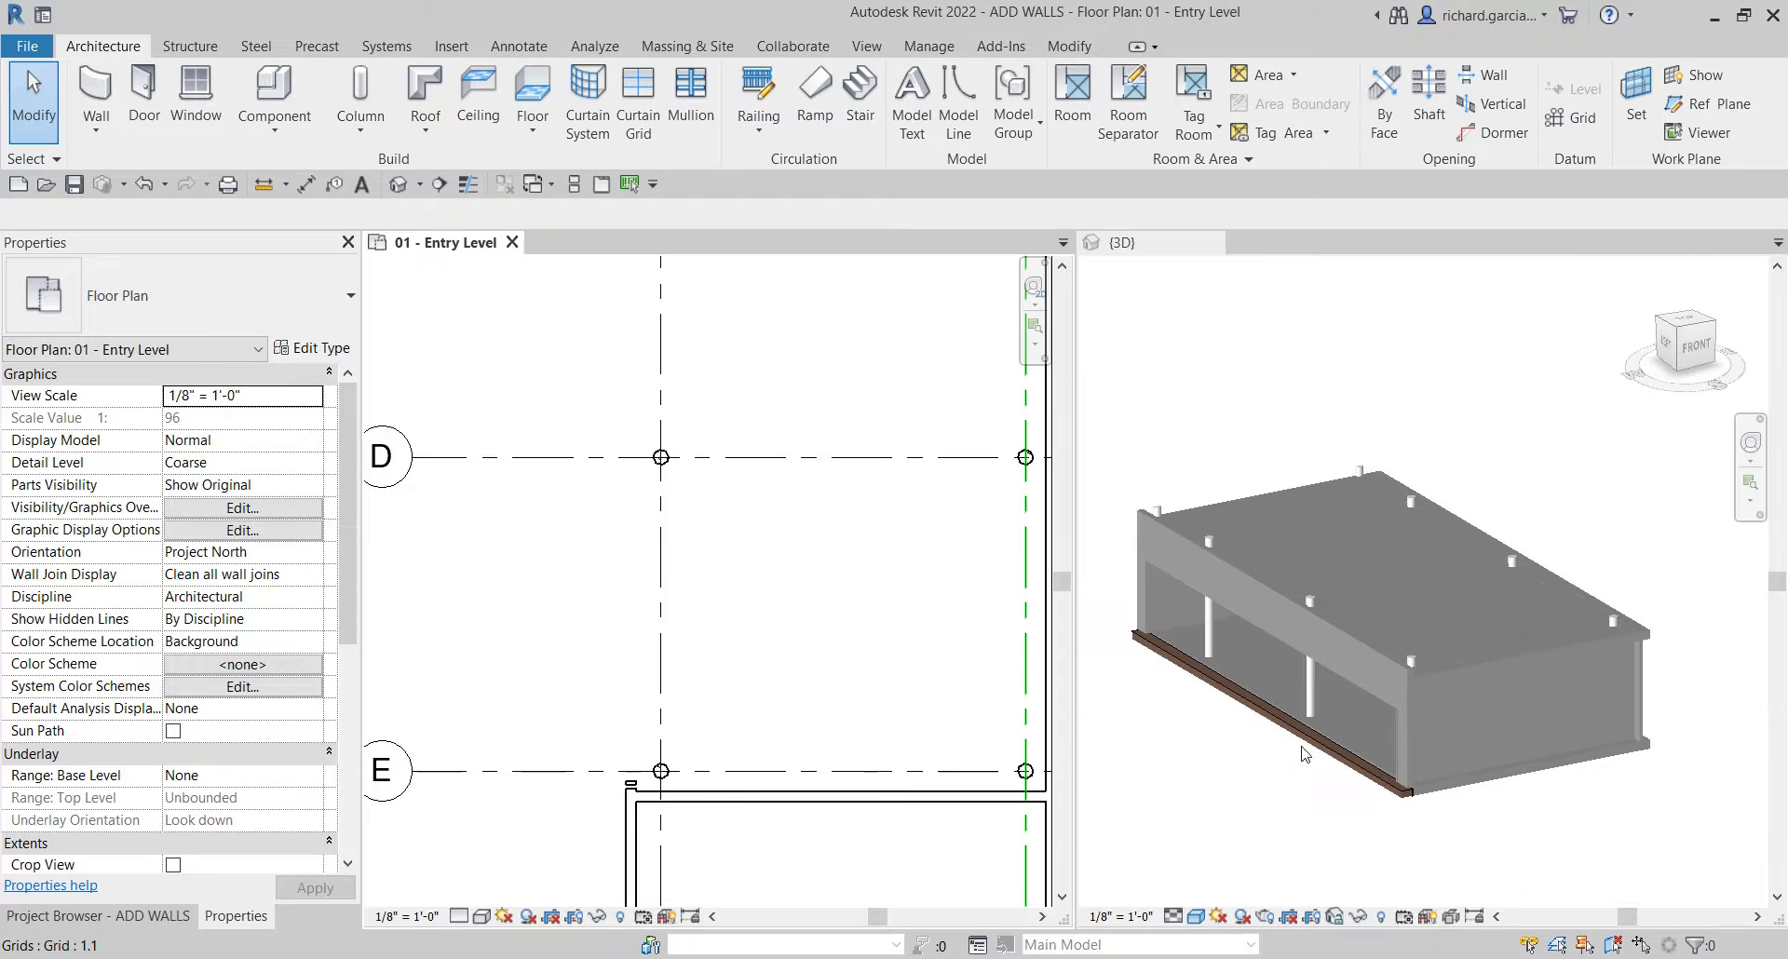
{"action": "left_click", "coordinate": [1309, 778]}
{"action": "middle_click_drag", "start_coordinate": [1309, 778], "coordinate": [1584, 739], "text": "shift"}
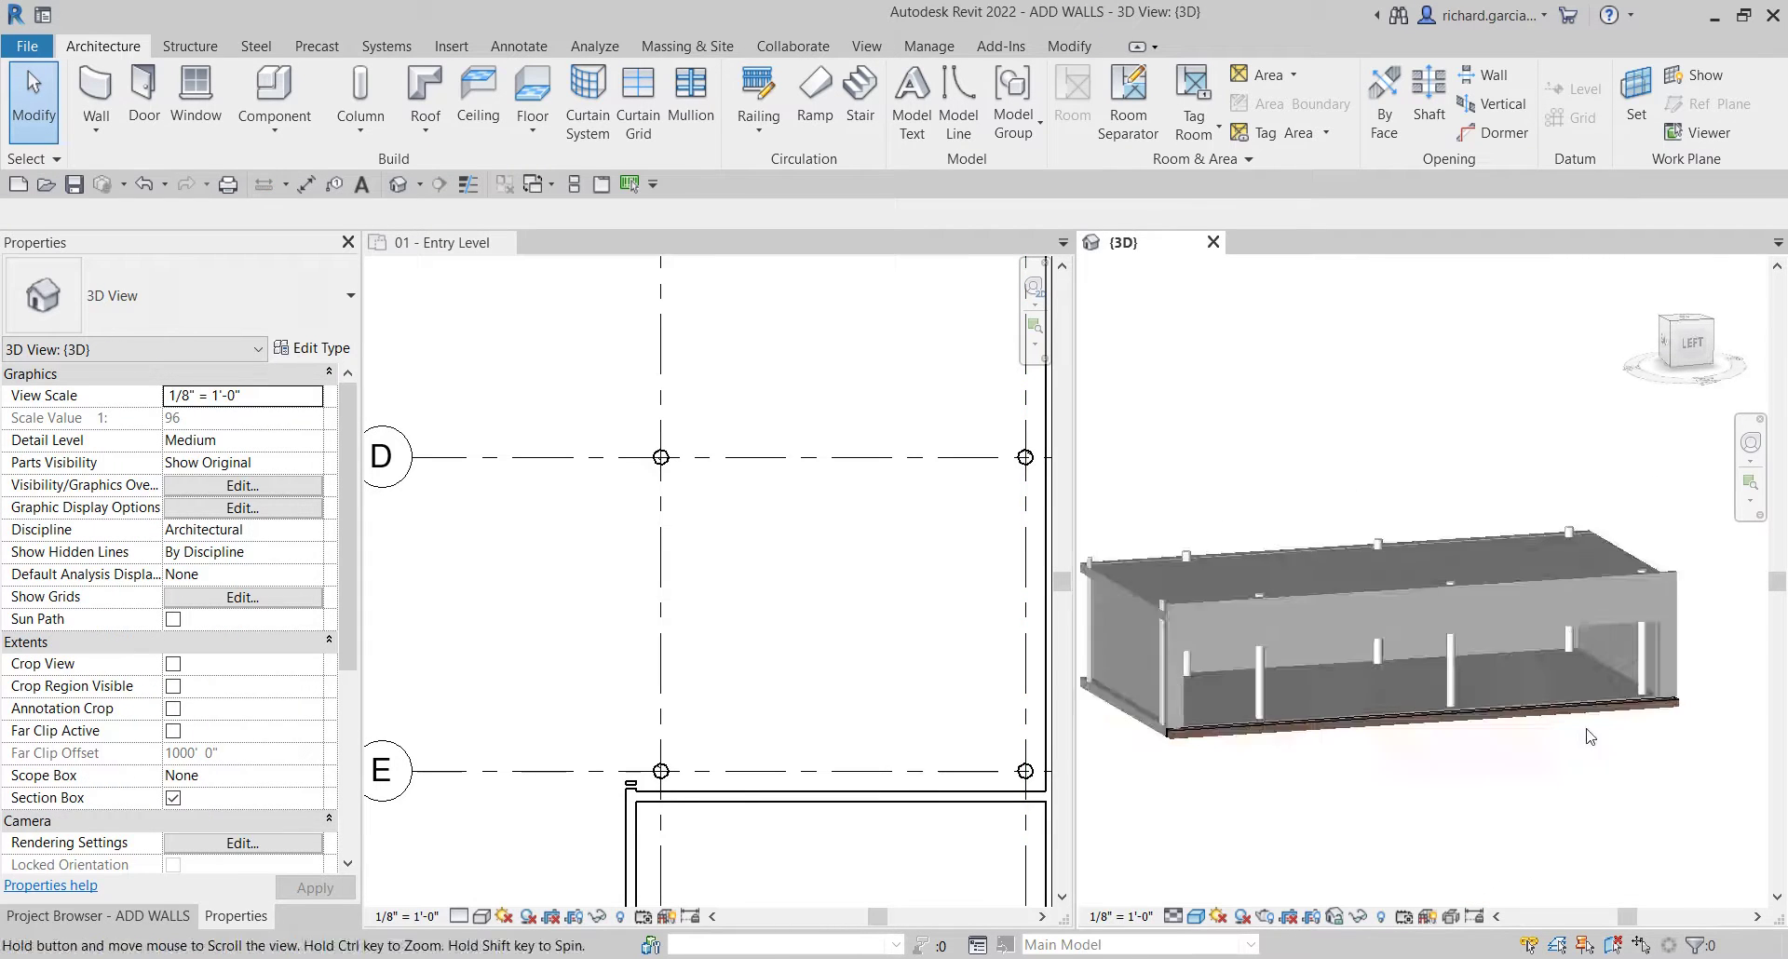
{"action": "scroll", "coordinate": [1536, 643], "scroll_direction": "up", "scroll_amount": 6}
{"action": "scroll", "coordinate": [1536, 631], "scroll_direction": "up", "scroll_amount": 5}
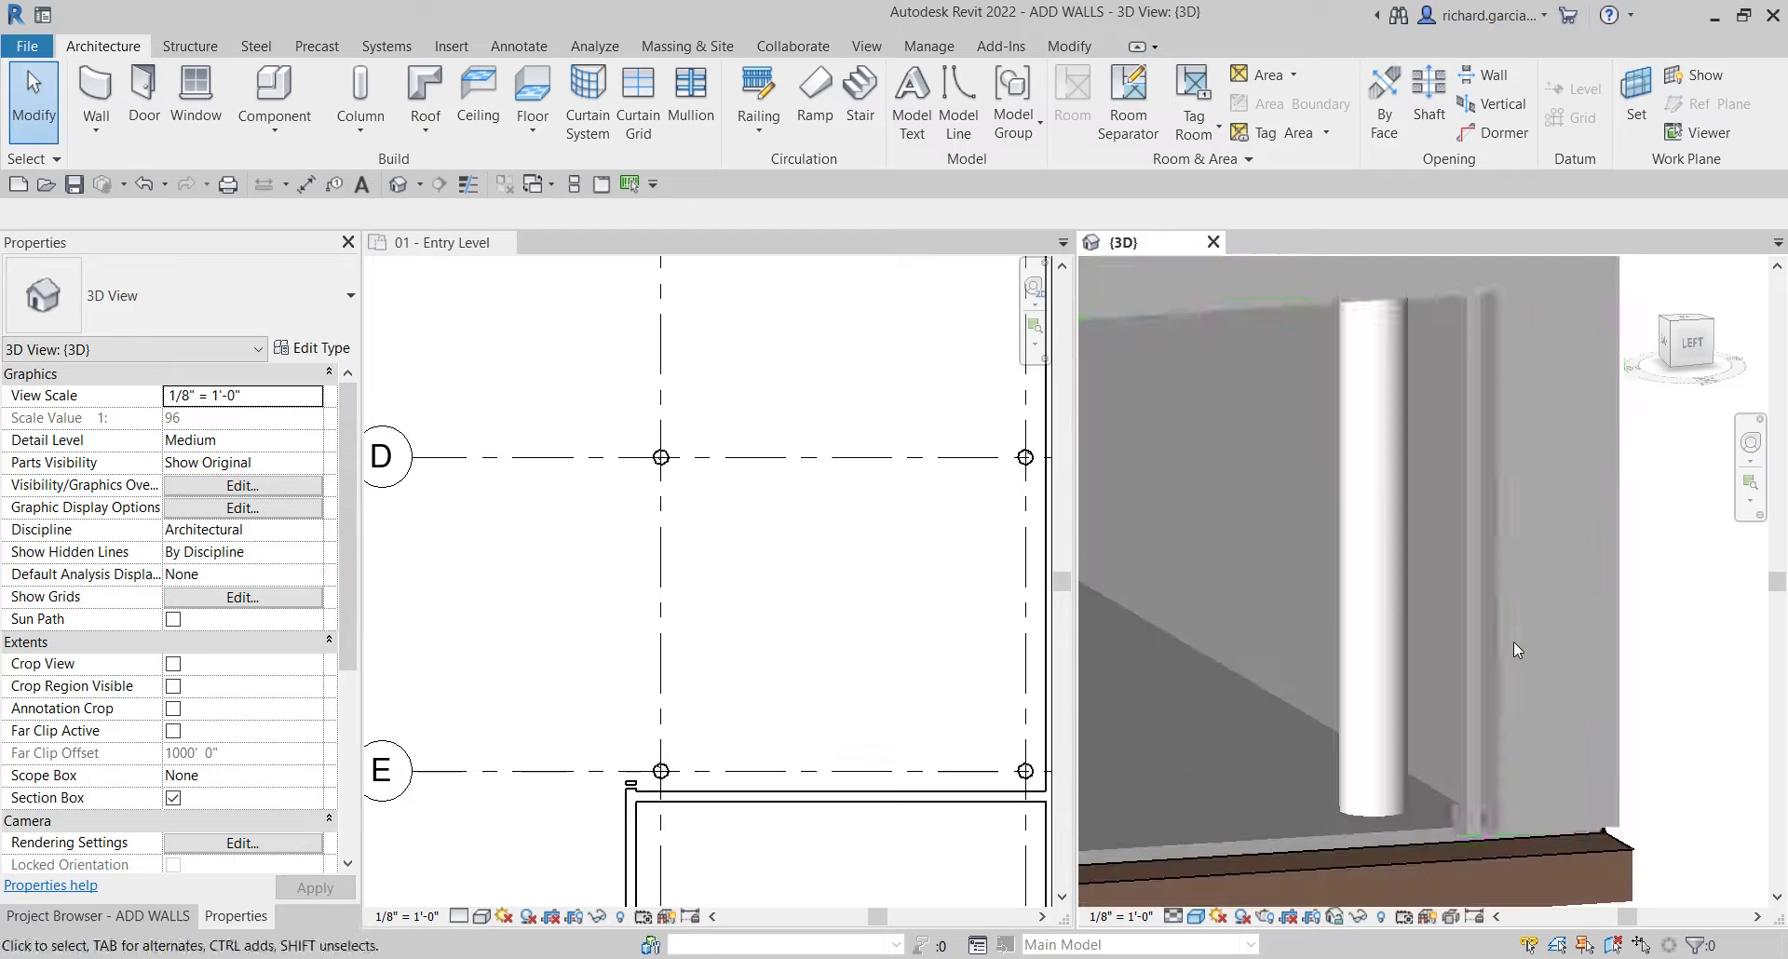
{"action": "left_click", "coordinate": [1473, 745]}
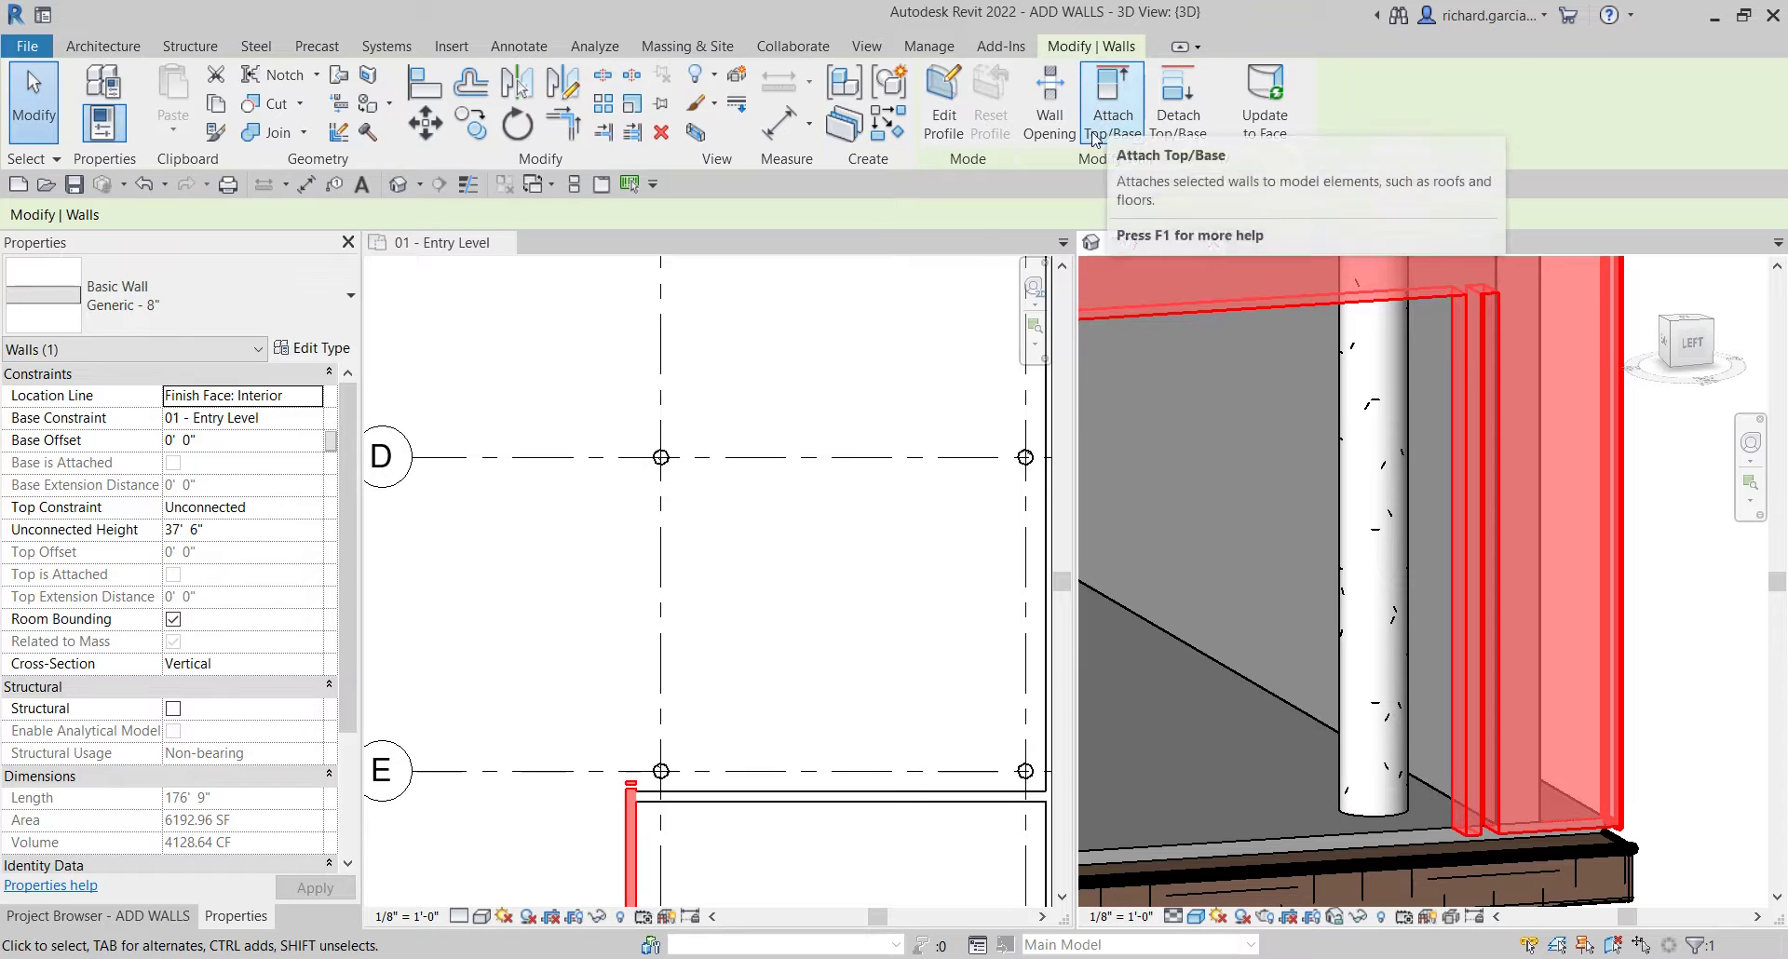
{"action": "scroll", "coordinate": [1287, 342], "scroll_direction": "down", "scroll_amount": 5}
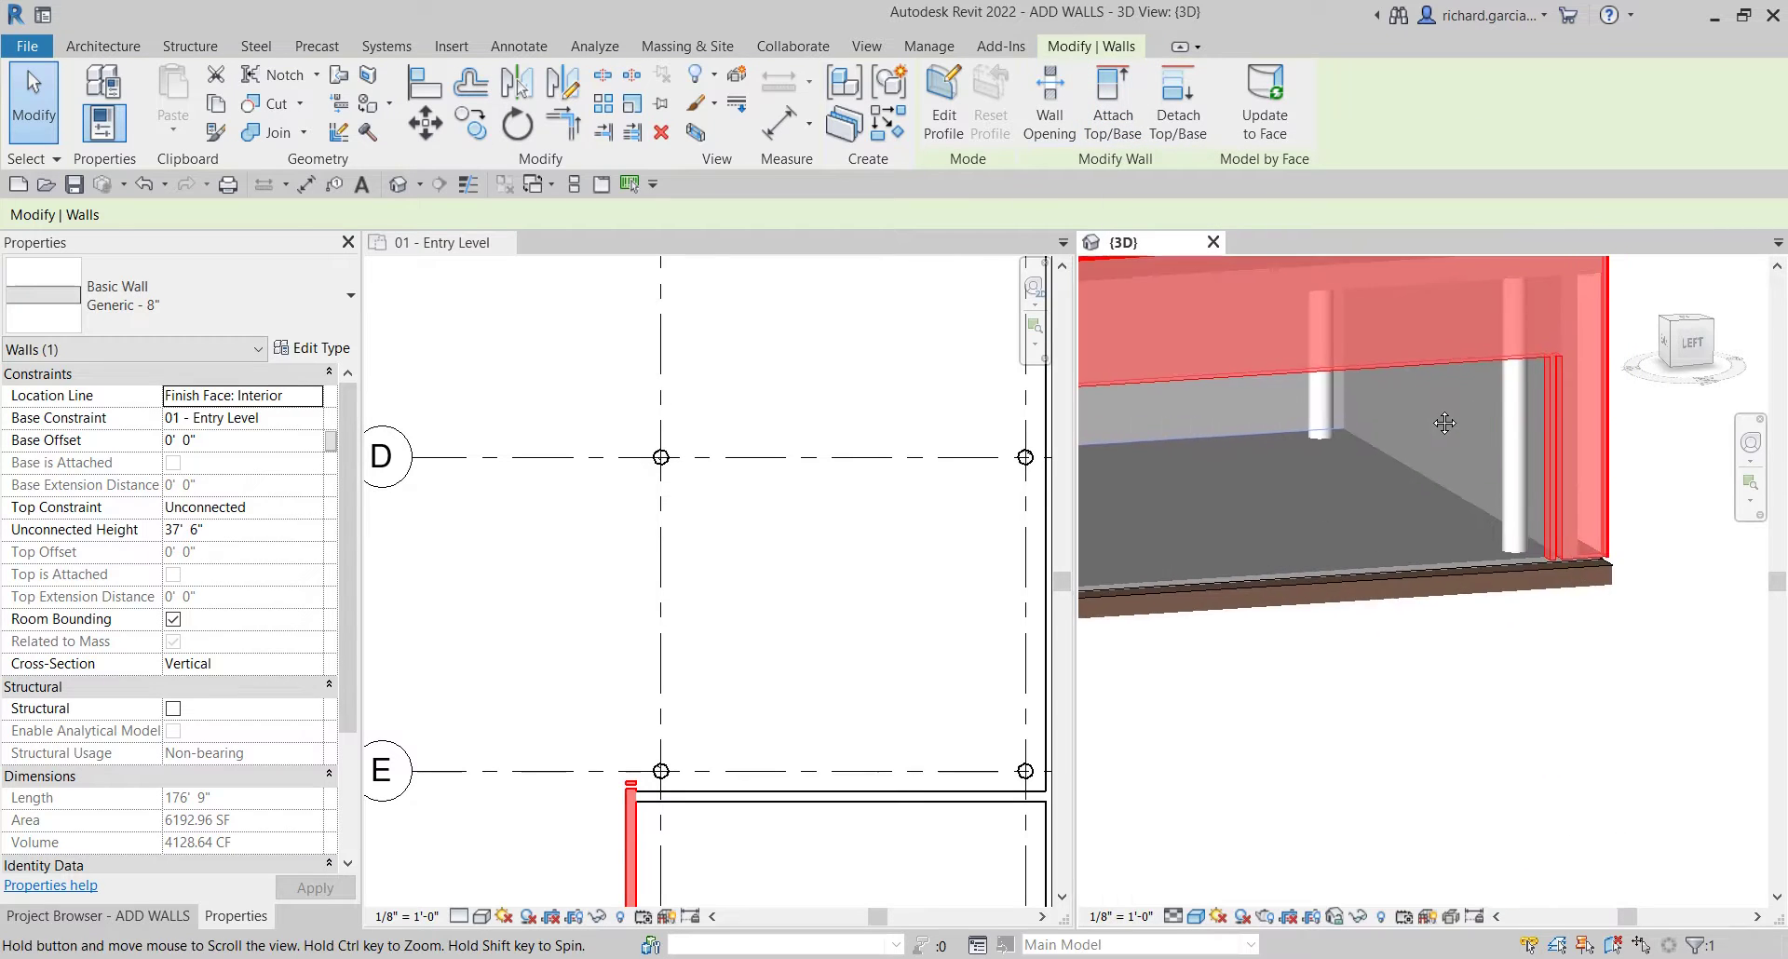
{"action": "scroll", "coordinate": [1272, 363], "scroll_direction": "down", "scroll_amount": 5}
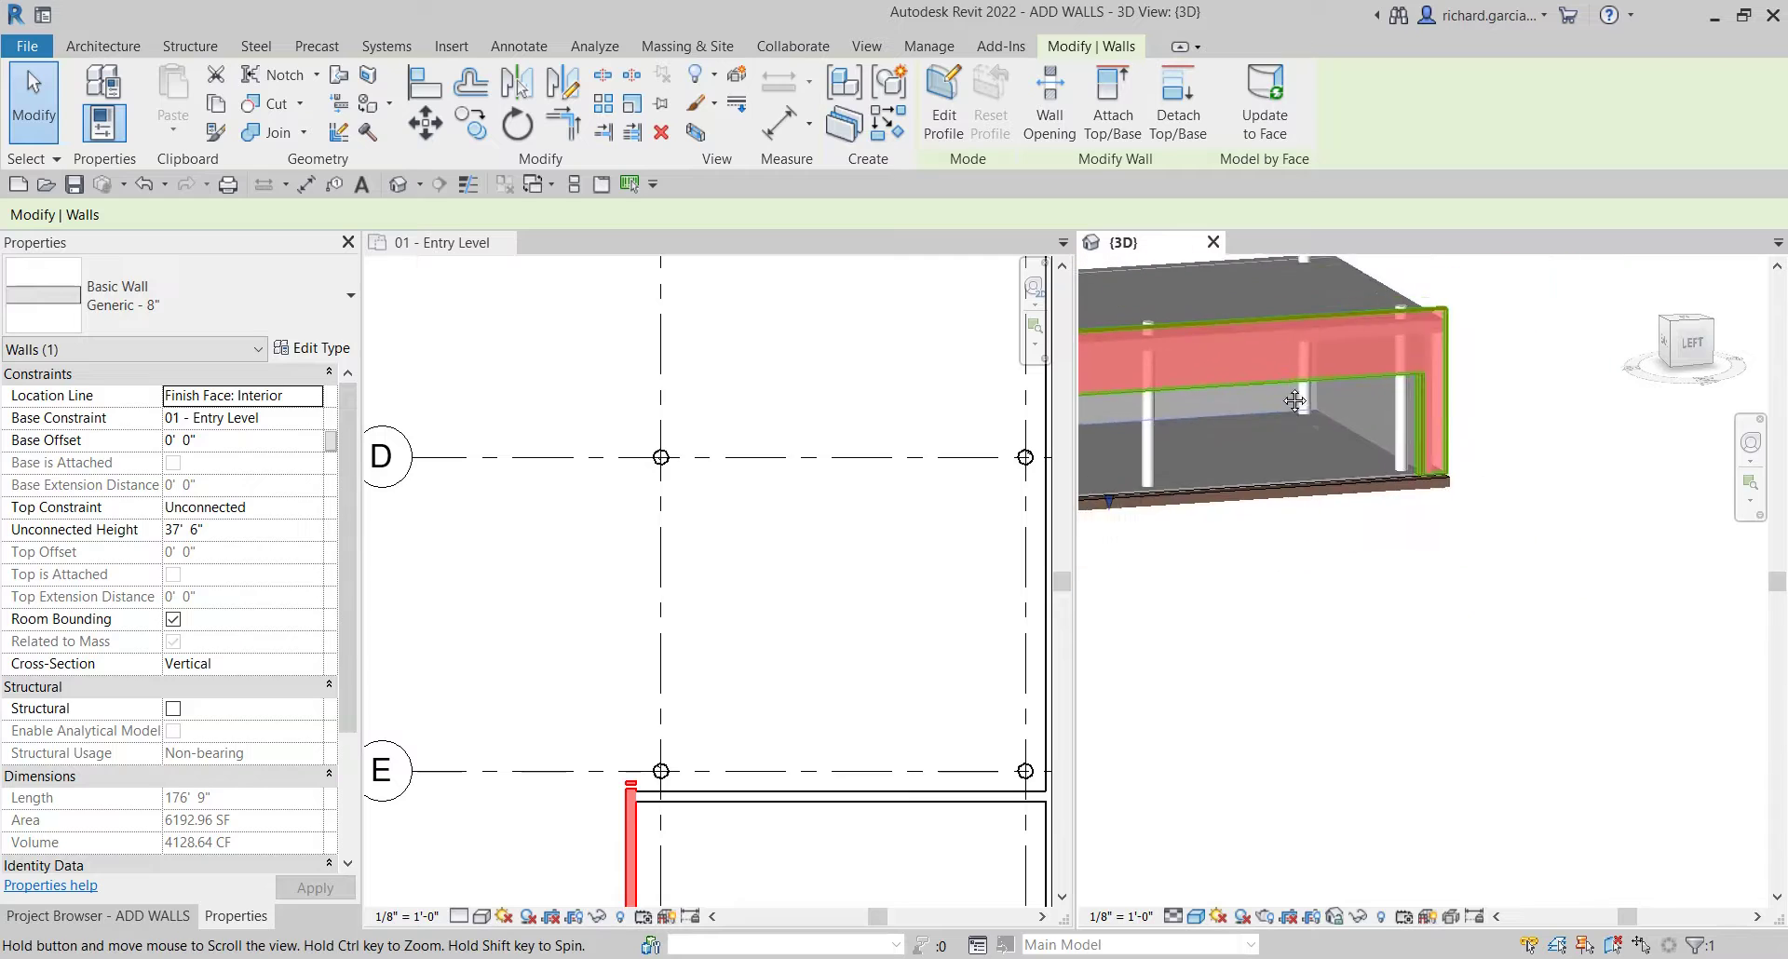
{"action": "left_click", "coordinate": [952, 103]}
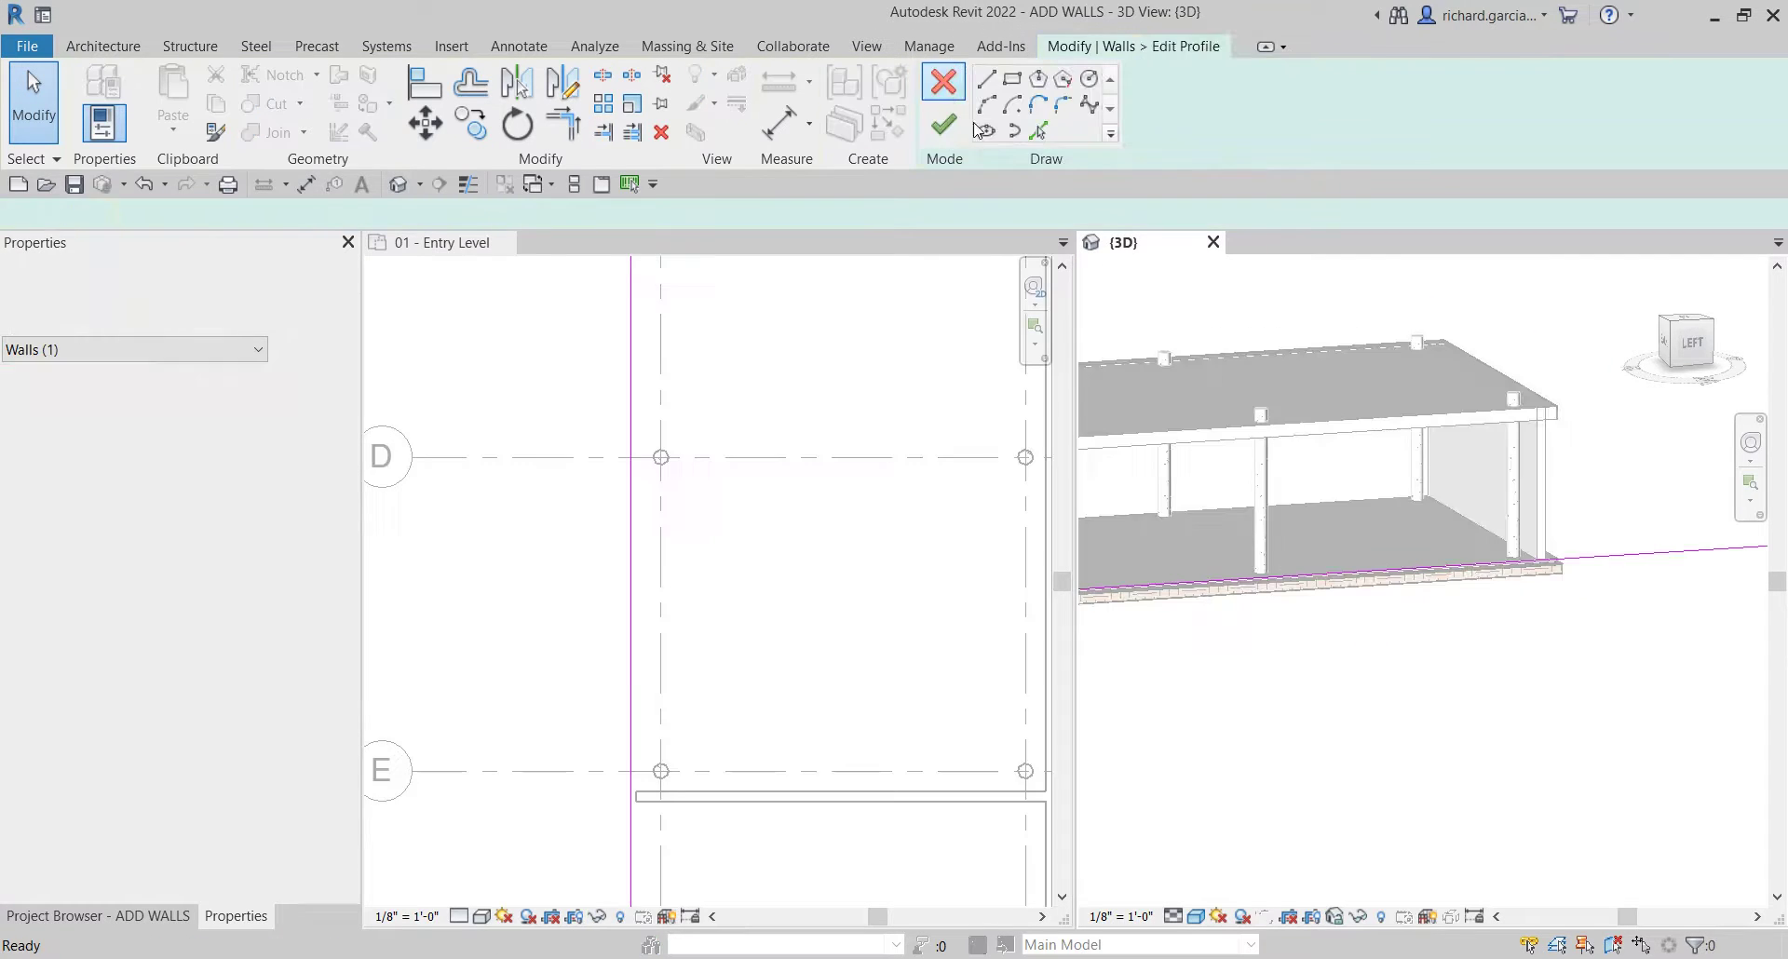
{"action": "mouse_move", "coordinate": [1612, 607]}
{"action": "middle_mouse_down", "text": "shift"}
{"action": "mouse_move", "coordinate": [1568, 591]}
{"action": "mouse_move", "coordinate": [1584, 626]}
{"action": "mouse_move", "coordinate": [1448, 593]}
{"action": "mouse_move", "coordinate": [1388, 679]}
{"action": "mouse_move", "coordinate": [1656, 651]}
{"action": "mouse_move", "coordinate": [1630, 638]}
{"action": "middle_mouse_up", "text": "shift"}
{"action": "scroll", "coordinate": [1622, 626], "scroll_direction": "up", "scroll_amount": 5}
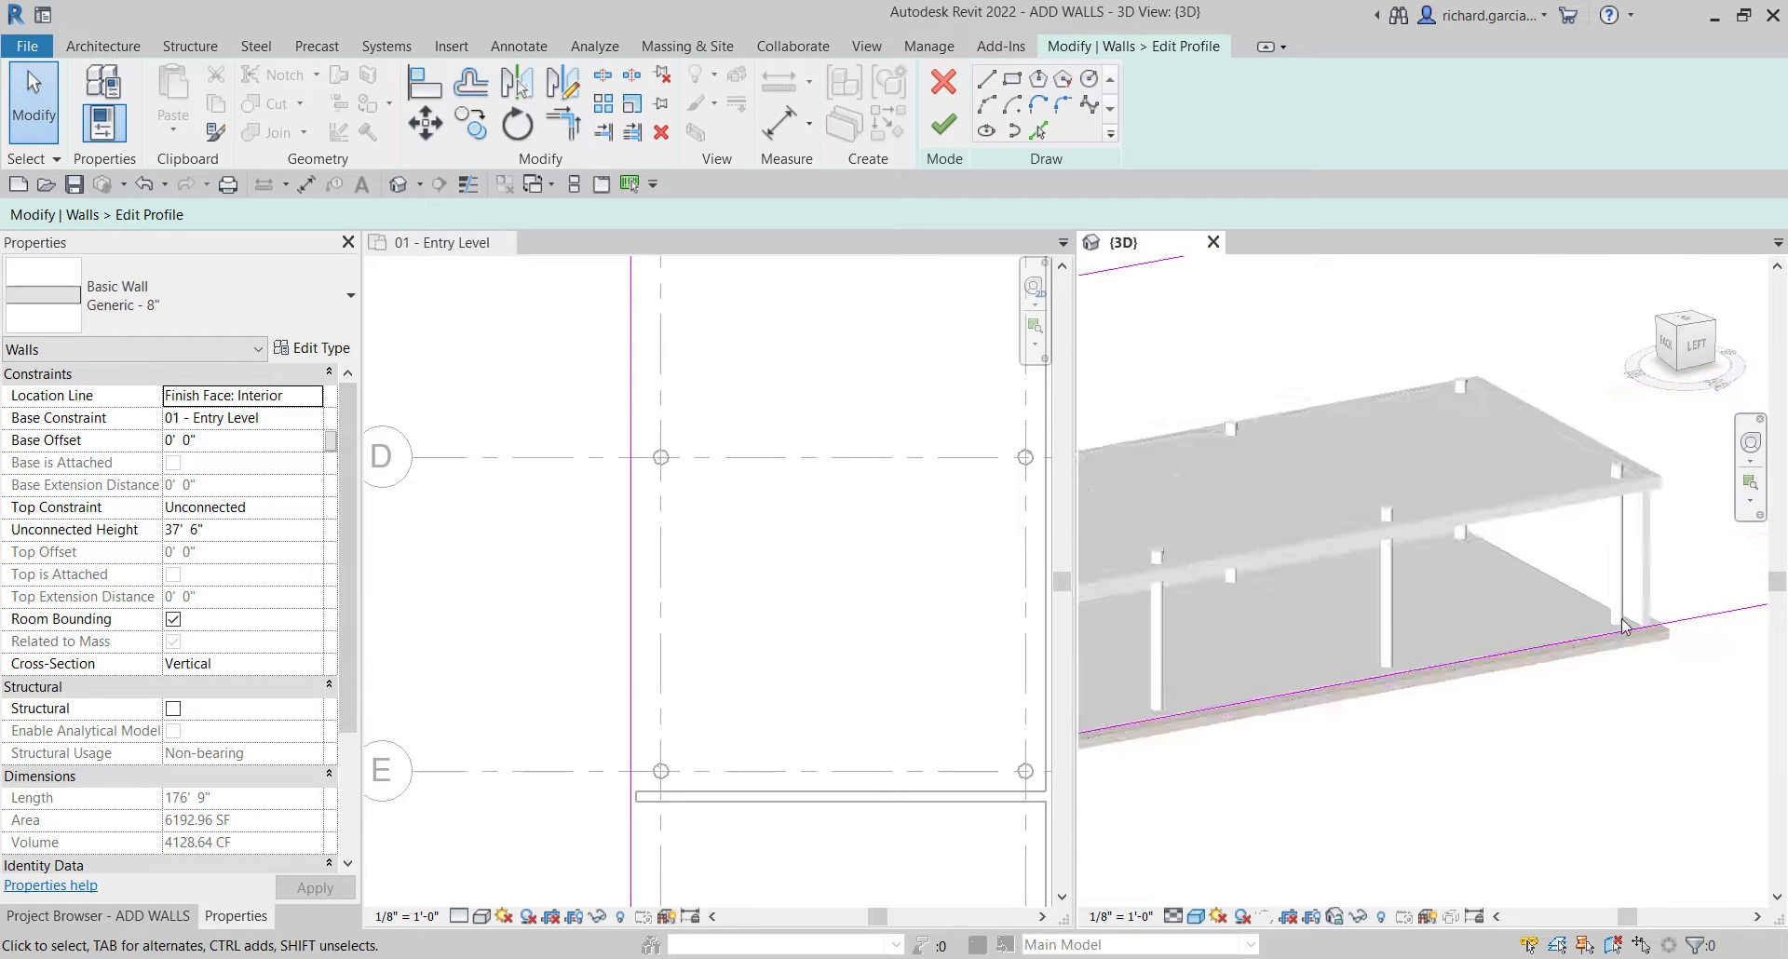
{"action": "scroll", "coordinate": [1622, 626], "scroll_direction": "down", "scroll_amount": 5}
{"action": "mouse_move", "coordinate": [1385, 627]}
{"action": "middle_mouse_down", "text": "shift"}
{"action": "mouse_move", "coordinate": [1695, 555]}
{"action": "mouse_move", "coordinate": [1365, 599]}
{"action": "middle_mouse_up", "text": "shift"}
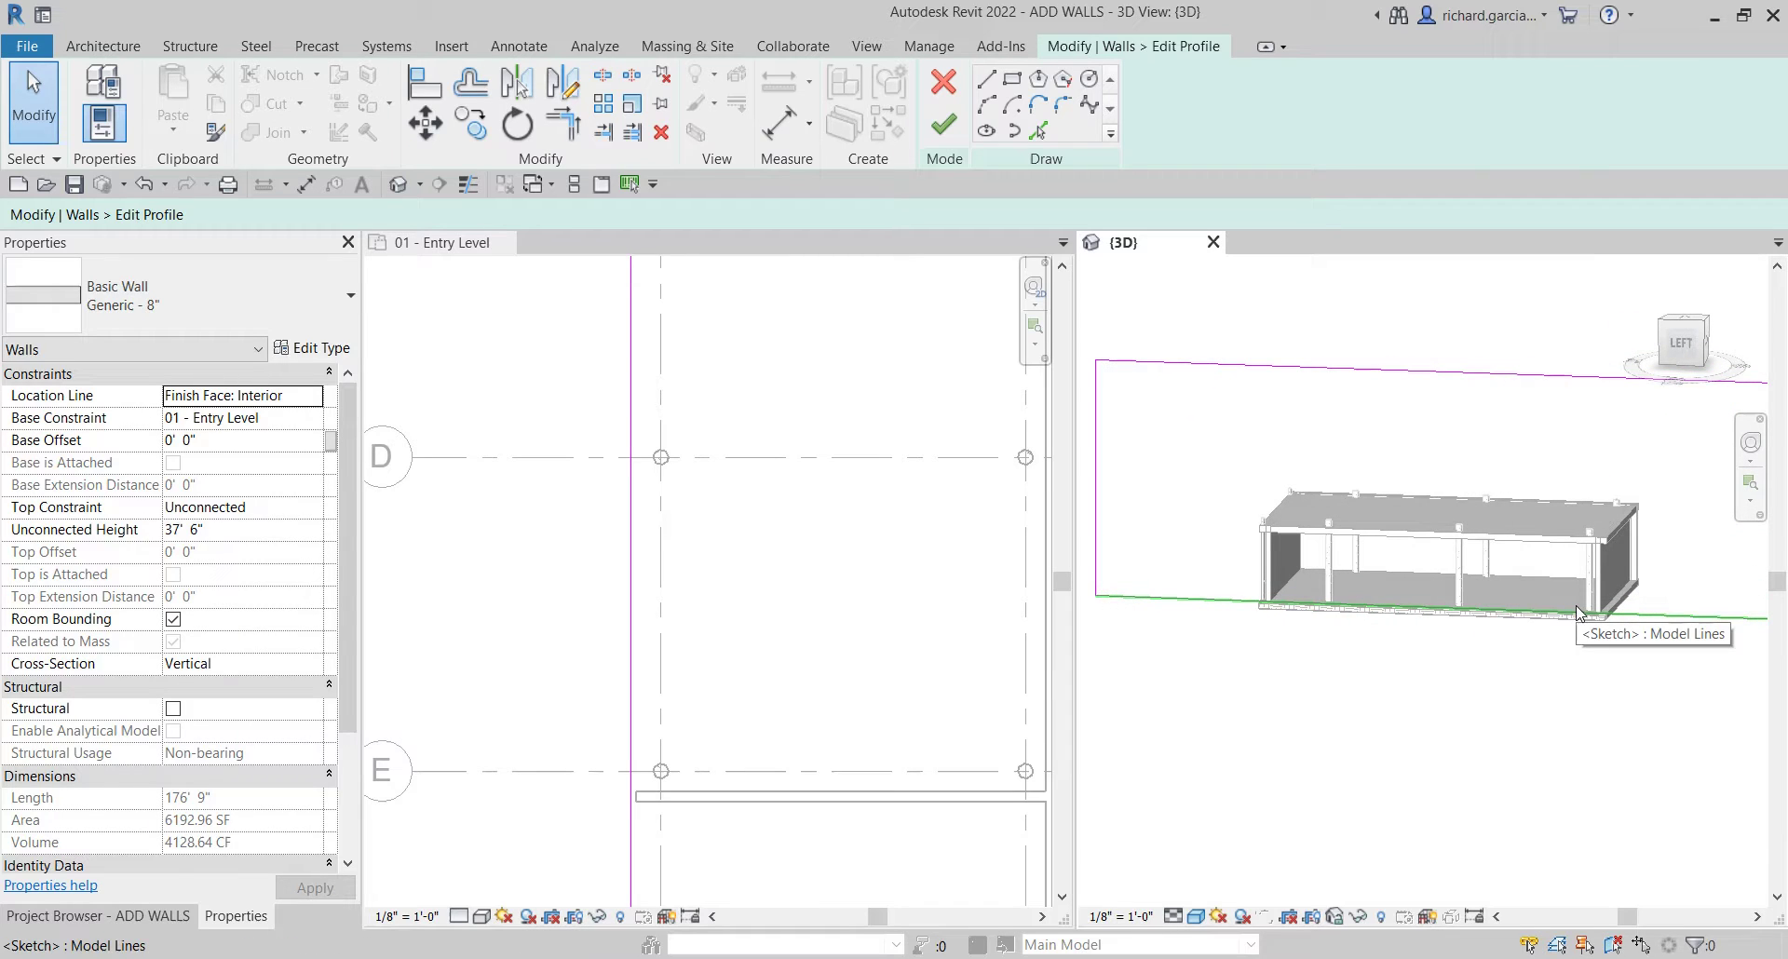
{"action": "left_click", "coordinate": [958, 72]}
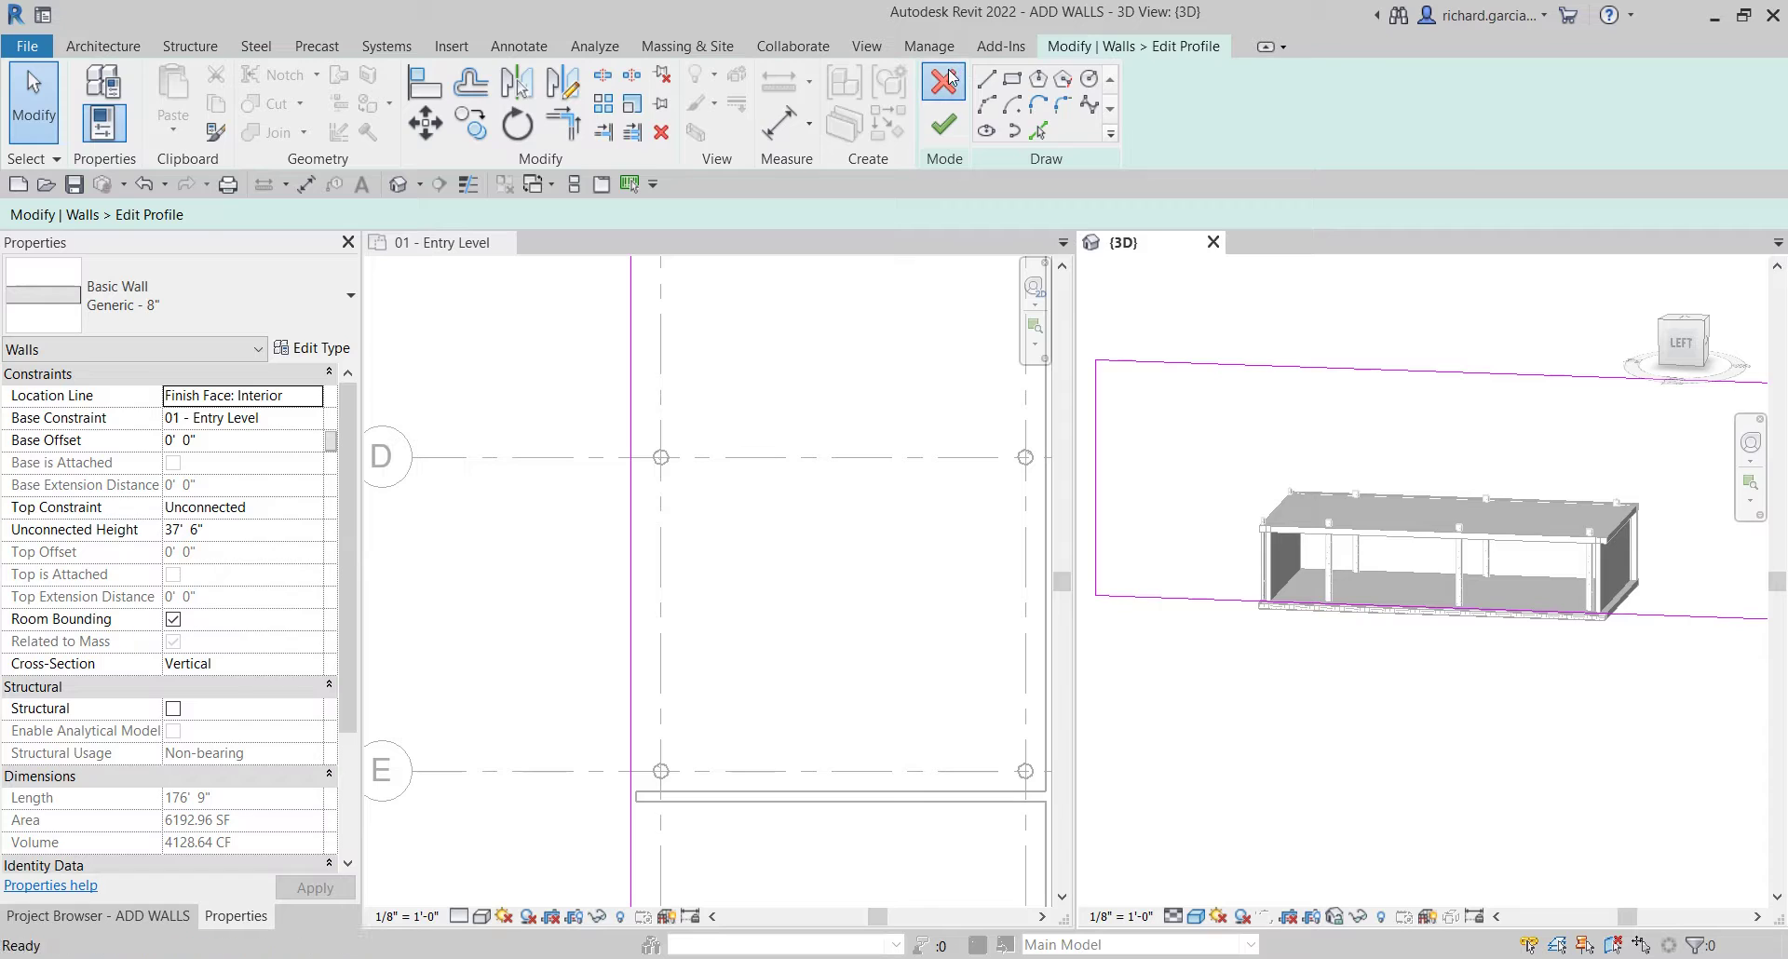
- Inspect the opening's edge near grid E in 3D, clear the wall selection and undo the last two wall openings
{"action": "scroll", "coordinate": [1469, 533], "scroll_direction": "up", "scroll_amount": 5}
{"action": "scroll", "coordinate": [1408, 547], "scroll_direction": "up", "scroll_amount": 3}
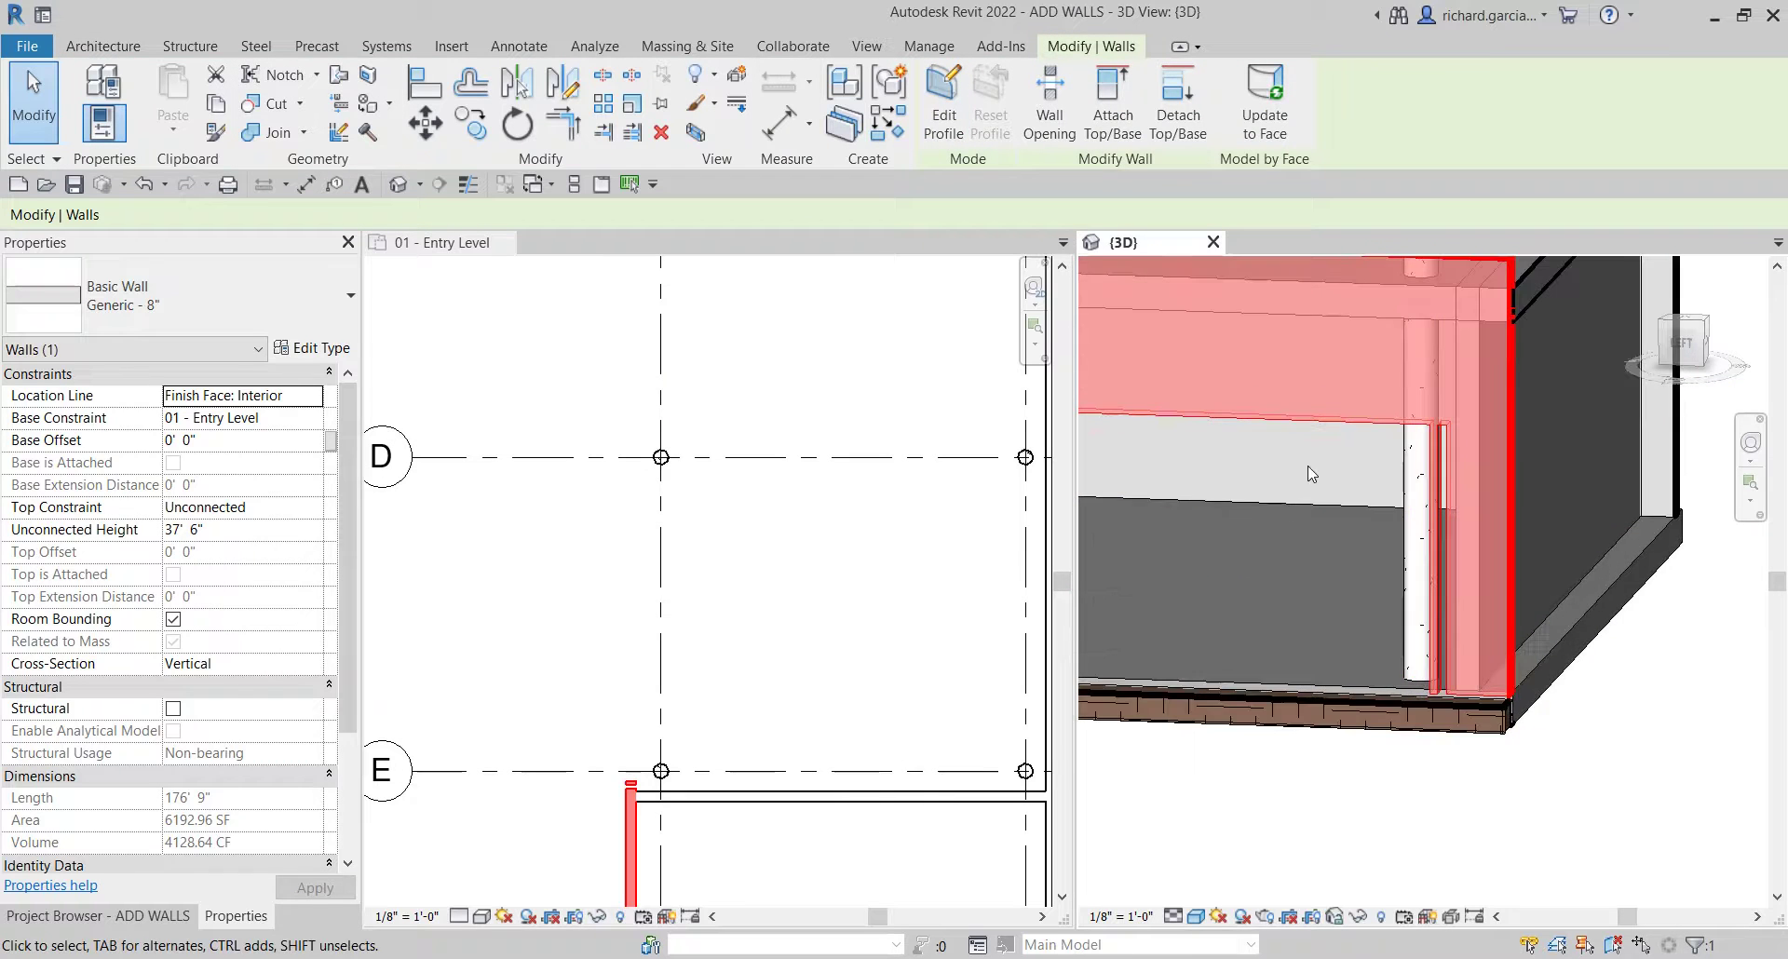
{"action": "scroll", "coordinate": [1420, 465], "scroll_direction": "up", "scroll_amount": 4}
{"action": "scroll", "coordinate": [1579, 605], "scroll_direction": "down", "scroll_amount": 5}
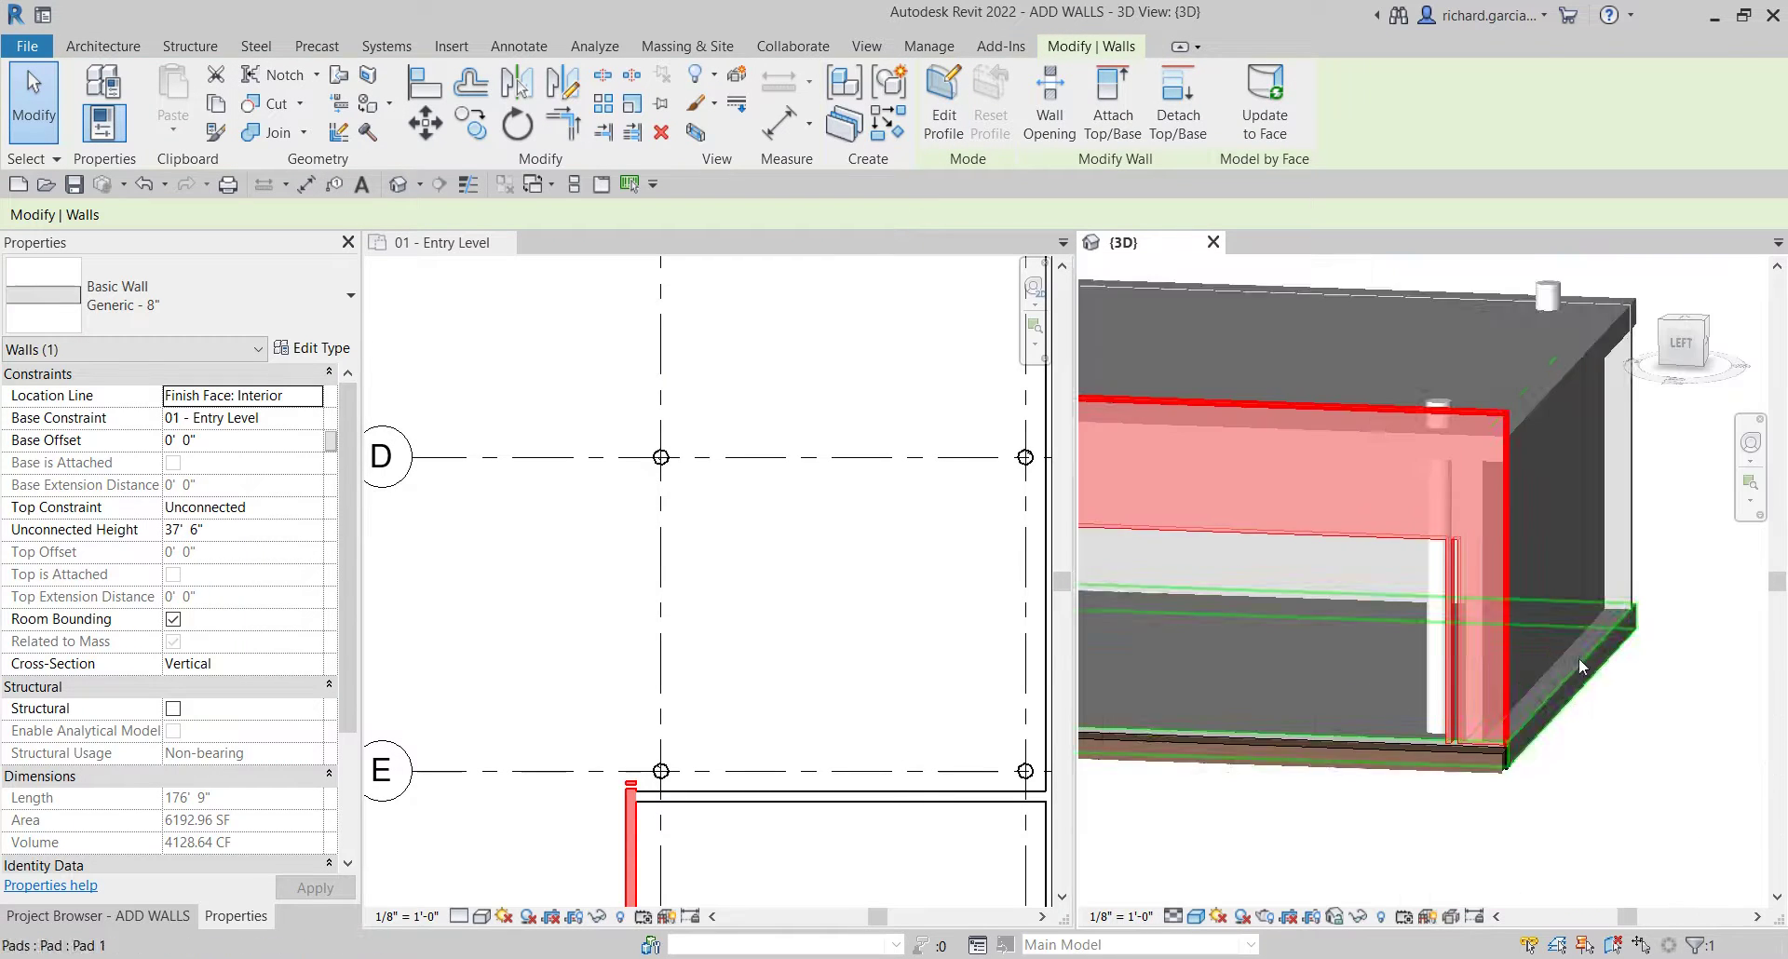
{"action": "key", "text": "Escape"}
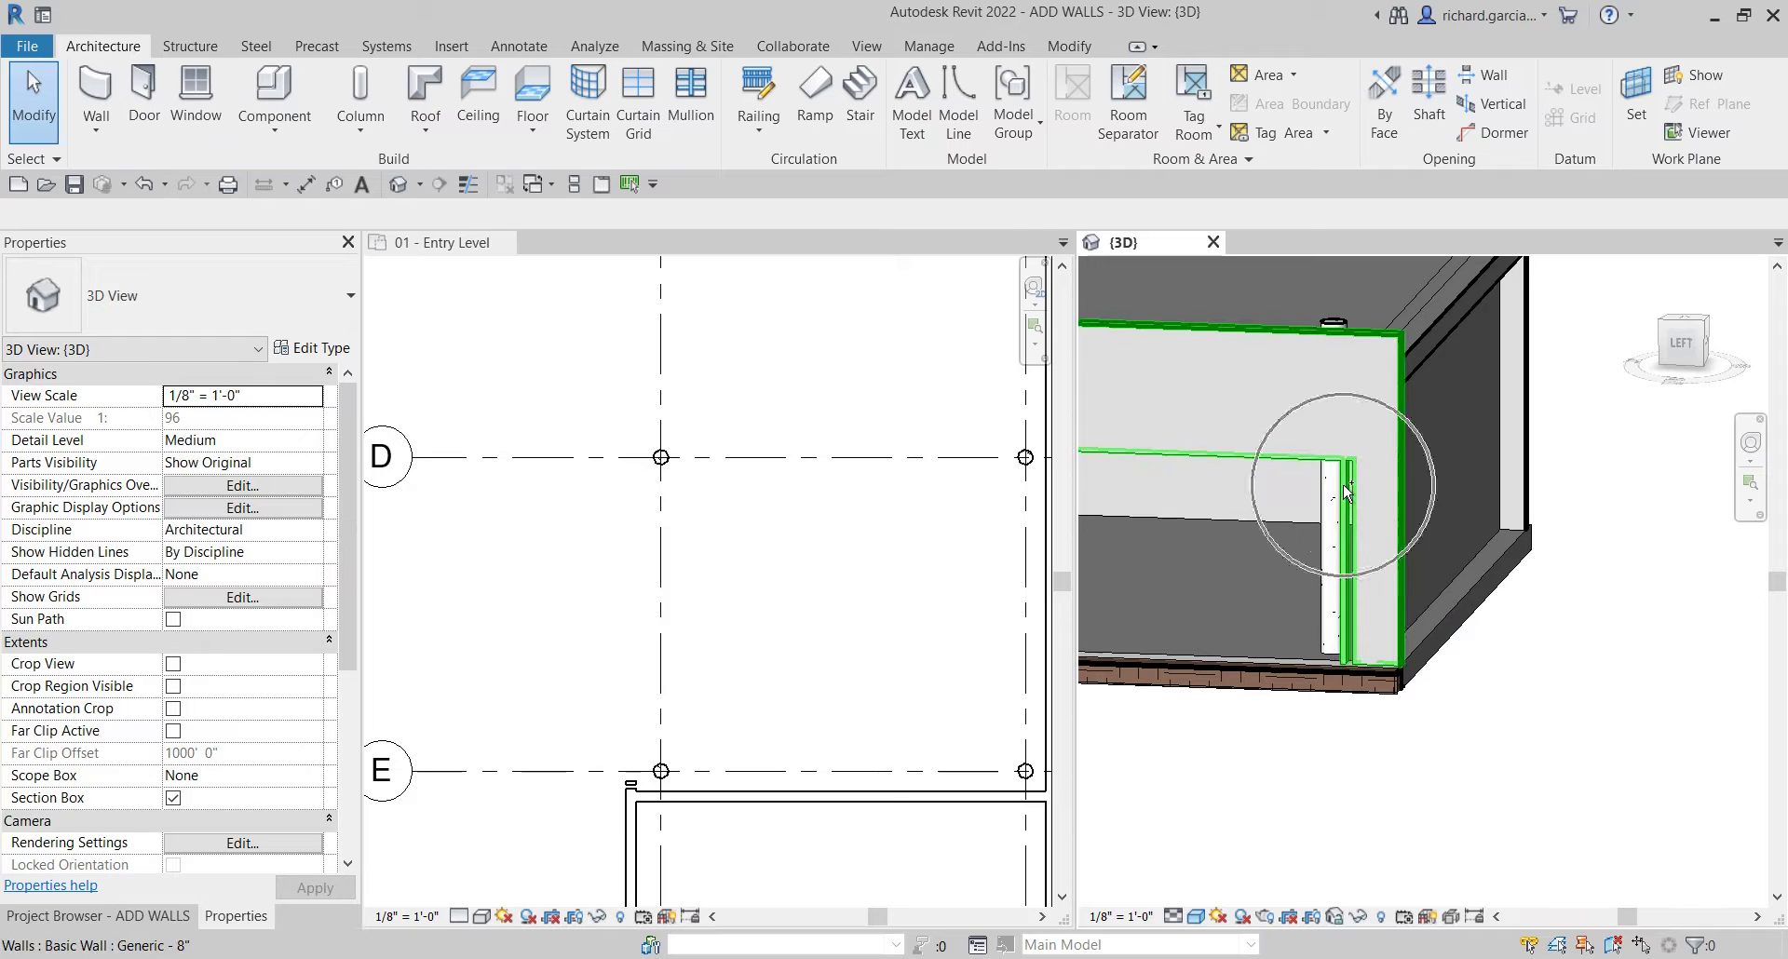
{"action": "scroll", "coordinate": [718, 603], "scroll_direction": "down", "scroll_amount": 3}
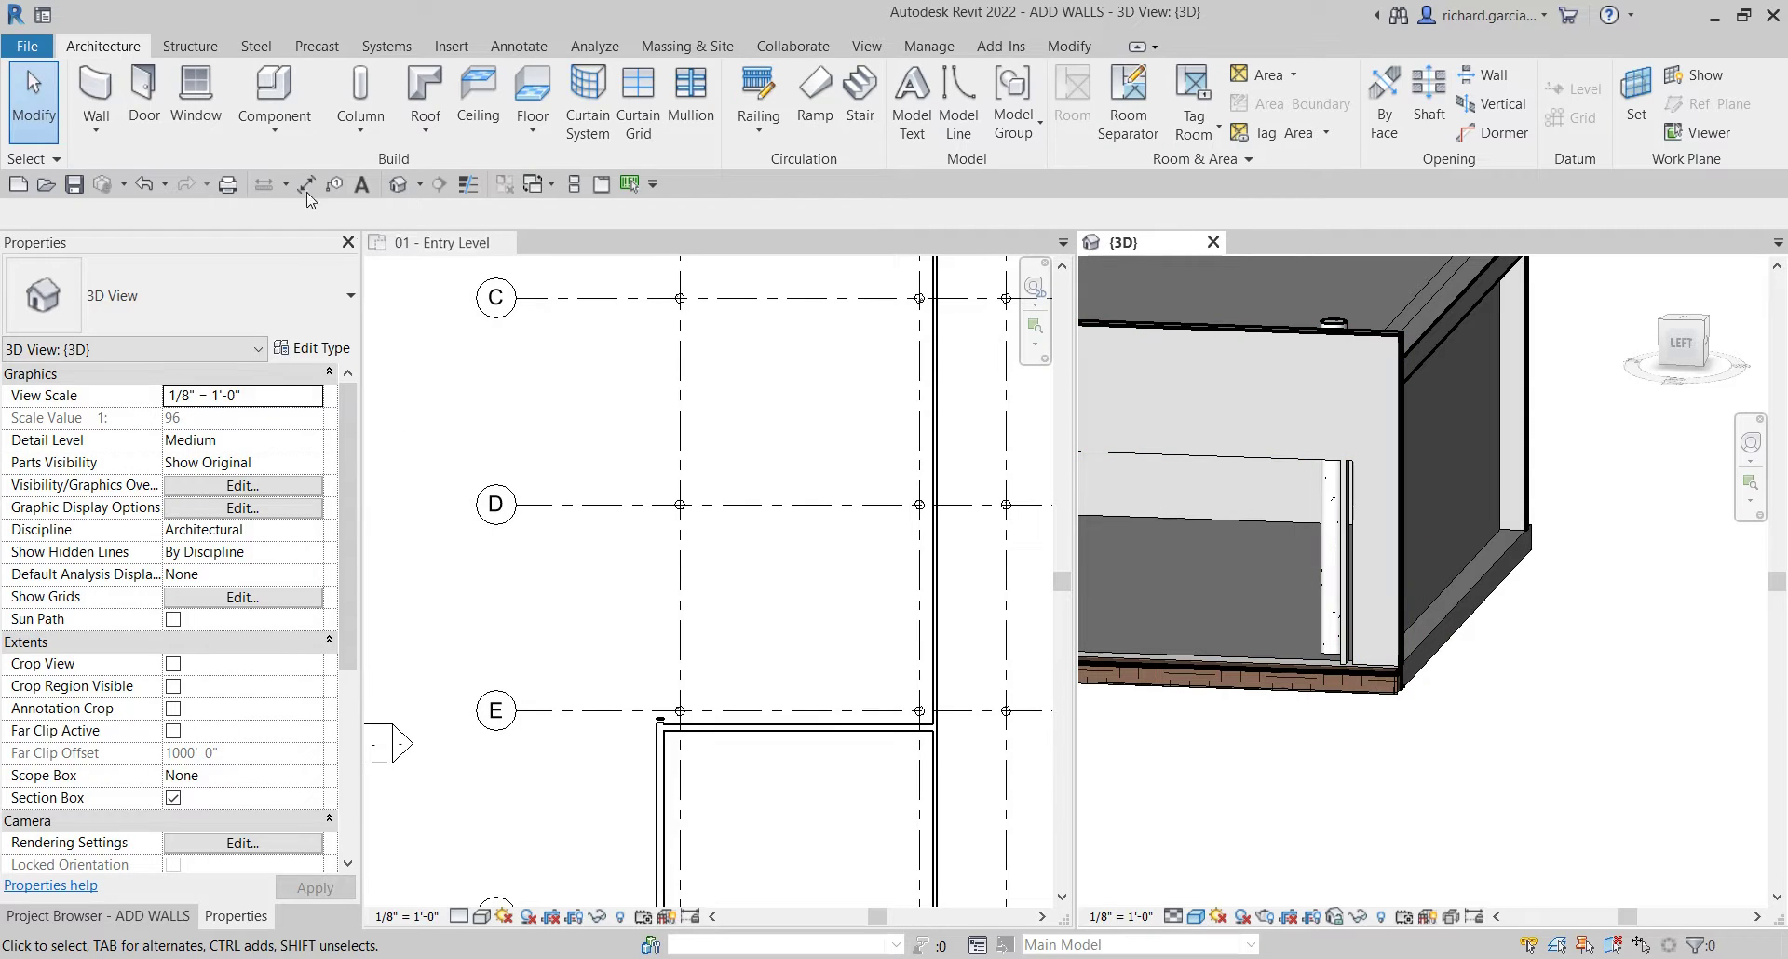
{"action": "left_click", "coordinate": [142, 185]}
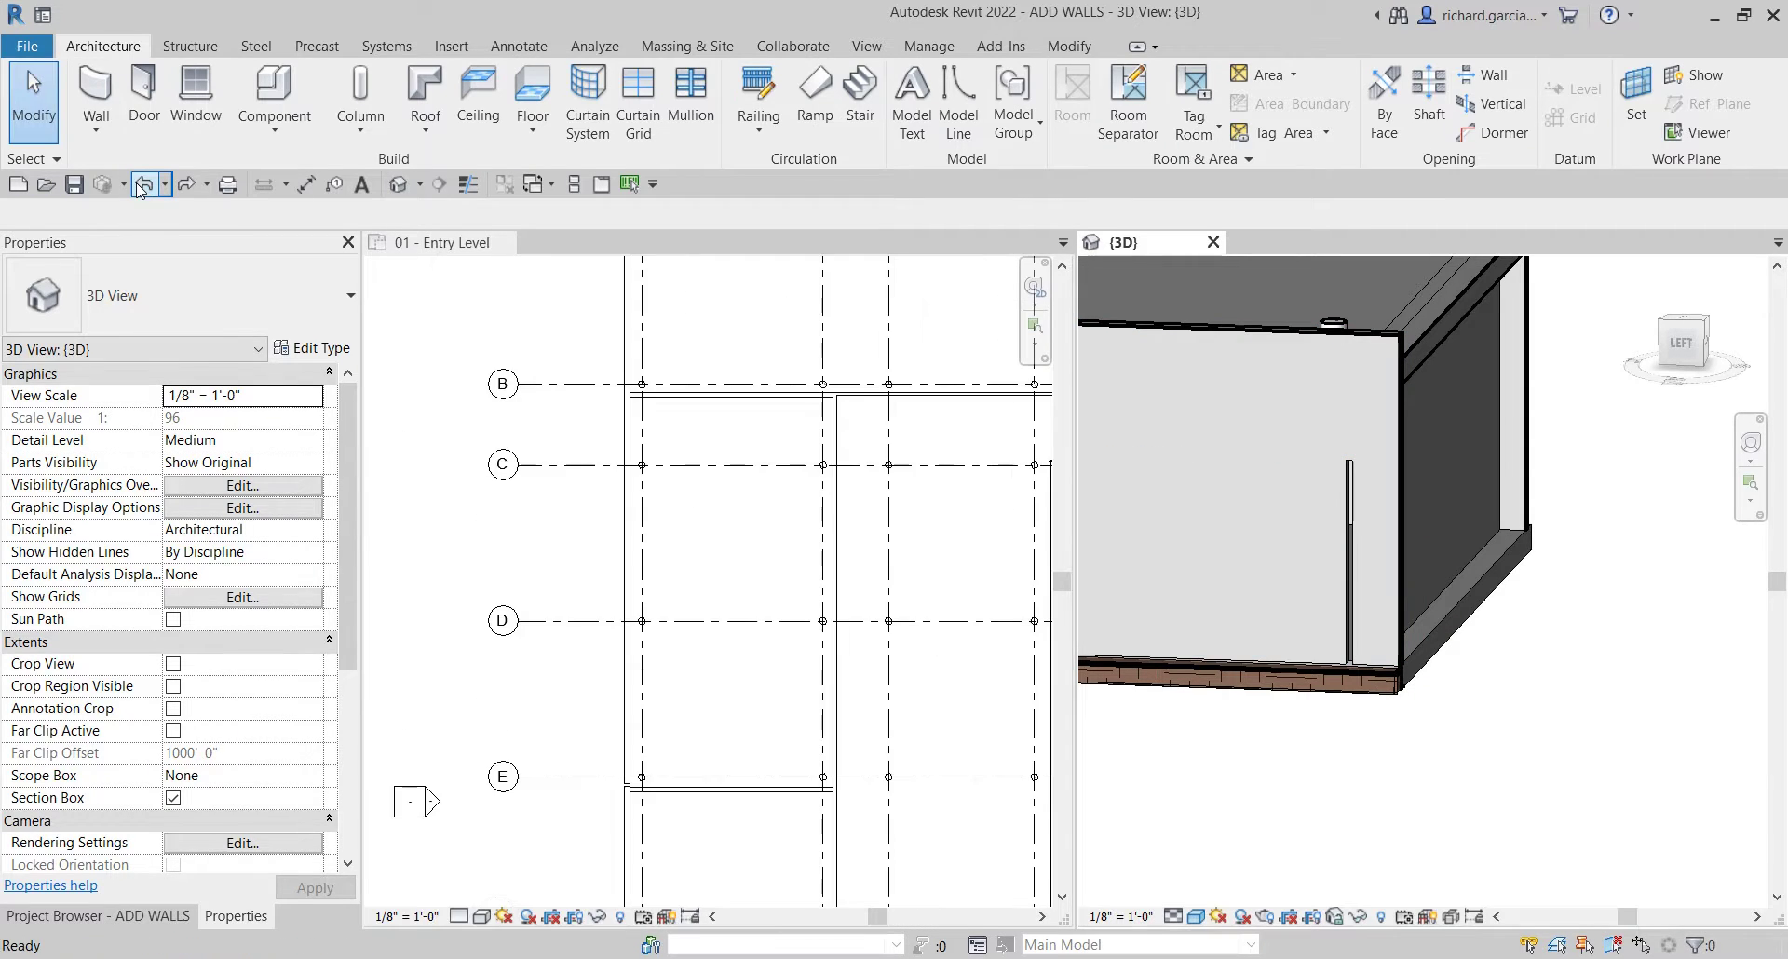
{"action": "left_click", "coordinate": [142, 185]}
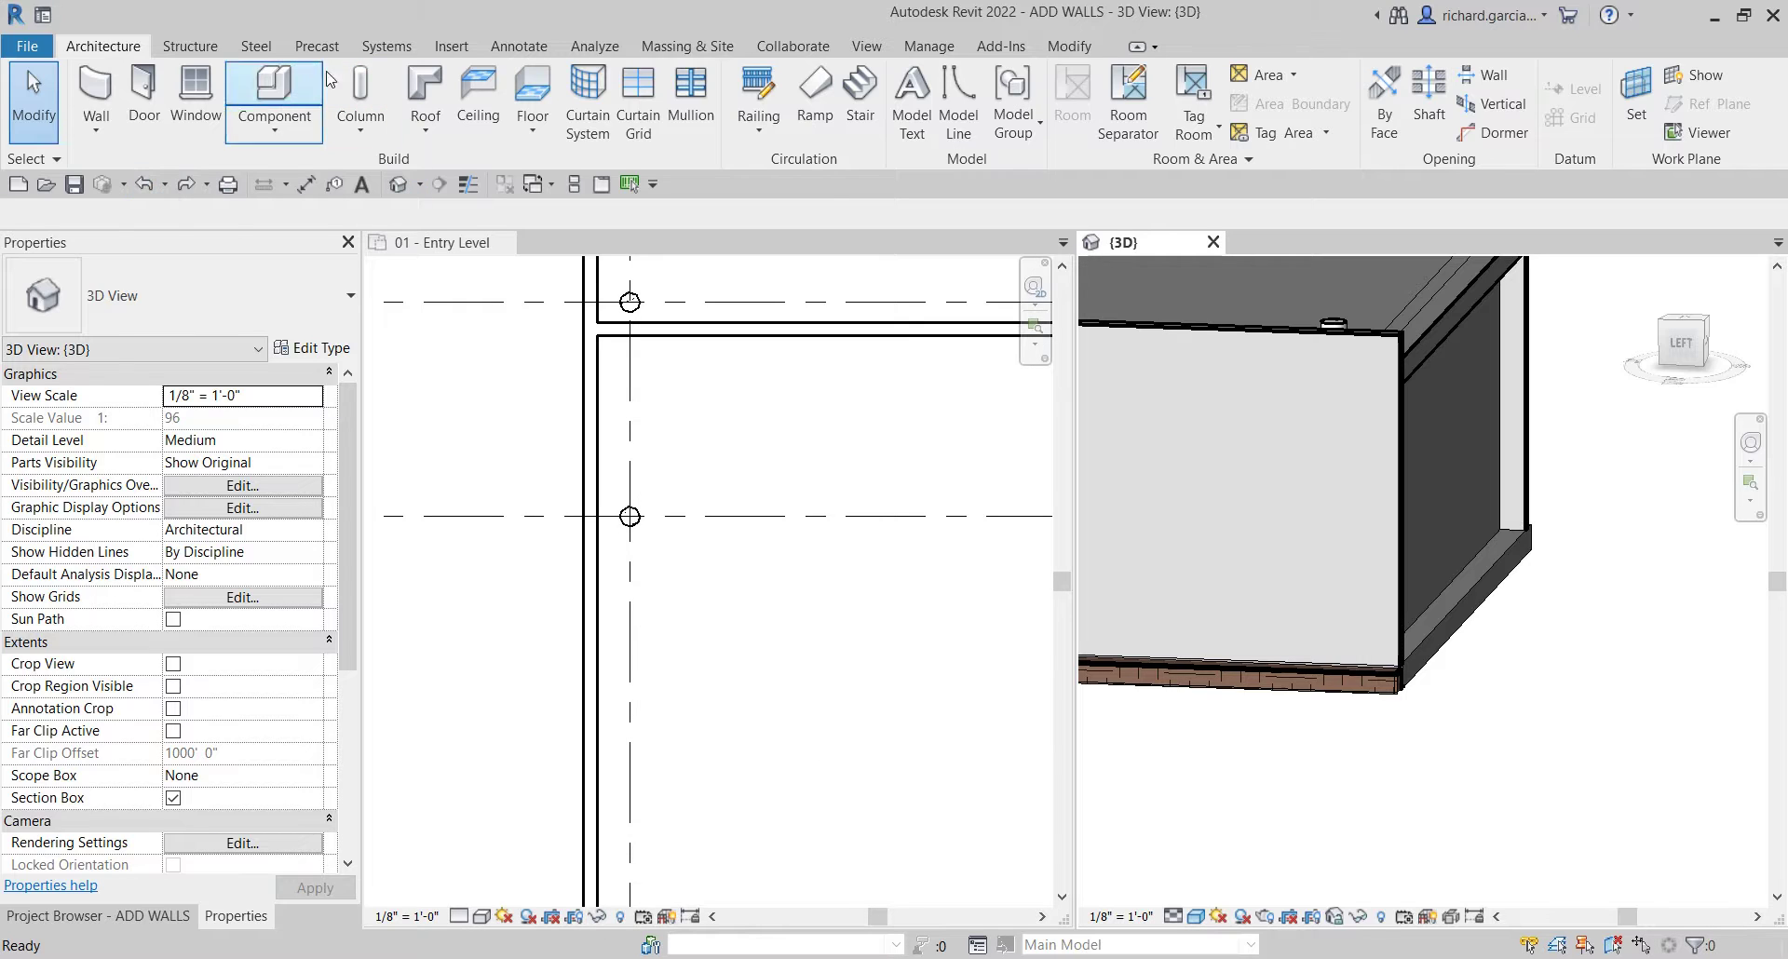
- Cut a rectangular wall opening in the west exterior wall from the cross wall near grid B to the one near grid E
{"action": "left_click", "coordinate": [1487, 76]}
{"action": "scroll", "coordinate": [588, 351], "scroll_direction": "up", "scroll_amount": 2}
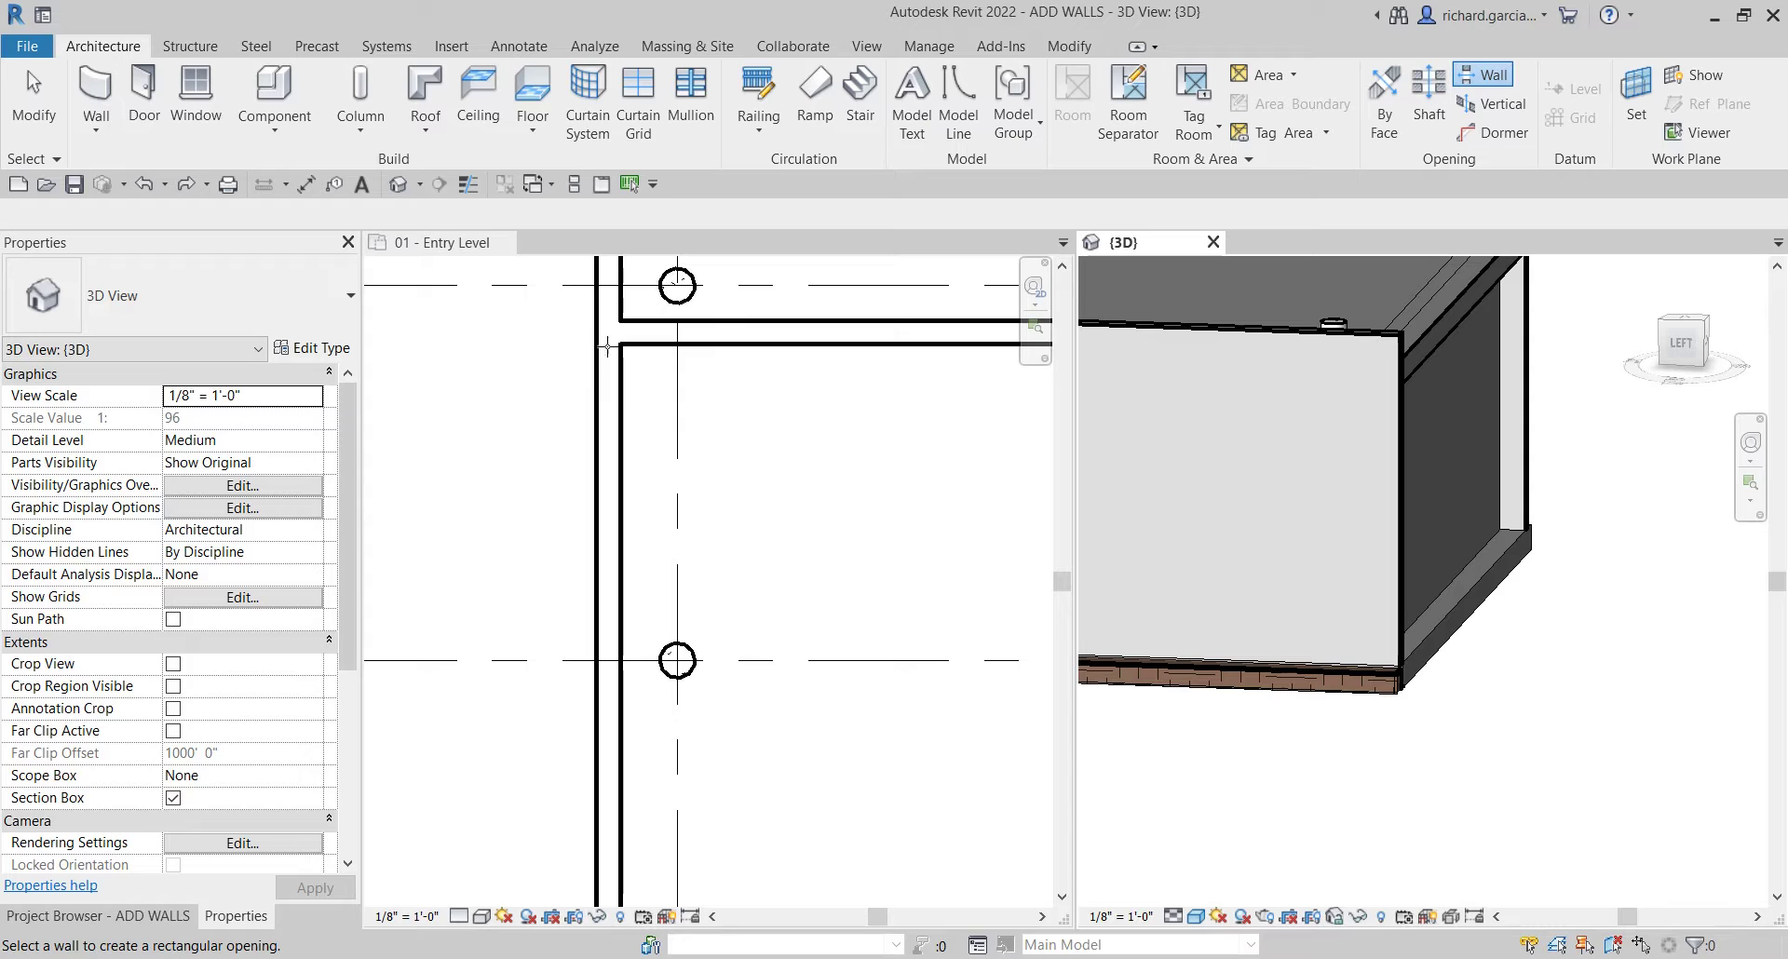
{"action": "left_click", "coordinate": [607, 342]}
{"action": "scroll", "coordinate": [637, 455], "scroll_direction": "down", "scroll_amount": 5}
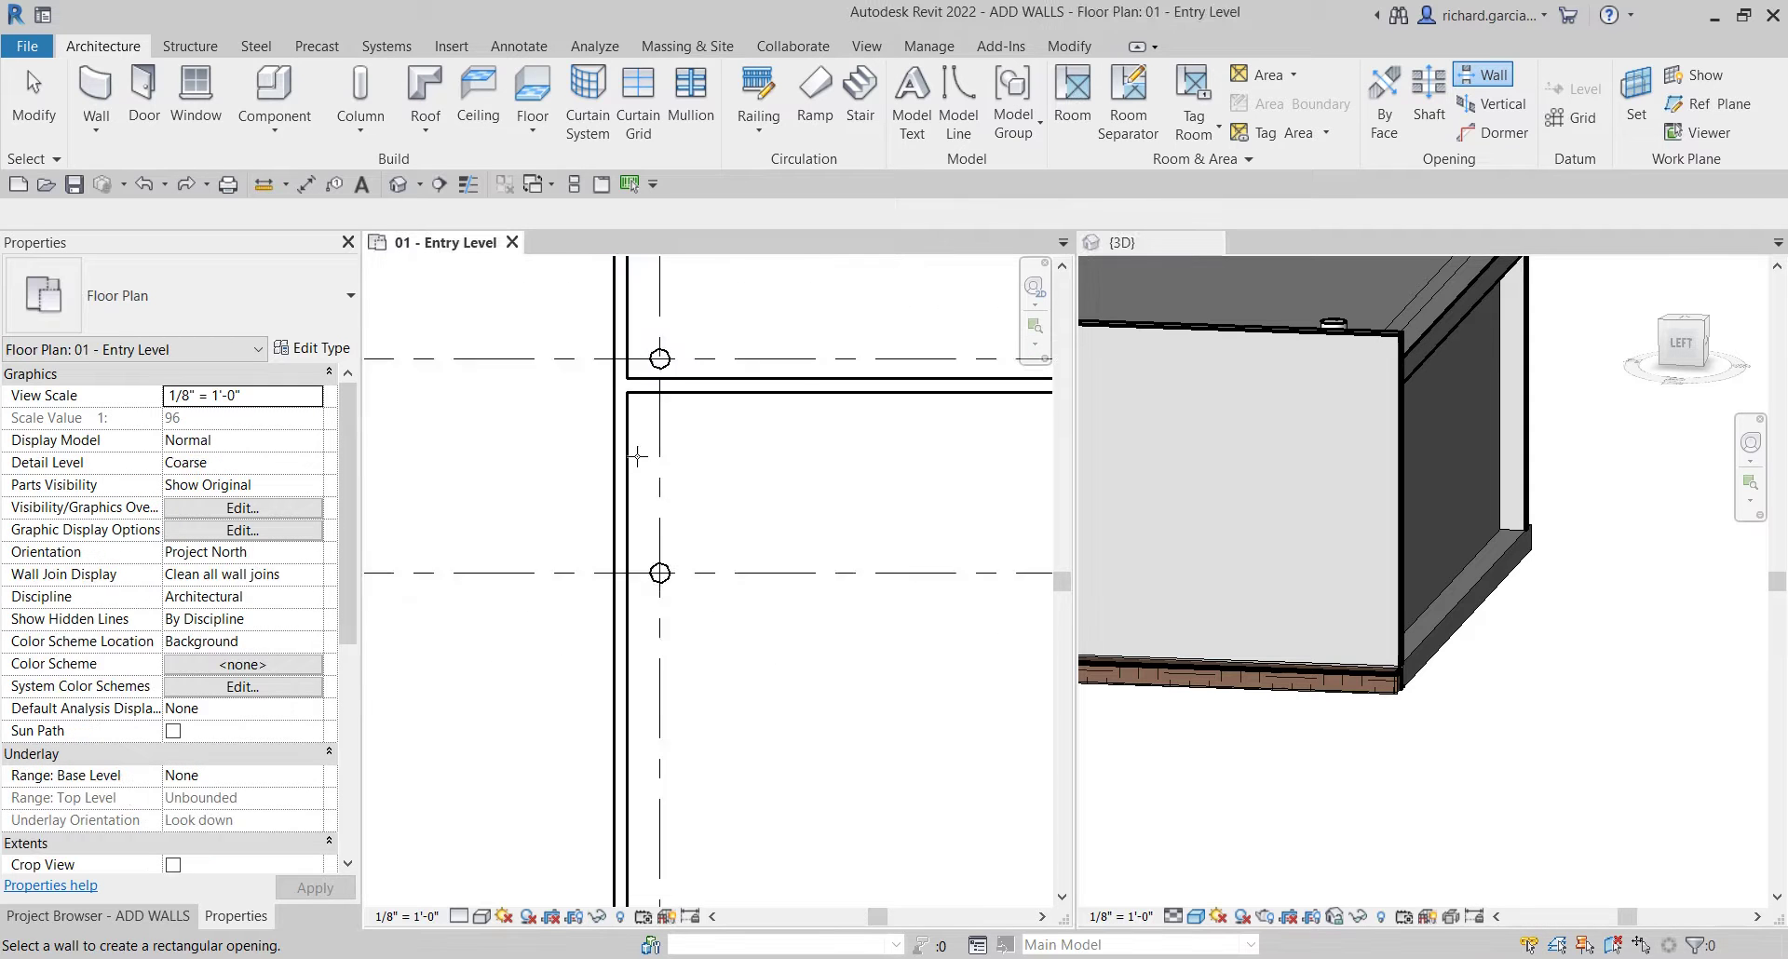
{"action": "middle_click_drag", "start_coordinate": [700, 533], "coordinate": [717, 518]}
{"action": "scroll", "coordinate": [670, 732], "scroll_direction": "up", "scroll_amount": 4}
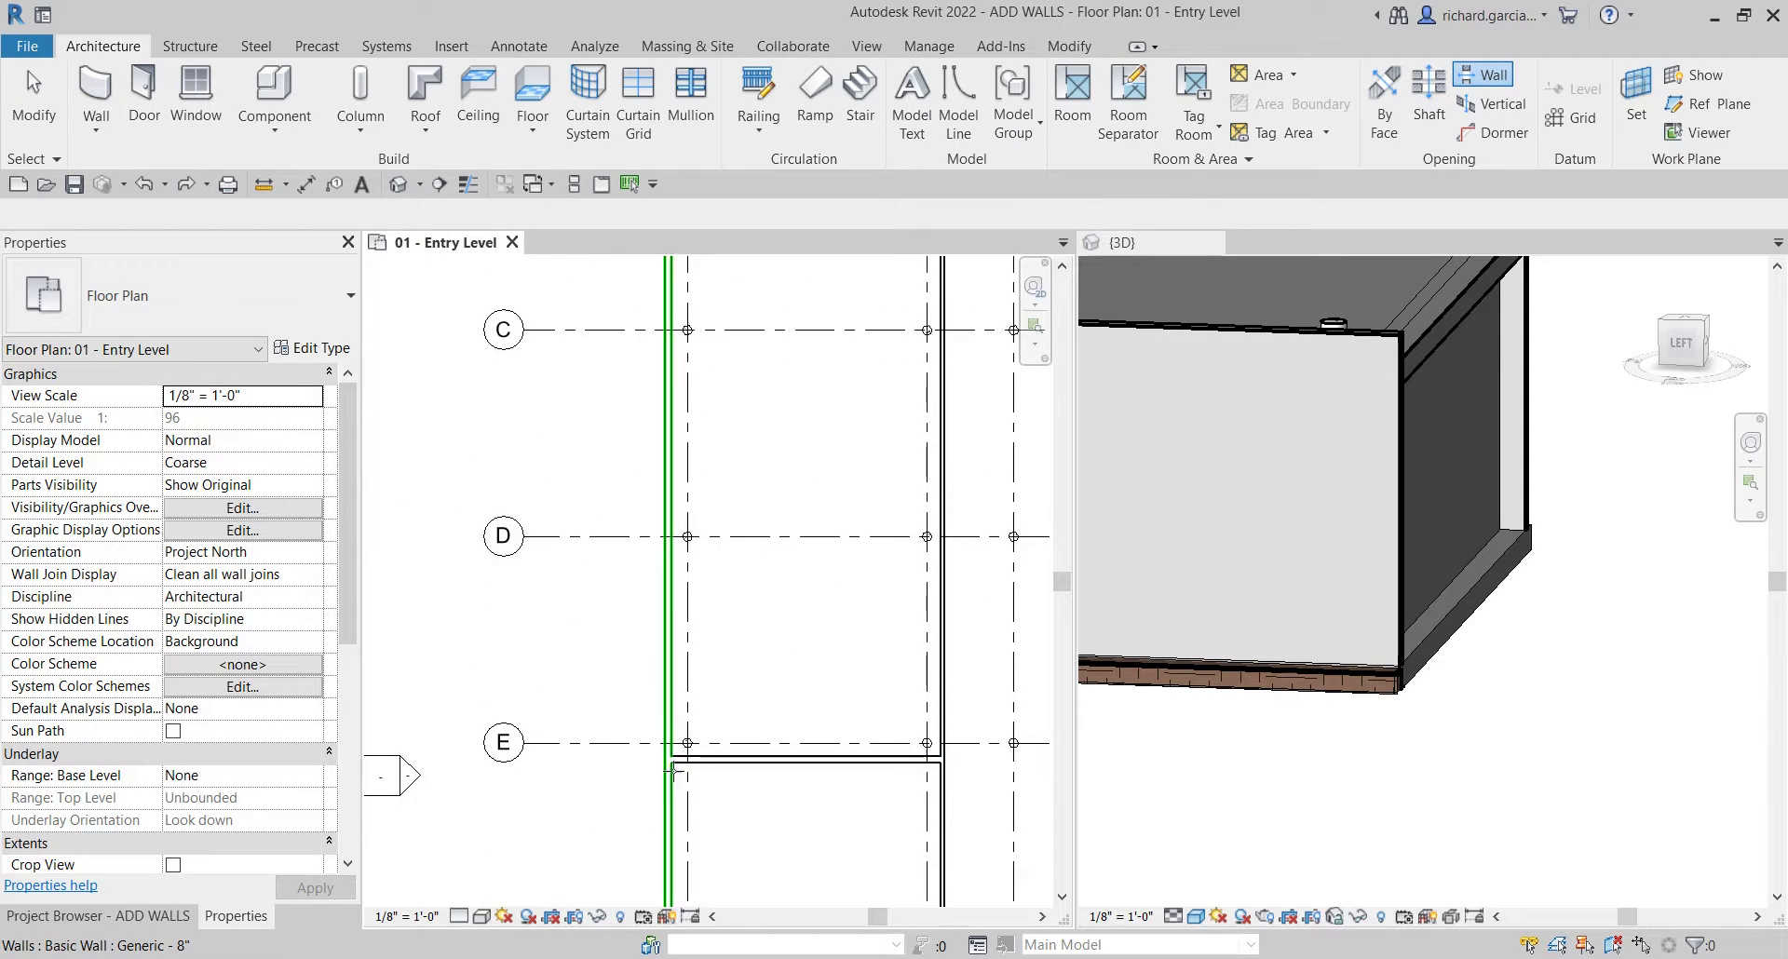
{"action": "left_click", "coordinate": [670, 735]}
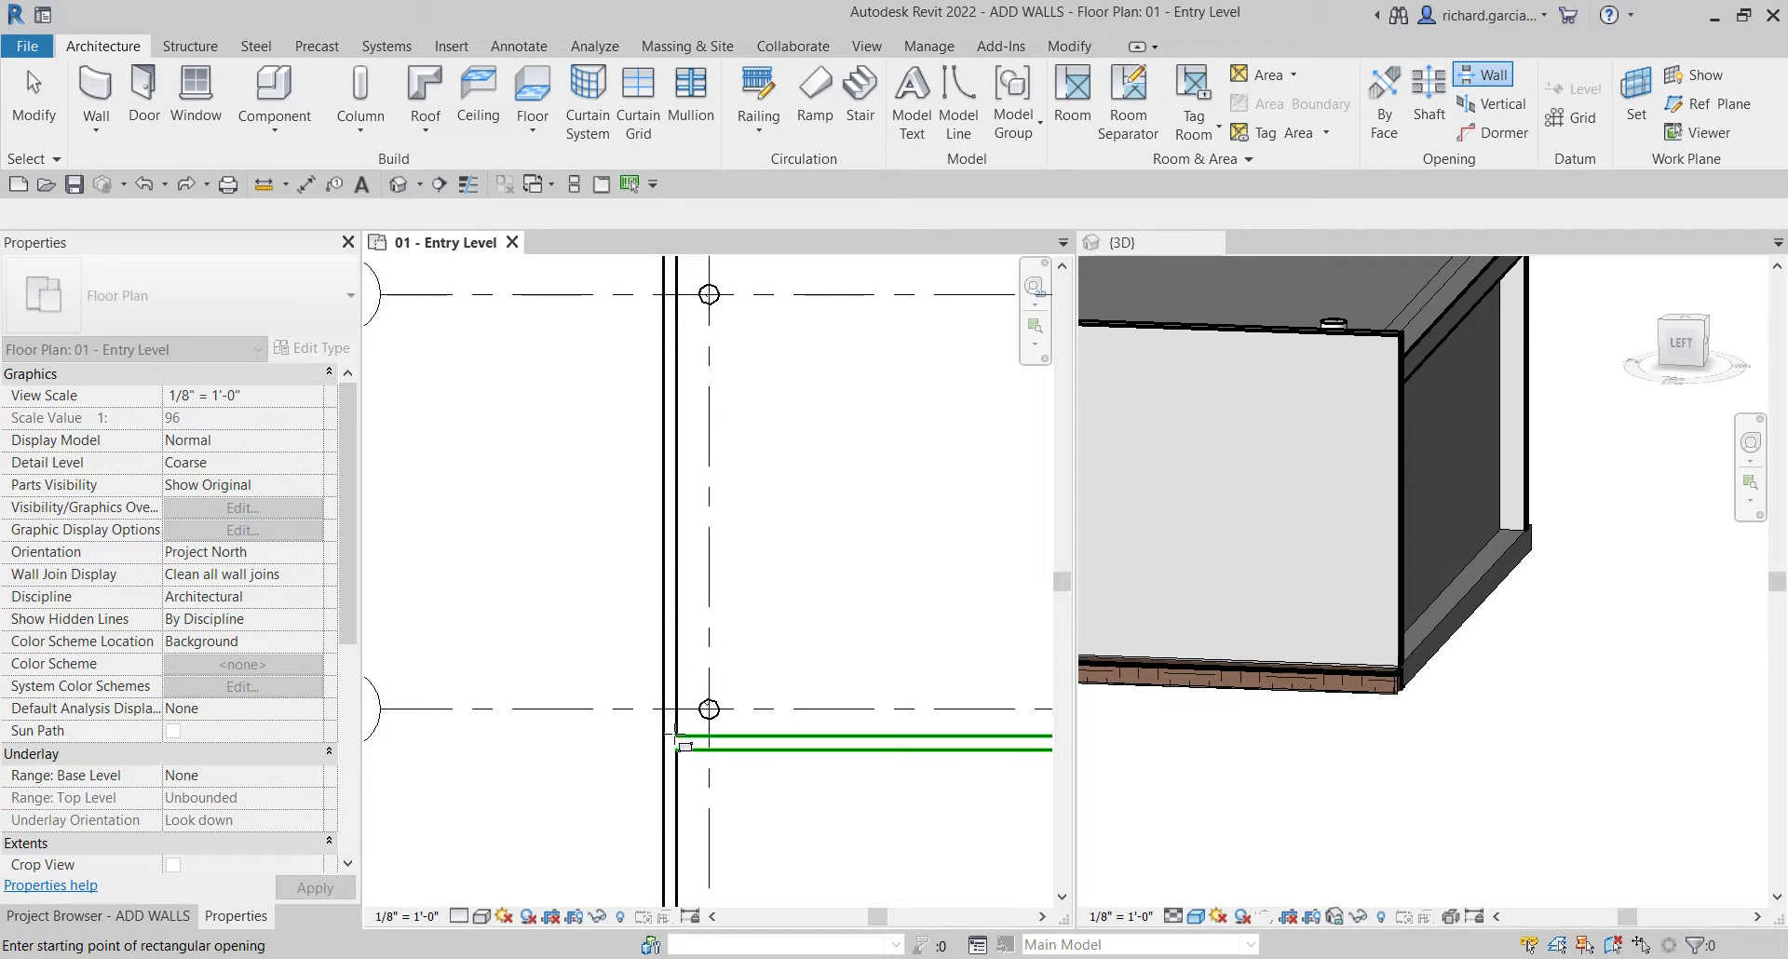
{"action": "scroll", "coordinate": [709, 648], "scroll_direction": "down", "scroll_amount": 3}
{"action": "middle_click_drag", "start_coordinate": [700, 573], "coordinate": [734, 658]}
{"action": "scroll", "coordinate": [718, 740], "scroll_direction": "up", "scroll_amount": 5}
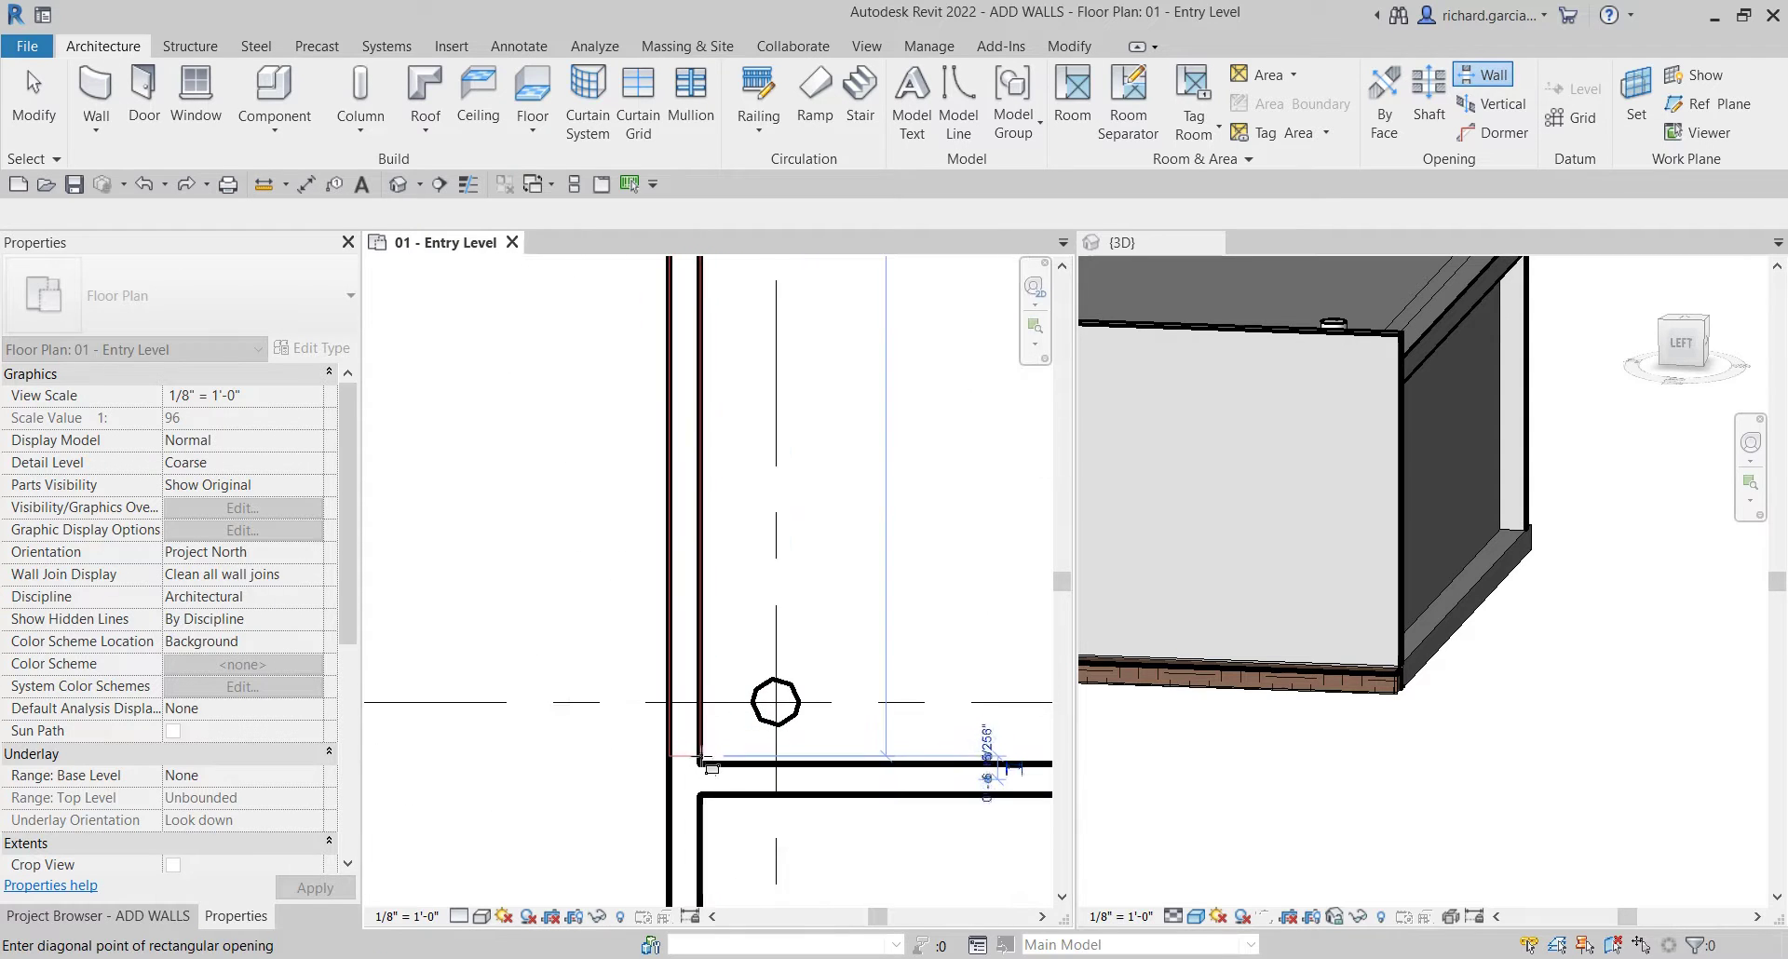
{"action": "left_click", "coordinate": [701, 762]}
{"action": "scroll", "coordinate": [716, 761], "scroll_direction": "down", "scroll_amount": 3}
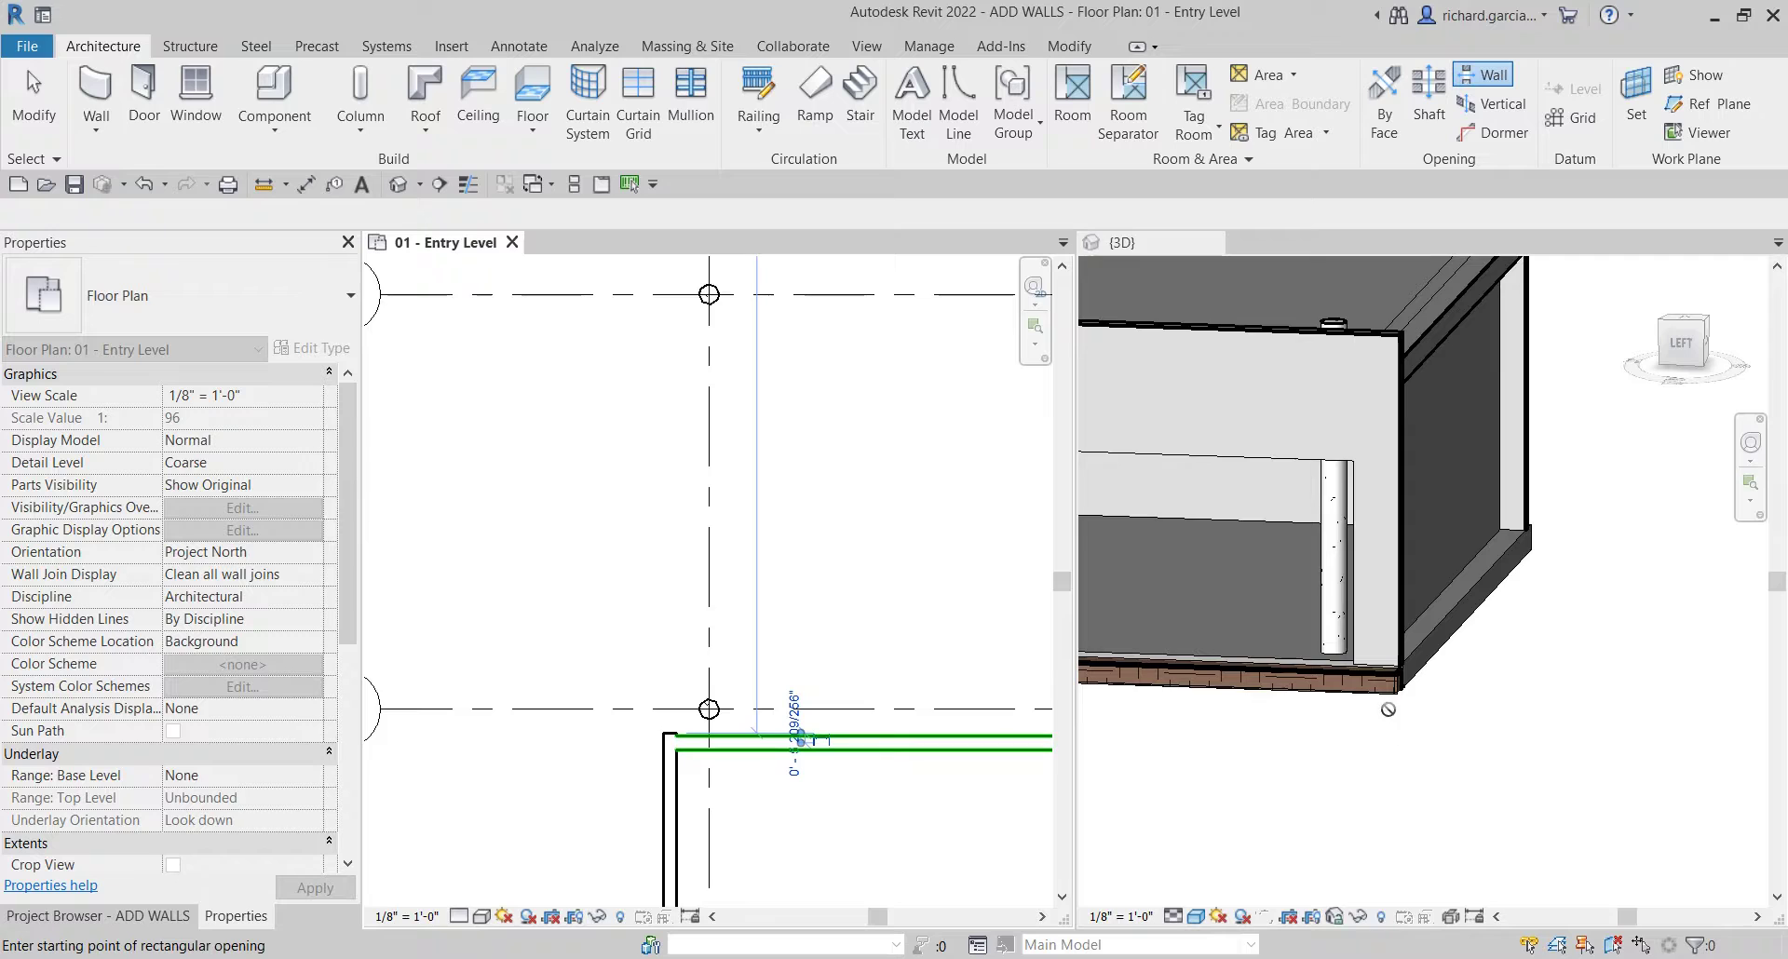
- Align the opening's edge near grid E with the north face of the adjoining cross wall
{"action": "scroll", "coordinate": [1384, 702], "scroll_direction": "down", "scroll_amount": 3}
{"action": "middle_click_drag", "start_coordinate": [1309, 733], "coordinate": [1433, 735], "text": "shift"}
{"action": "middle_click_drag", "start_coordinate": [1281, 756], "coordinate": [1452, 774], "text": "shift"}
{"action": "scroll", "coordinate": [678, 736], "scroll_direction": "up", "scroll_amount": 4}
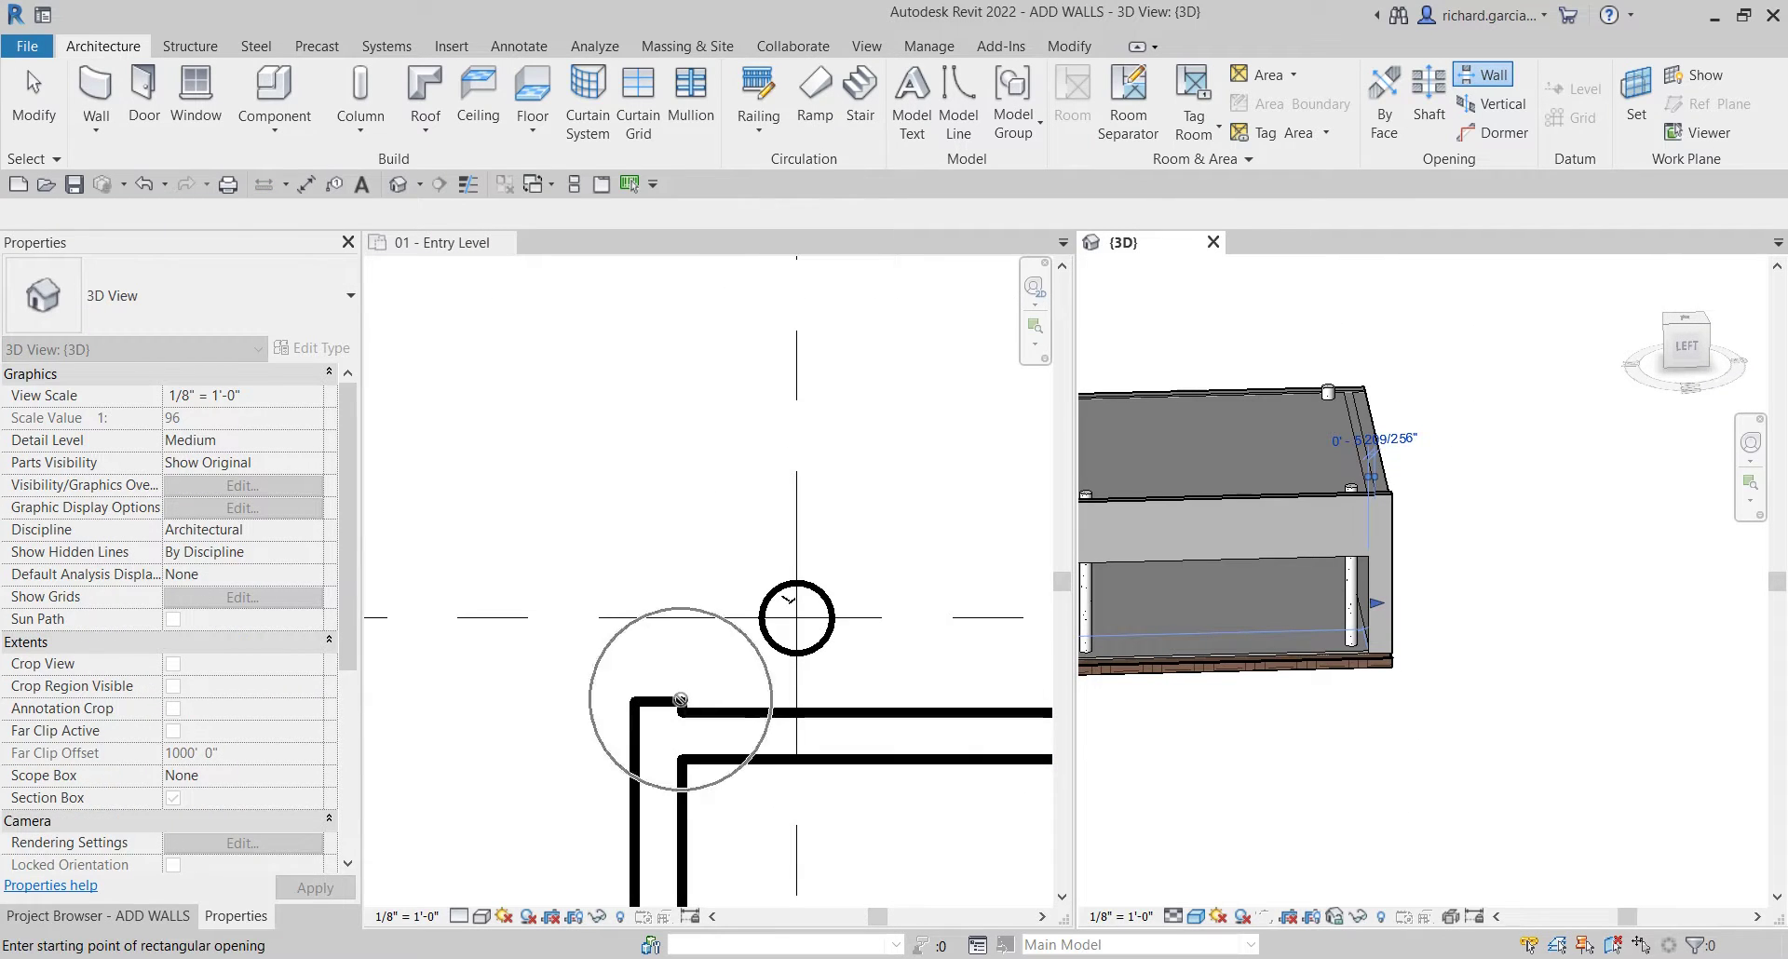
{"action": "left_click", "coordinate": [1070, 47]}
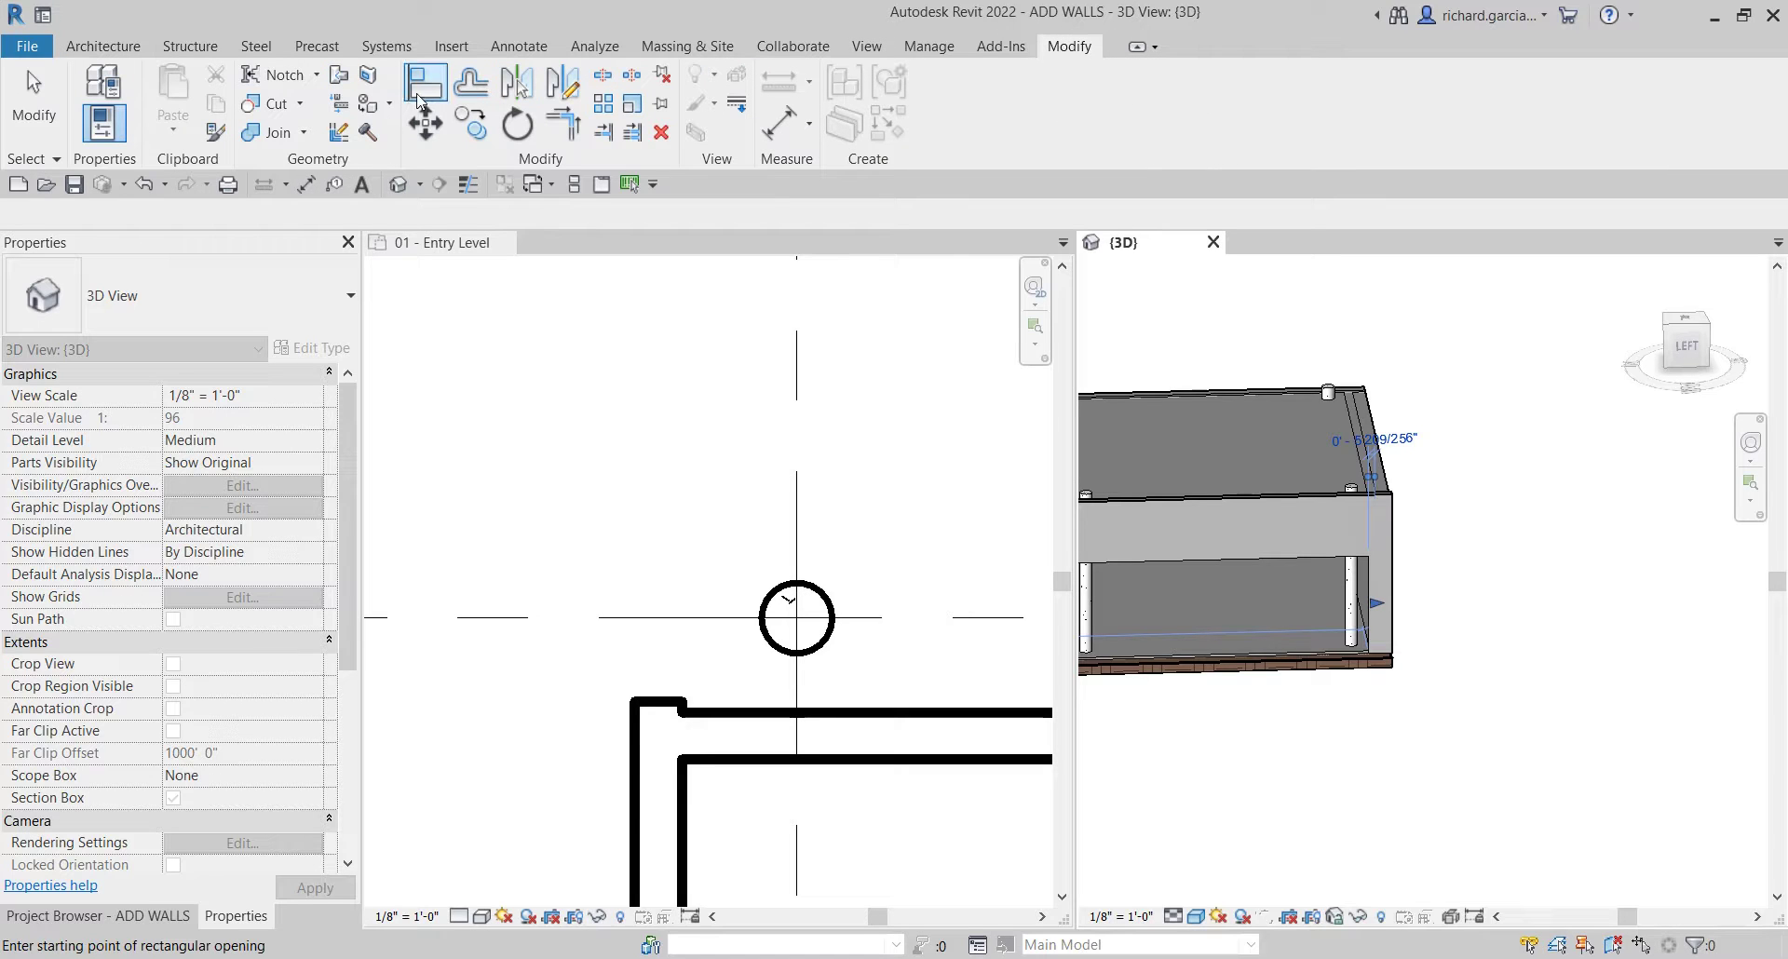
{"action": "left_click", "coordinate": [421, 97]}
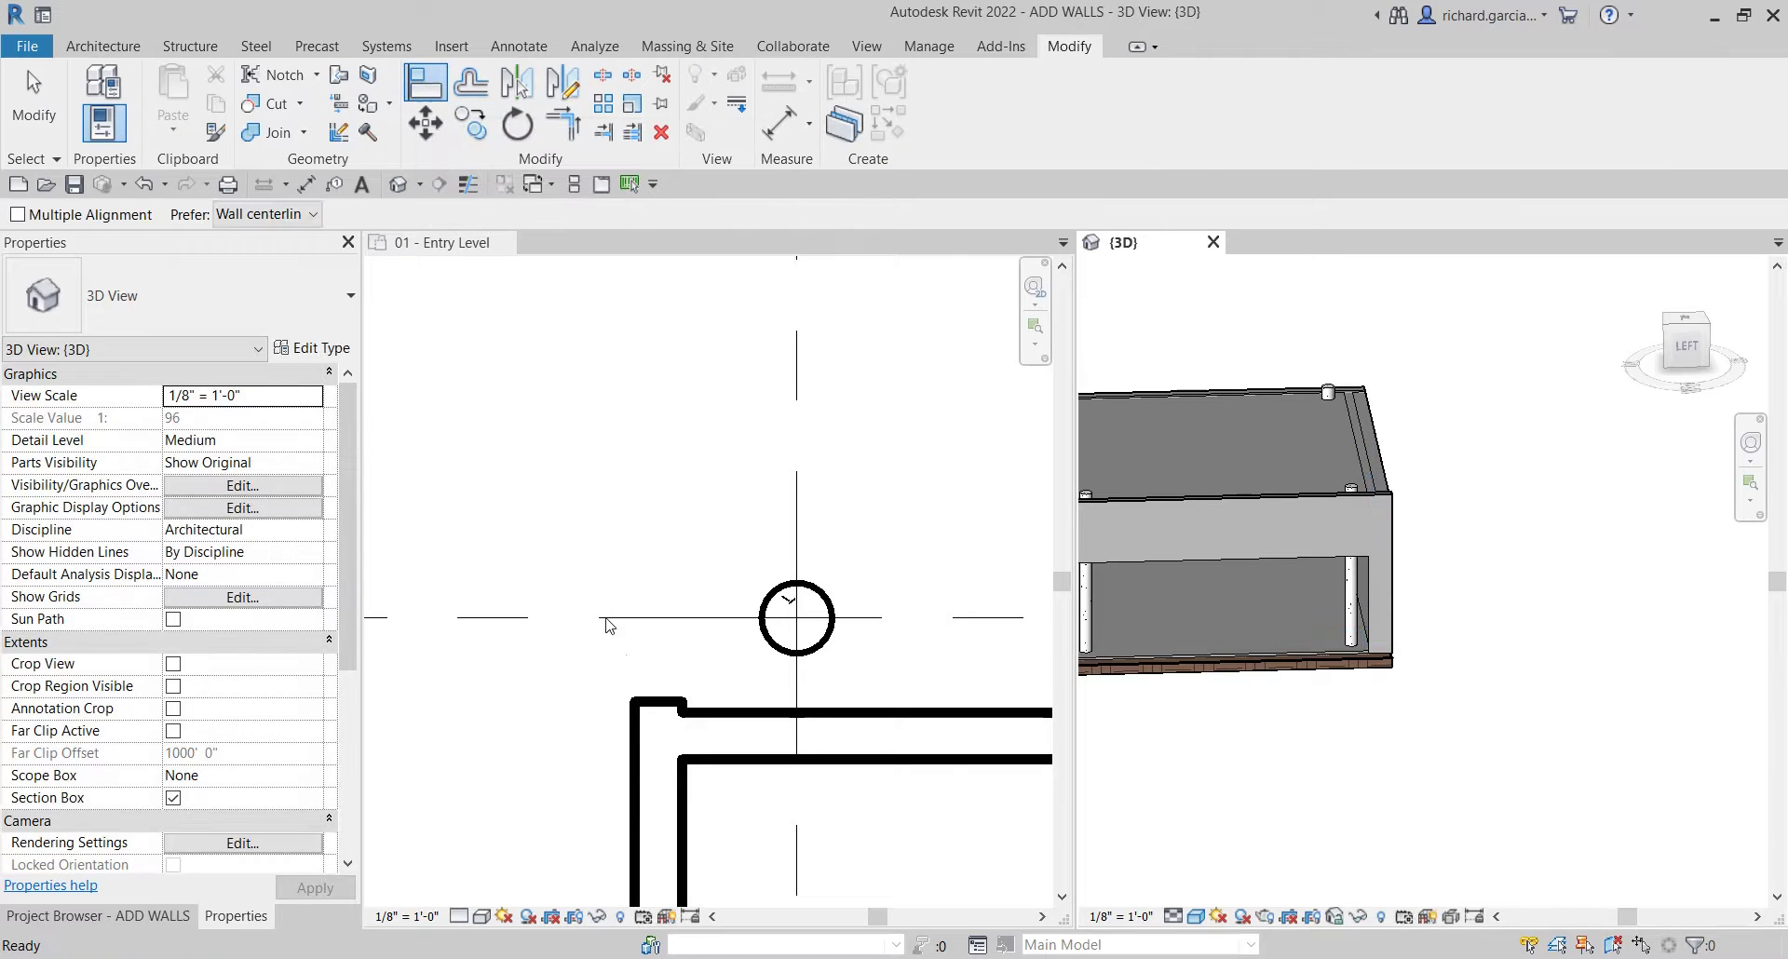
{"action": "scroll", "coordinate": [763, 706], "scroll_direction": "down", "scroll_amount": 1}
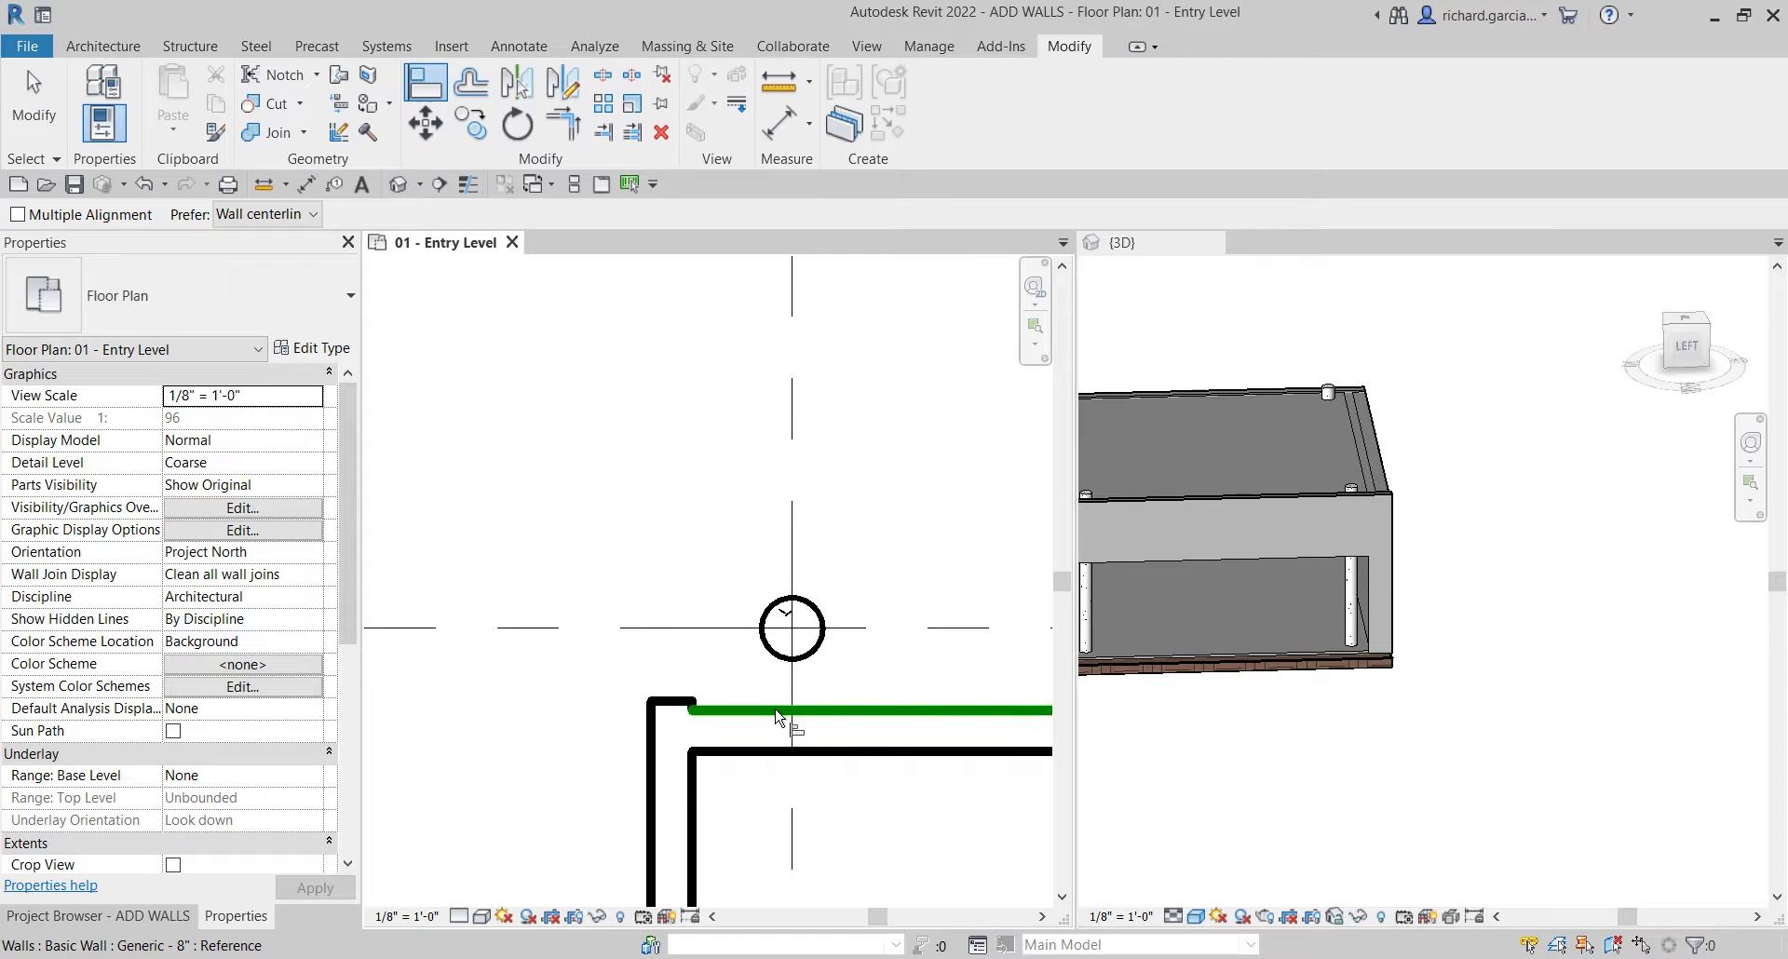
{"action": "key", "text": "ctrl"}
{"action": "left_click", "coordinate": [776, 717]}
{"action": "scroll", "coordinate": [777, 717], "scroll_direction": "up", "scroll_amount": 3}
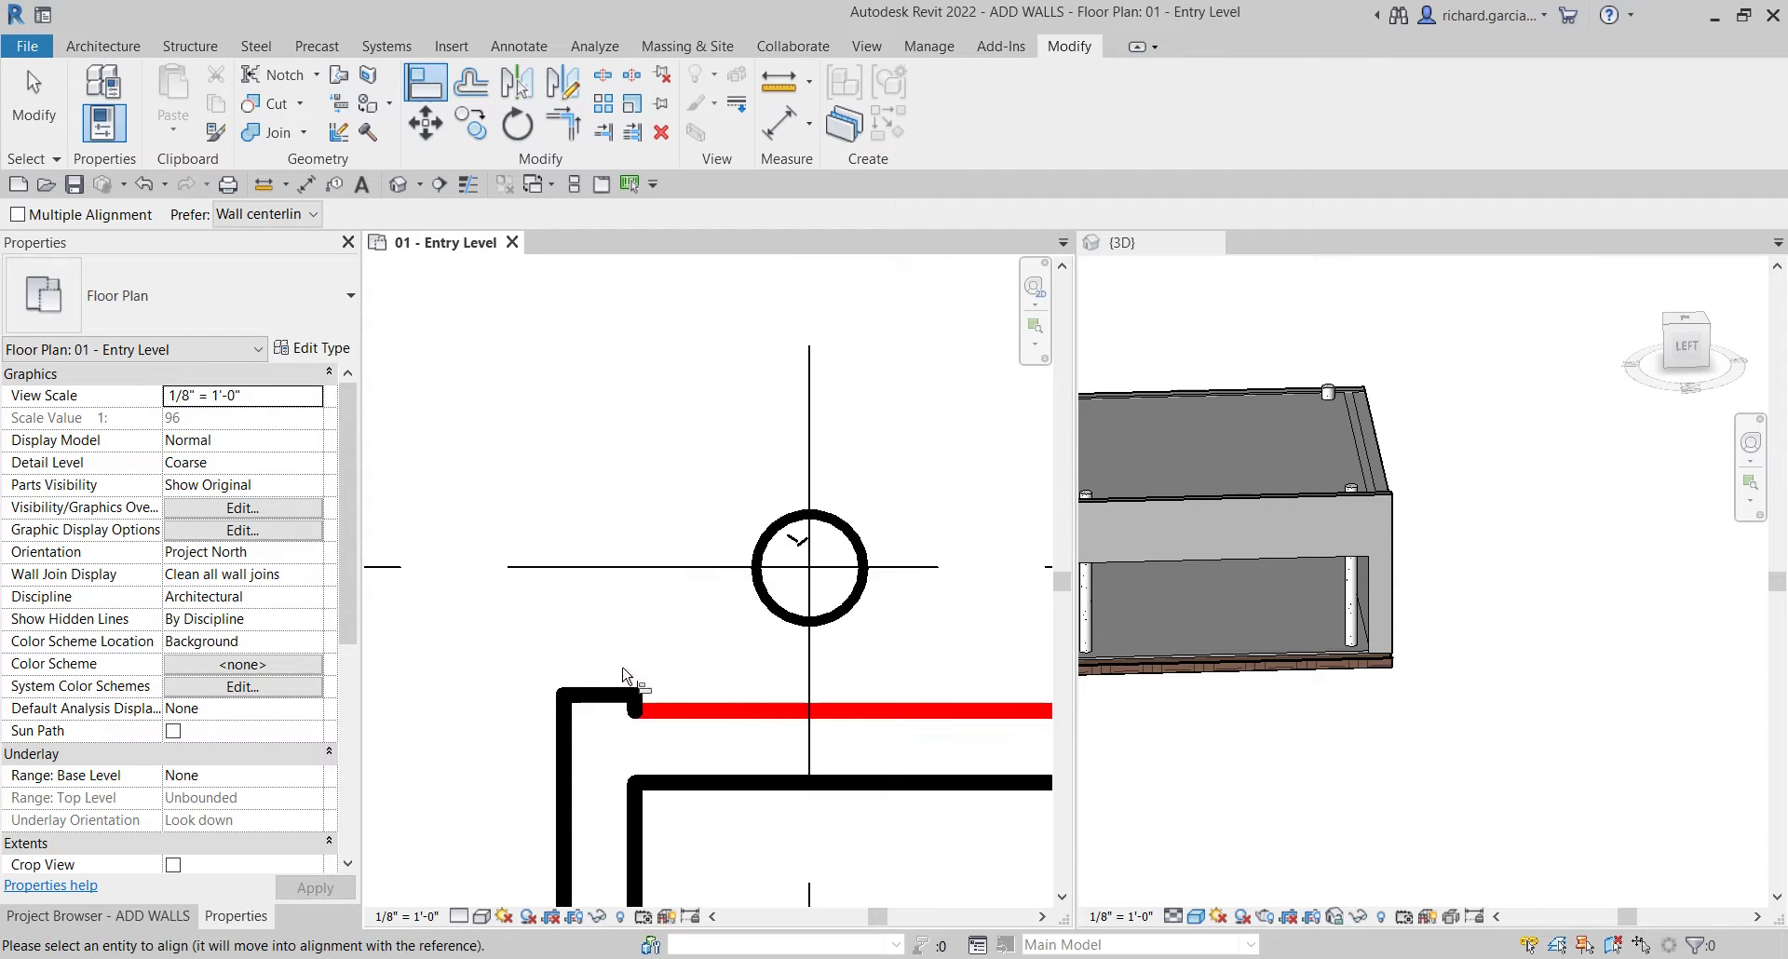
{"action": "left_click", "coordinate": [590, 700]}
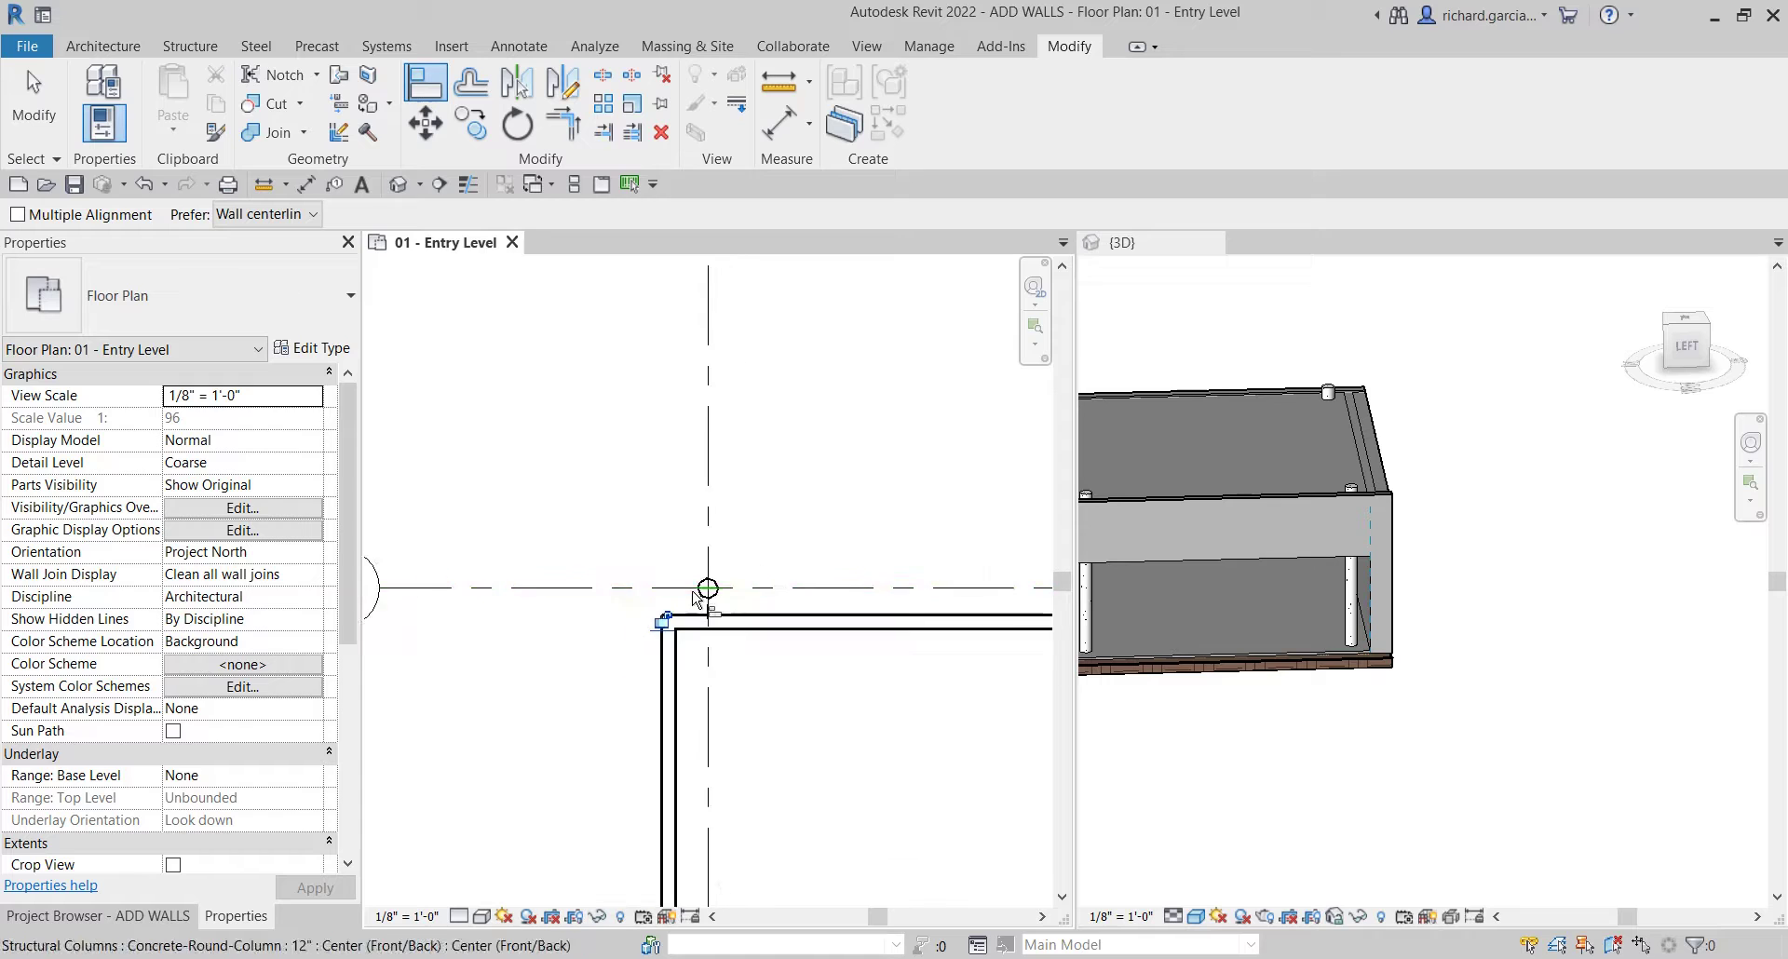
- Examine the opening's corner near grid B in plan, end the alignment and inspect the cut wall in the 3D view
{"action": "scroll", "coordinate": [708, 596], "scroll_direction": "down", "scroll_amount": 3}
{"action": "middle_click_drag", "start_coordinate": [770, 678], "coordinate": [770, 931]}
{"action": "scroll", "coordinate": [675, 523], "scroll_direction": "up", "scroll_amount": 3}
{"action": "scroll", "coordinate": [675, 523], "scroll_direction": "up", "scroll_amount": 3}
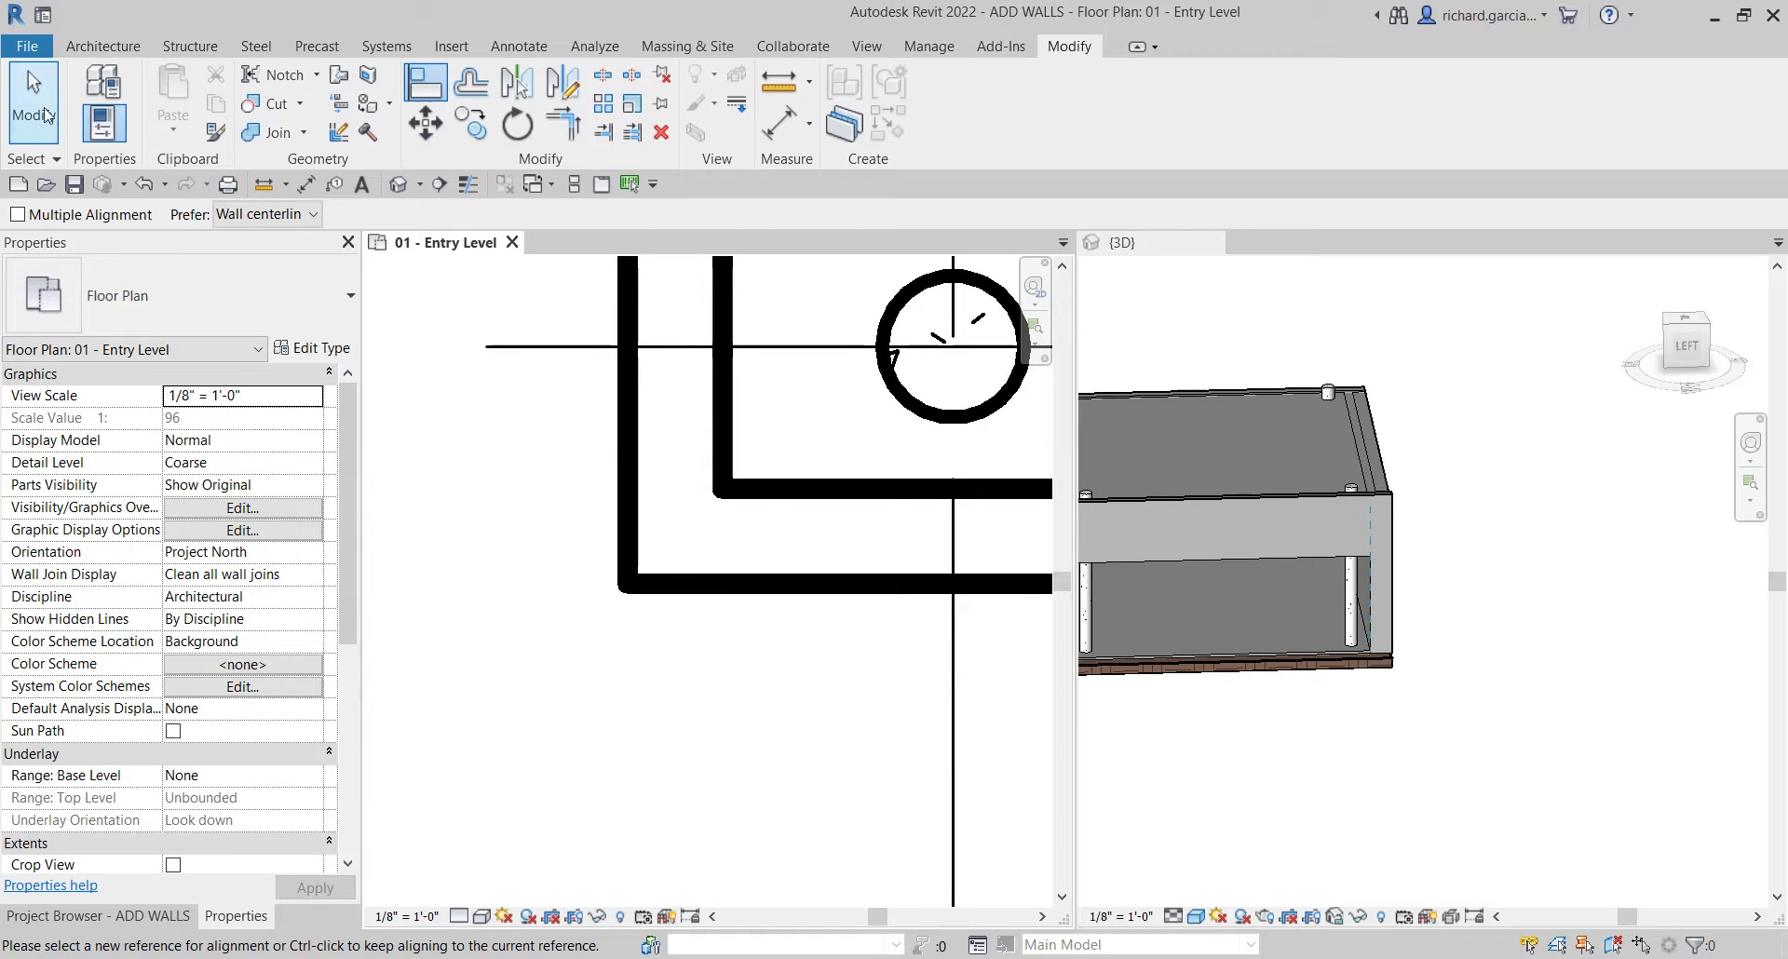
{"action": "left_click", "coordinate": [34, 103]}
{"action": "scroll", "coordinate": [1247, 618], "scroll_direction": "down", "scroll_amount": 3}
{"action": "left_click", "coordinate": [1408, 690]}
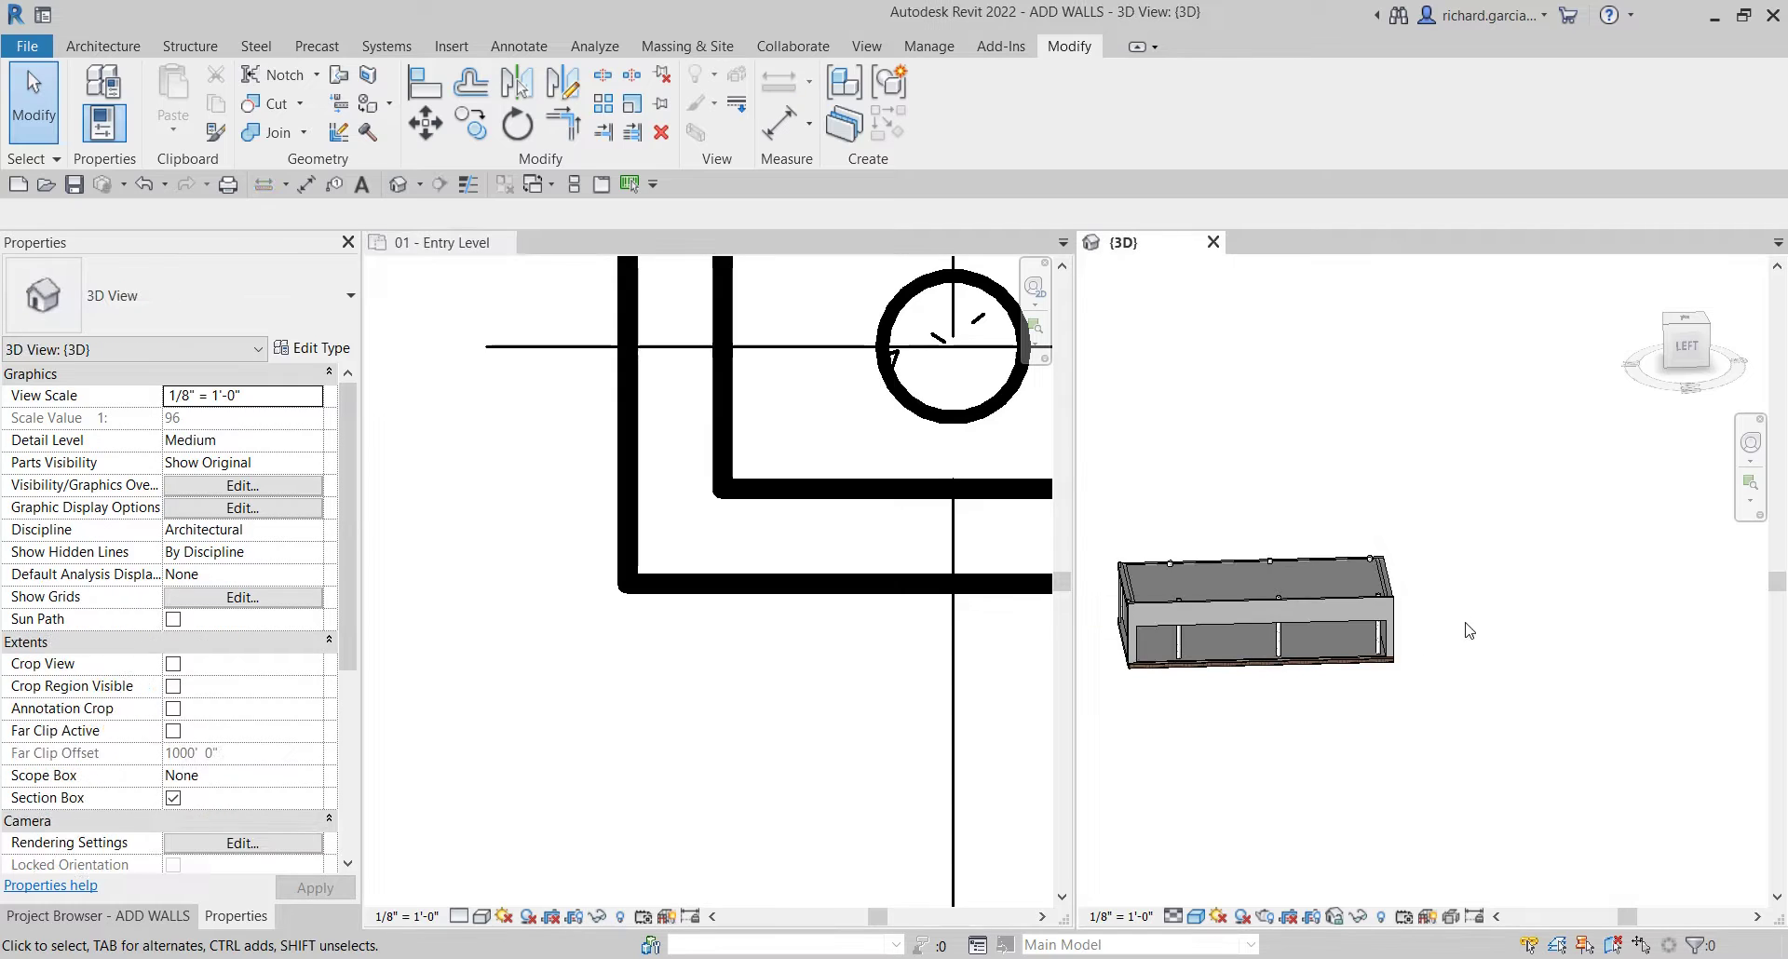
{"action": "middle_click_drag", "start_coordinate": [1469, 627], "coordinate": [1489, 671], "text": "shift"}
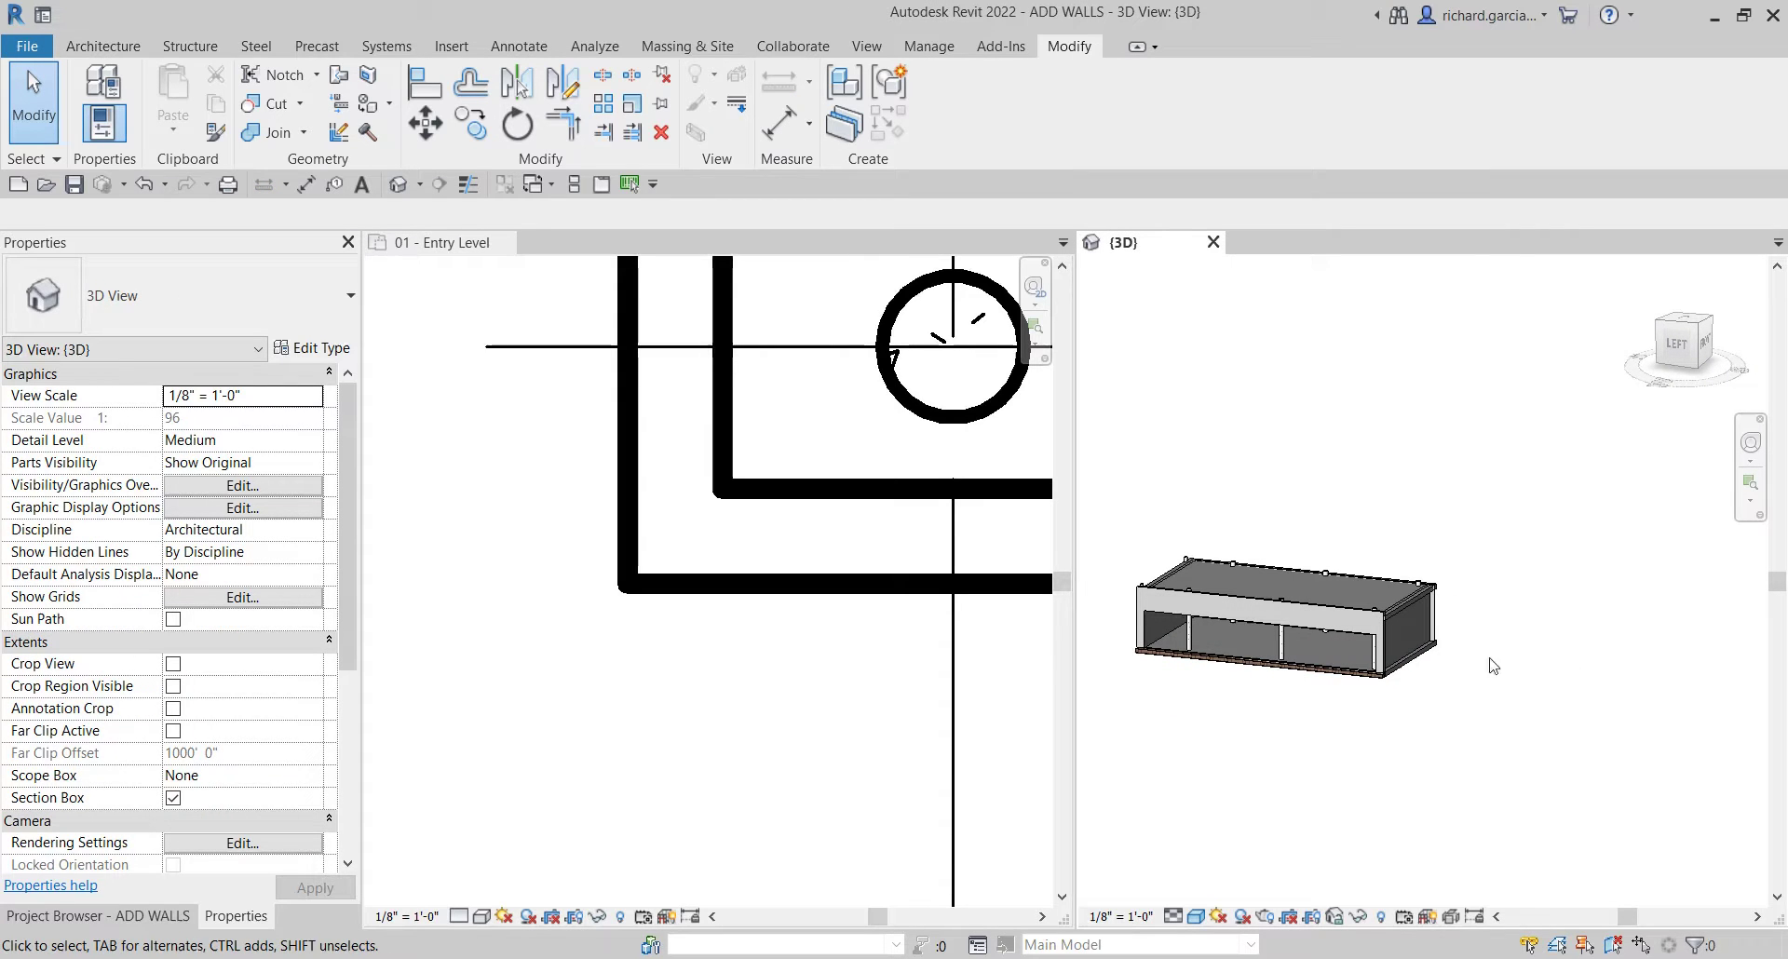
- Open the profile of the cross wall near grid E for editing and set the 3D view to Front
{"action": "middle_click_drag", "start_coordinate": [1583, 611], "coordinate": [1226, 685], "text": "shift"}
{"action": "scroll", "coordinate": [1226, 686], "scroll_direction": "up", "scroll_amount": 5}
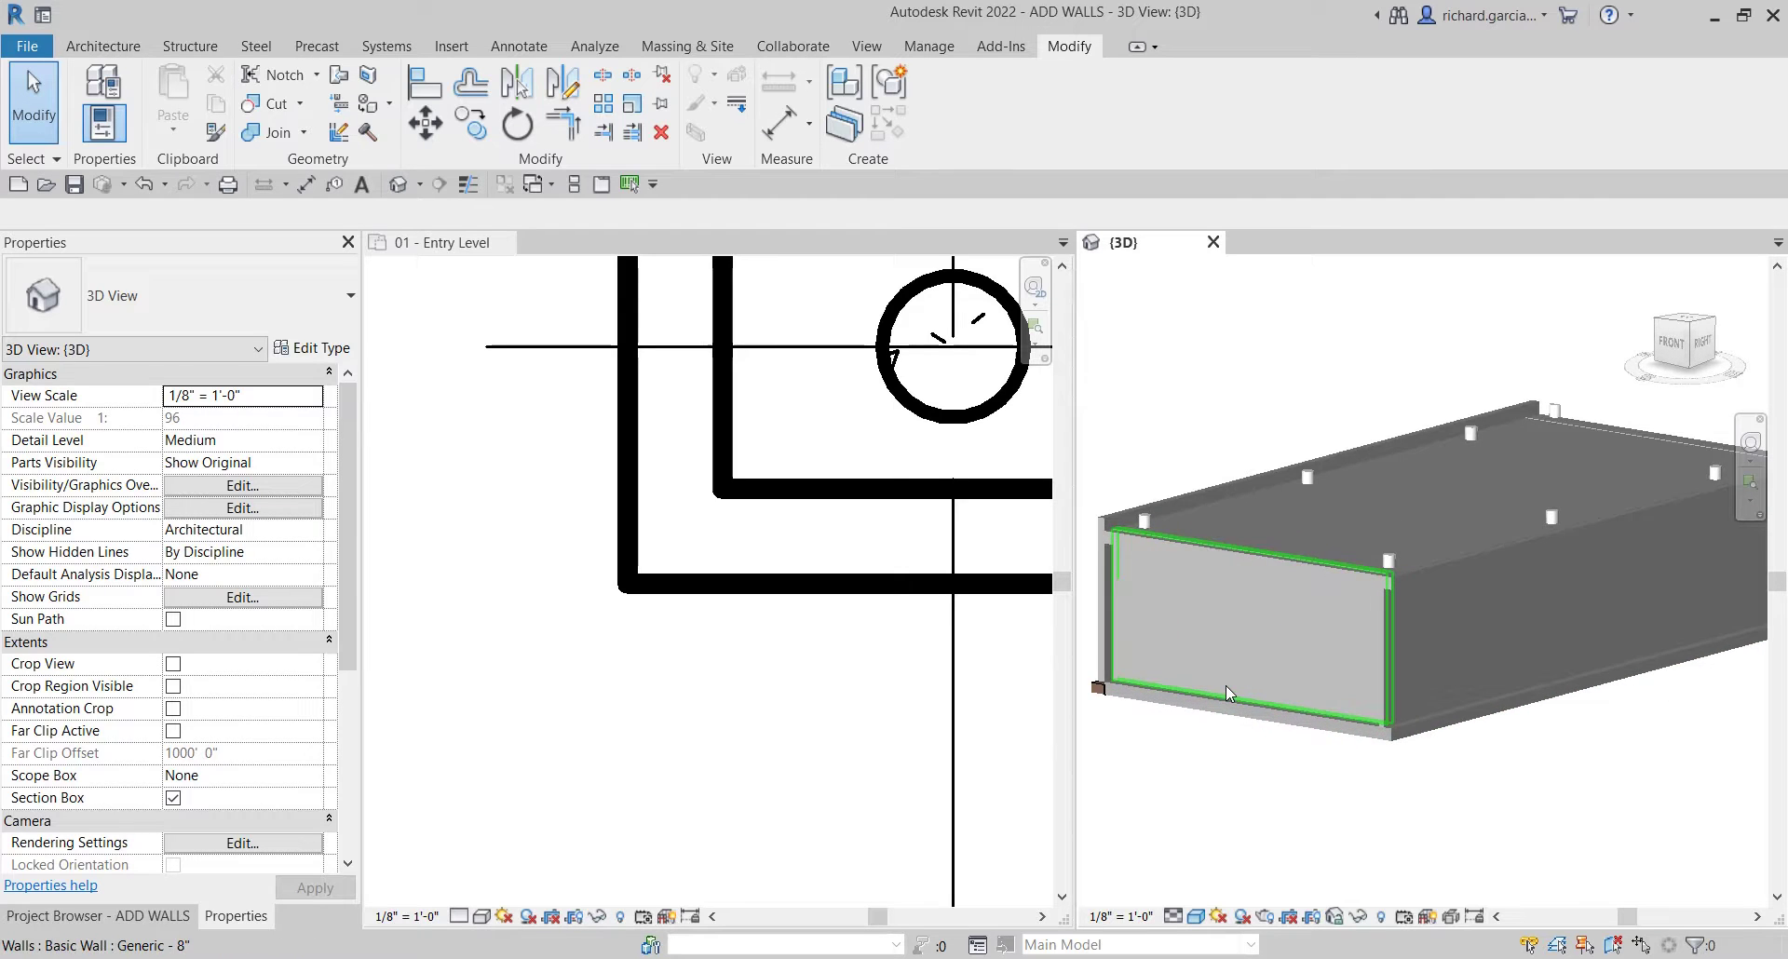
{"action": "left_click", "coordinate": [1356, 713]}
{"action": "middle_click_drag", "start_coordinate": [1356, 712], "coordinate": [1313, 528], "text": "shift"}
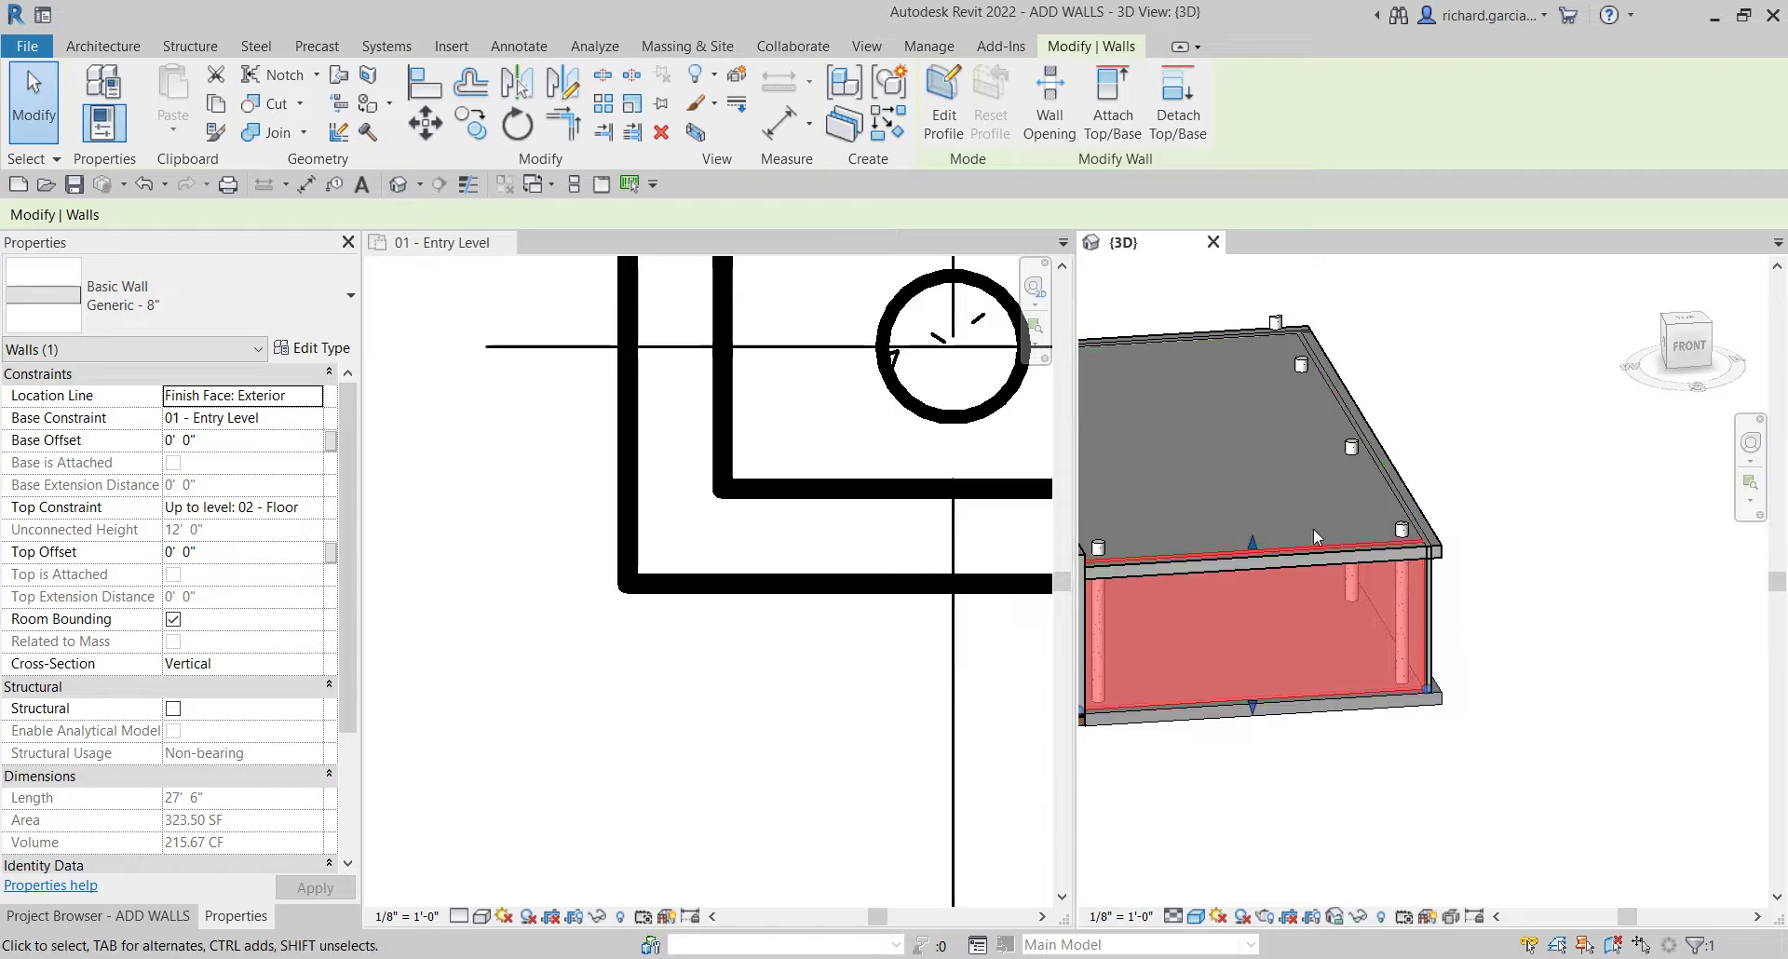
{"action": "left_click", "coordinate": [947, 93]}
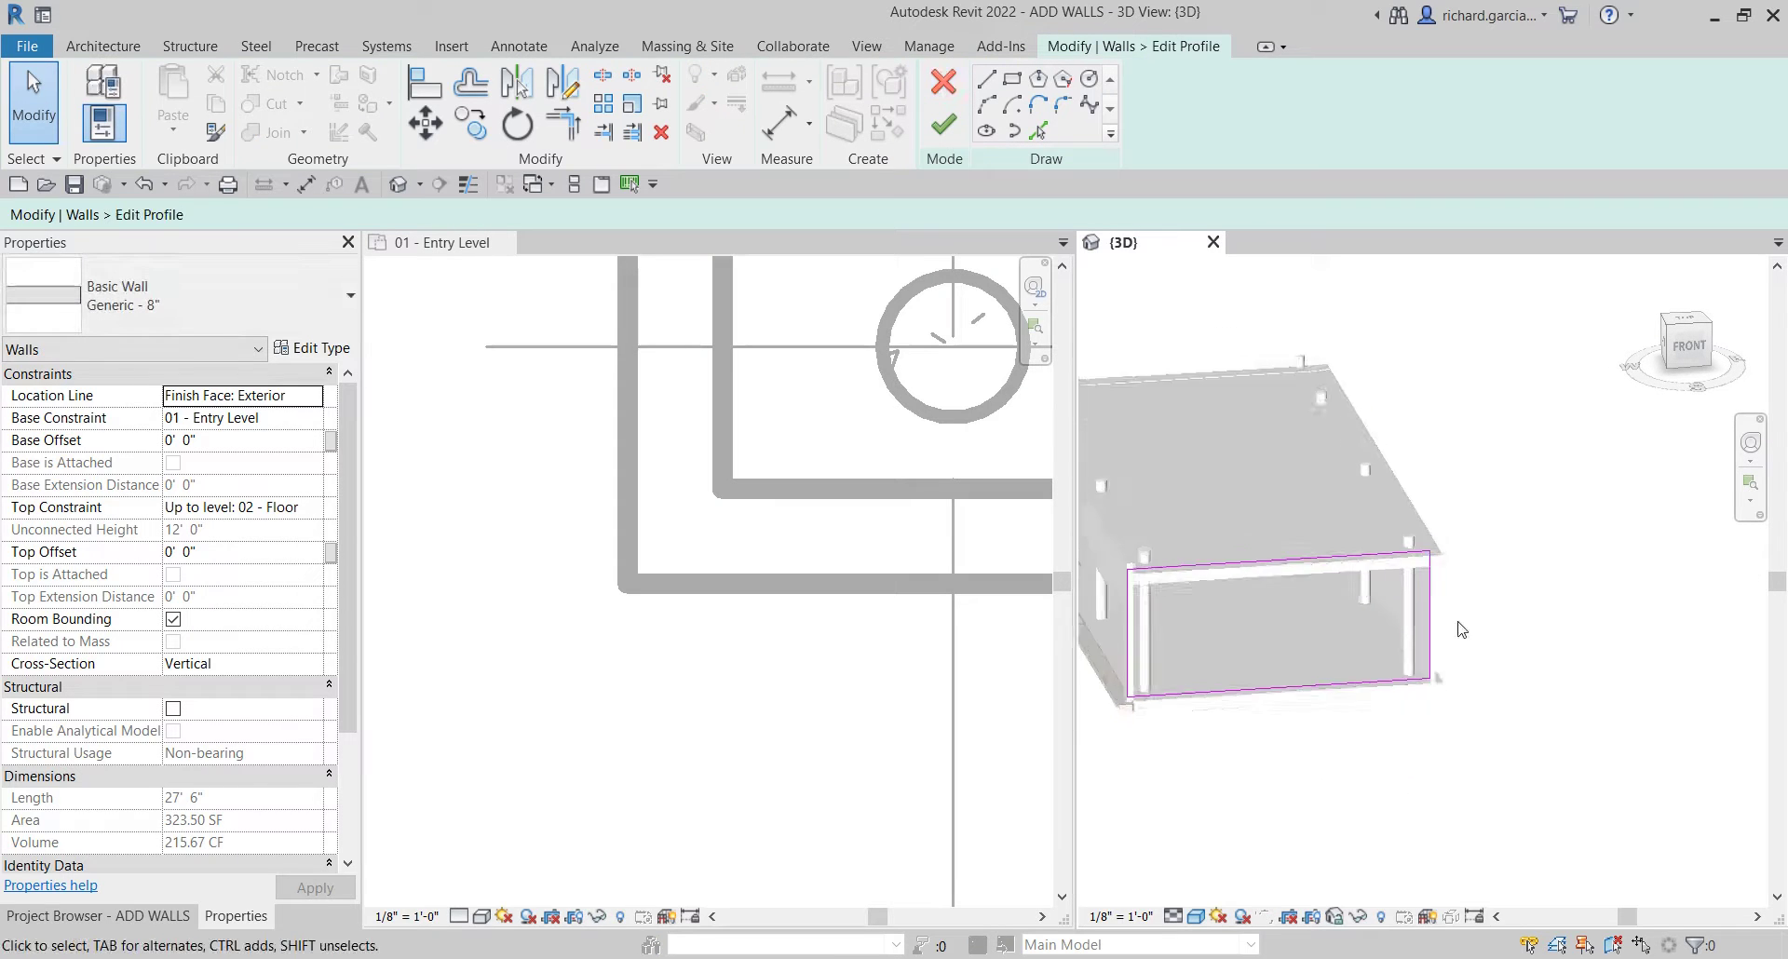
{"action": "middle_click_drag", "start_coordinate": [1459, 629], "coordinate": [1532, 455], "text": "shift"}
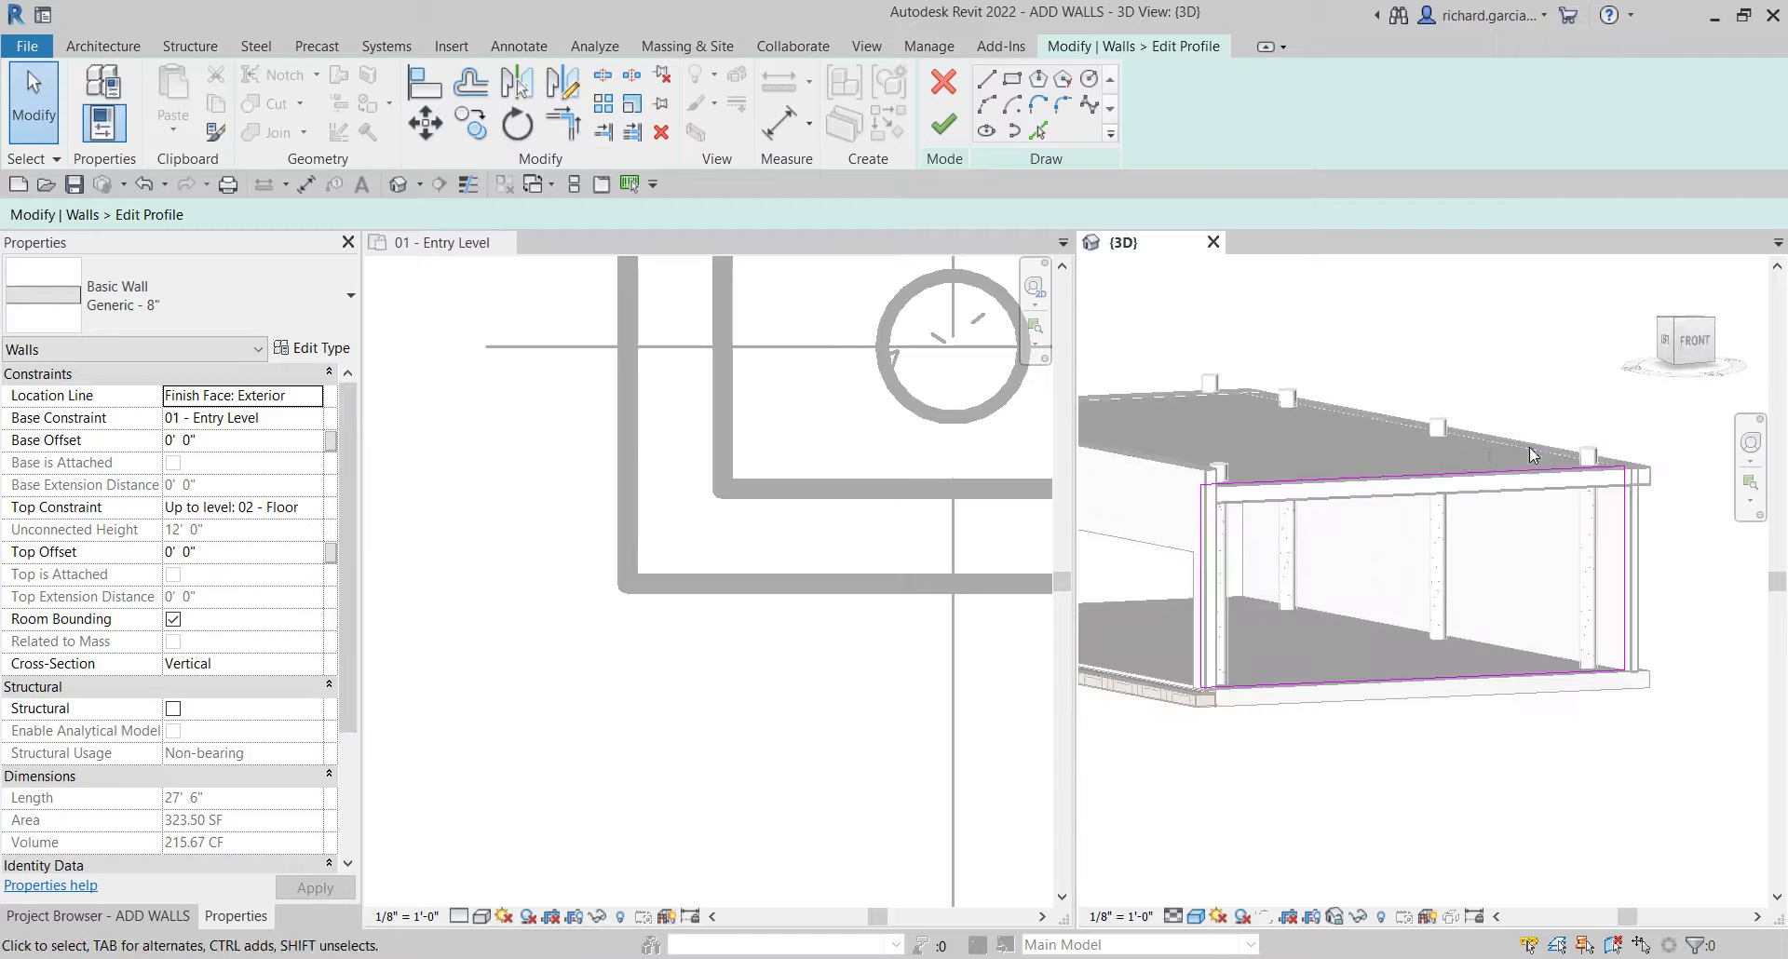
{"action": "middle_click_drag", "start_coordinate": [1488, 729], "coordinate": [1523, 678], "text": "shift"}
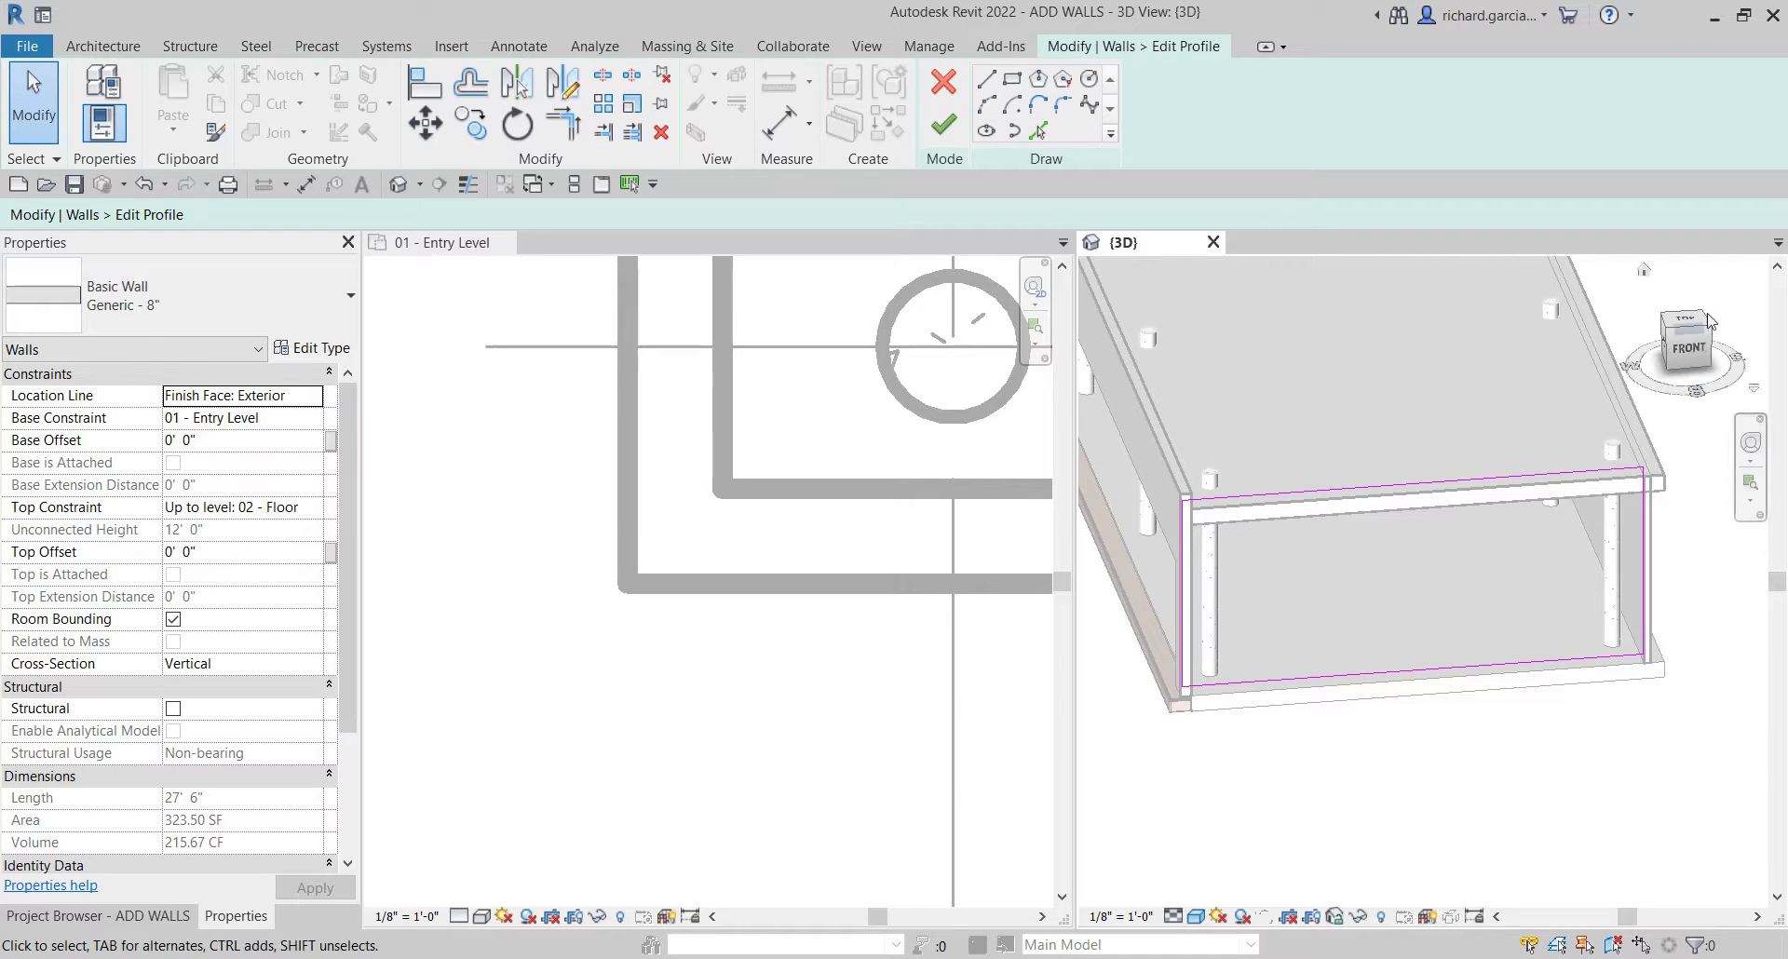
{"action": "left_click", "coordinate": [1690, 346]}
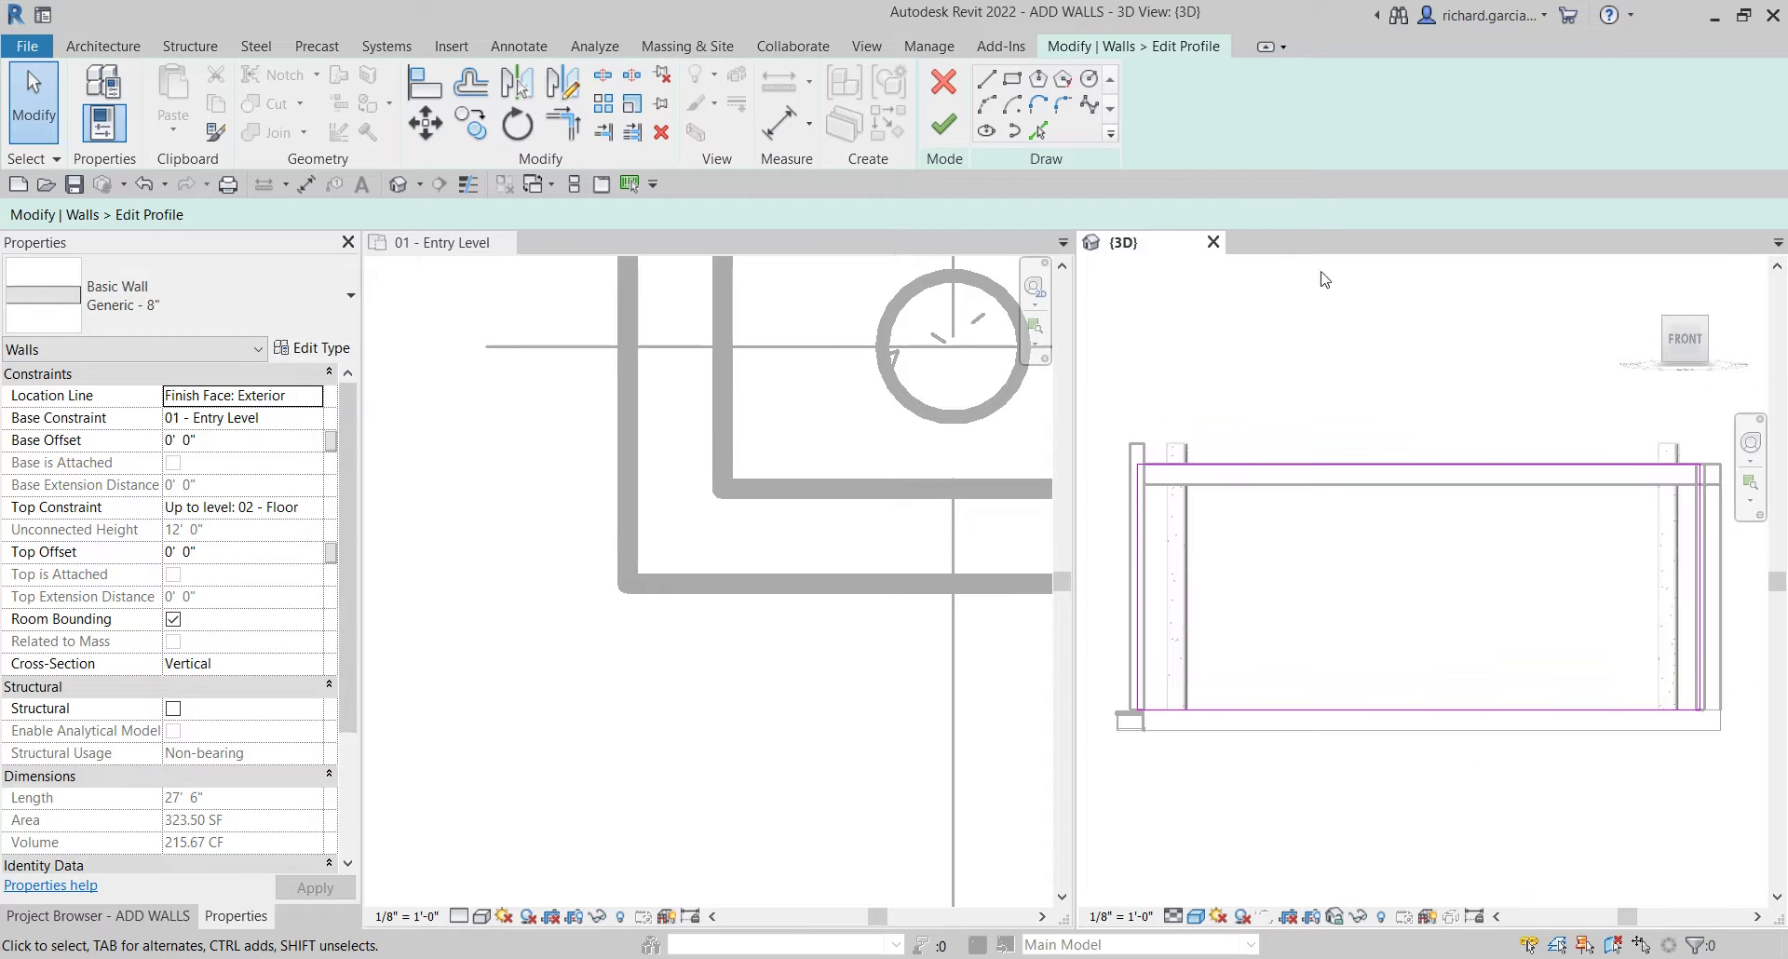
- Sketch a circle near the middle of the wall profile, set its radius to 5' and end the drawing tool
{"action": "left_click", "coordinate": [1087, 79]}
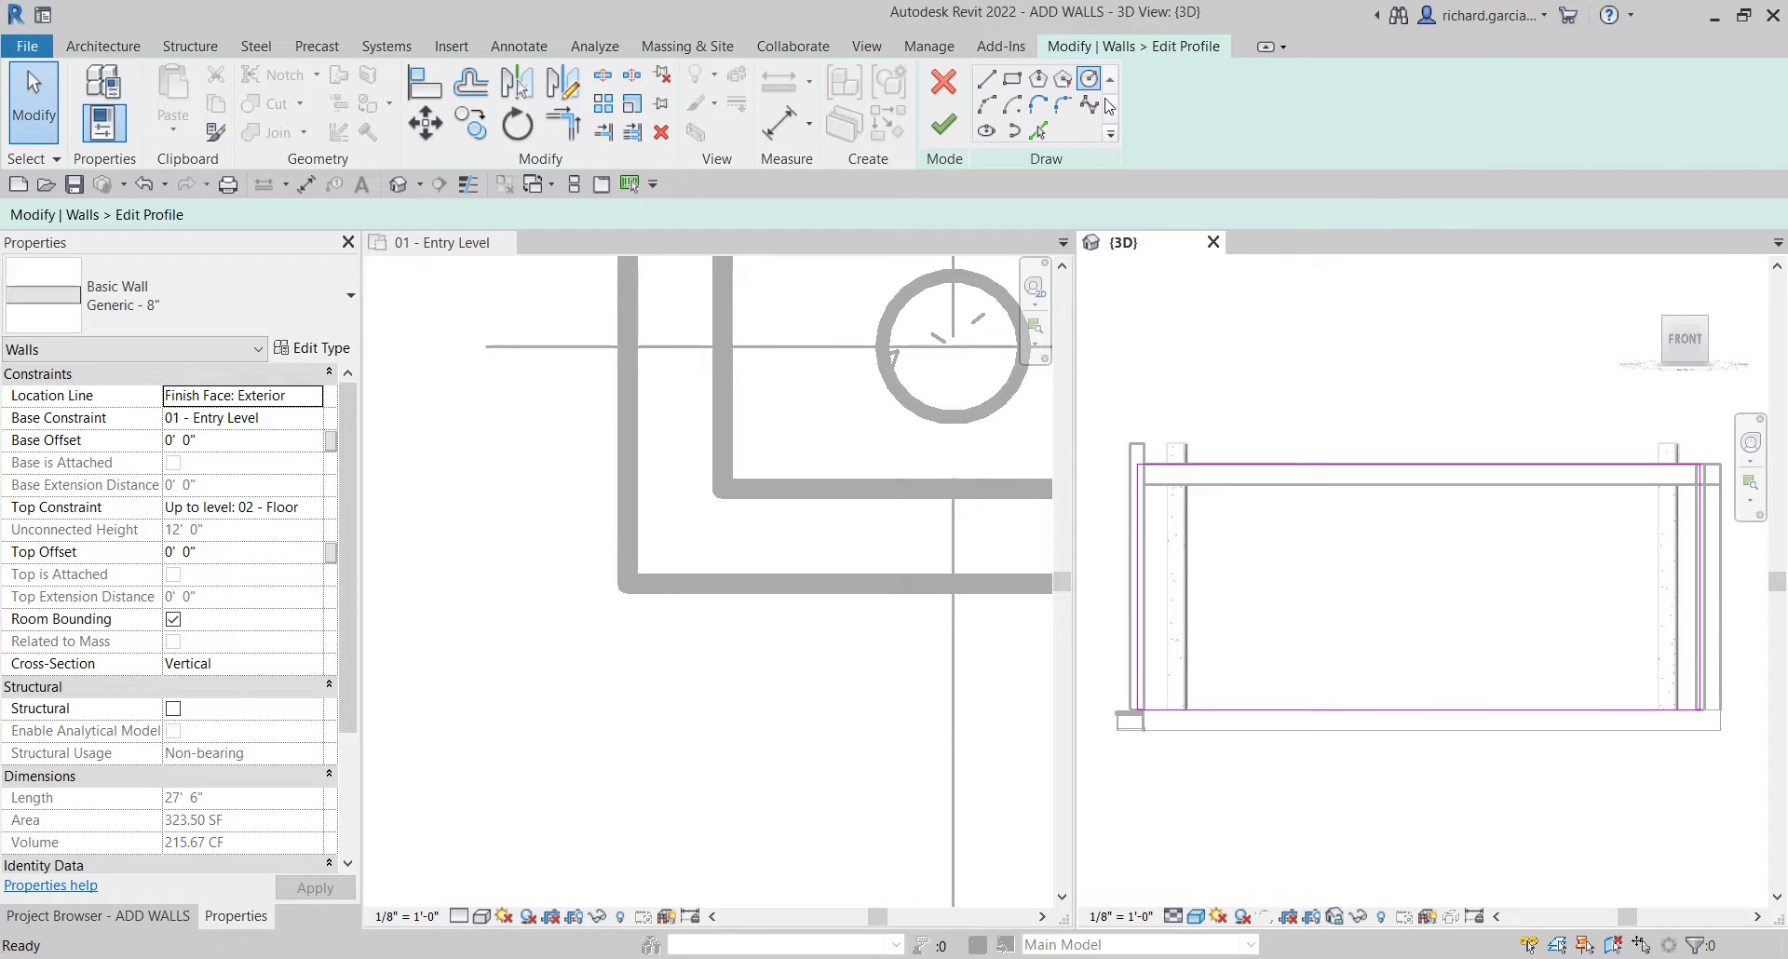
{"action": "left_click", "coordinate": [1427, 588]}
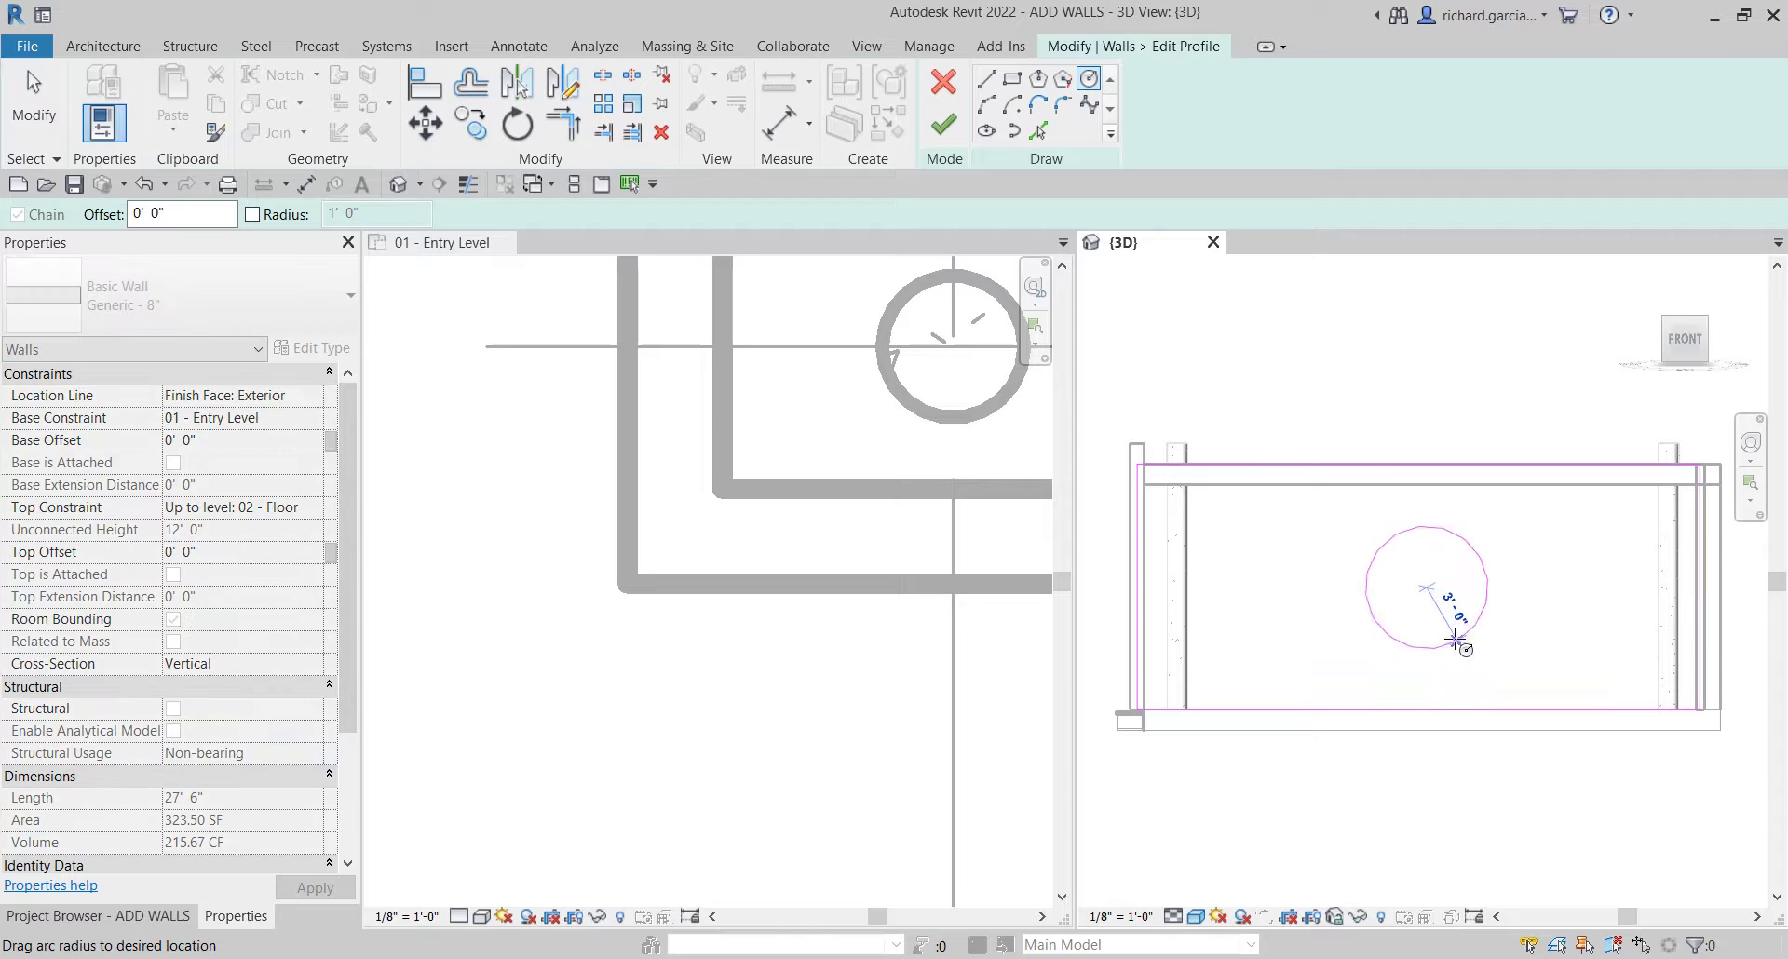
{"action": "left_click", "coordinate": [1490, 657]}
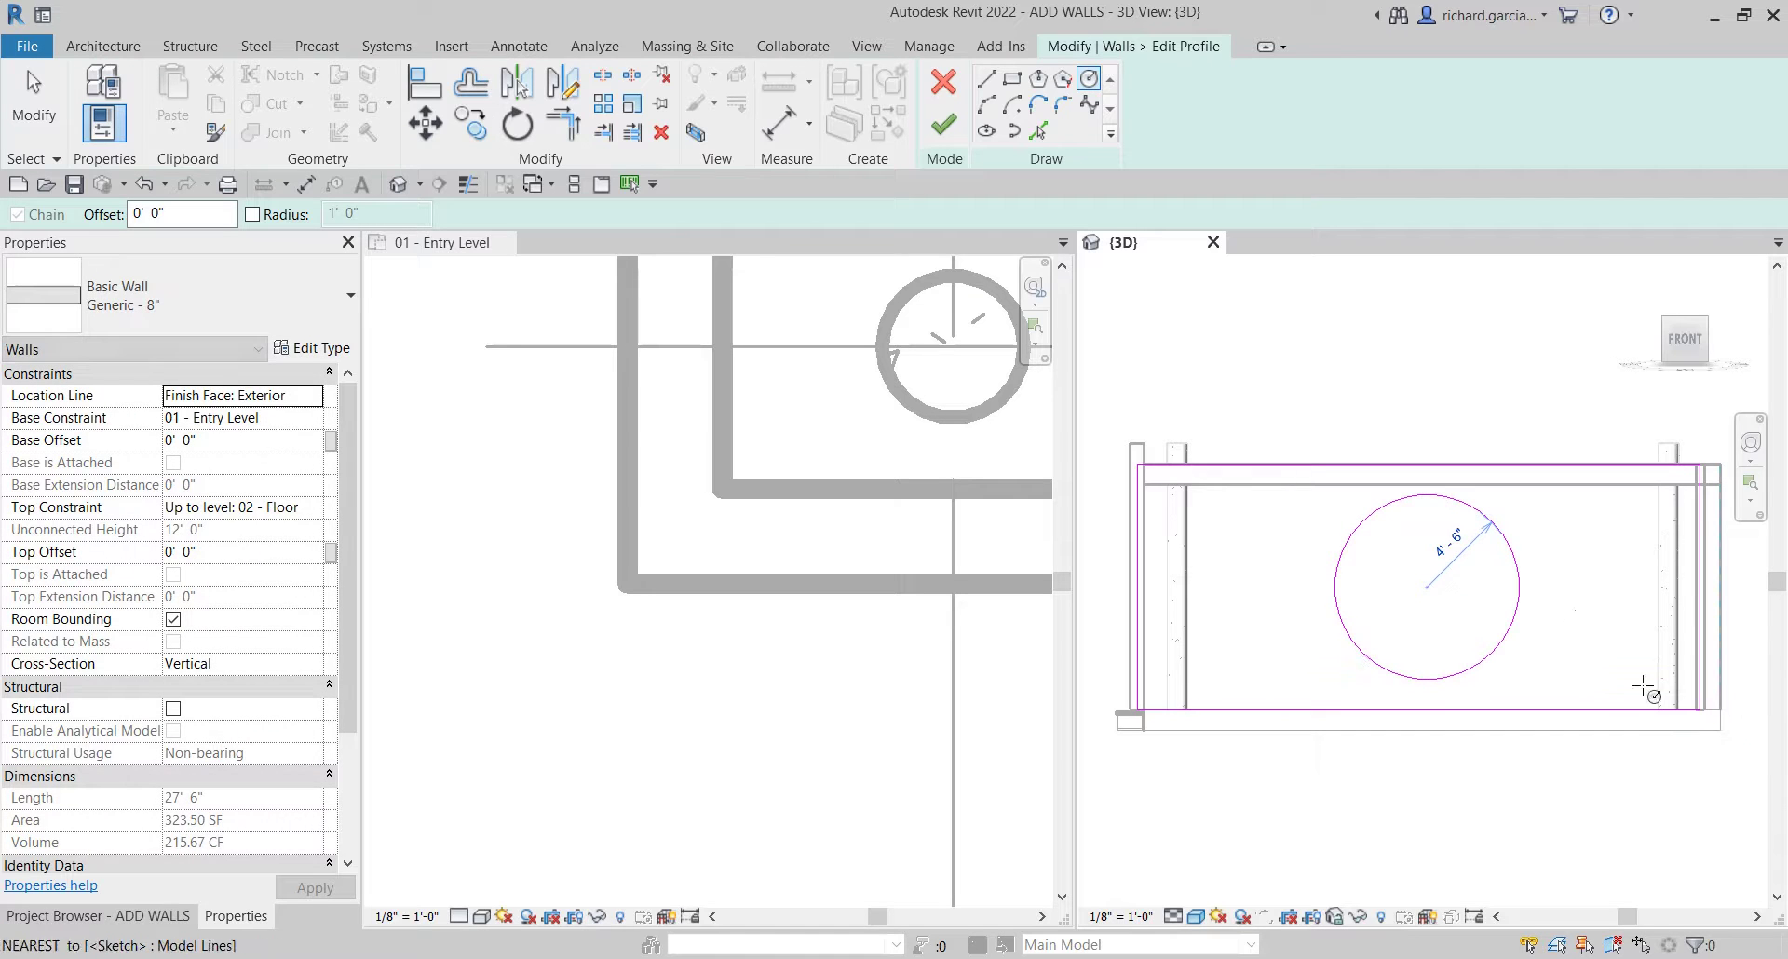
{"action": "left_click", "coordinate": [1488, 540]}
{"action": "type", "text": "5"}
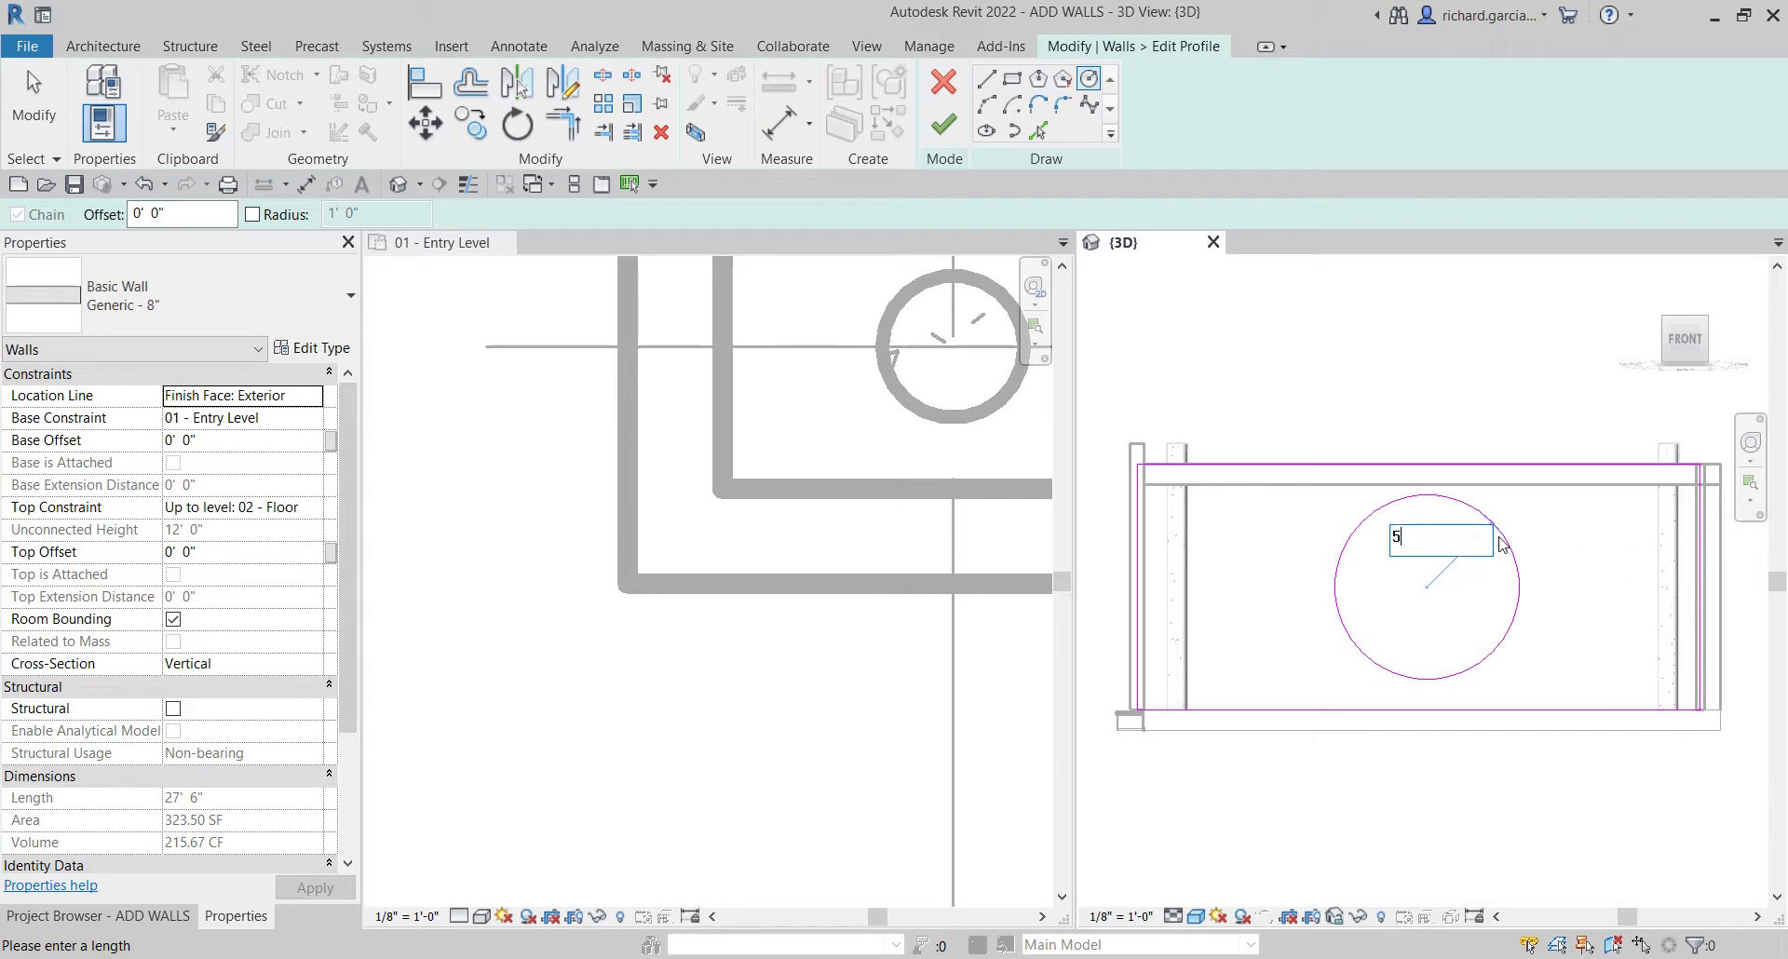
{"action": "key", "text": "Return"}
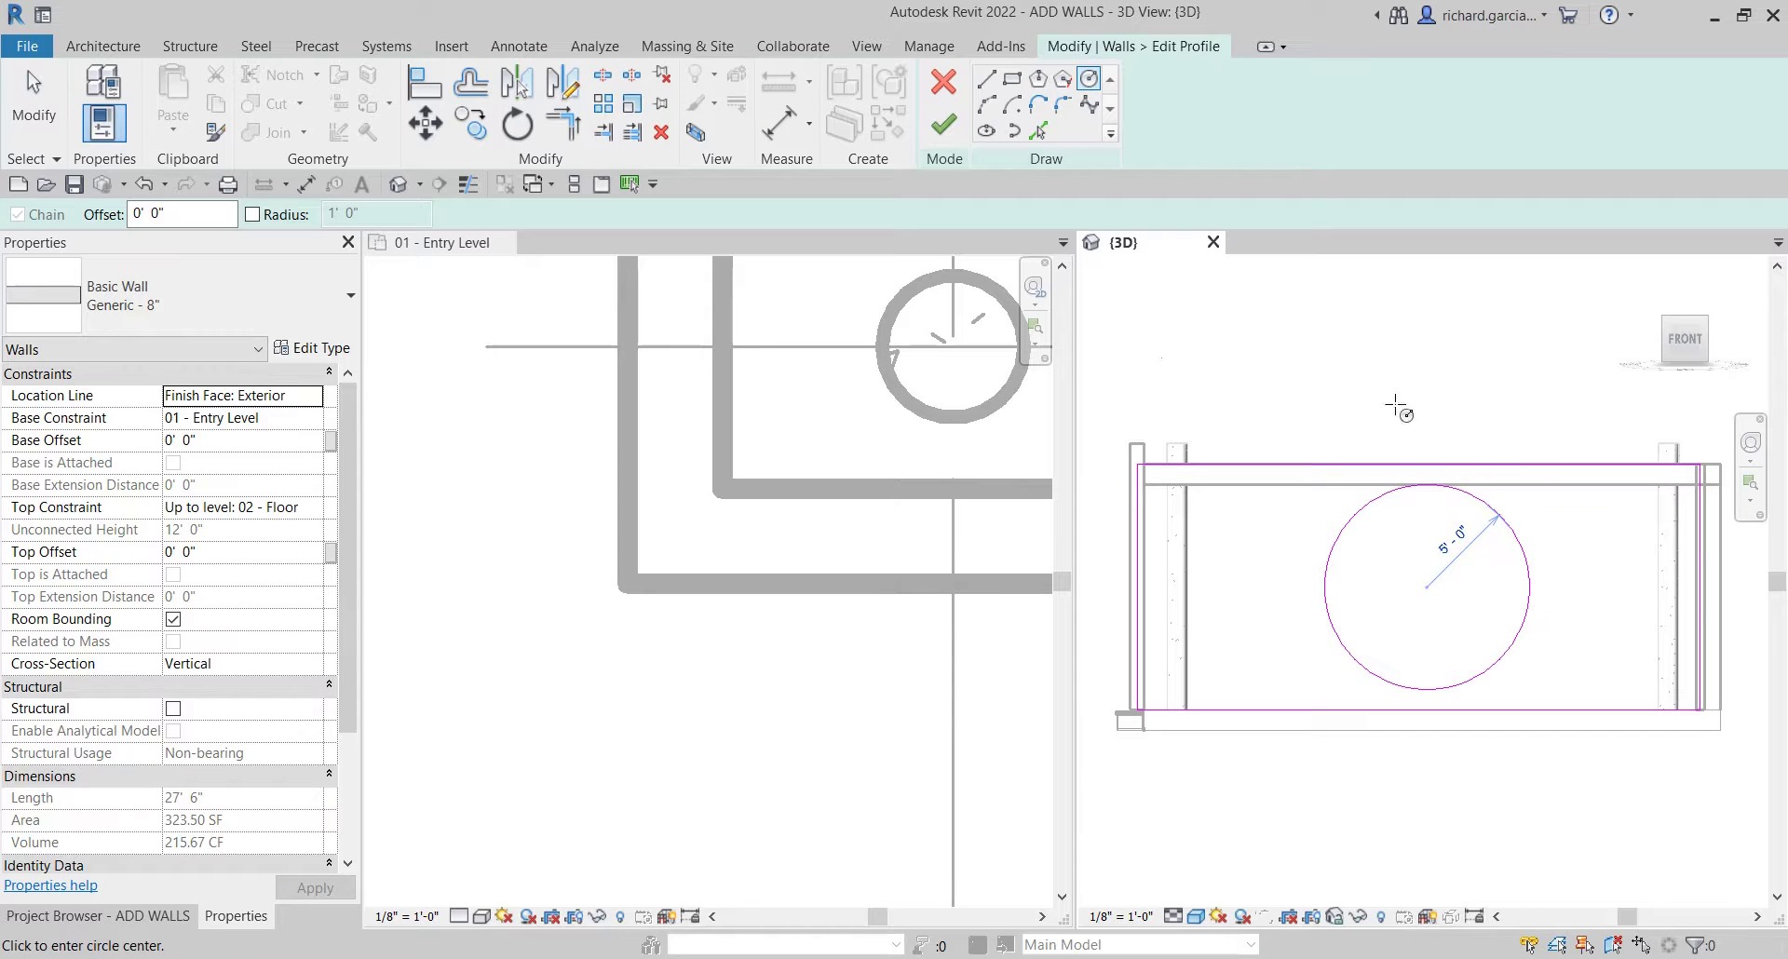
{"action": "left_click", "coordinate": [35, 111]}
- Review the circle sketch in 3D, finish the profile edit to cut the round hole, and clear the wall selection
{"action": "mouse_move", "coordinate": [1435, 682]}
{"action": "middle_mouse_down"}
{"action": "mouse_move", "coordinate": [1304, 667]}
{"action": "mouse_move", "coordinate": [1461, 690]}
{"action": "mouse_move", "coordinate": [1446, 688]}
{"action": "middle_mouse_up"}
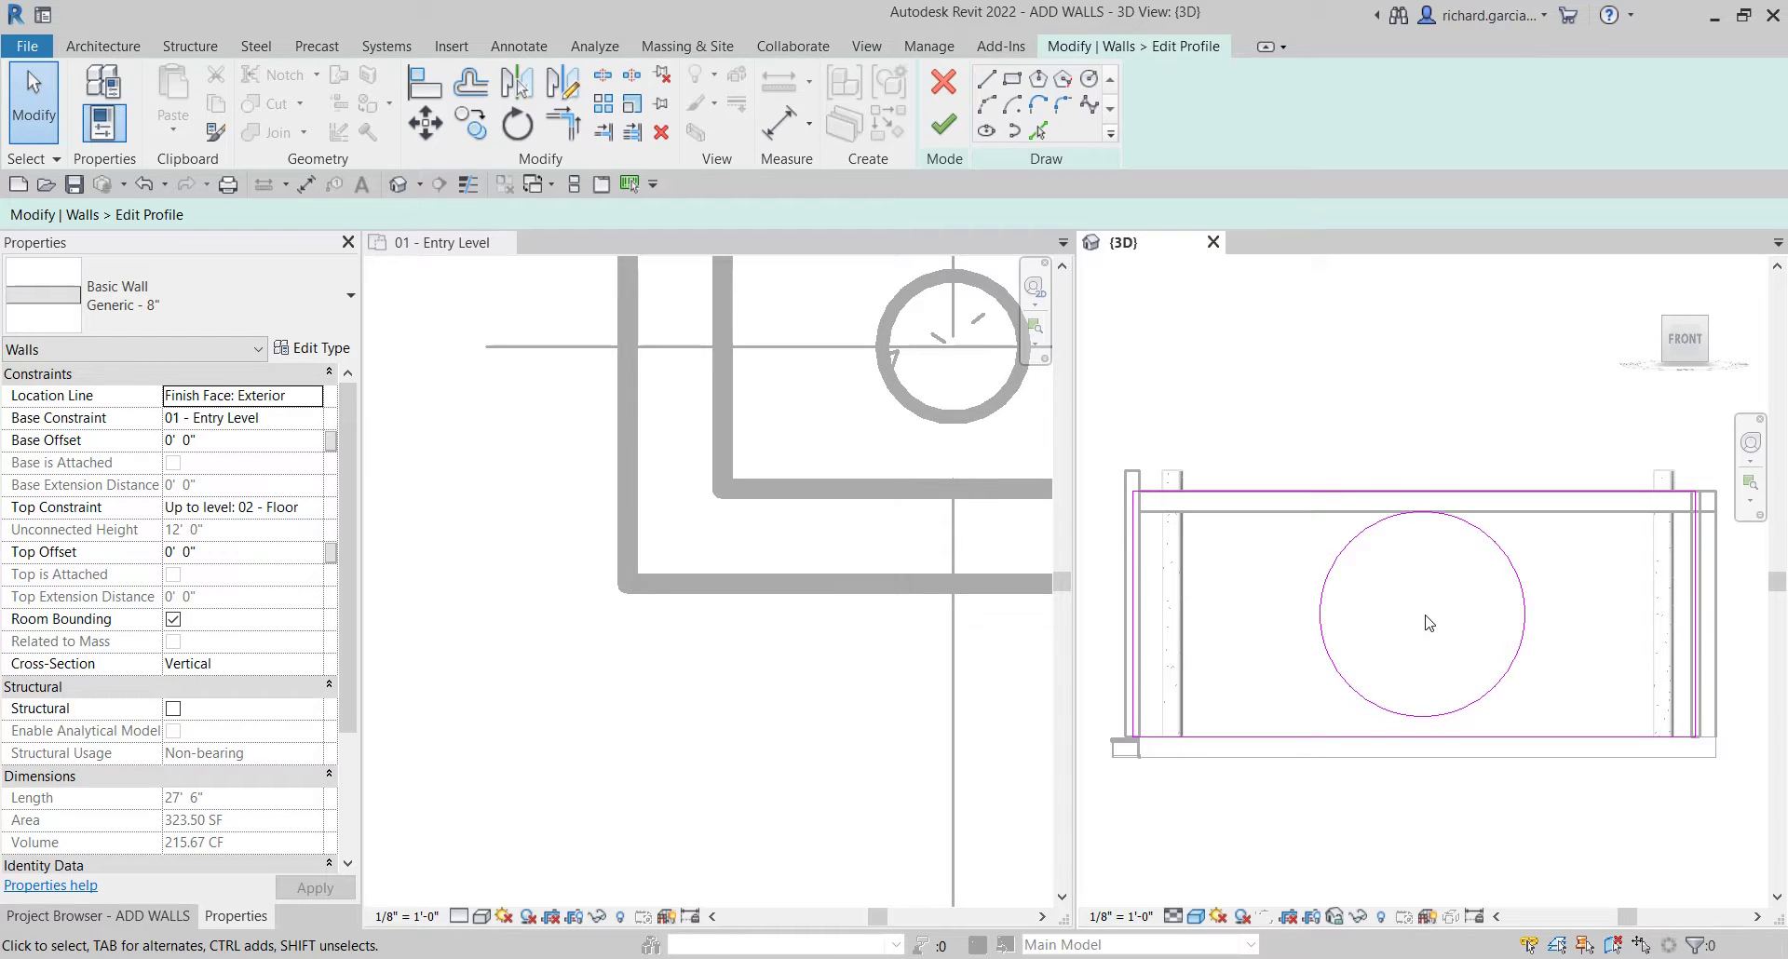
{"action": "left_click", "coordinate": [1441, 714]}
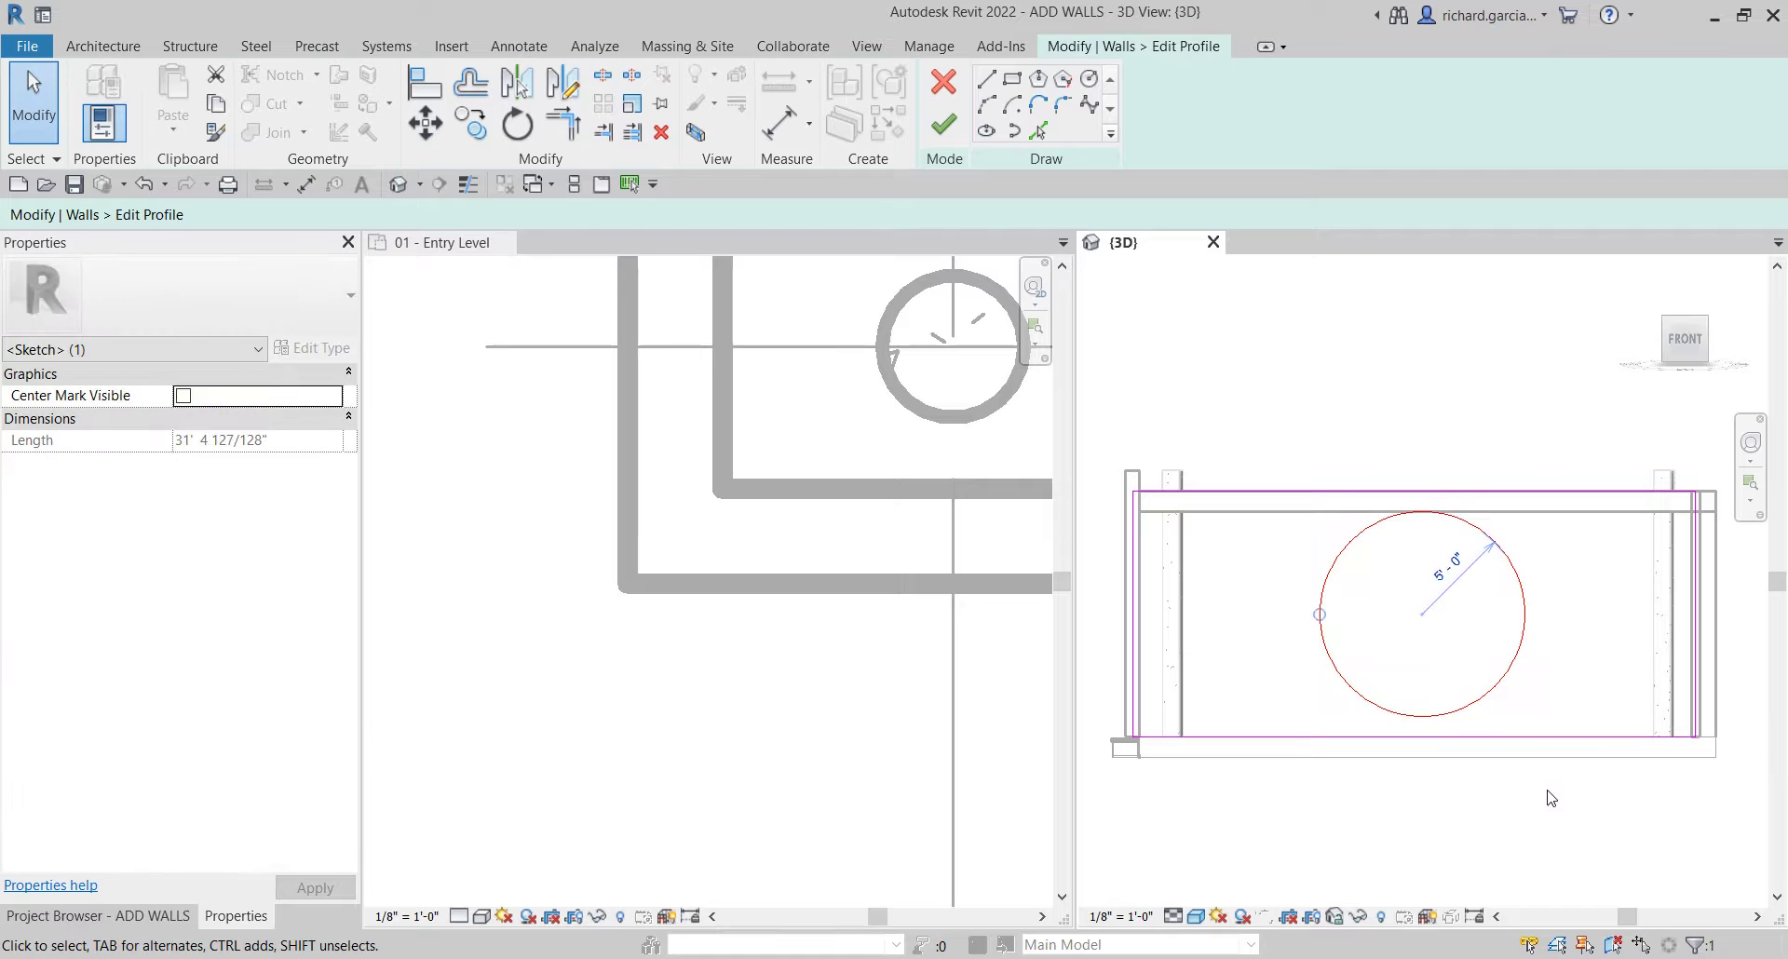
{"action": "left_click", "coordinate": [1365, 471]}
{"action": "middle_click_drag", "start_coordinate": [1365, 471], "coordinate": [1230, 521], "text": "shift"}
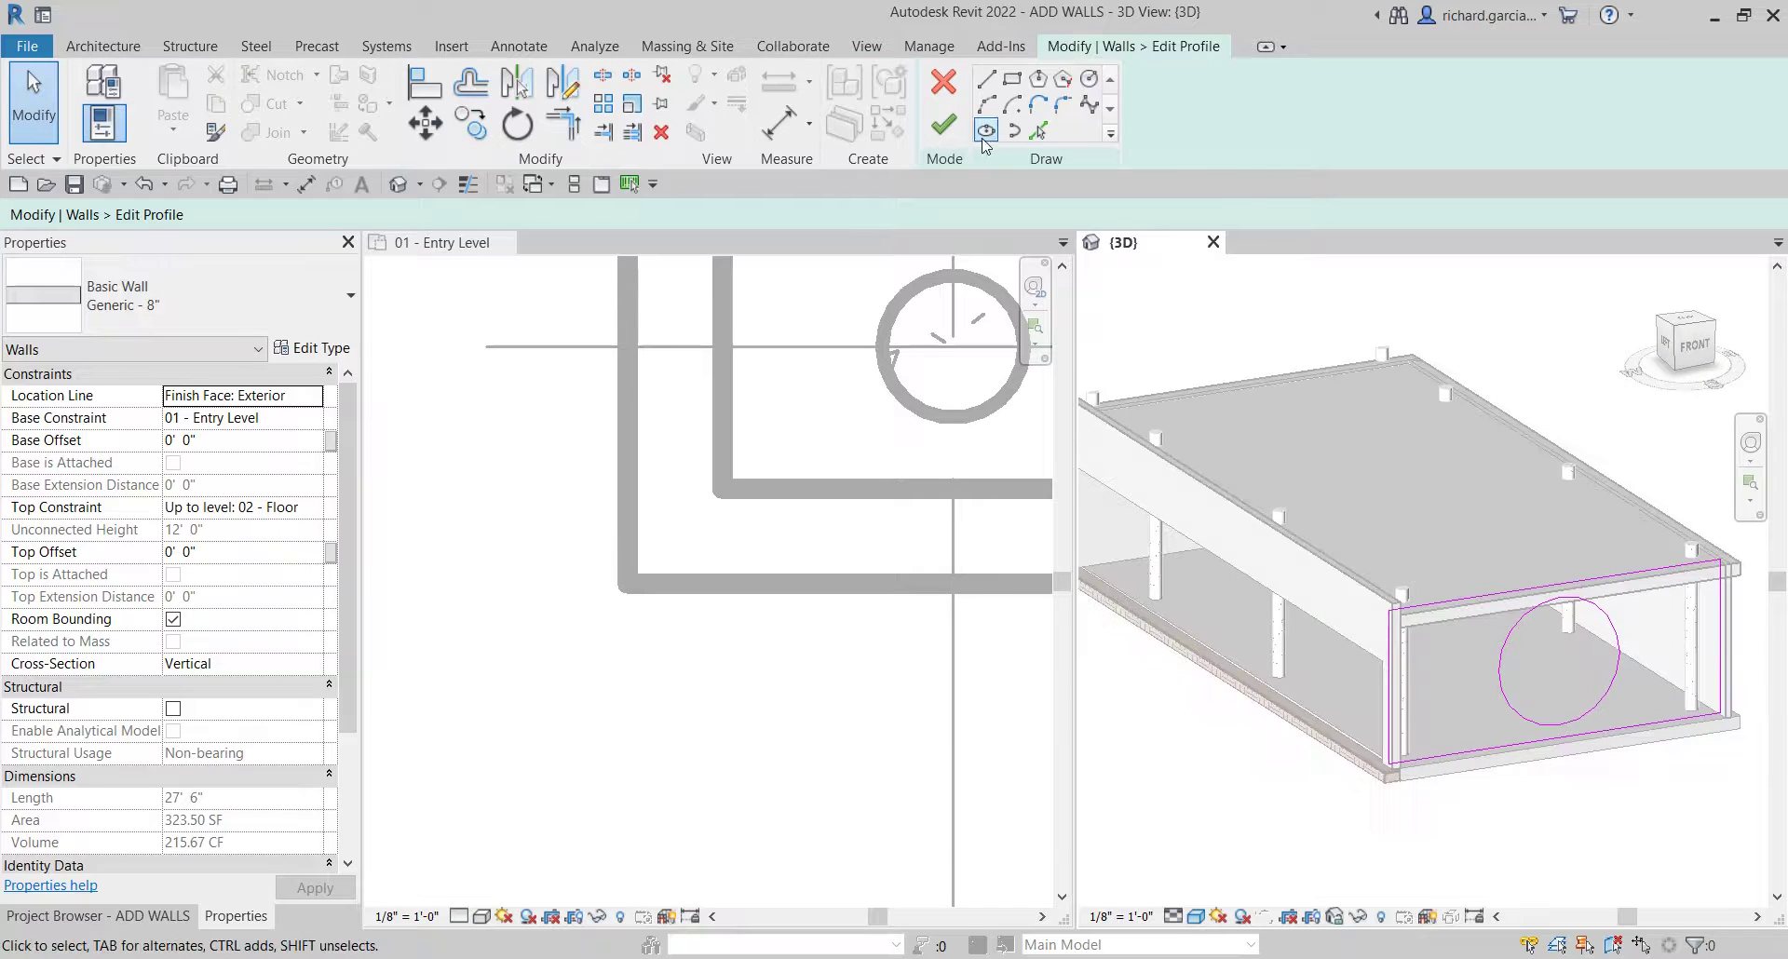
{"action": "left_click", "coordinate": [946, 126]}
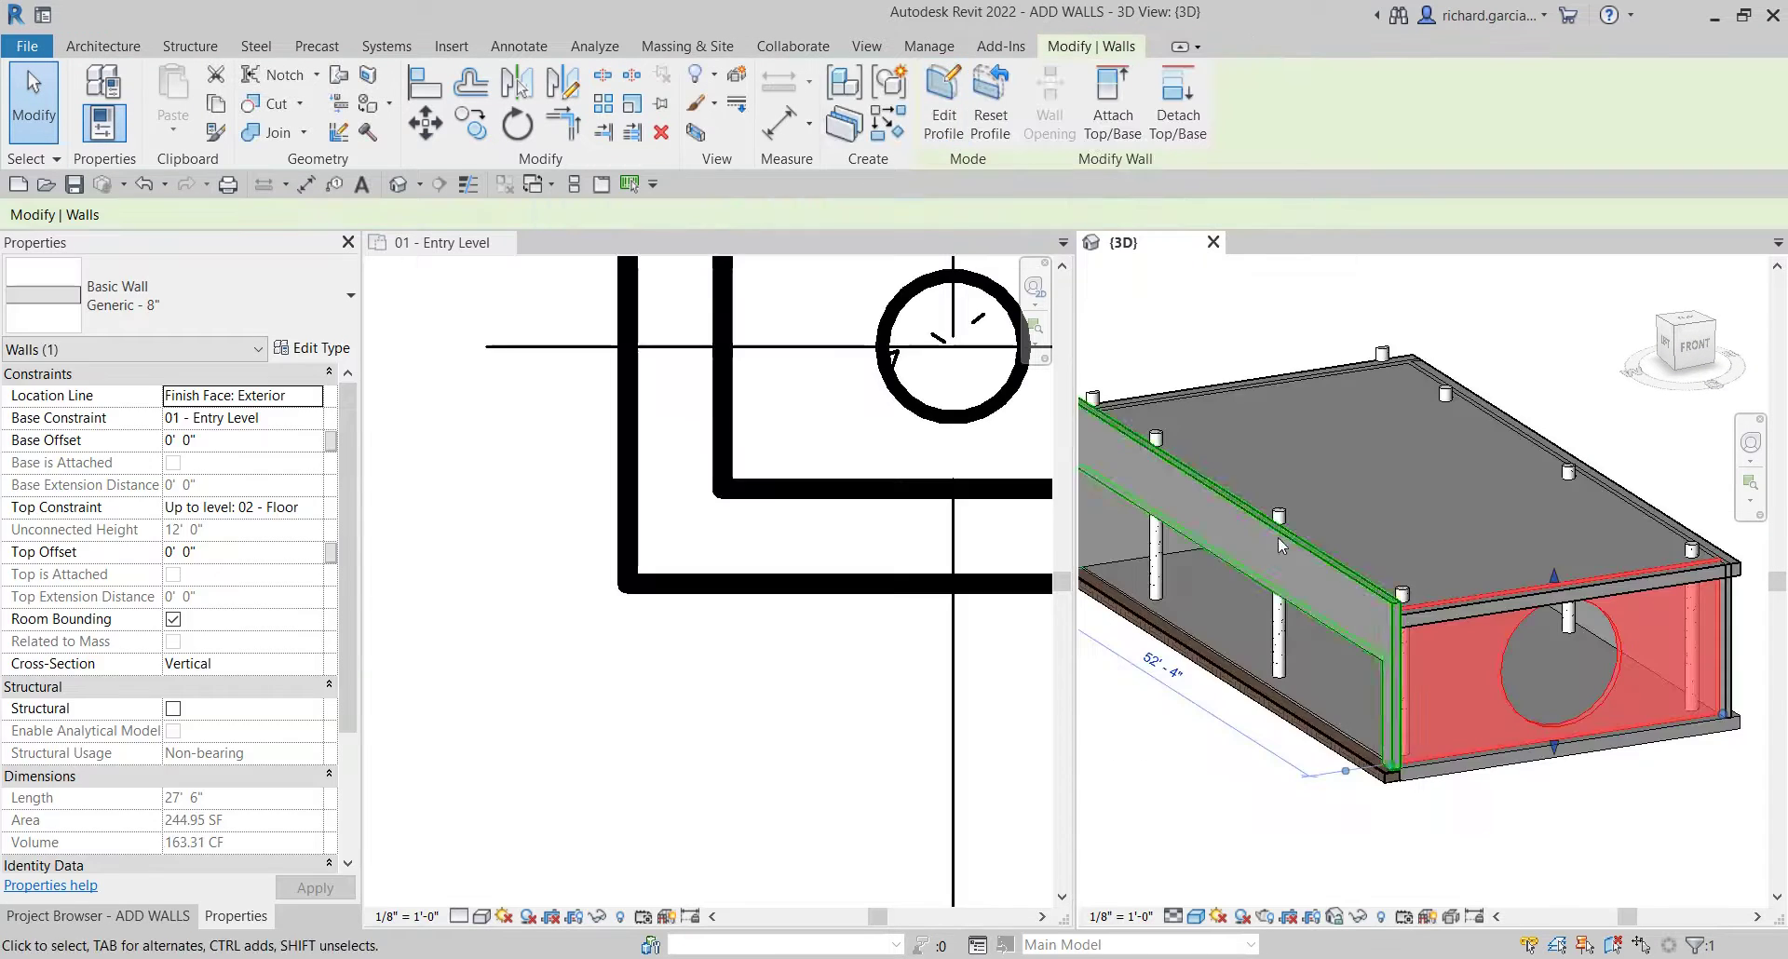
{"action": "left_click", "coordinate": [1608, 849]}
{"action": "middle_click_drag", "start_coordinate": [1608, 849], "coordinate": [1434, 775], "text": "shift"}
- Set the Top Offset of the rectangular wall opening between grids B and E to 0
{"action": "scroll", "coordinate": [746, 698], "scroll_direction": "down", "scroll_amount": 6}
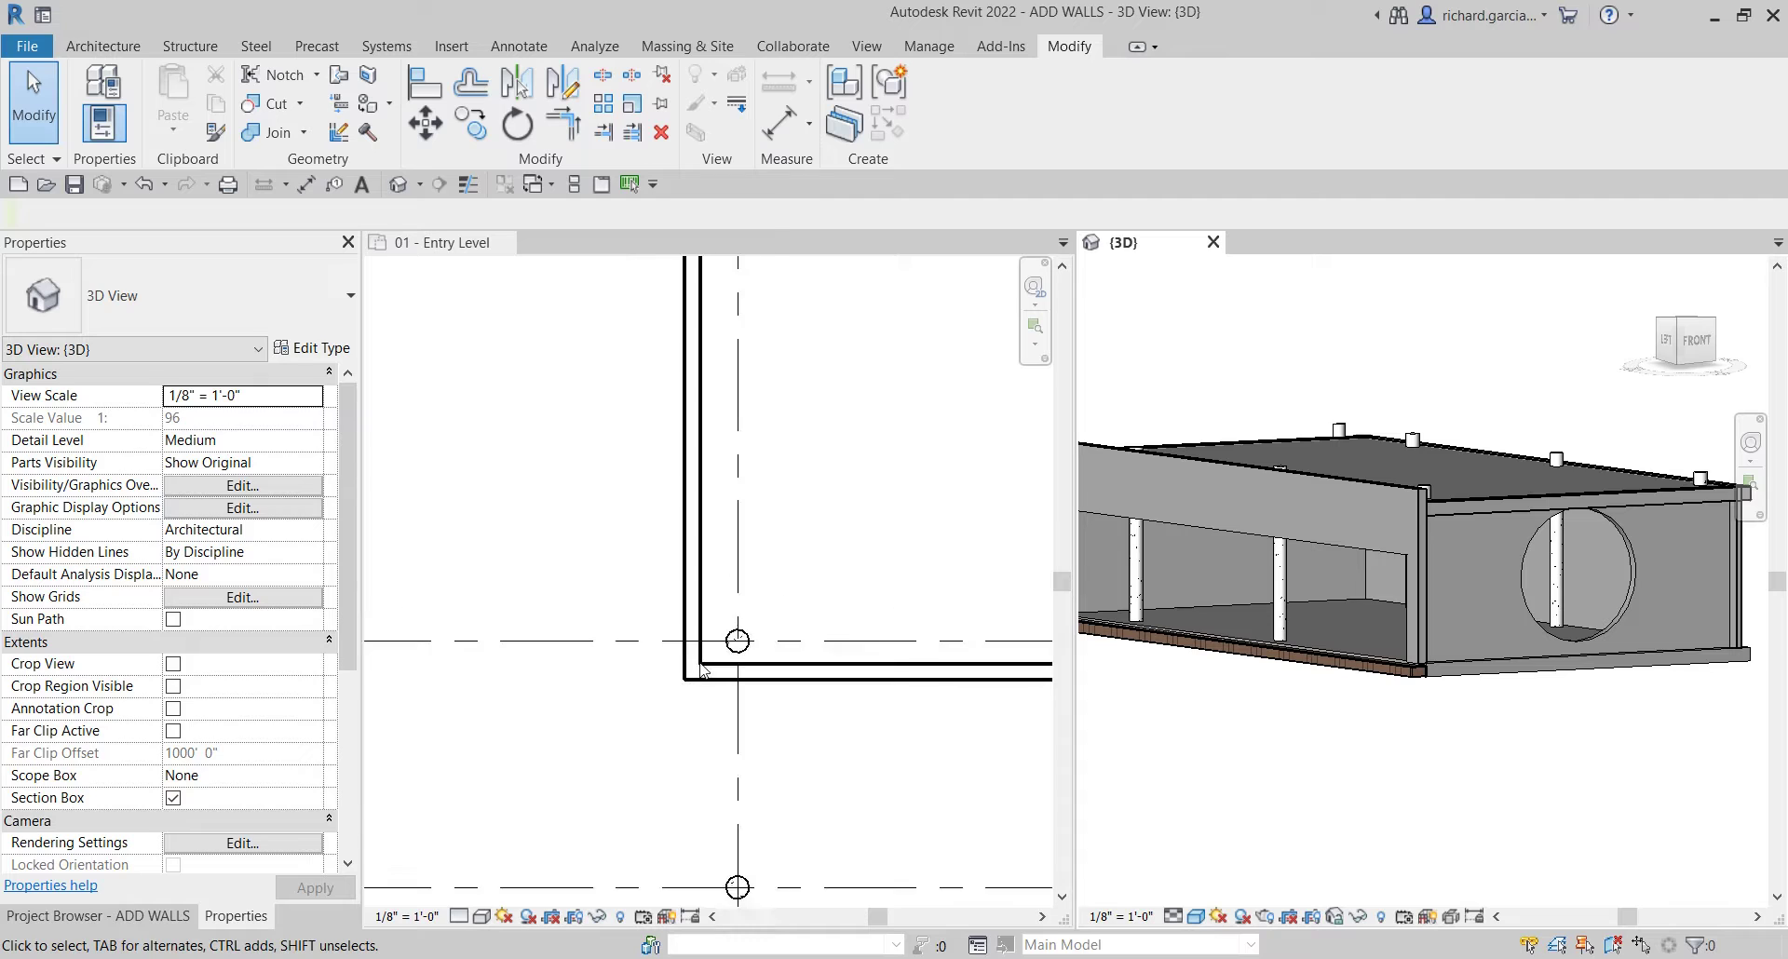
{"action": "left_click", "coordinate": [816, 792]}
{"action": "middle_click_drag", "start_coordinate": [693, 730], "coordinate": [701, 499]}
{"action": "key", "text": "ctrl"}
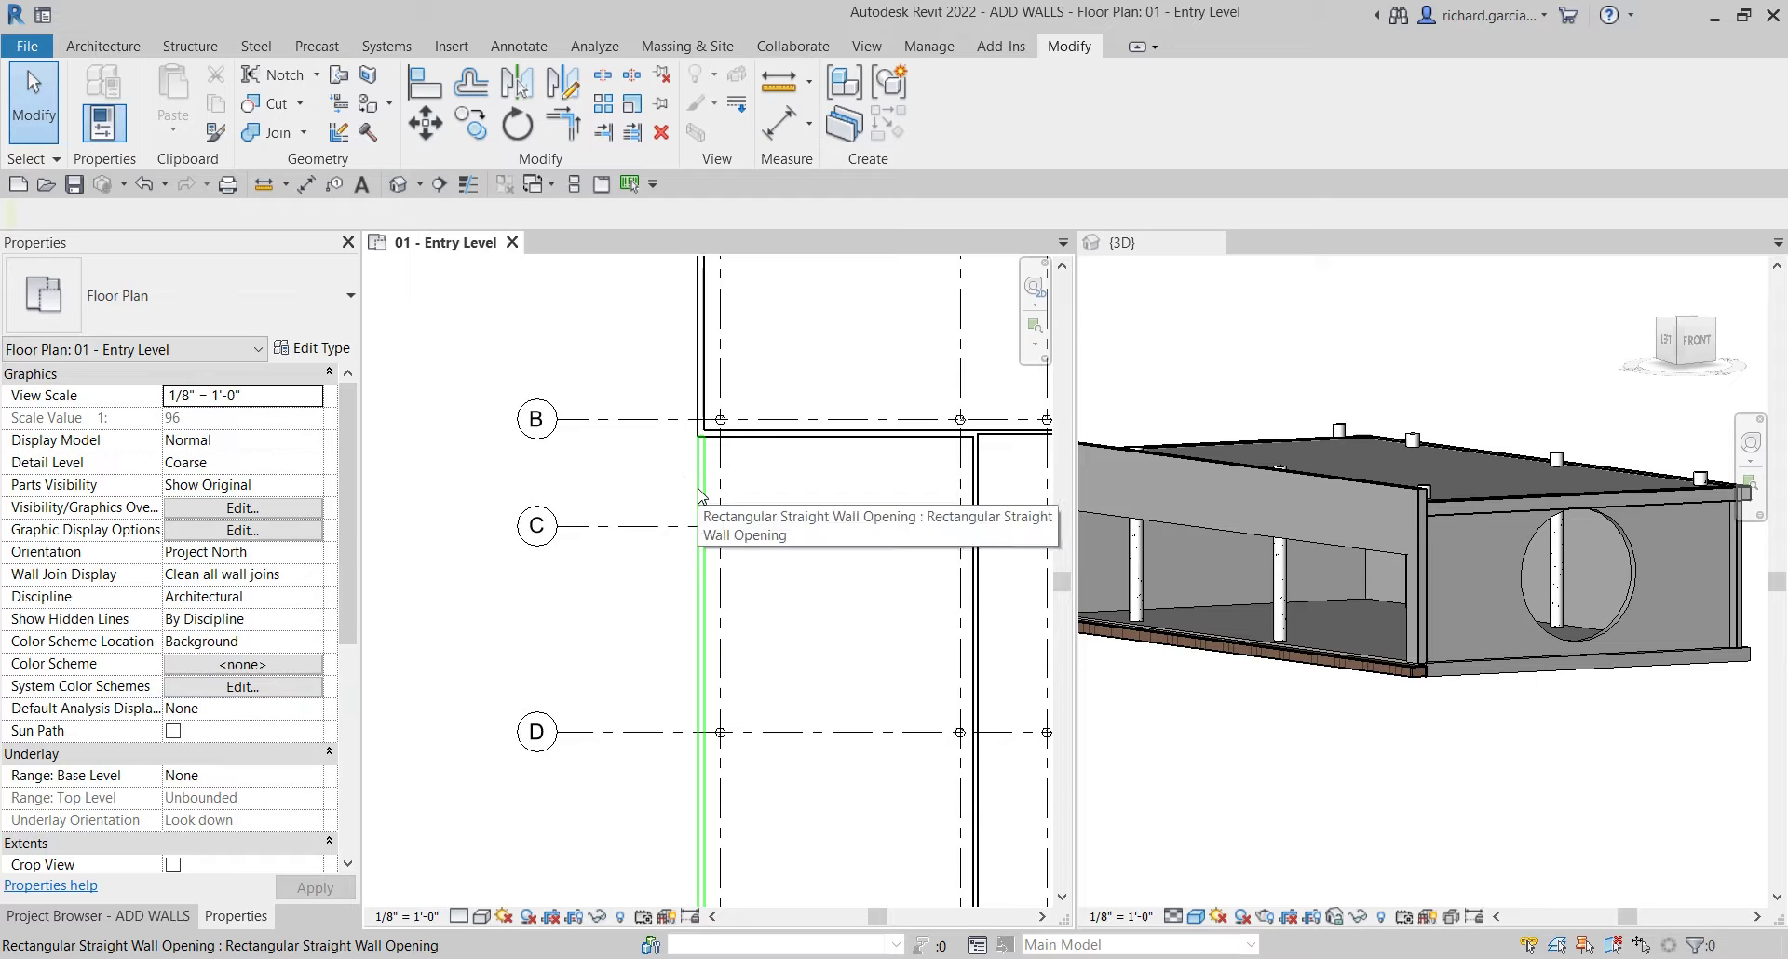
{"action": "scroll", "coordinate": [699, 493], "scroll_direction": "down", "scroll_amount": 2}
{"action": "middle_click_drag", "start_coordinate": [773, 631], "coordinate": [785, 563]}
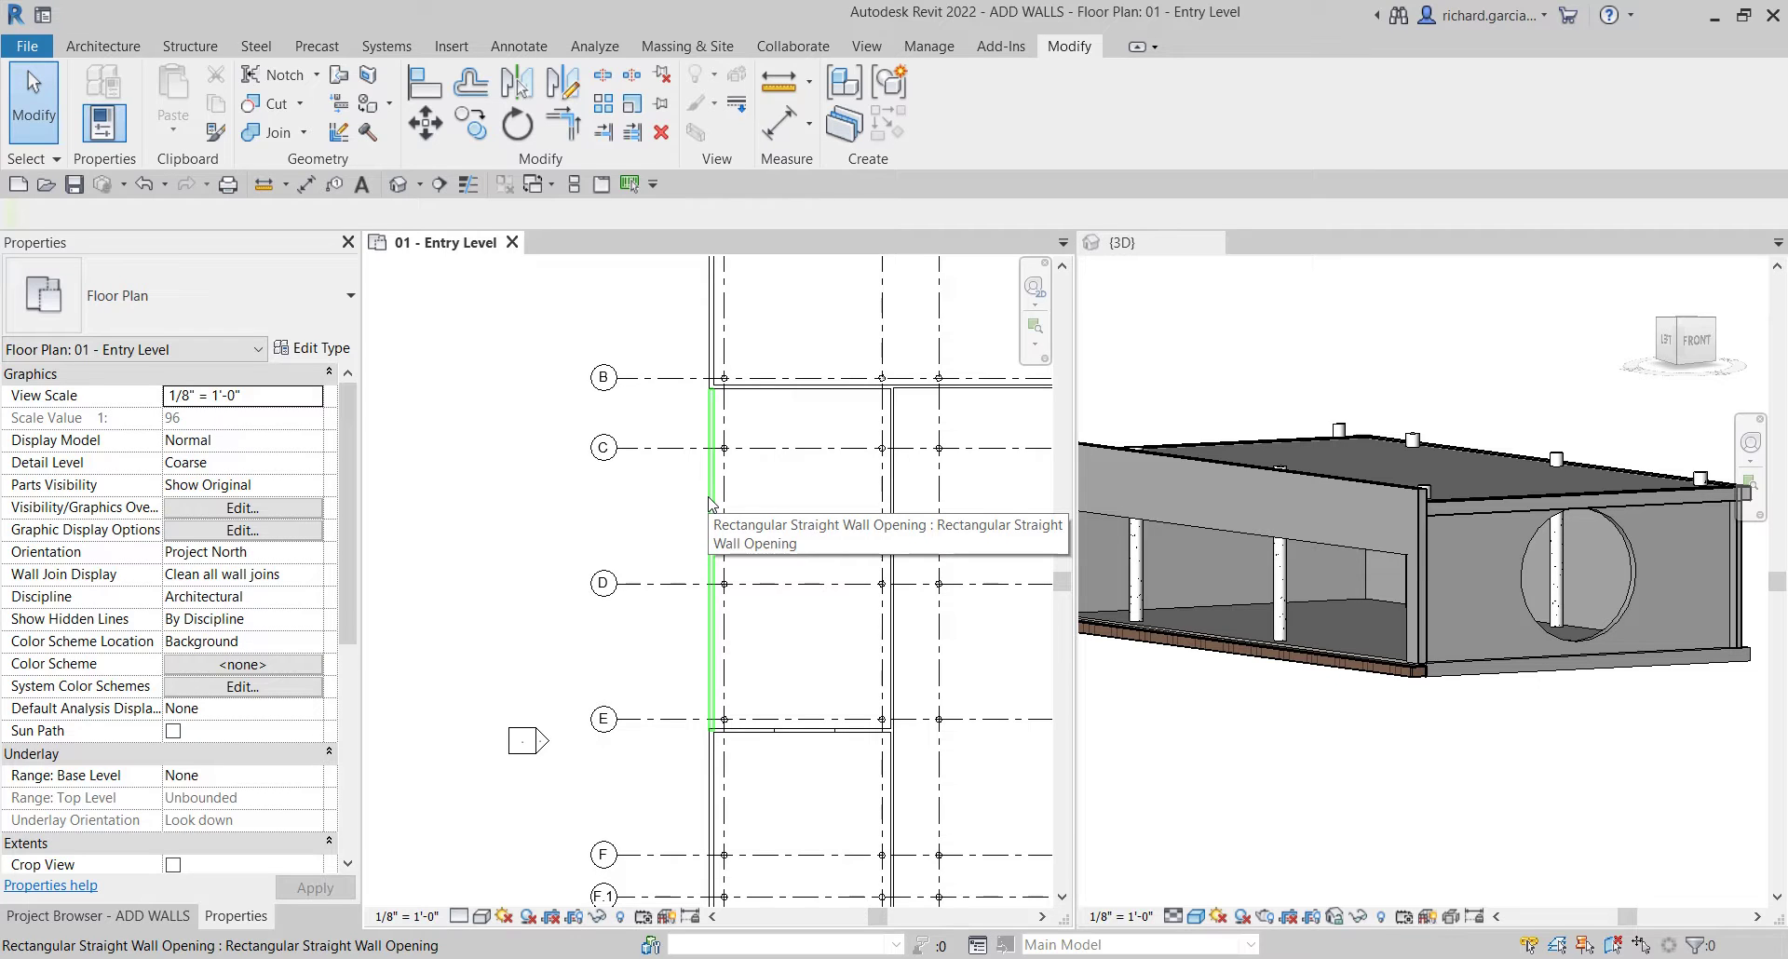
{"action": "left_click", "coordinate": [709, 504]}
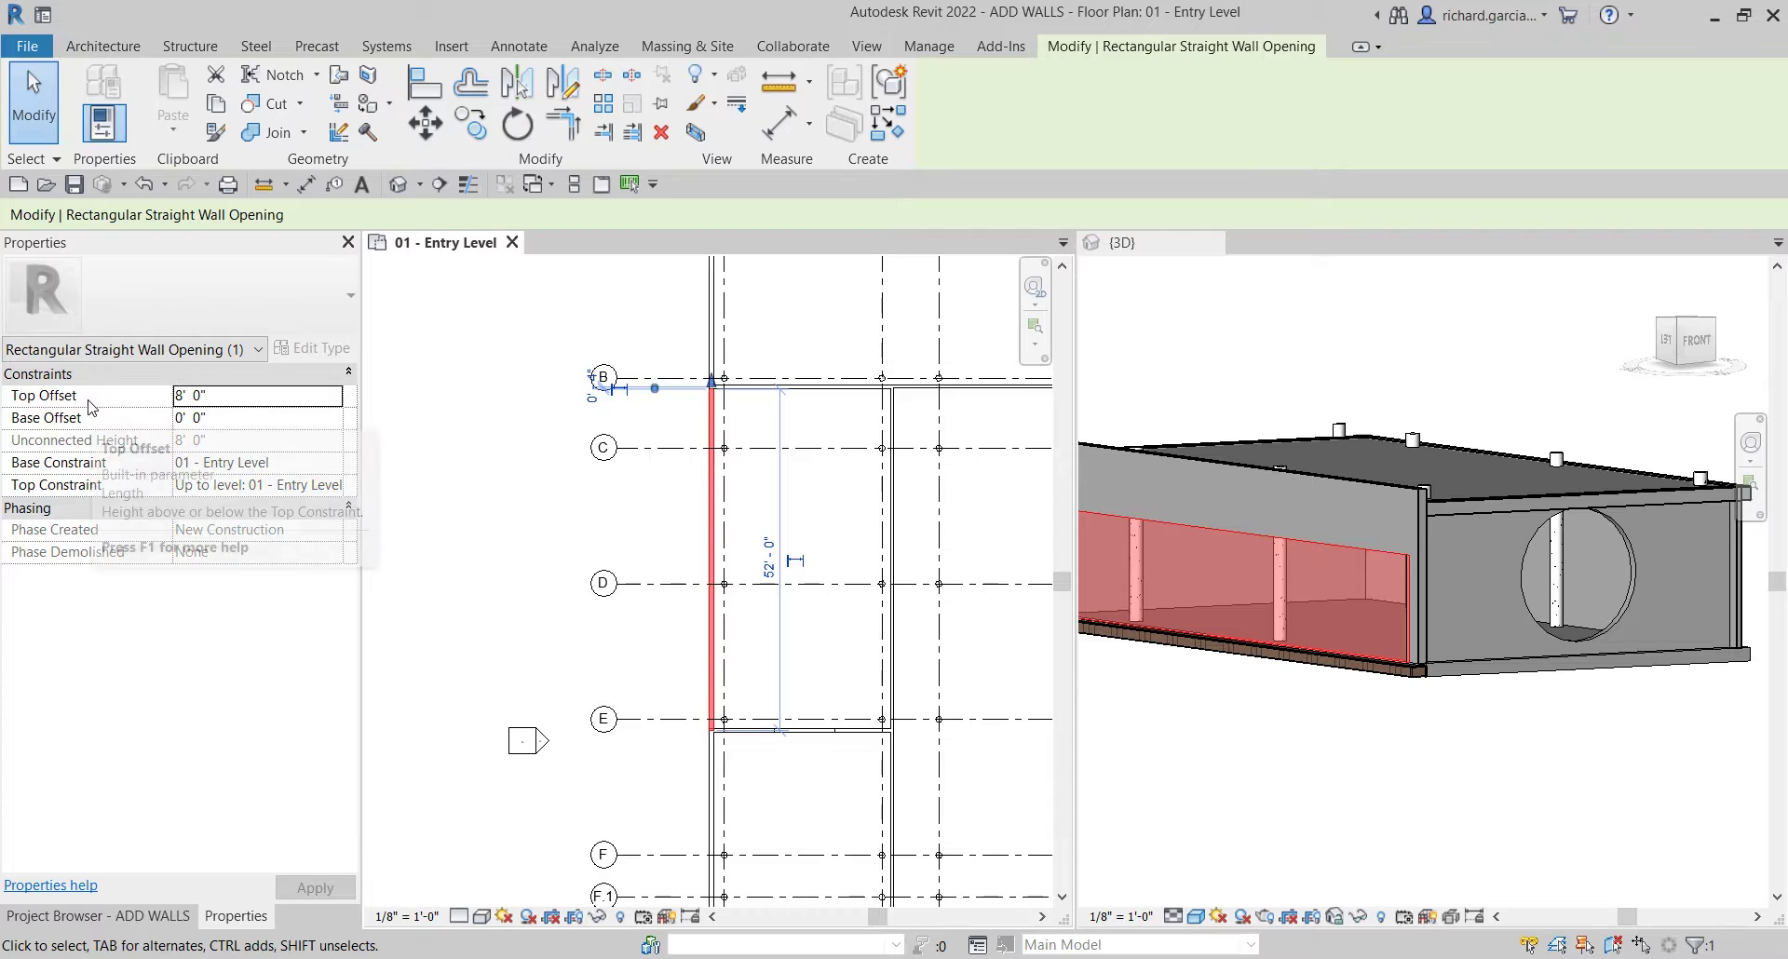
{"action": "left_click", "coordinate": [235, 403]}
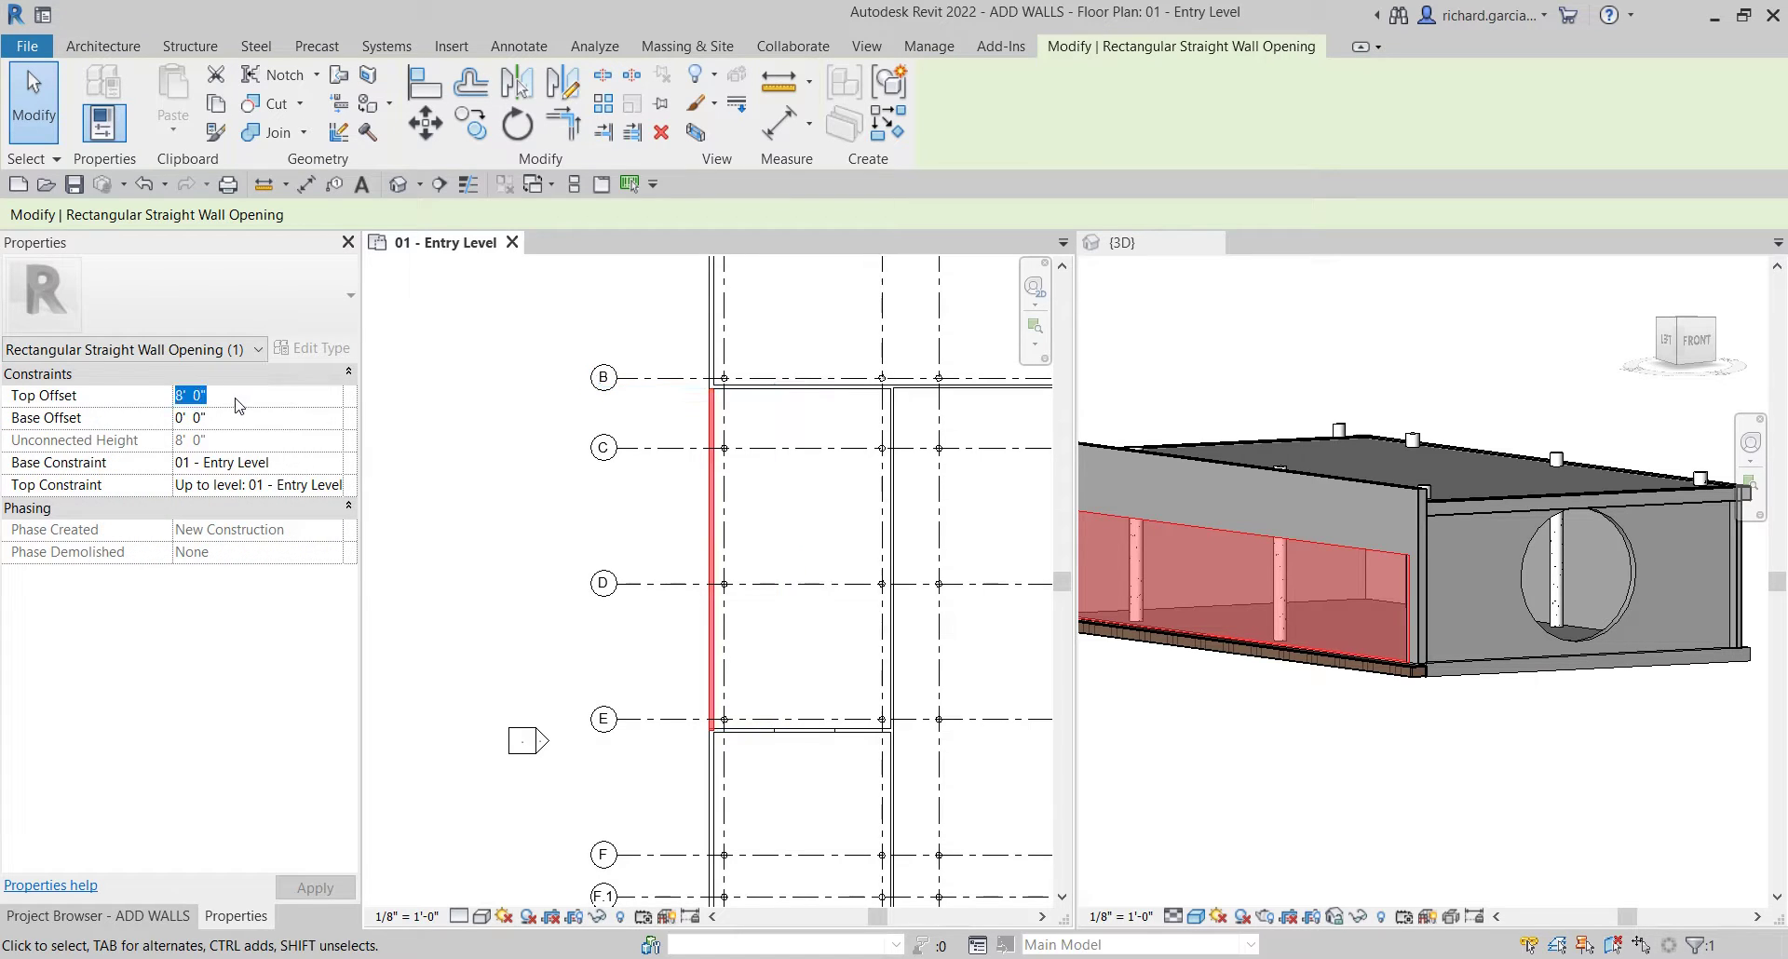
{"action": "type", "text": "0"}
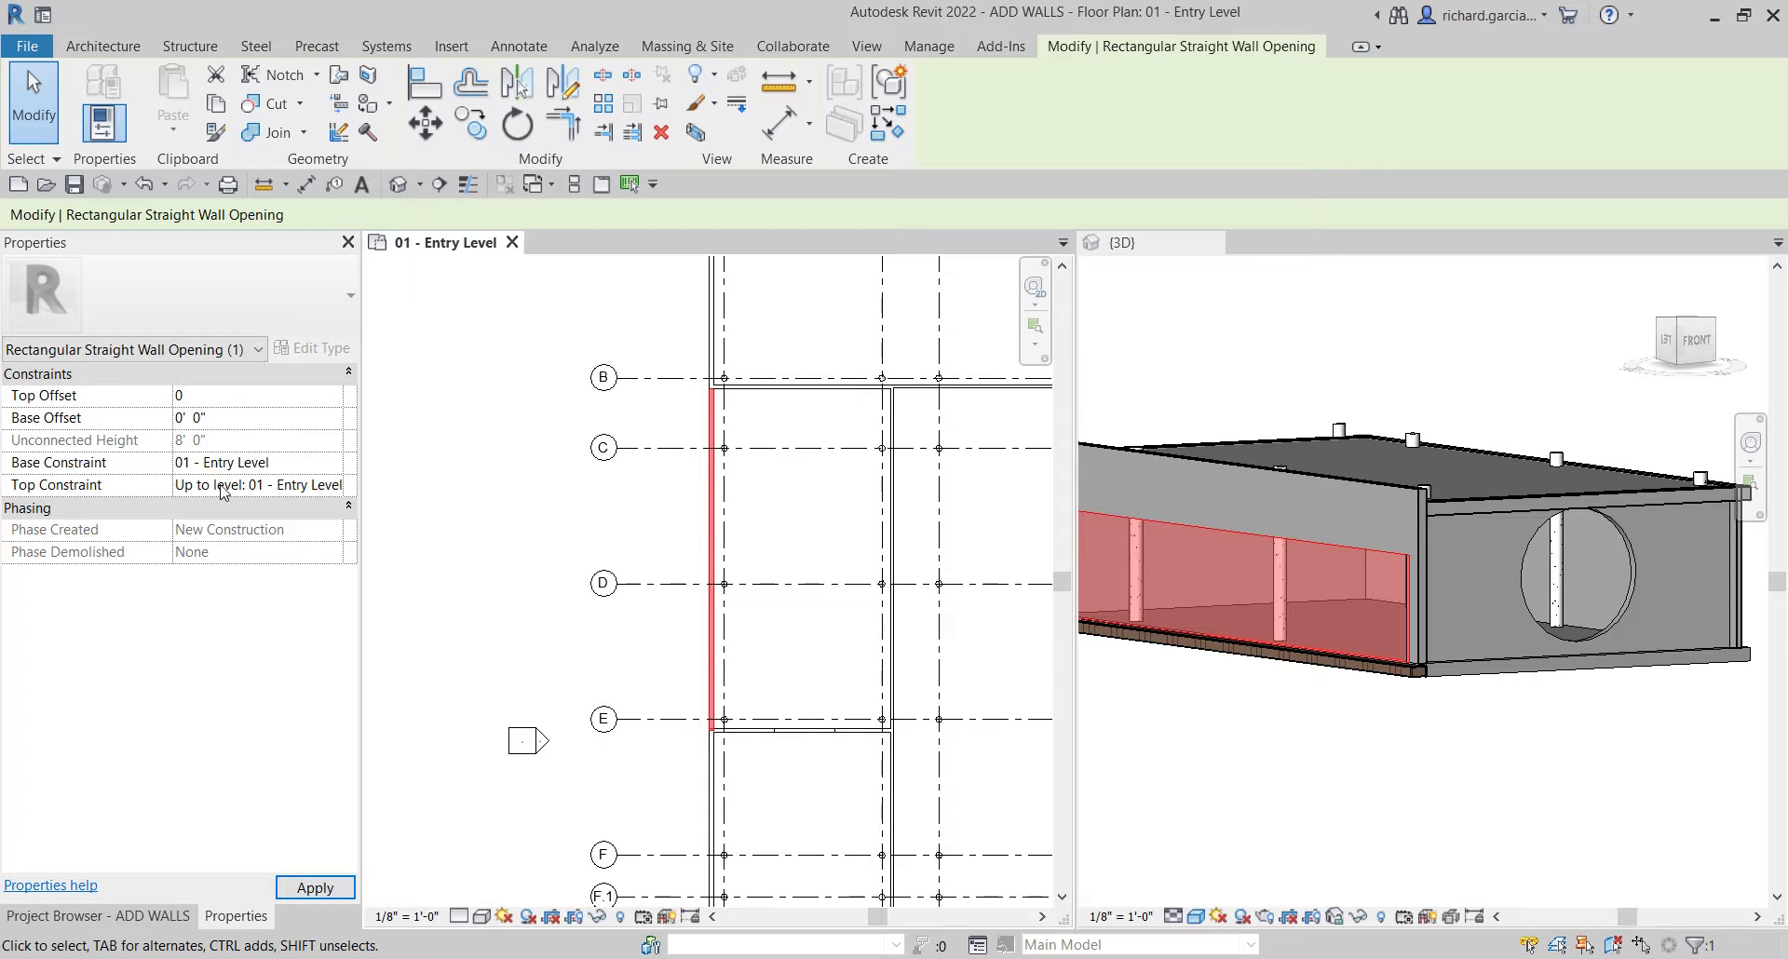
- Constrain the top of the rectangular opening up to level 02 - Floor, apply it and inspect the opening in 3D
{"action": "left_click", "coordinate": [224, 487]}
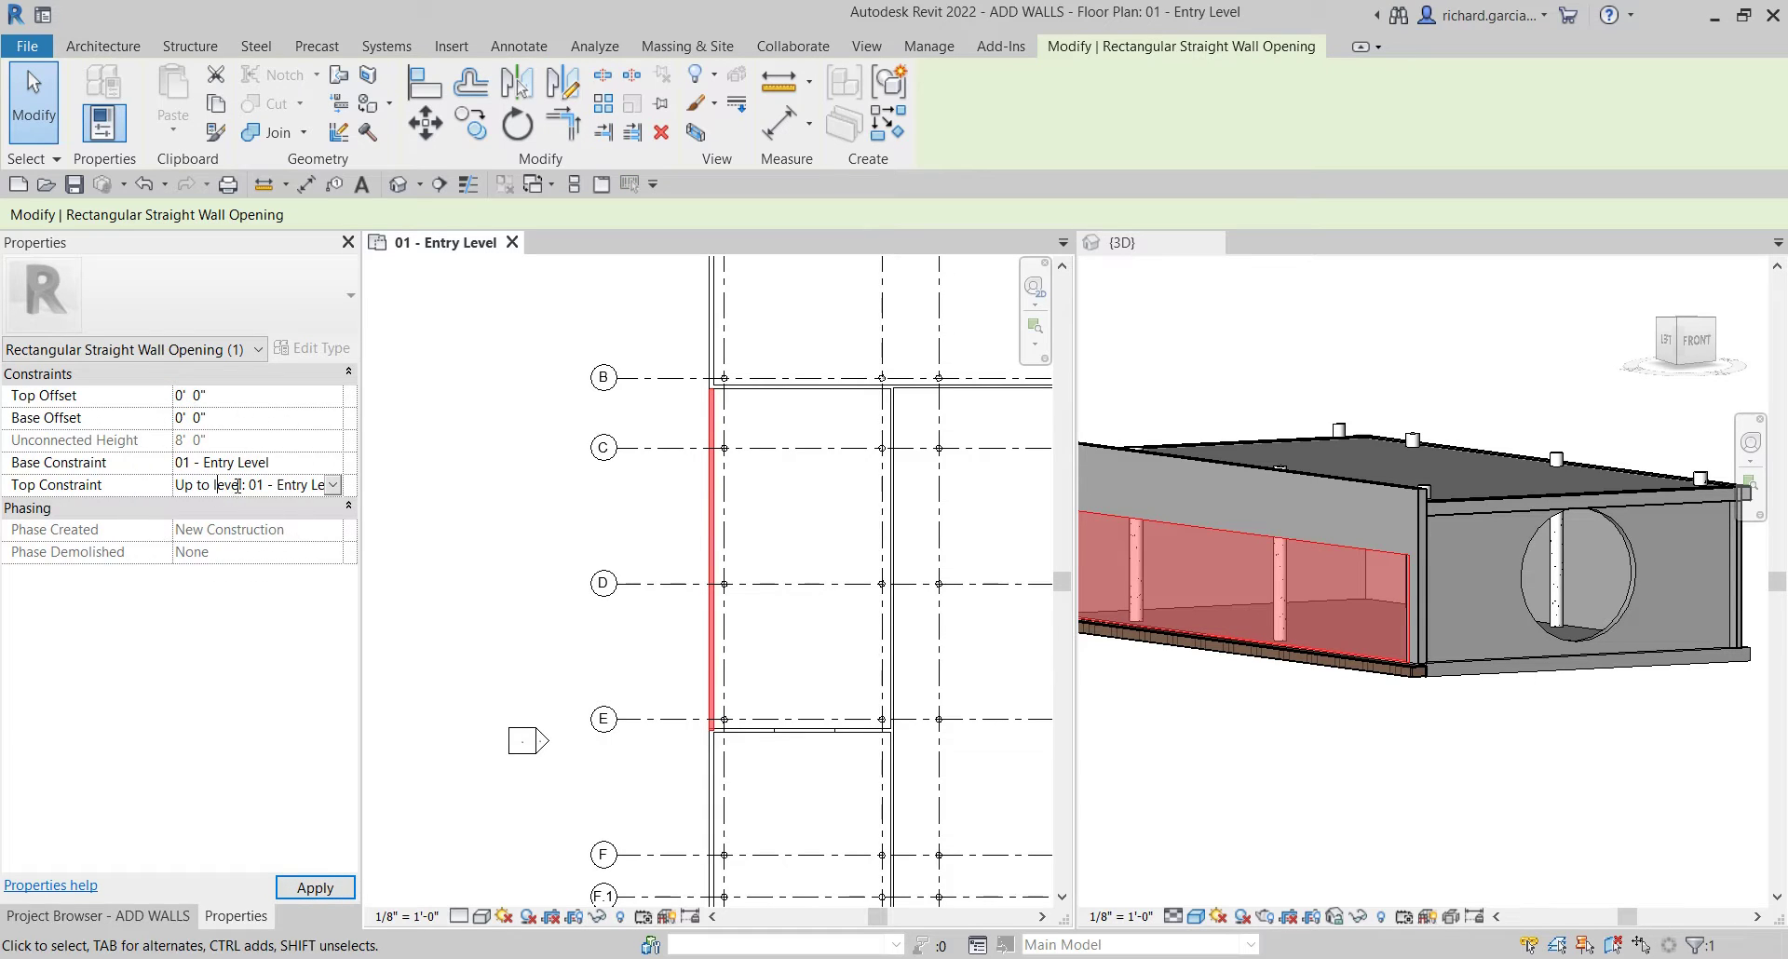
{"action": "left_click", "coordinate": [333, 485]}
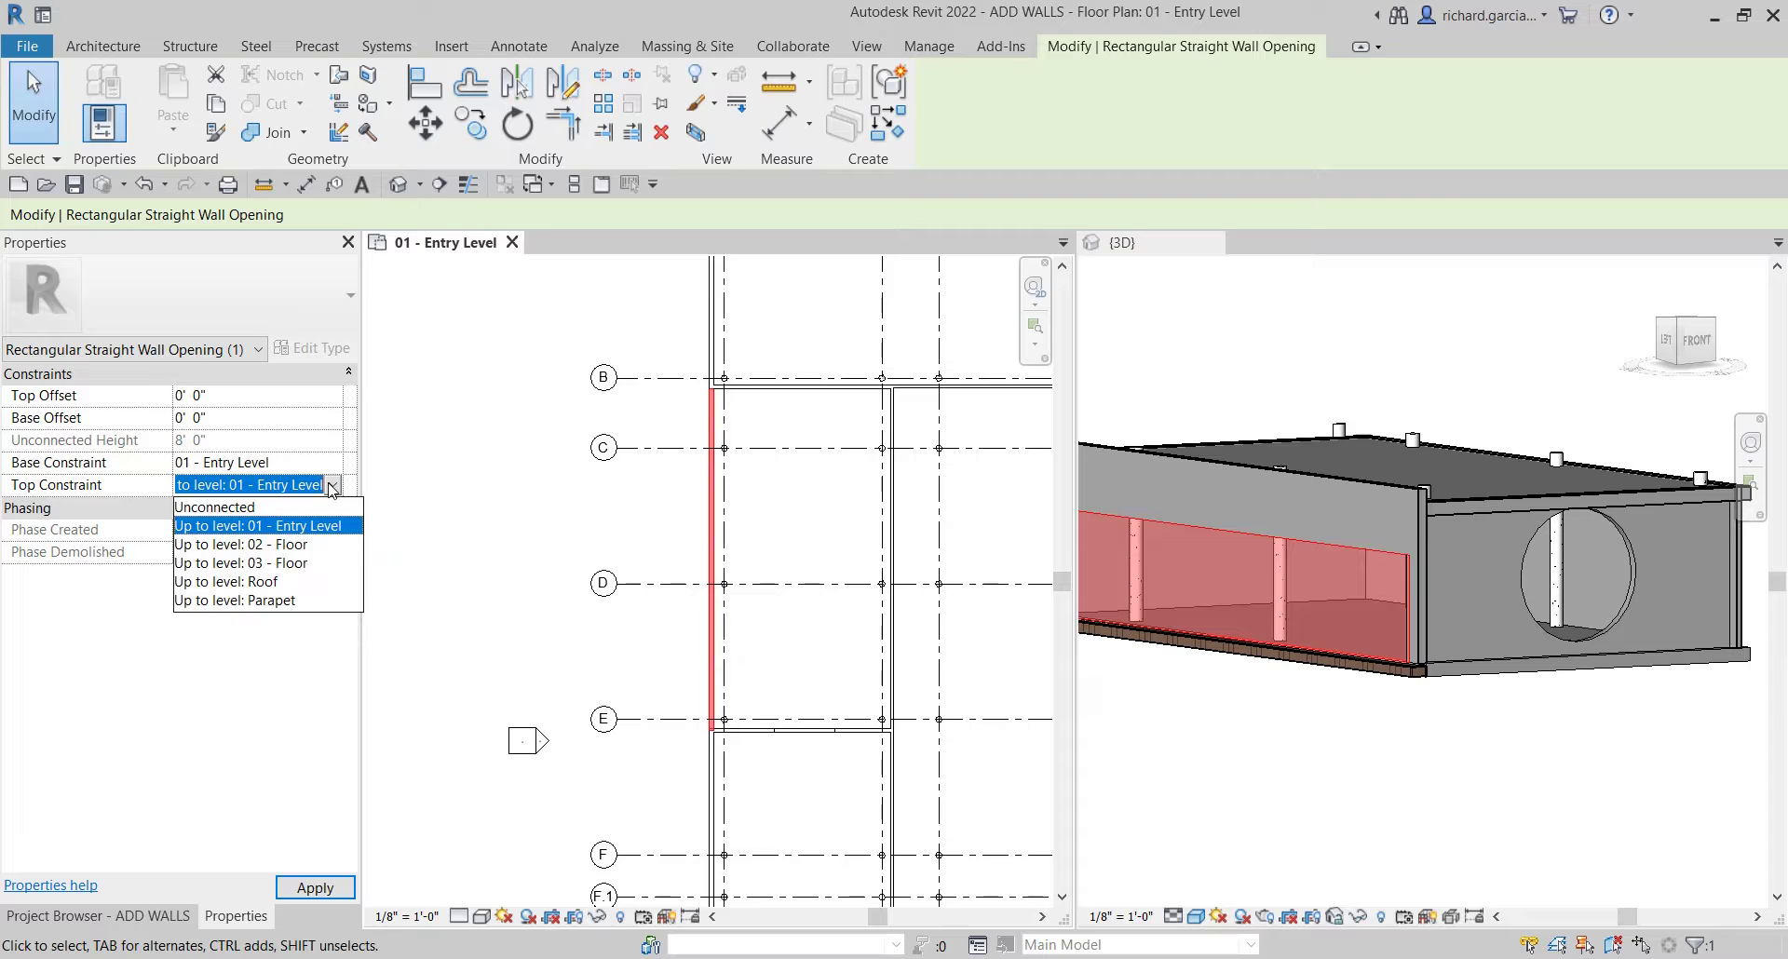
{"action": "left_click", "coordinate": [240, 546]}
{"action": "left_click", "coordinate": [260, 481]}
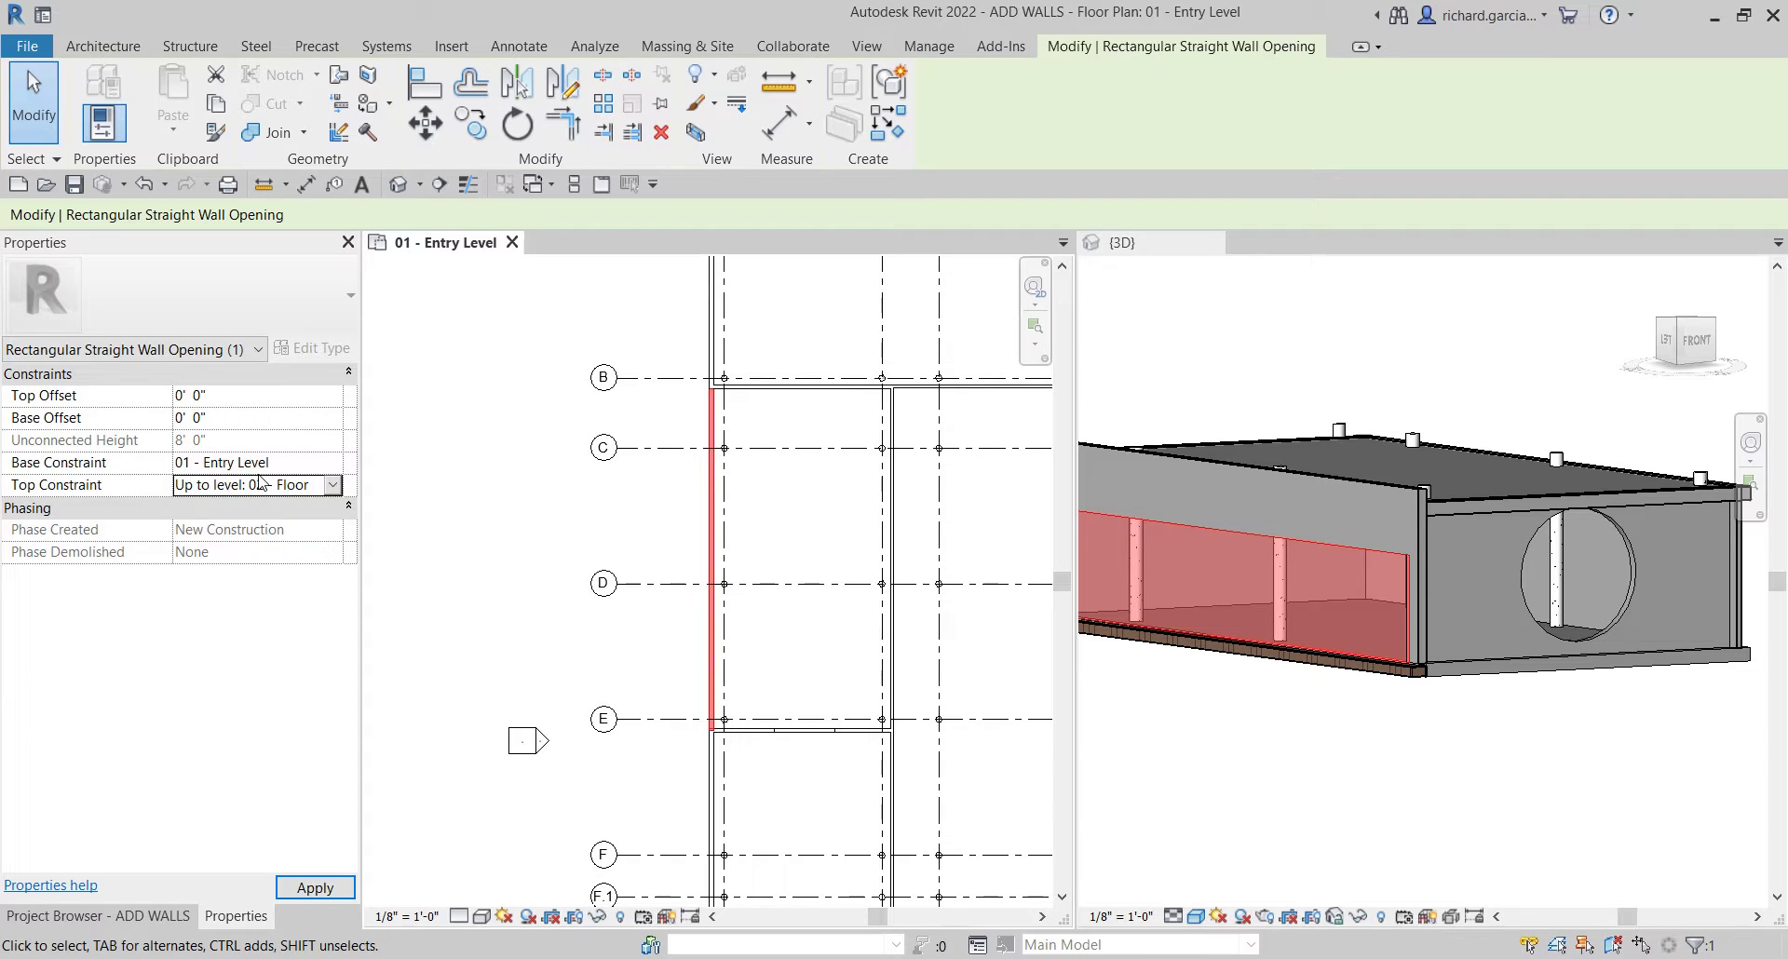
{"action": "left_click", "coordinate": [315, 888]}
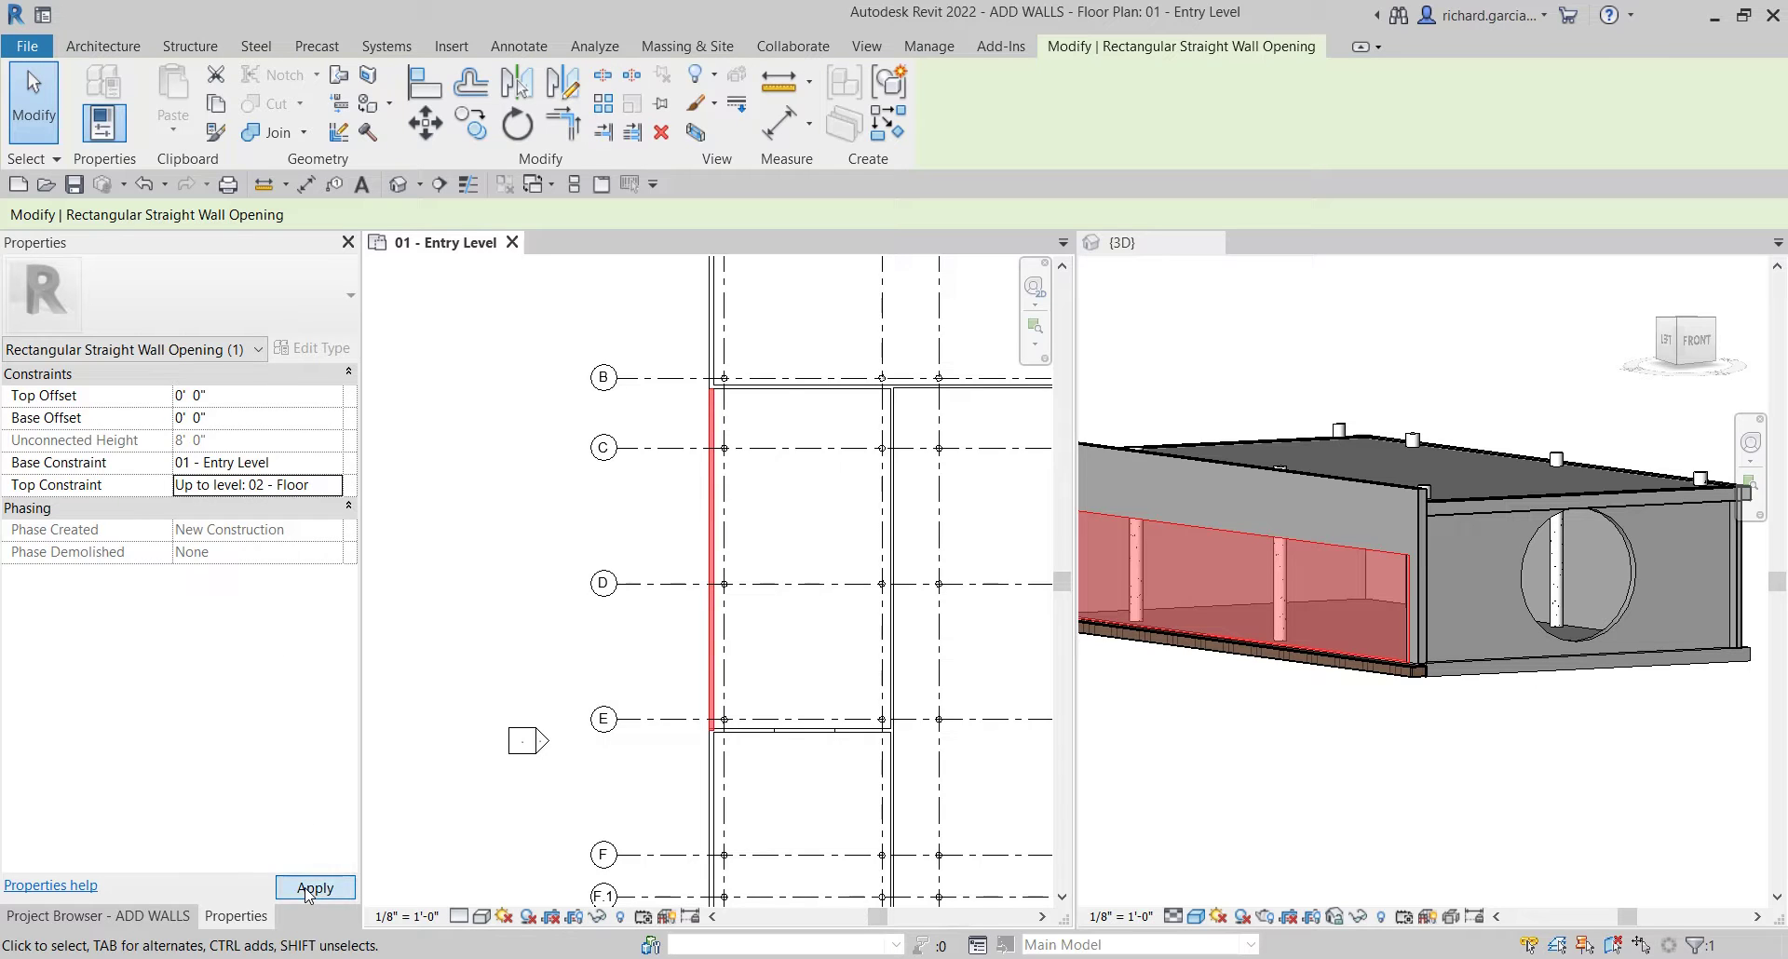
{"action": "left_click", "coordinate": [1410, 769]}
{"action": "middle_click_drag", "start_coordinate": [1408, 780], "coordinate": [1452, 615], "text": "shift"}
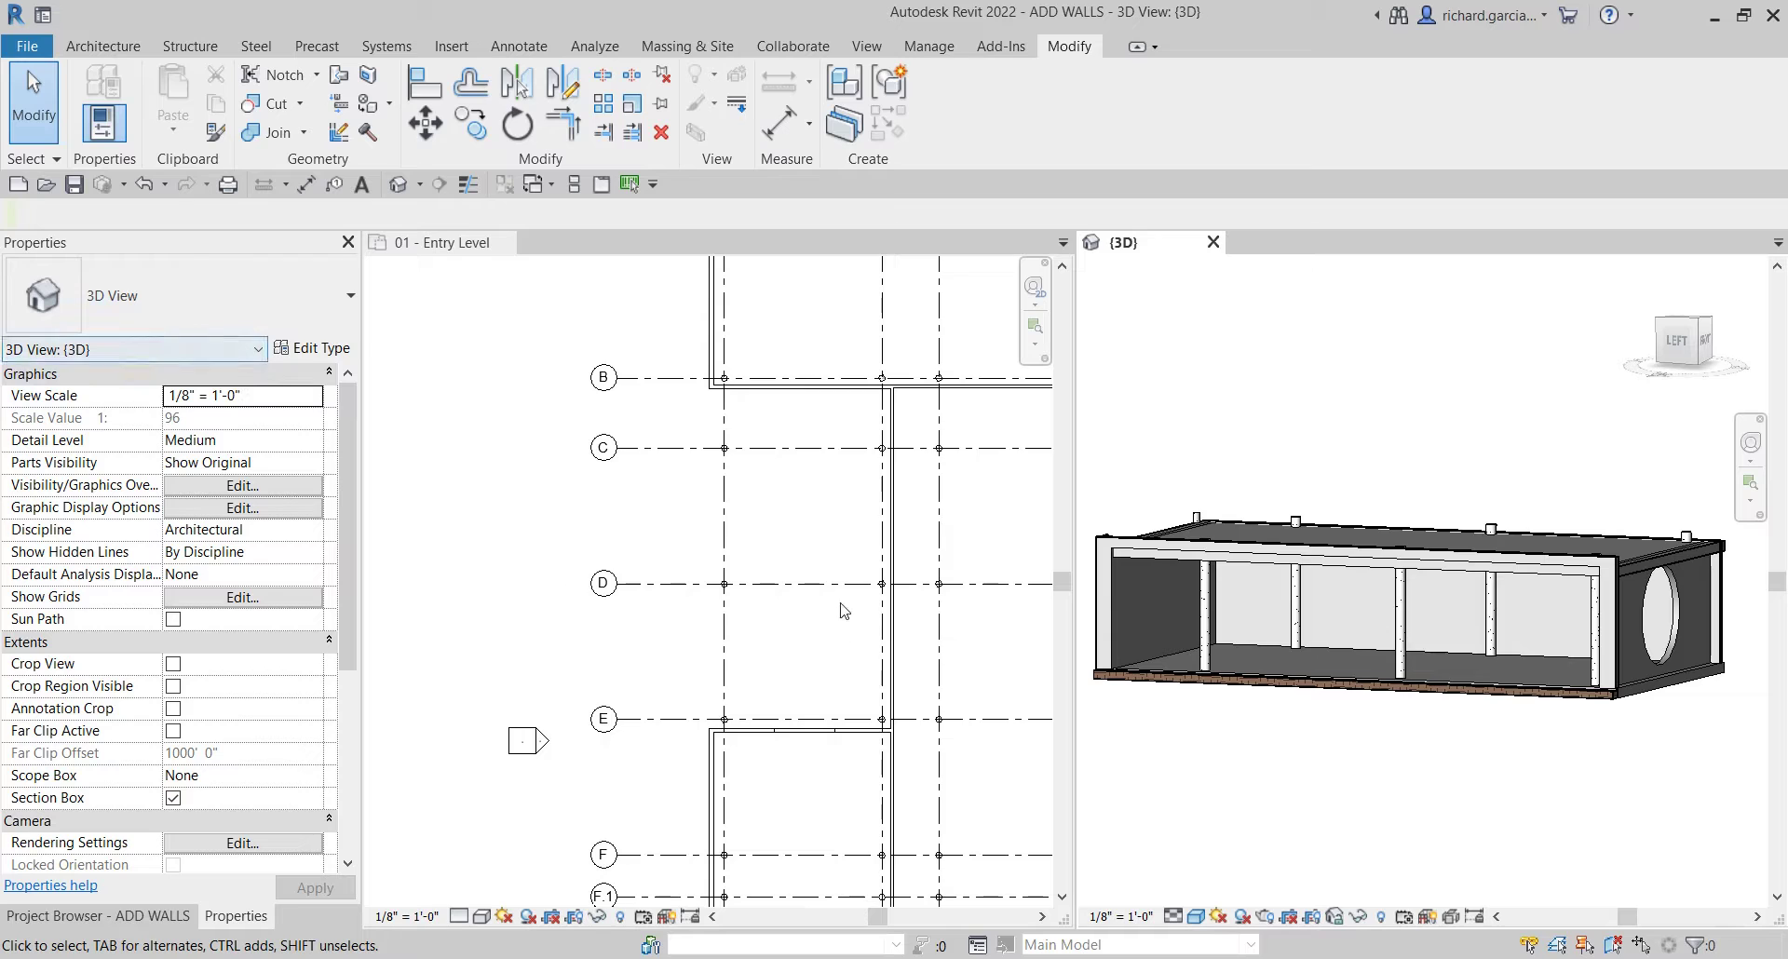
- Reselect the rectangular opening in plan to check its constraints and extent, and clear the selection
{"action": "left_click", "coordinate": [715, 514]}
{"action": "left_click", "coordinate": [711, 505]}
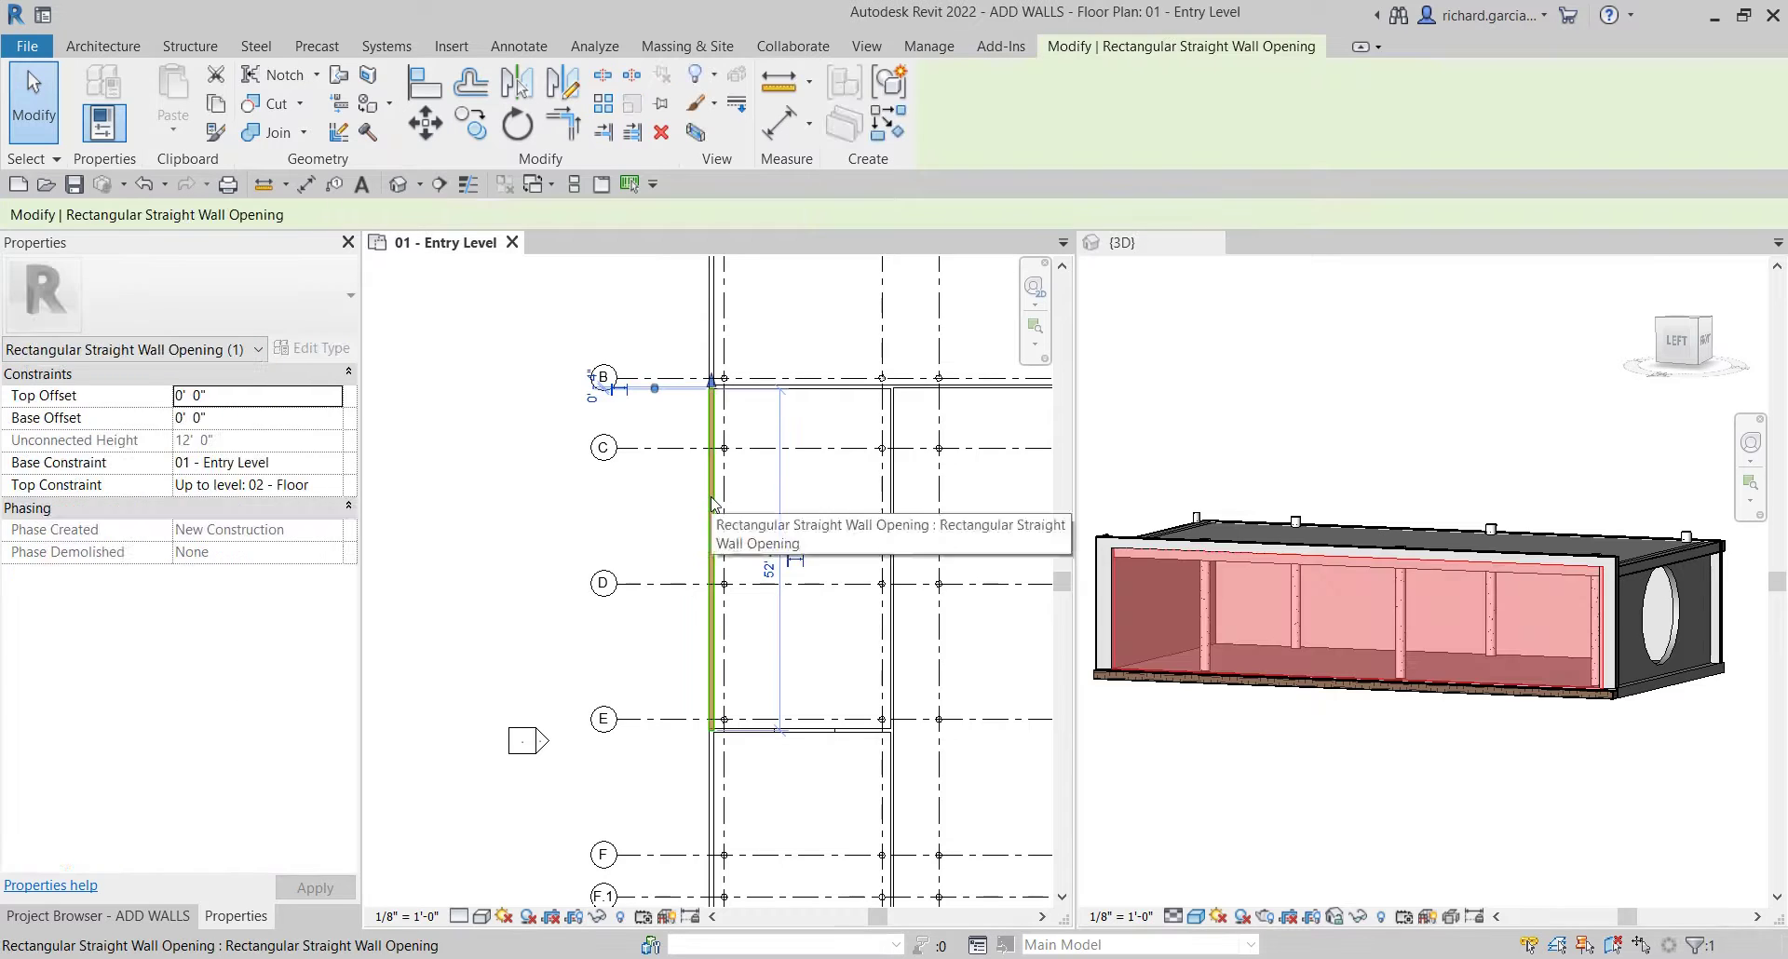
{"action": "left_click", "coordinate": [1536, 788]}
{"action": "left_click", "coordinate": [595, 544]}
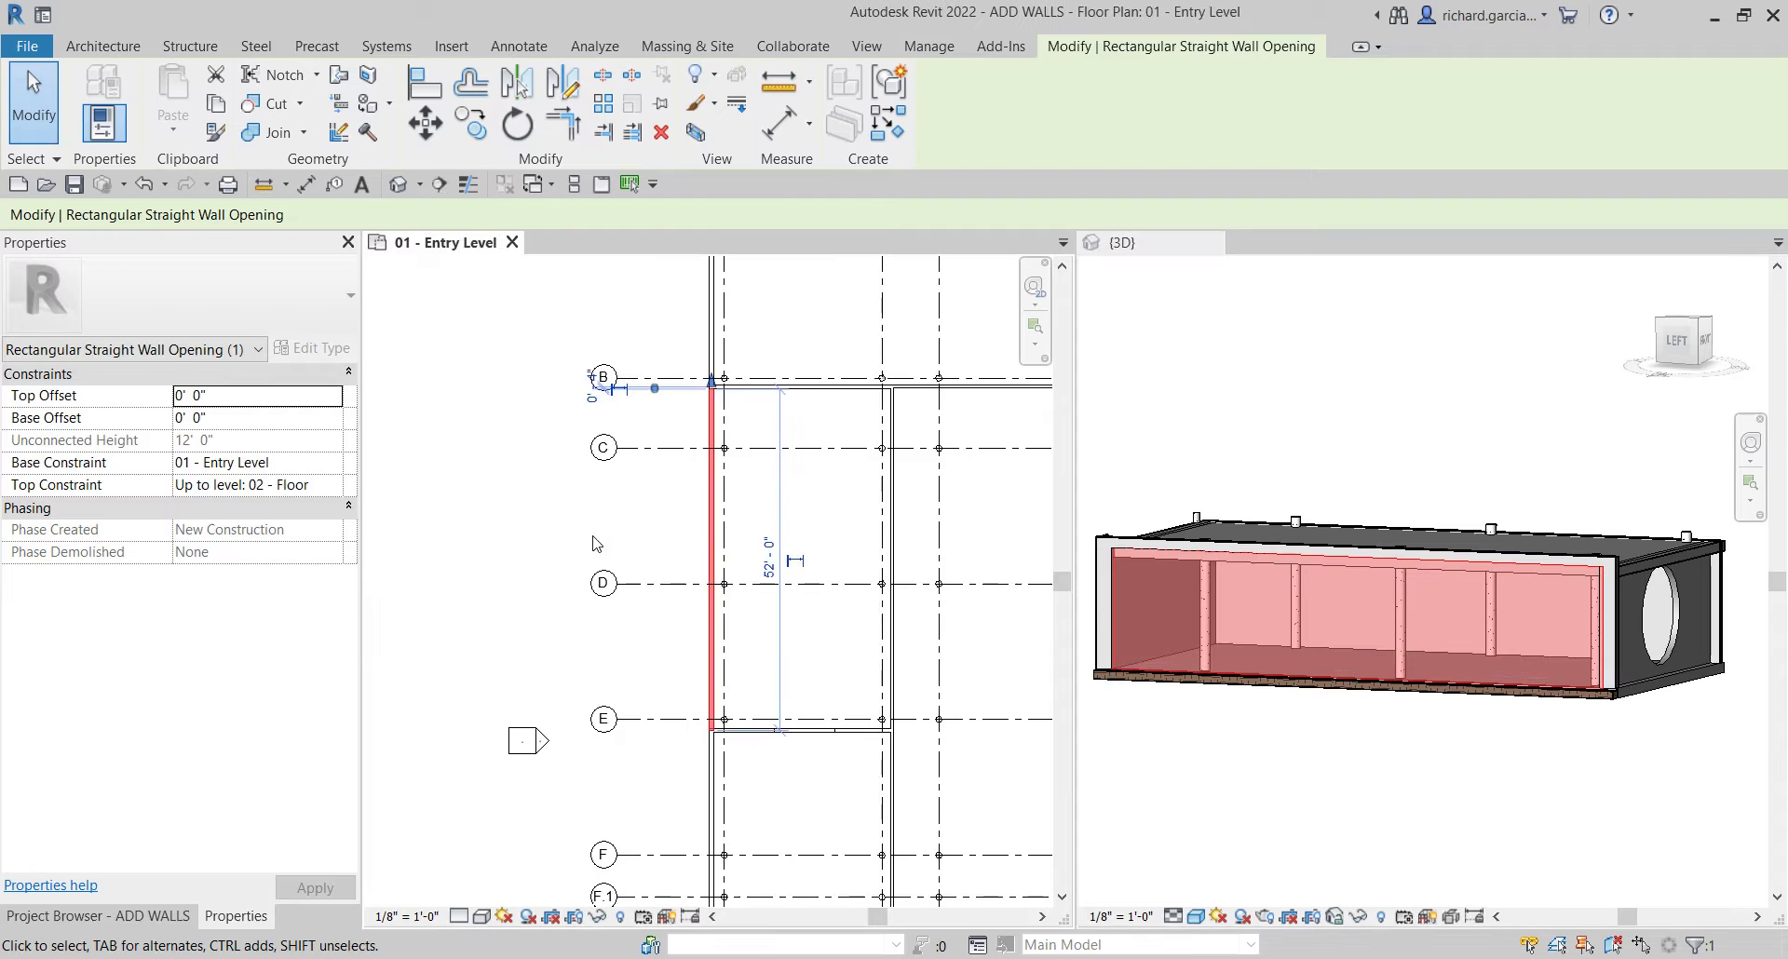
{"action": "left_click", "coordinate": [574, 515]}
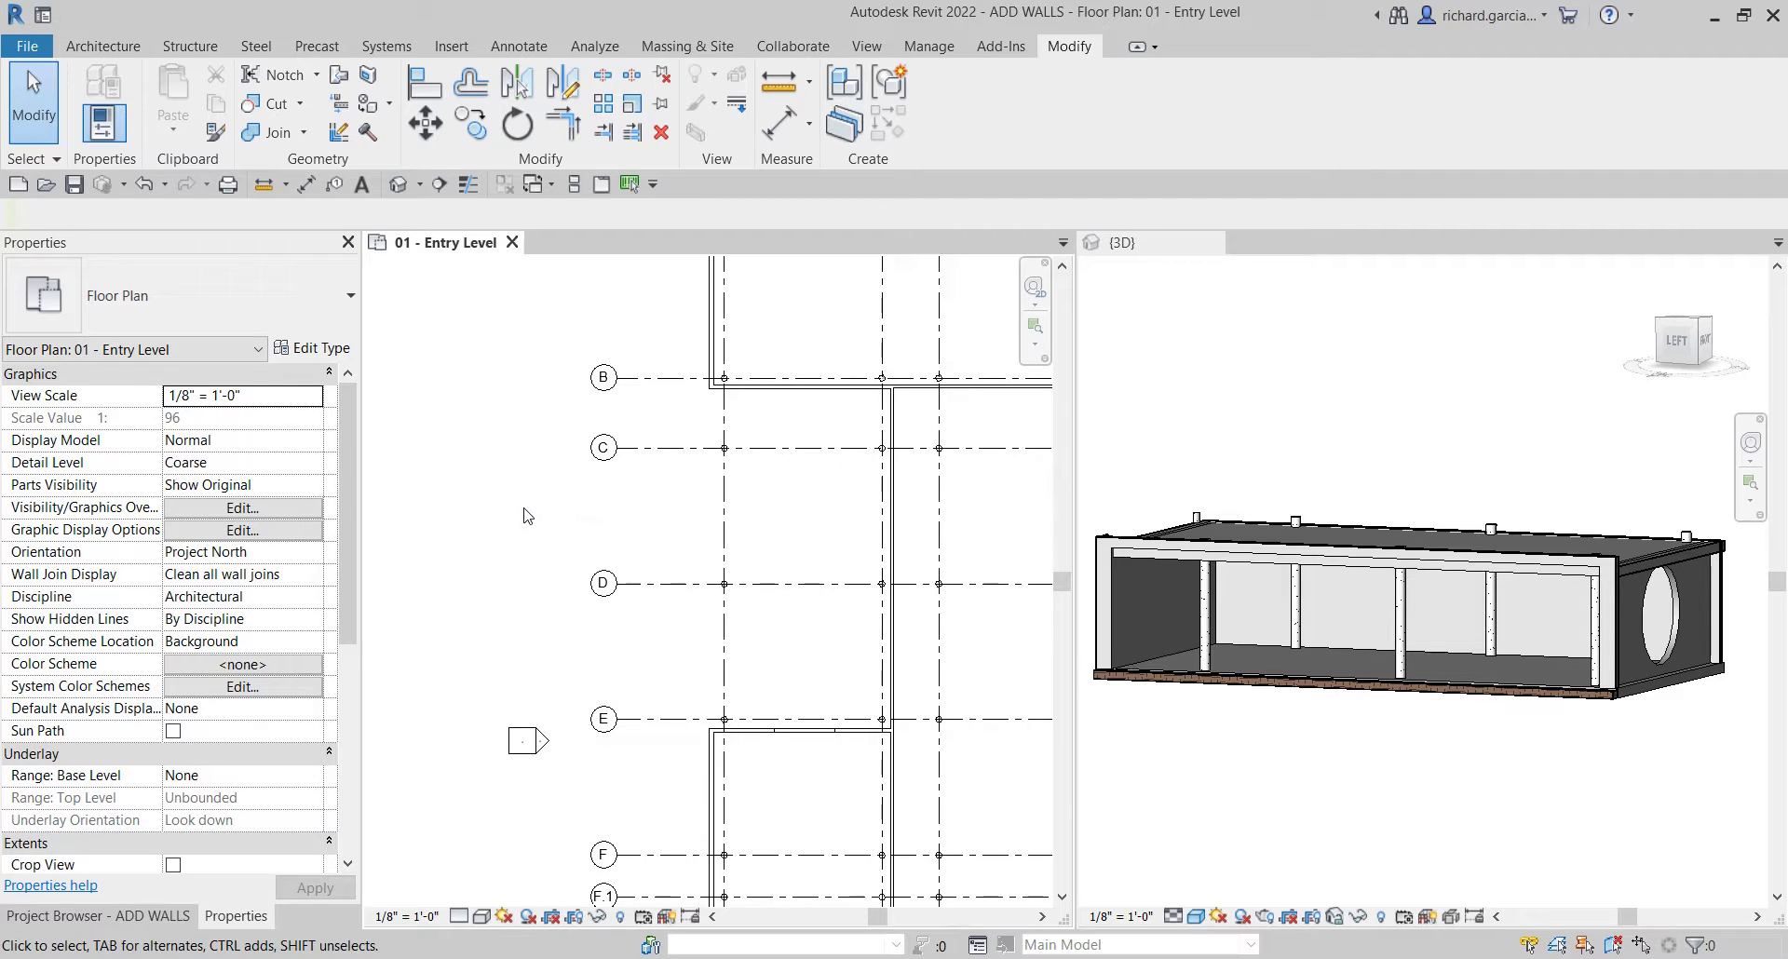
- Delete the circle from the profile of the cross wall near grid E and finish the profile edit
{"action": "left_click", "coordinate": [1612, 758]}
{"action": "middle_click_drag", "start_coordinate": [1611, 758], "coordinate": [1285, 693], "text": "shift"}
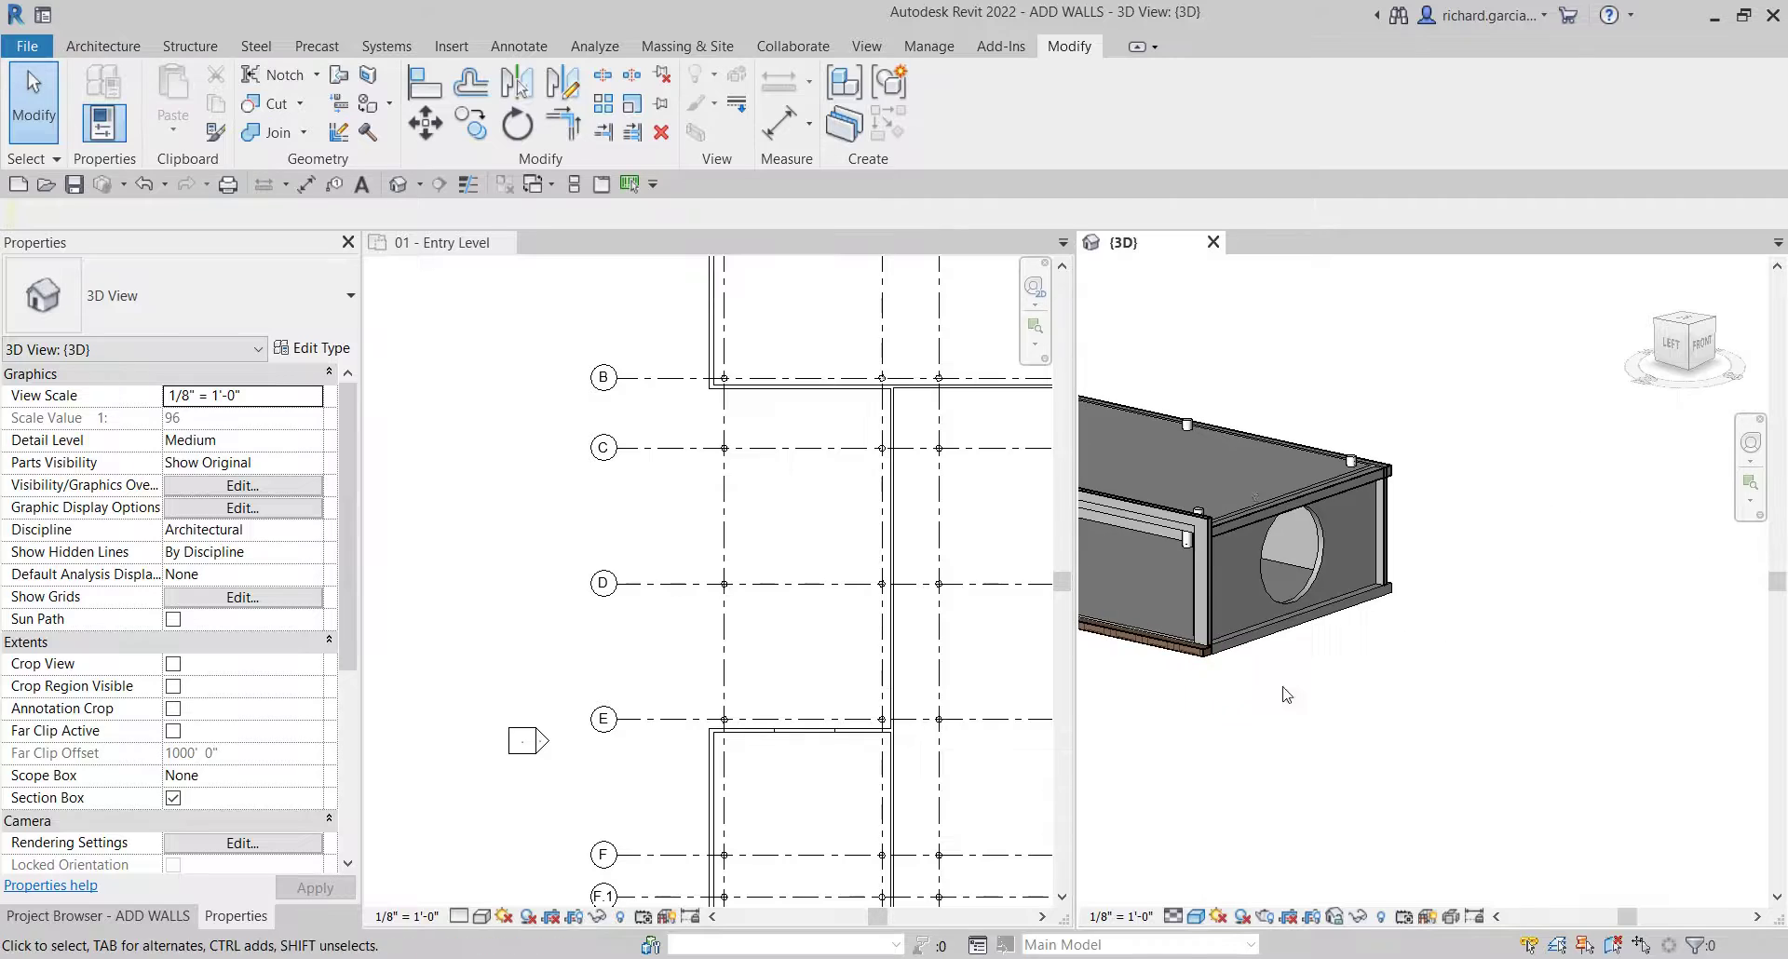
{"action": "scroll", "coordinate": [1248, 488], "scroll_direction": "up", "scroll_amount": 3}
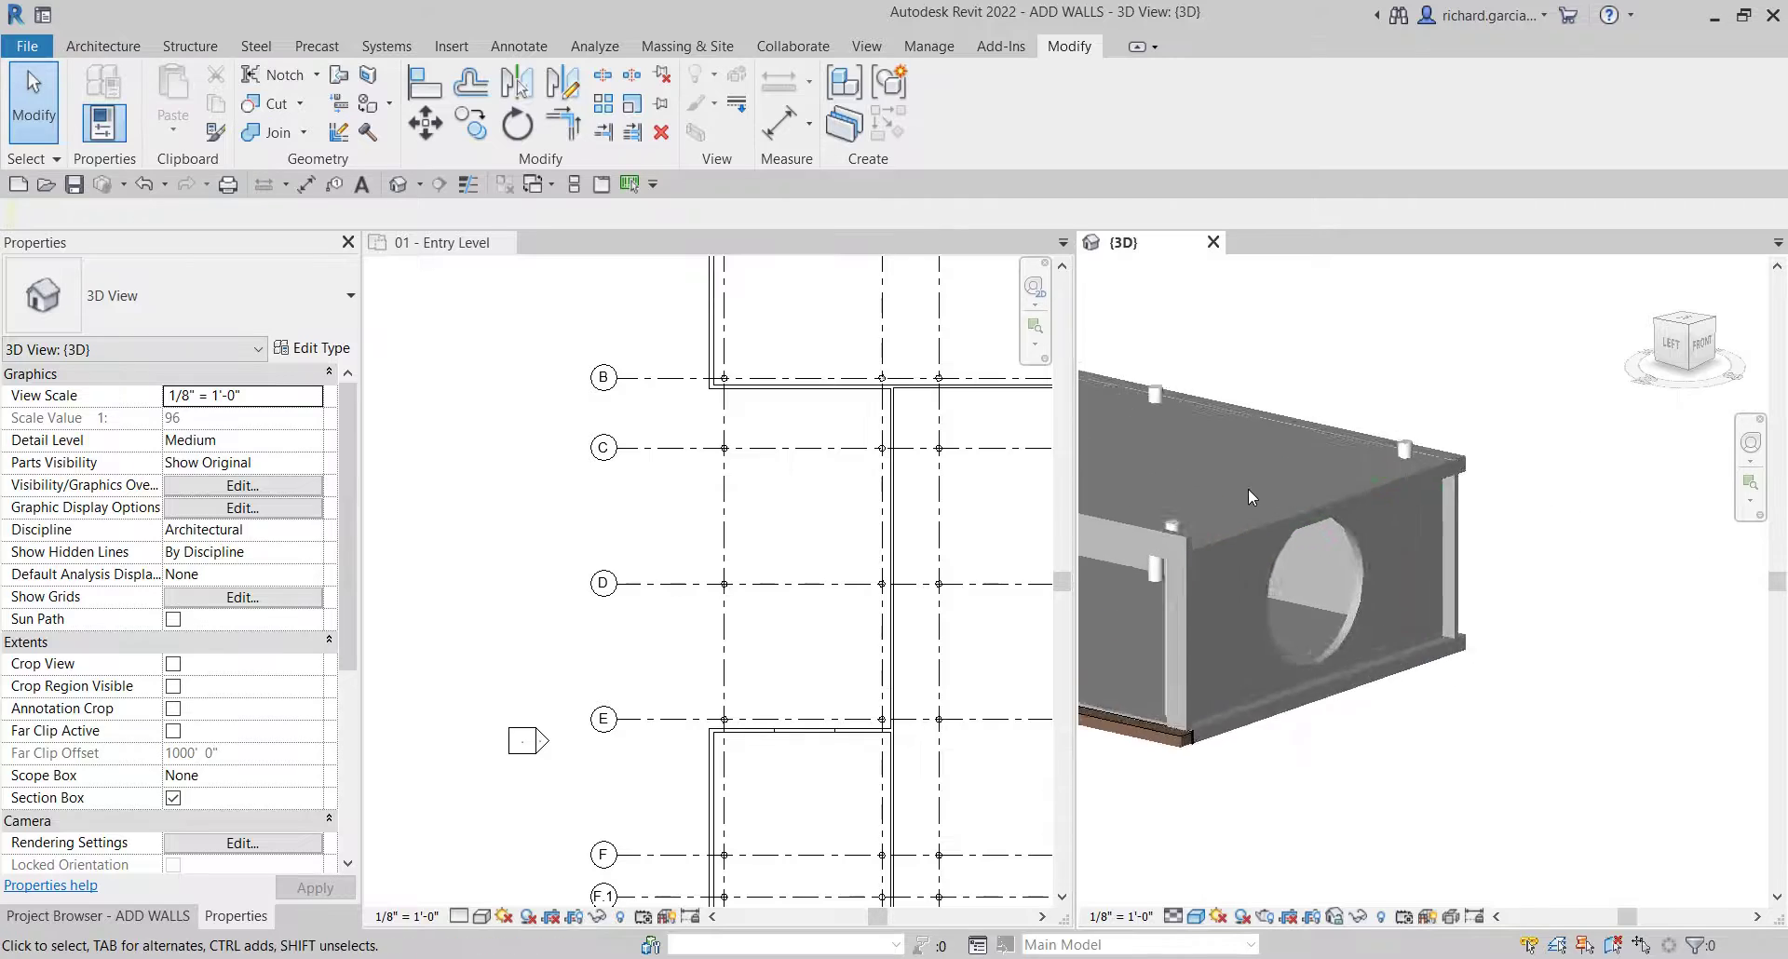
{"action": "left_click", "coordinate": [1277, 609]}
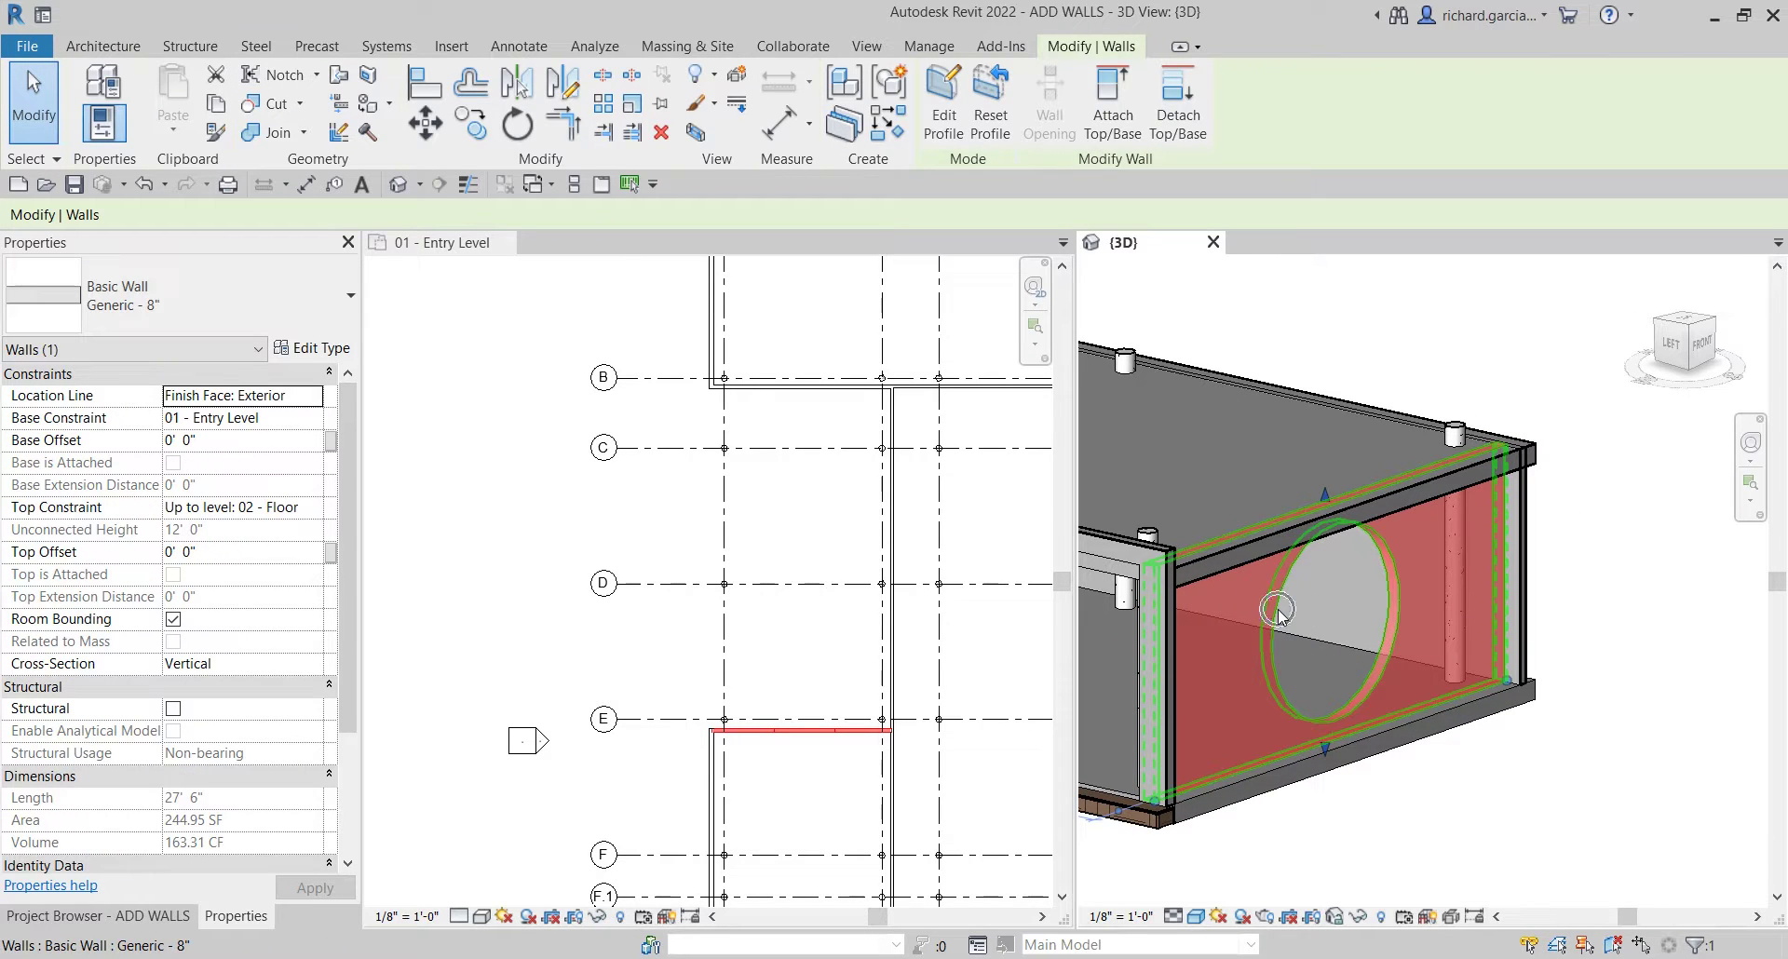
{"action": "left_click", "coordinate": [948, 122]}
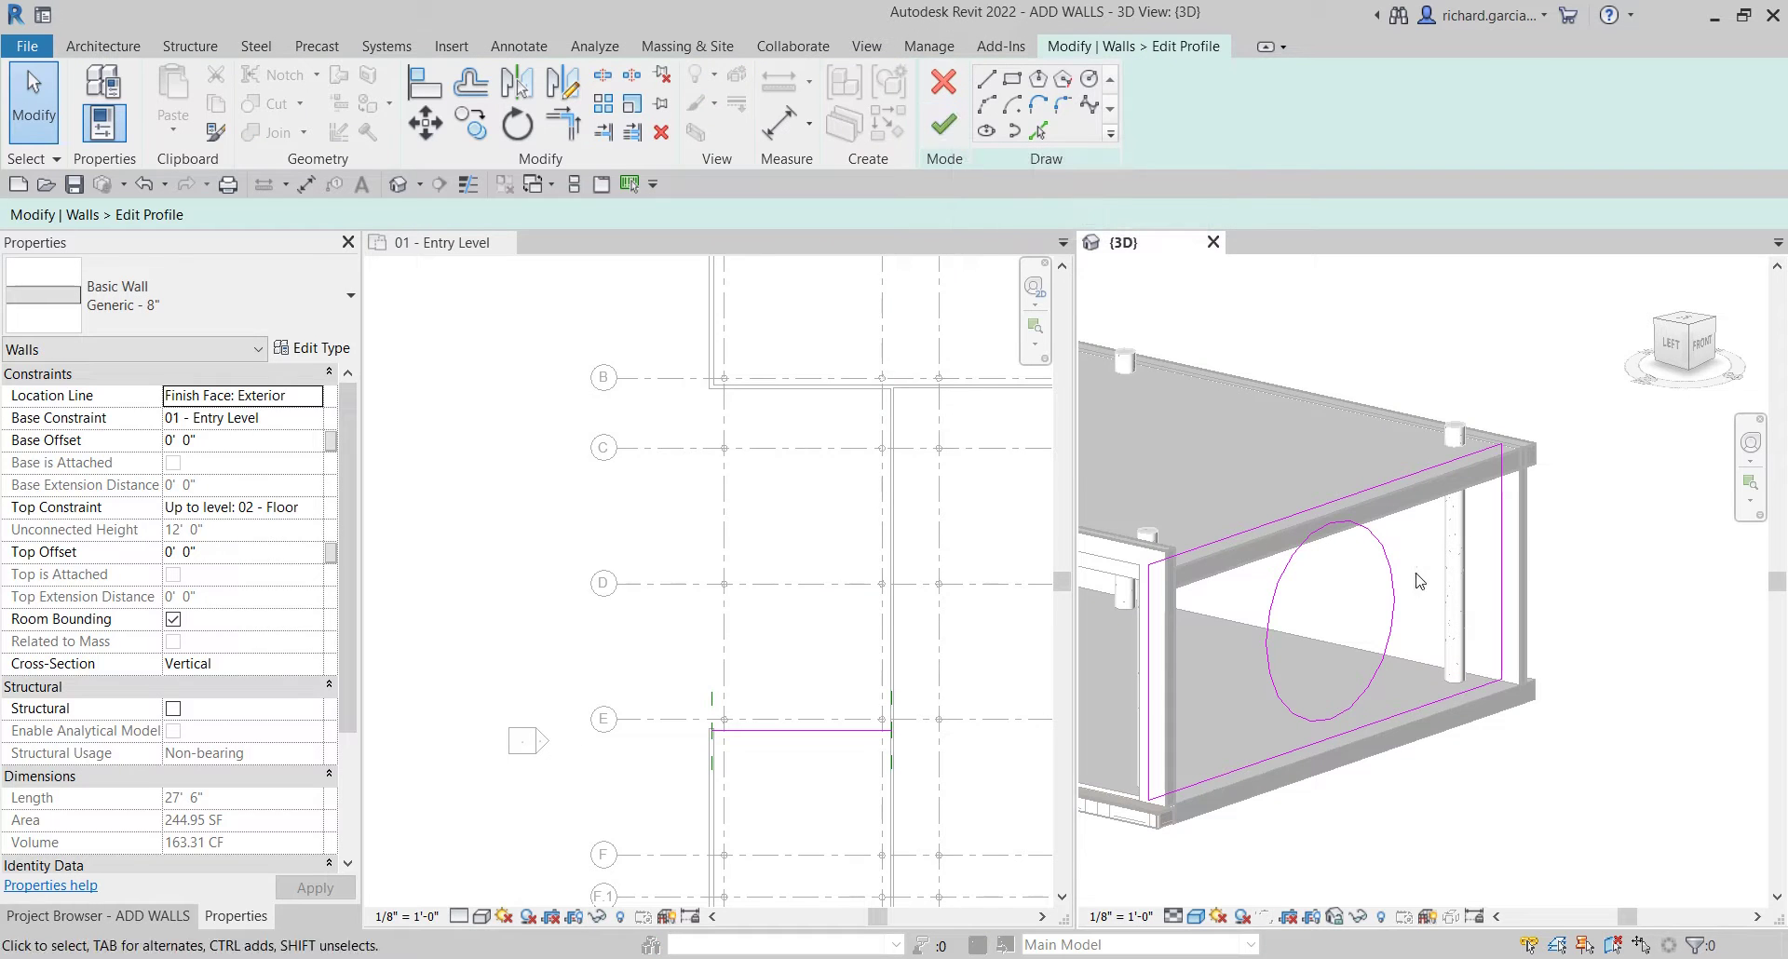
{"action": "left_click", "coordinate": [1391, 572]}
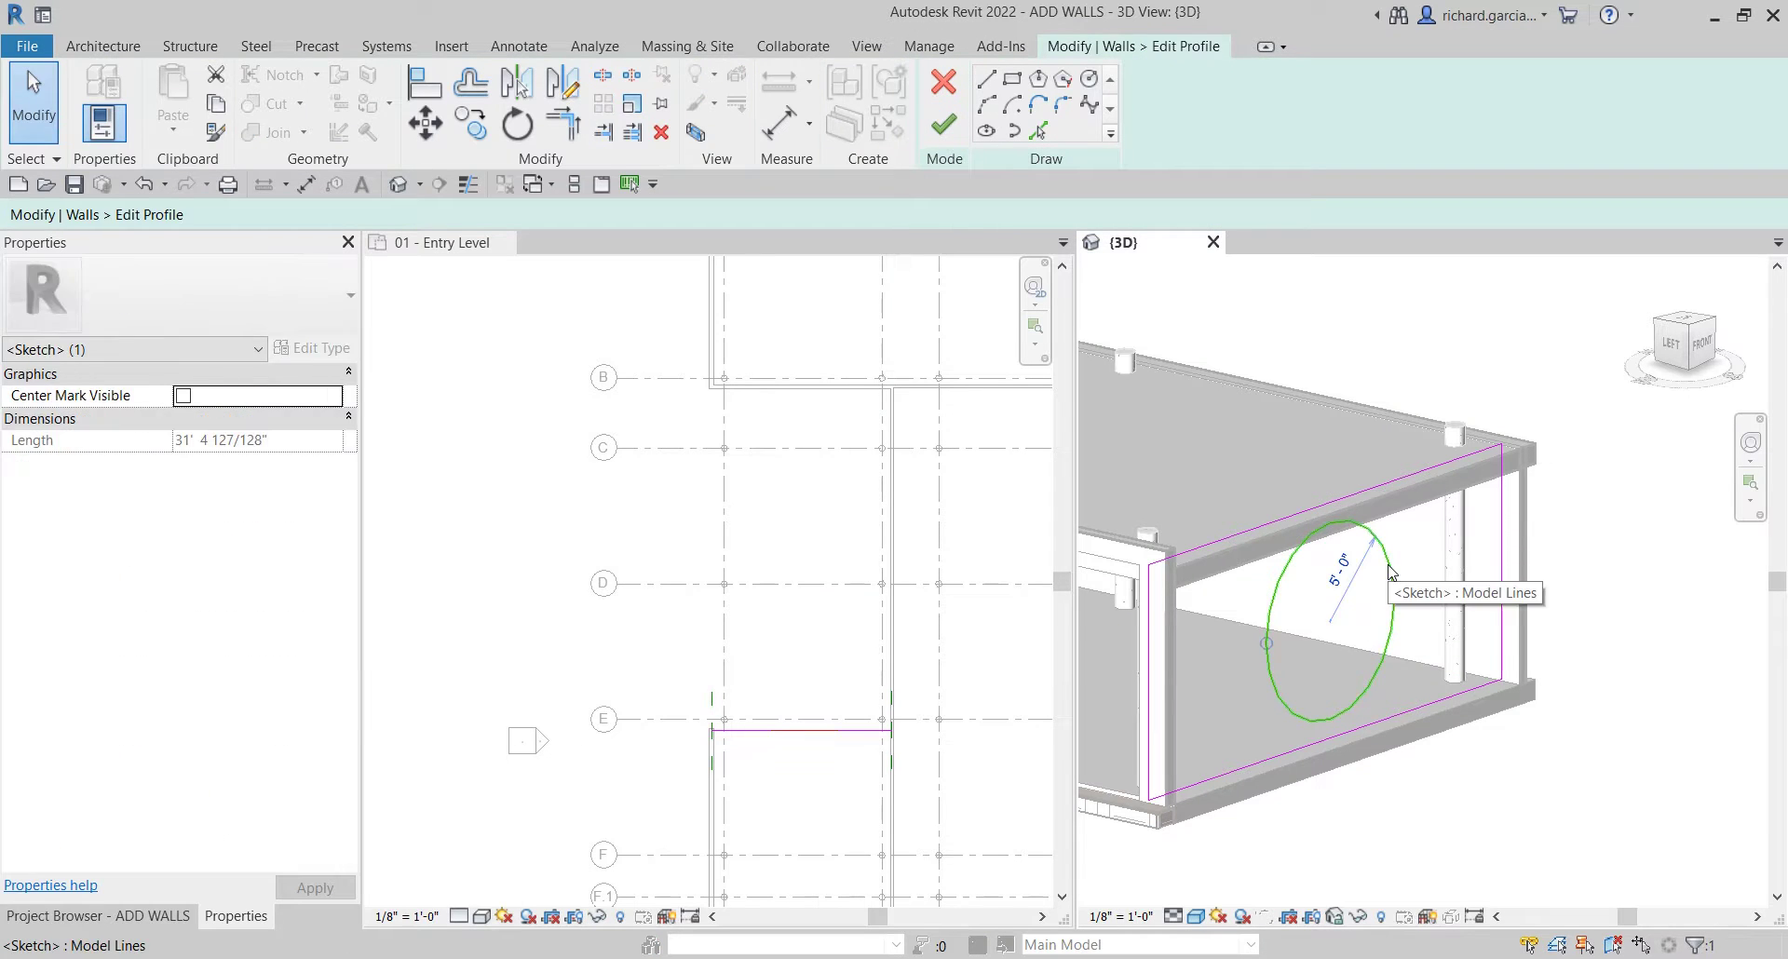
{"action": "key", "text": "Delete"}
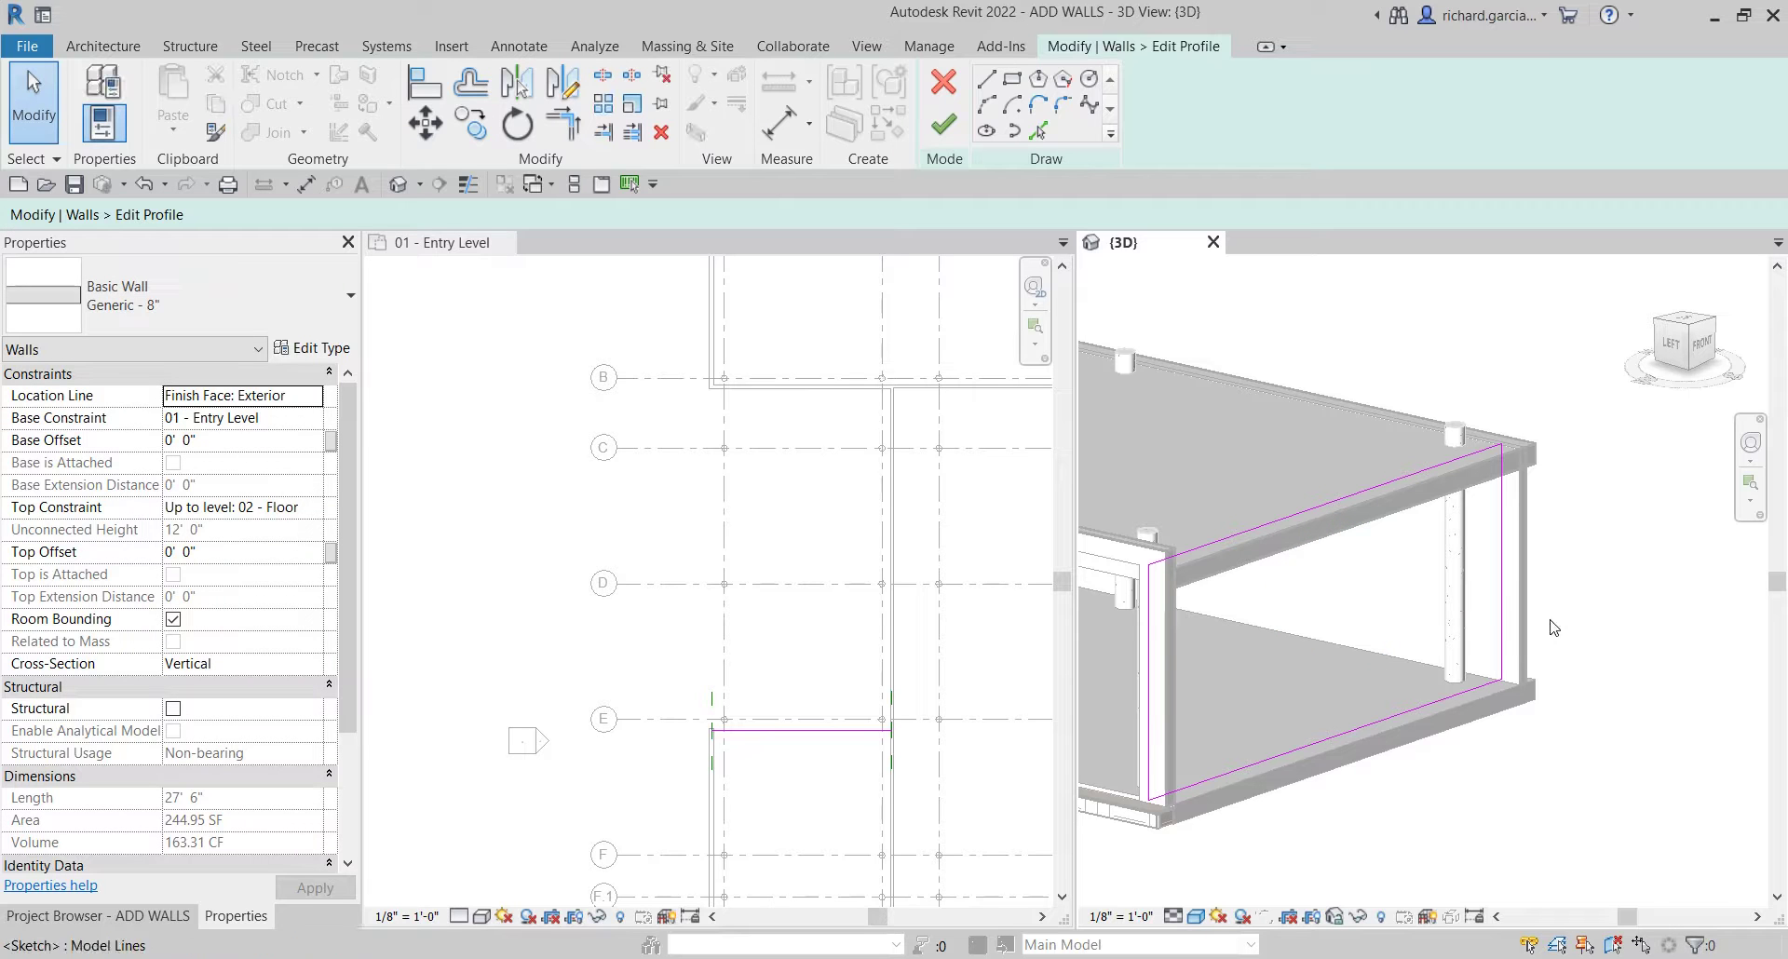
{"action": "left_click", "coordinate": [943, 124]}
{"action": "left_click", "coordinate": [1462, 339]}
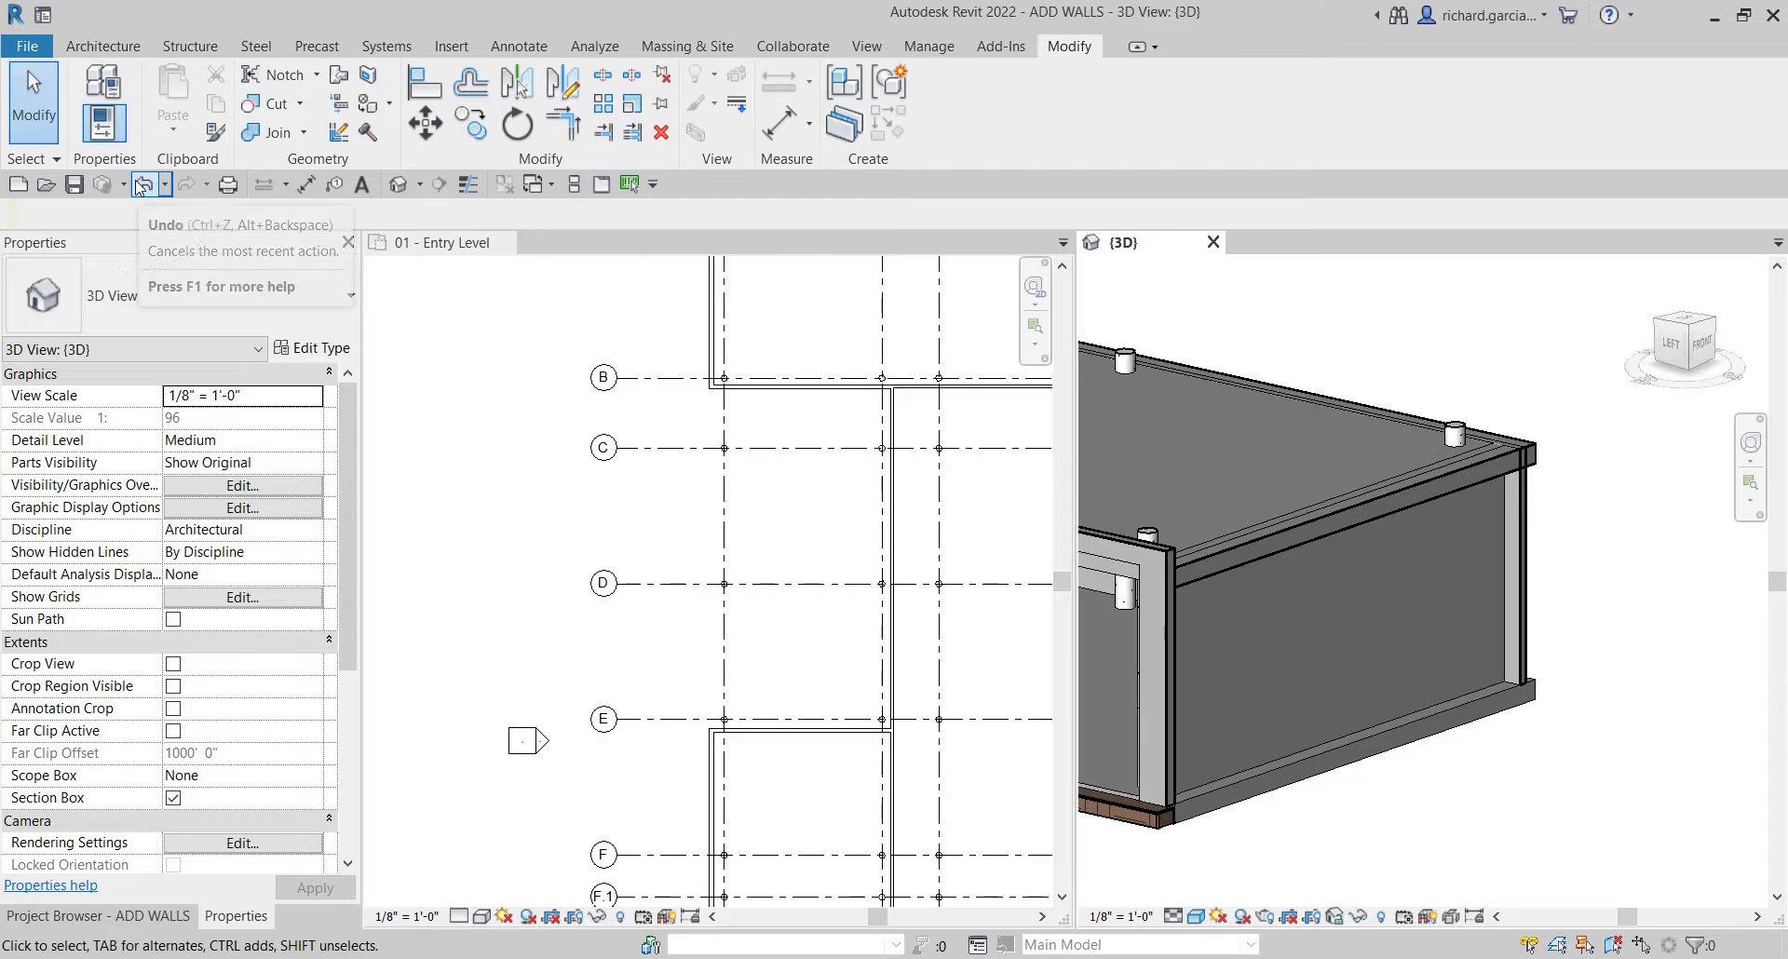
- Undo the finished removal of the circle and quit the profile sketch, discarding its edits
{"action": "left_click", "coordinate": [140, 184]}
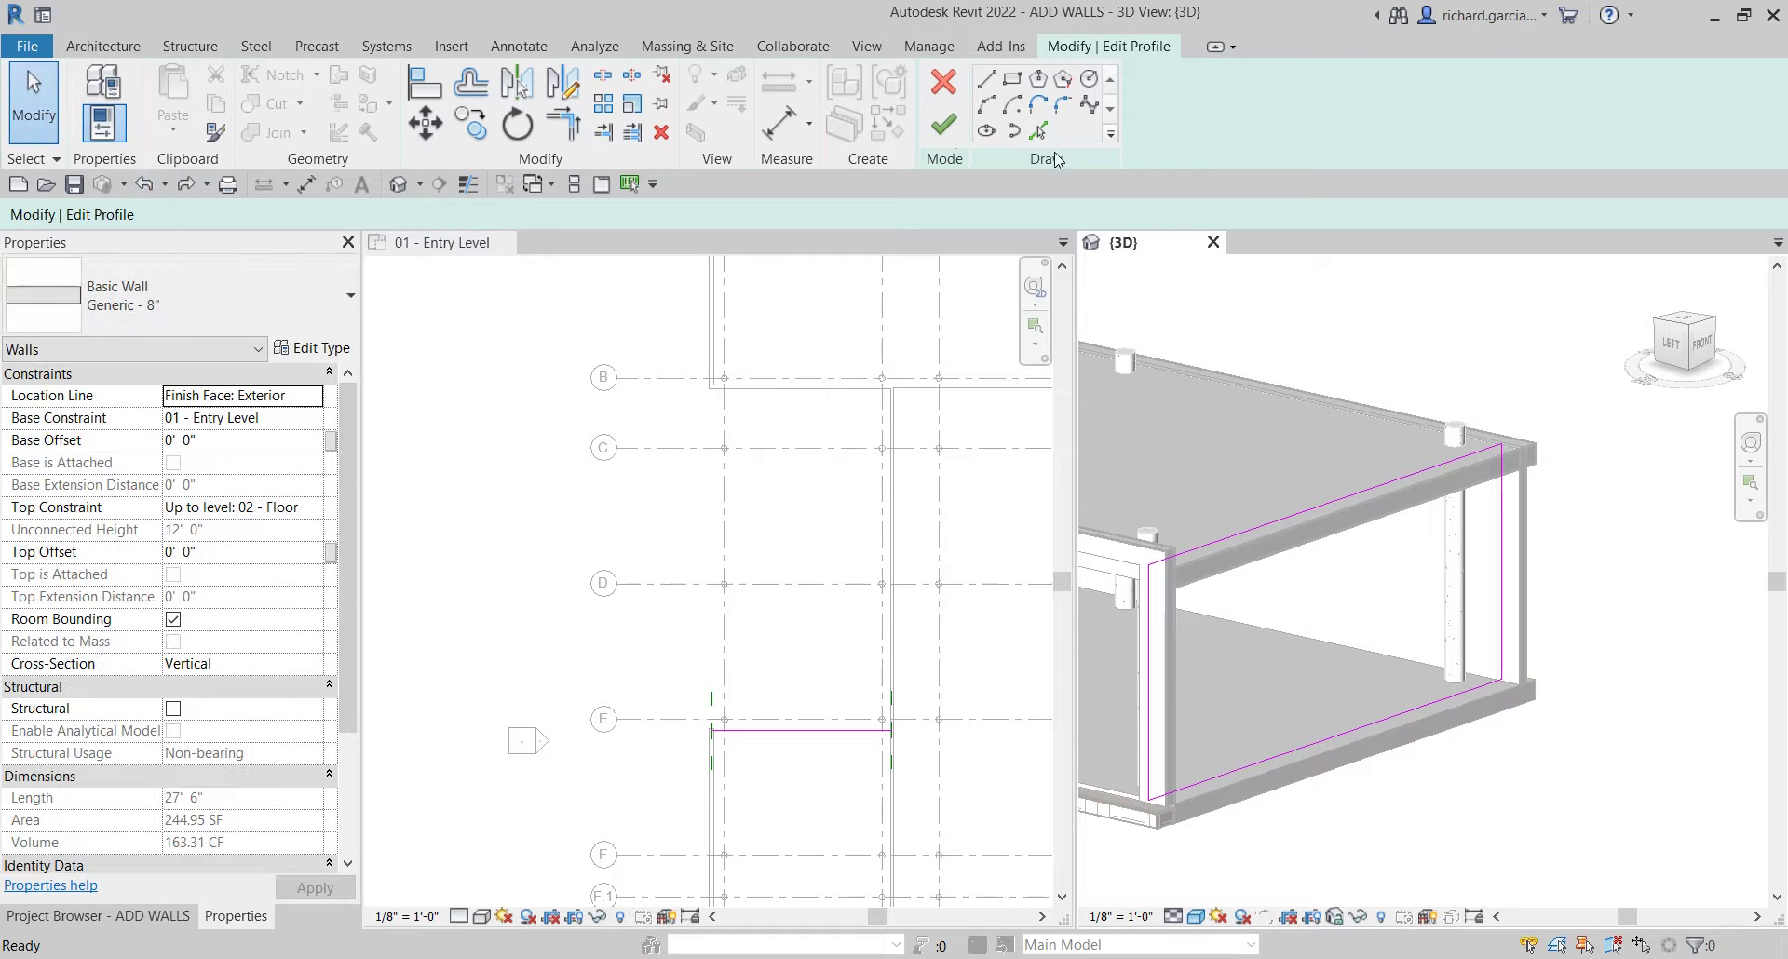
{"action": "left_click", "coordinate": [944, 82]}
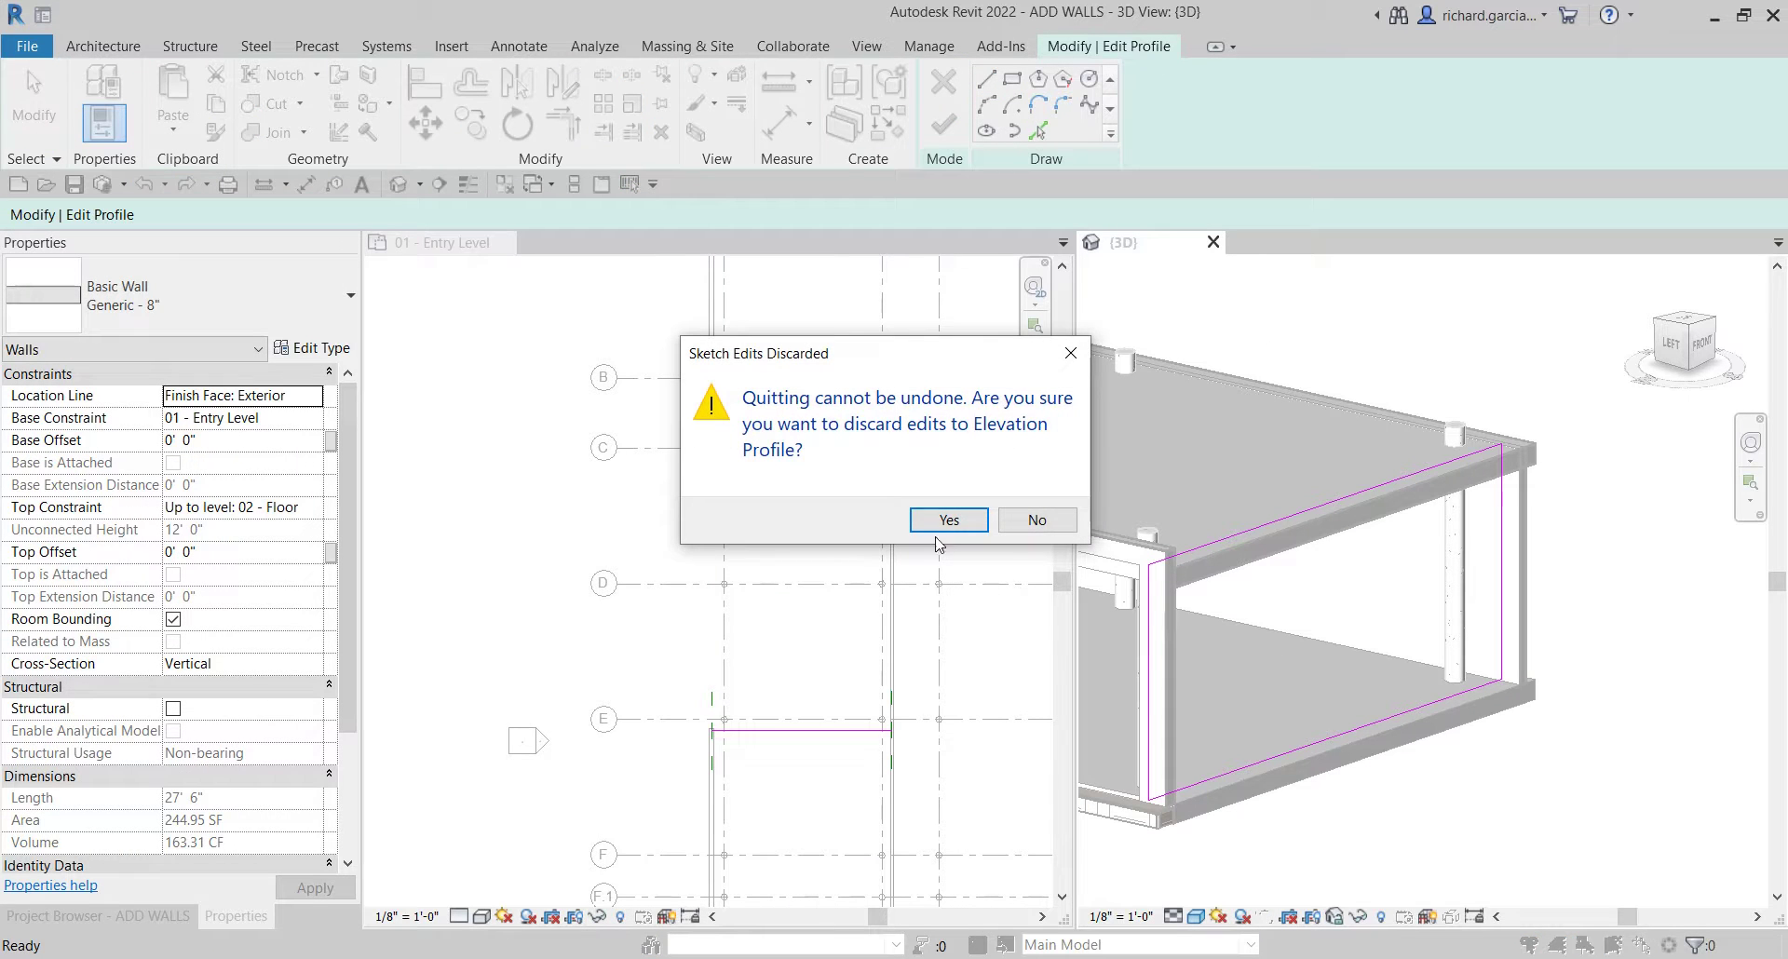
{"action": "left_click", "coordinate": [949, 521]}
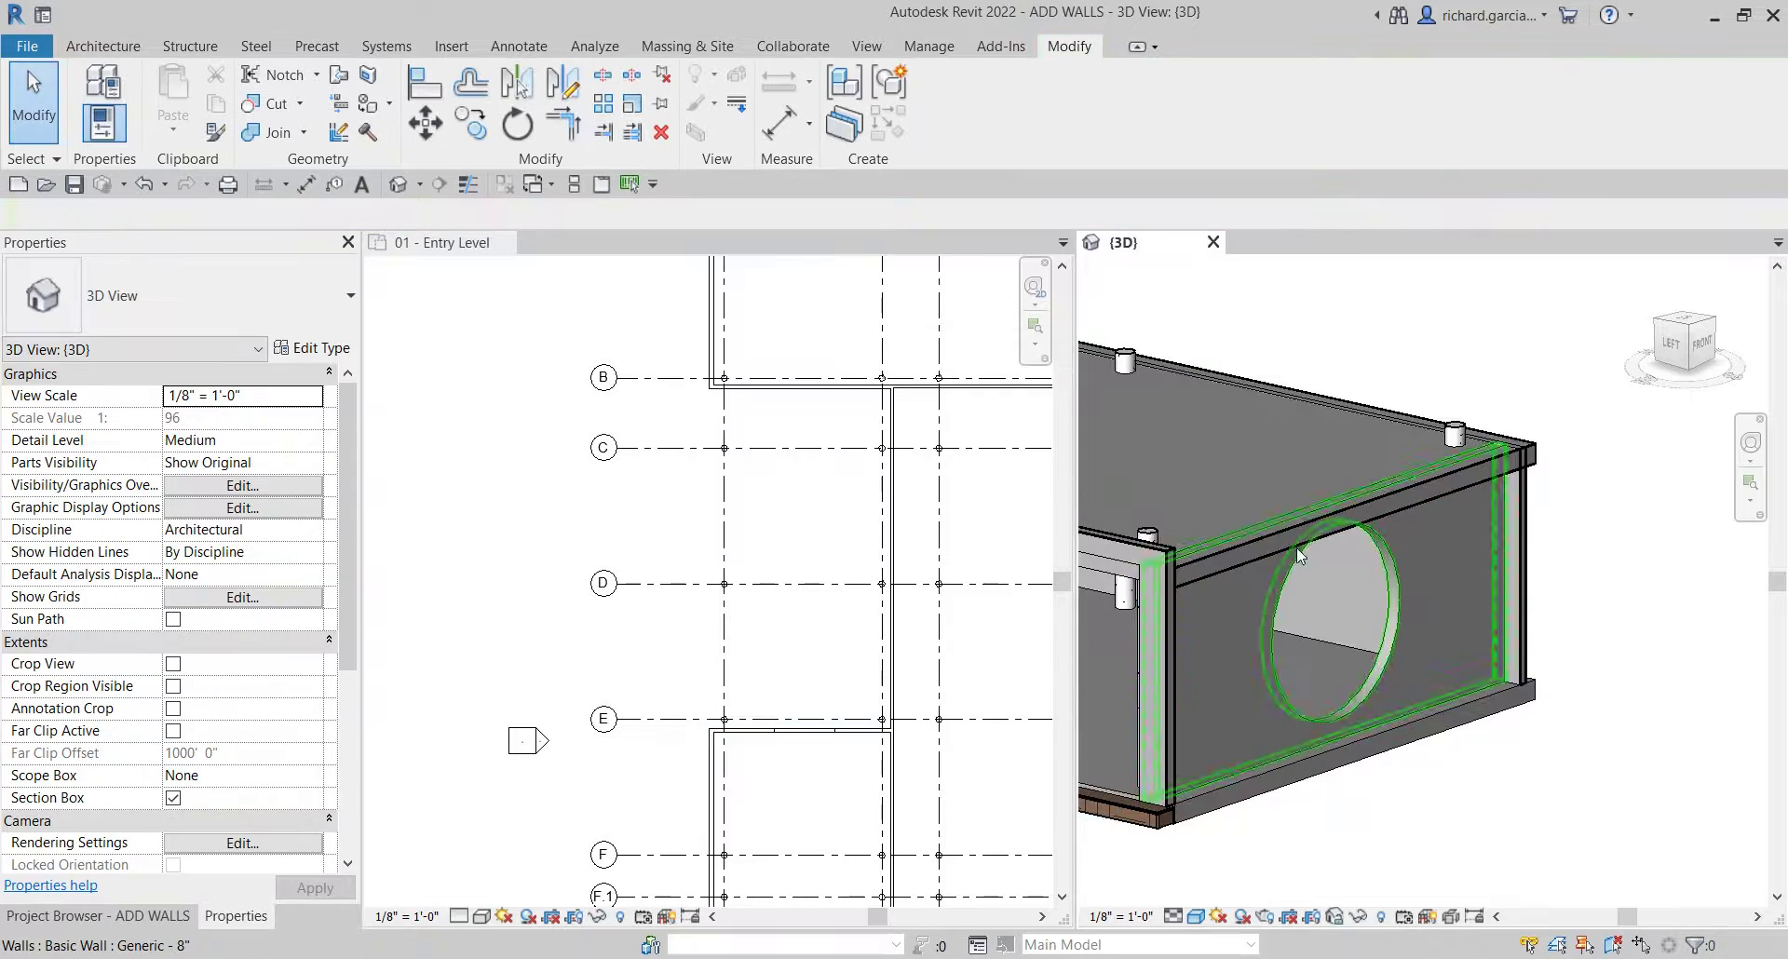
{"action": "left_click", "coordinate": [1725, 835]}
- Reset the profile of the cross wall near grid E to remove its round hole, and undo the reset
{"action": "left_click", "coordinate": [1386, 661]}
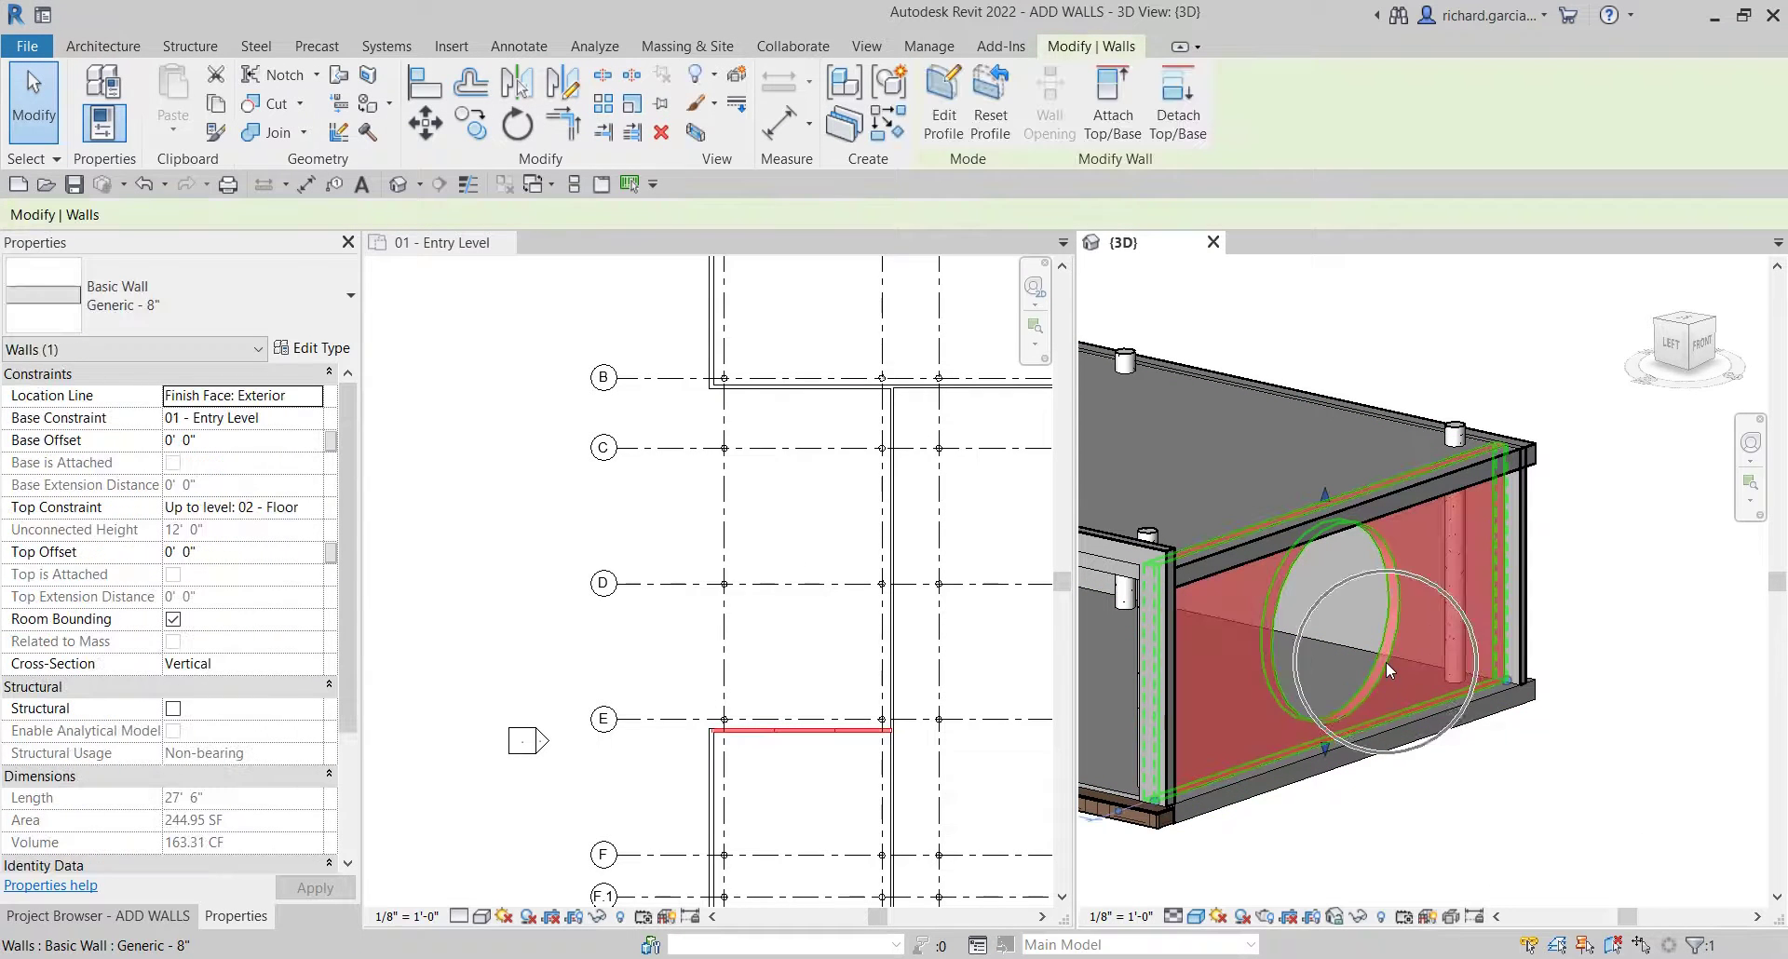
{"action": "left_click", "coordinate": [995, 119]}
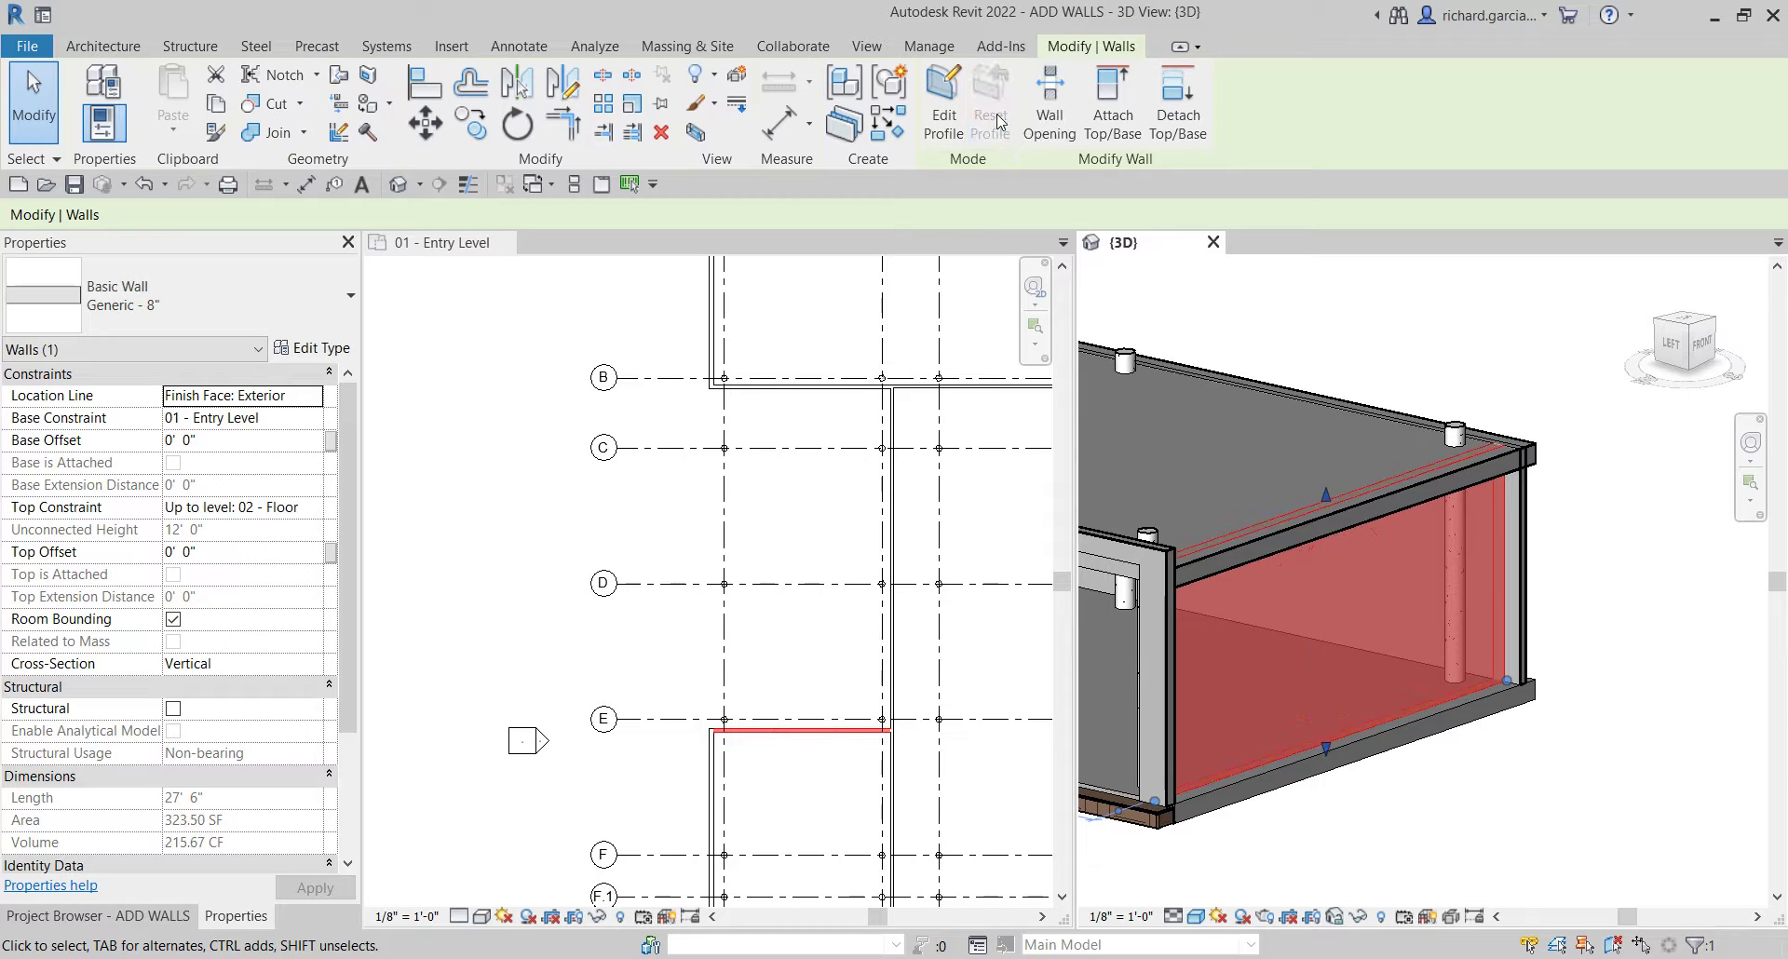
{"action": "left_click", "coordinate": [1598, 824]}
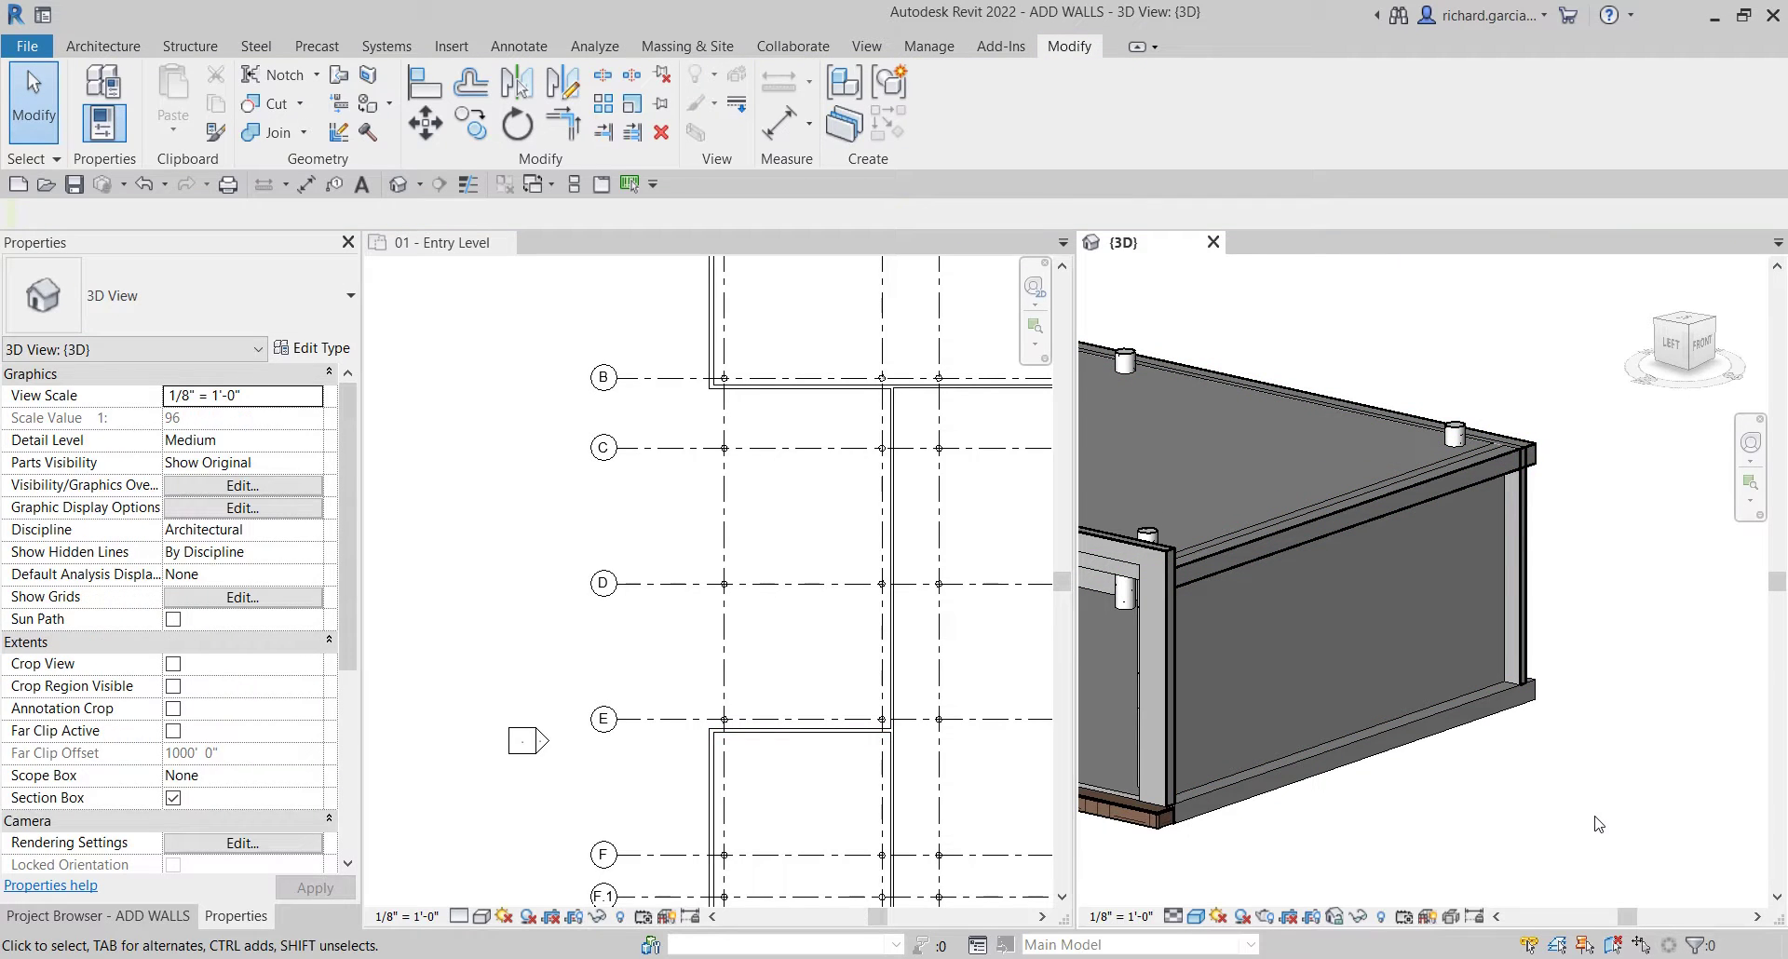
{"action": "left_click", "coordinate": [142, 186]}
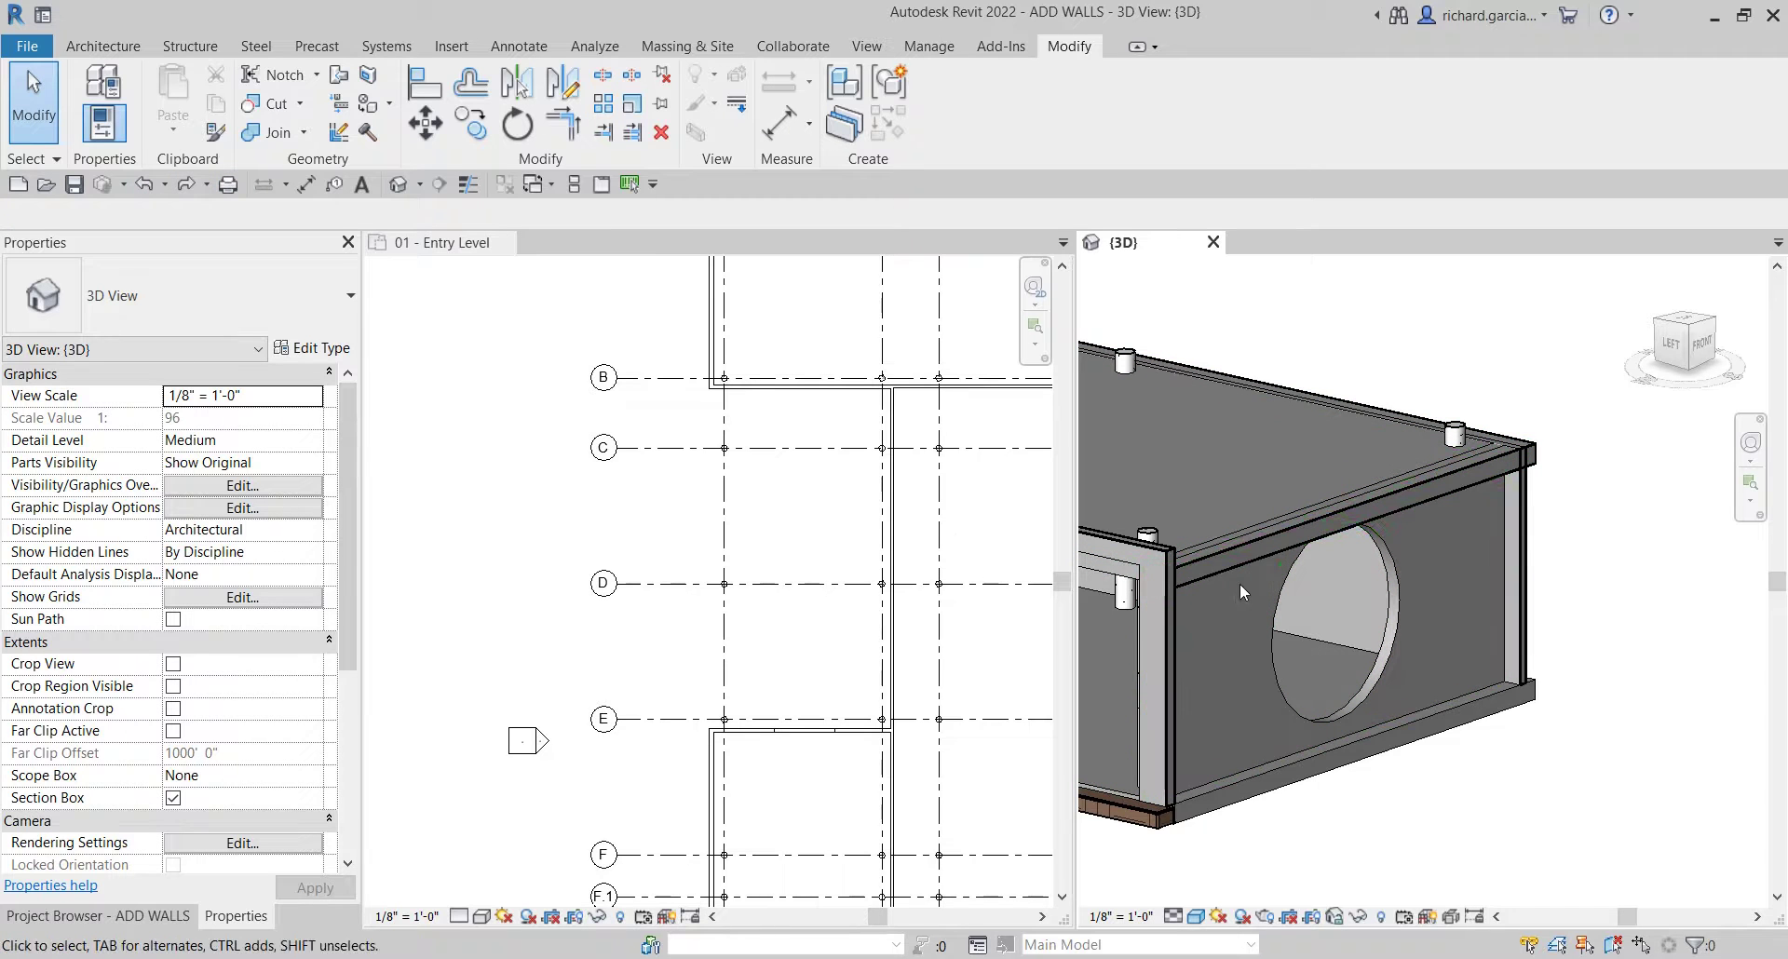
- Open the profile of the cross wall near grid E for editing and delete the circle sketch
{"action": "left_click", "coordinate": [1283, 605]}
{"action": "left_click", "coordinate": [943, 103]}
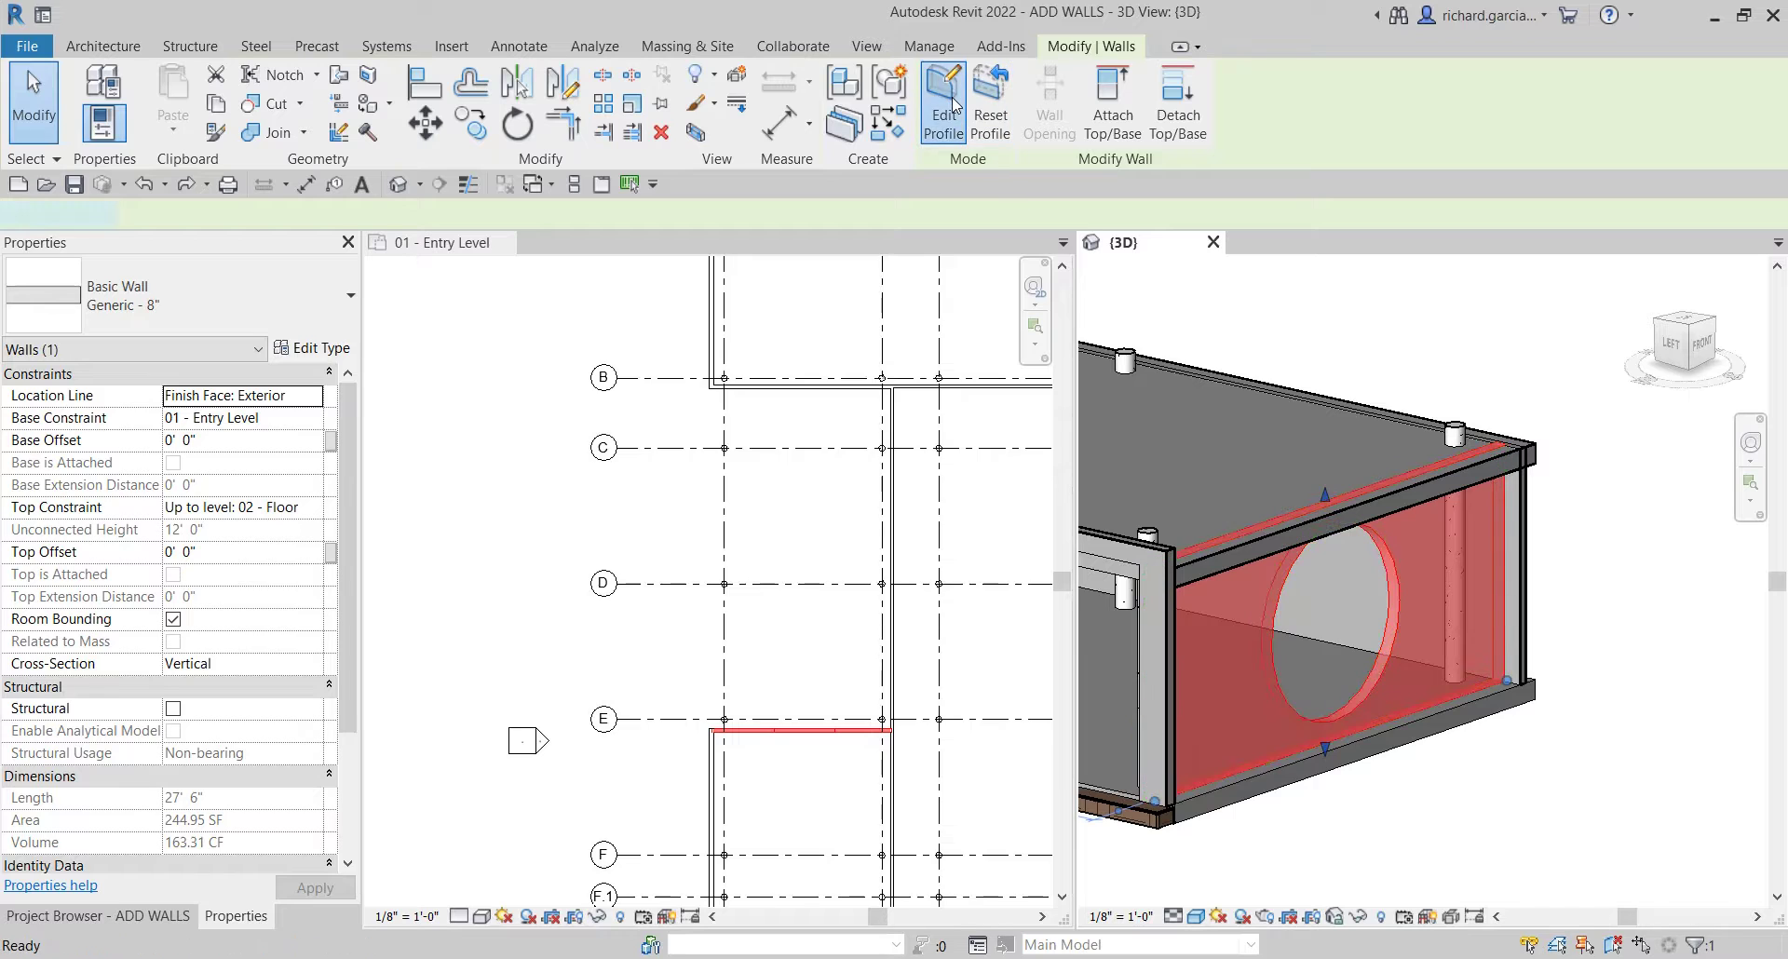
{"action": "left_click", "coordinate": [1393, 631]}
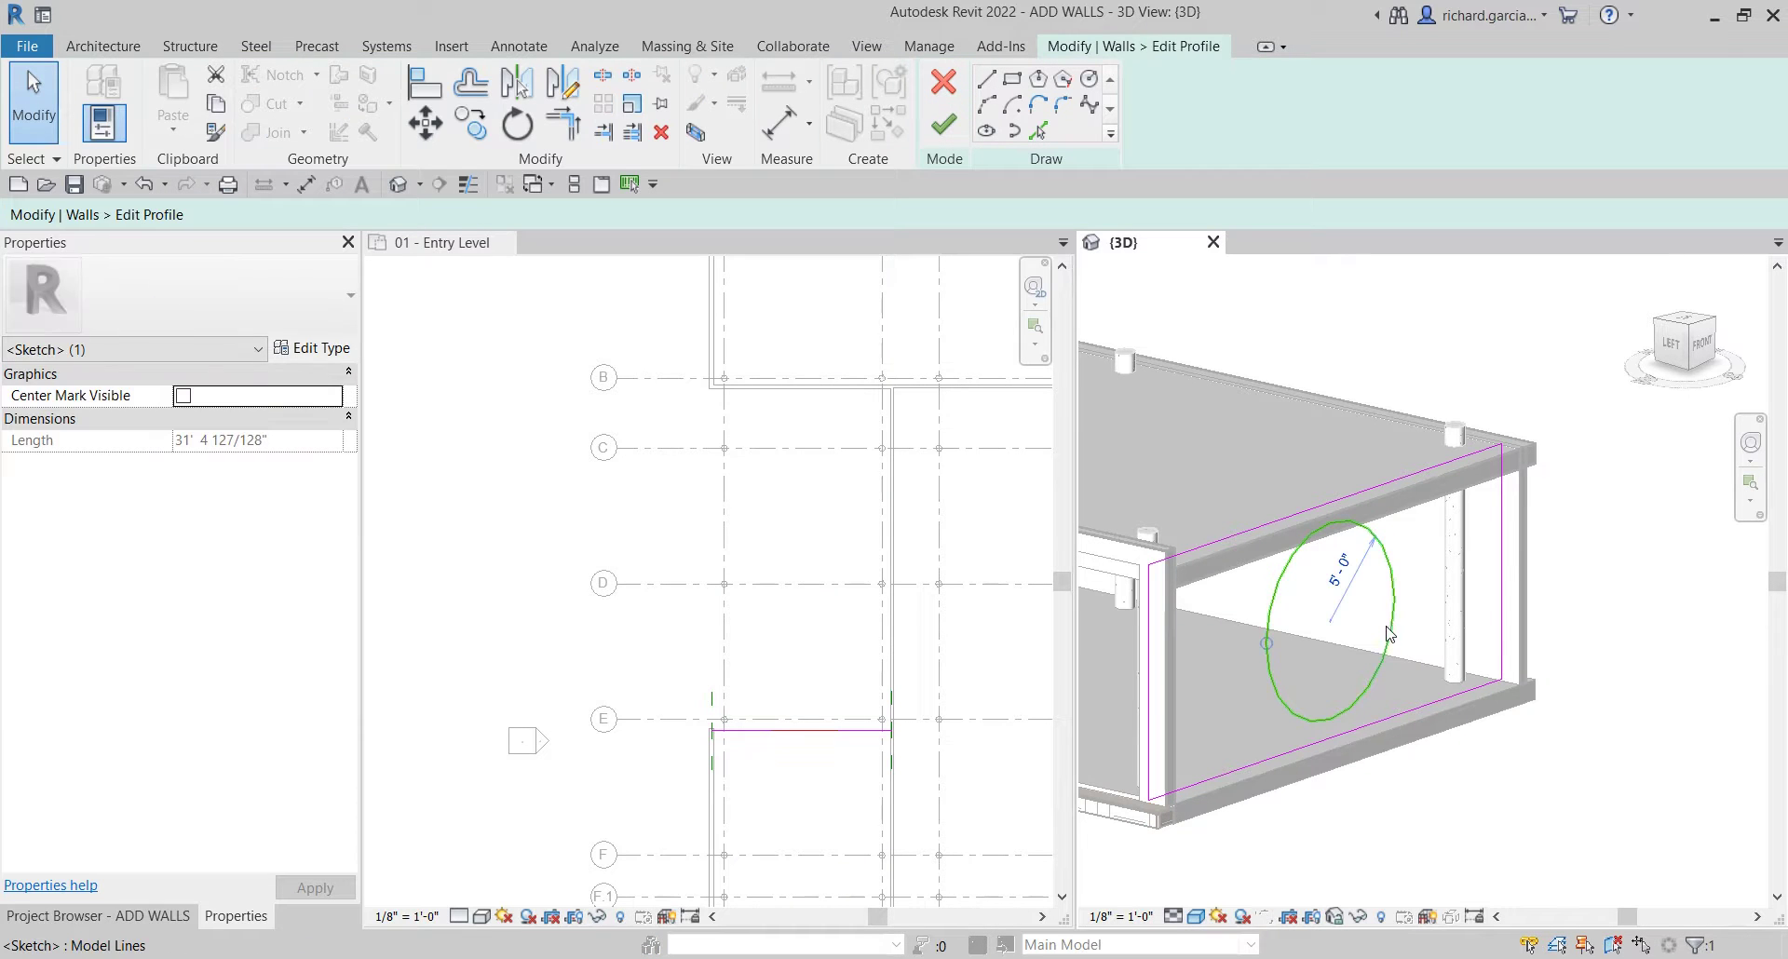
{"action": "key", "text": "Delete"}
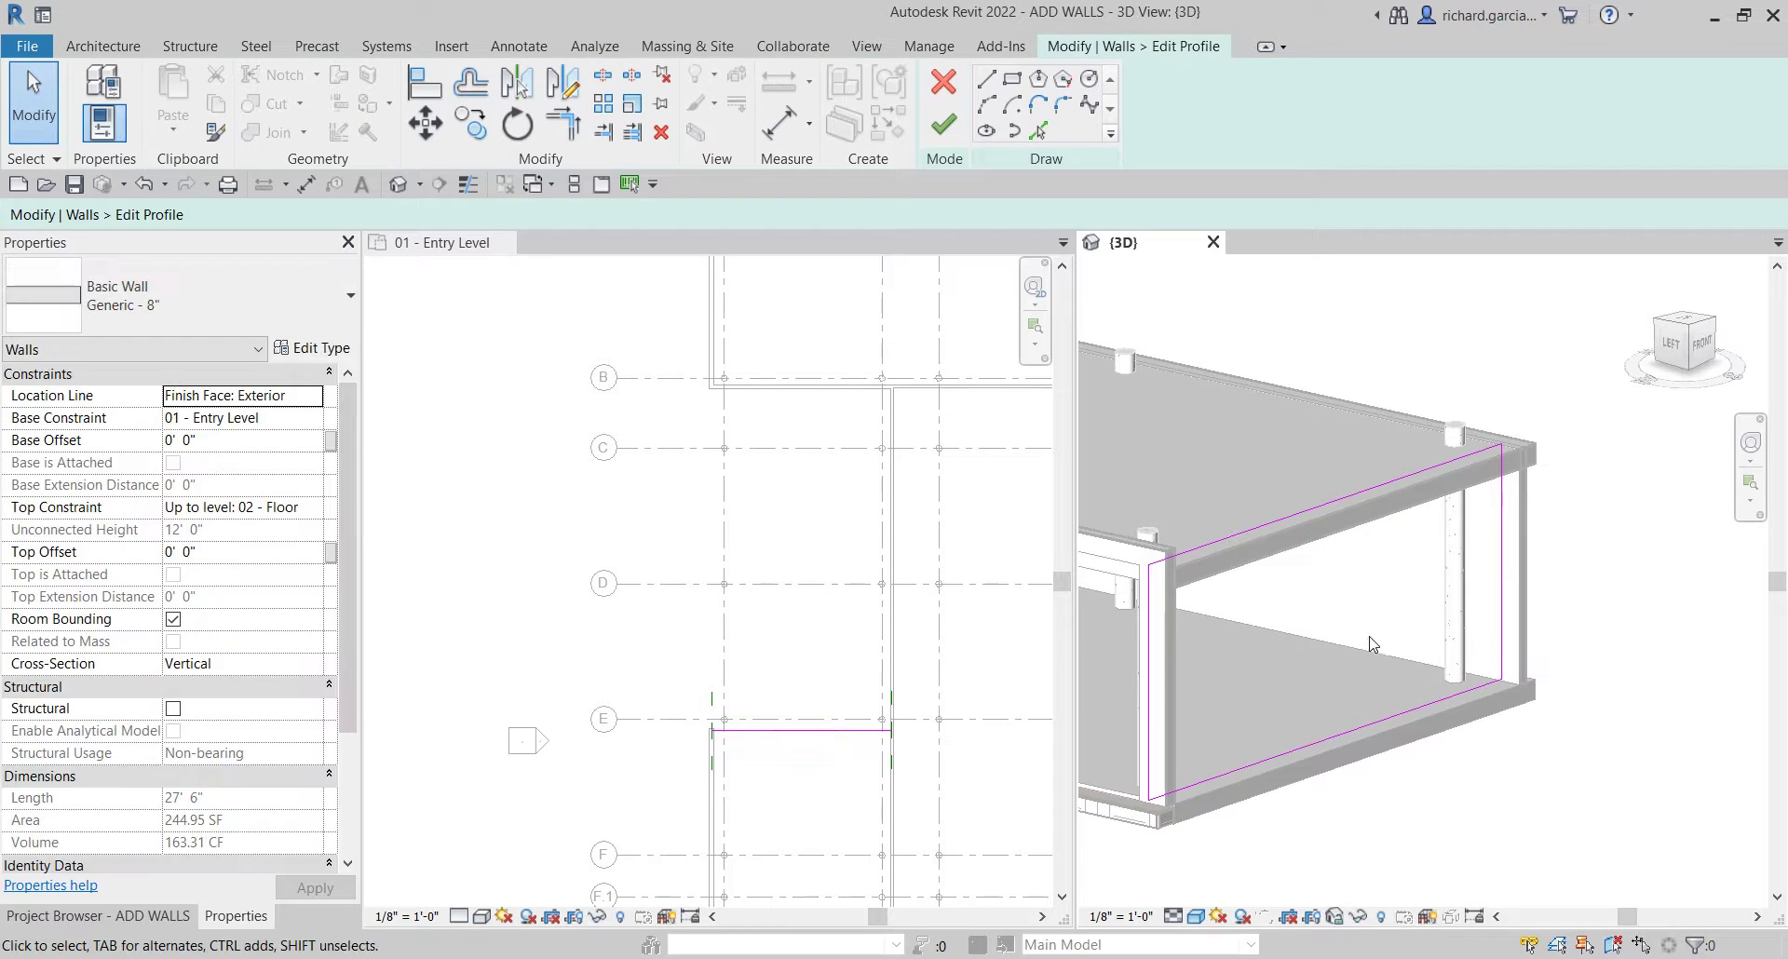
- Sketch a rectangle about 16'-6" by 5'-0" inside the wall profile and finish the edit to cut the opening
{"action": "left_click", "coordinate": [1013, 81]}
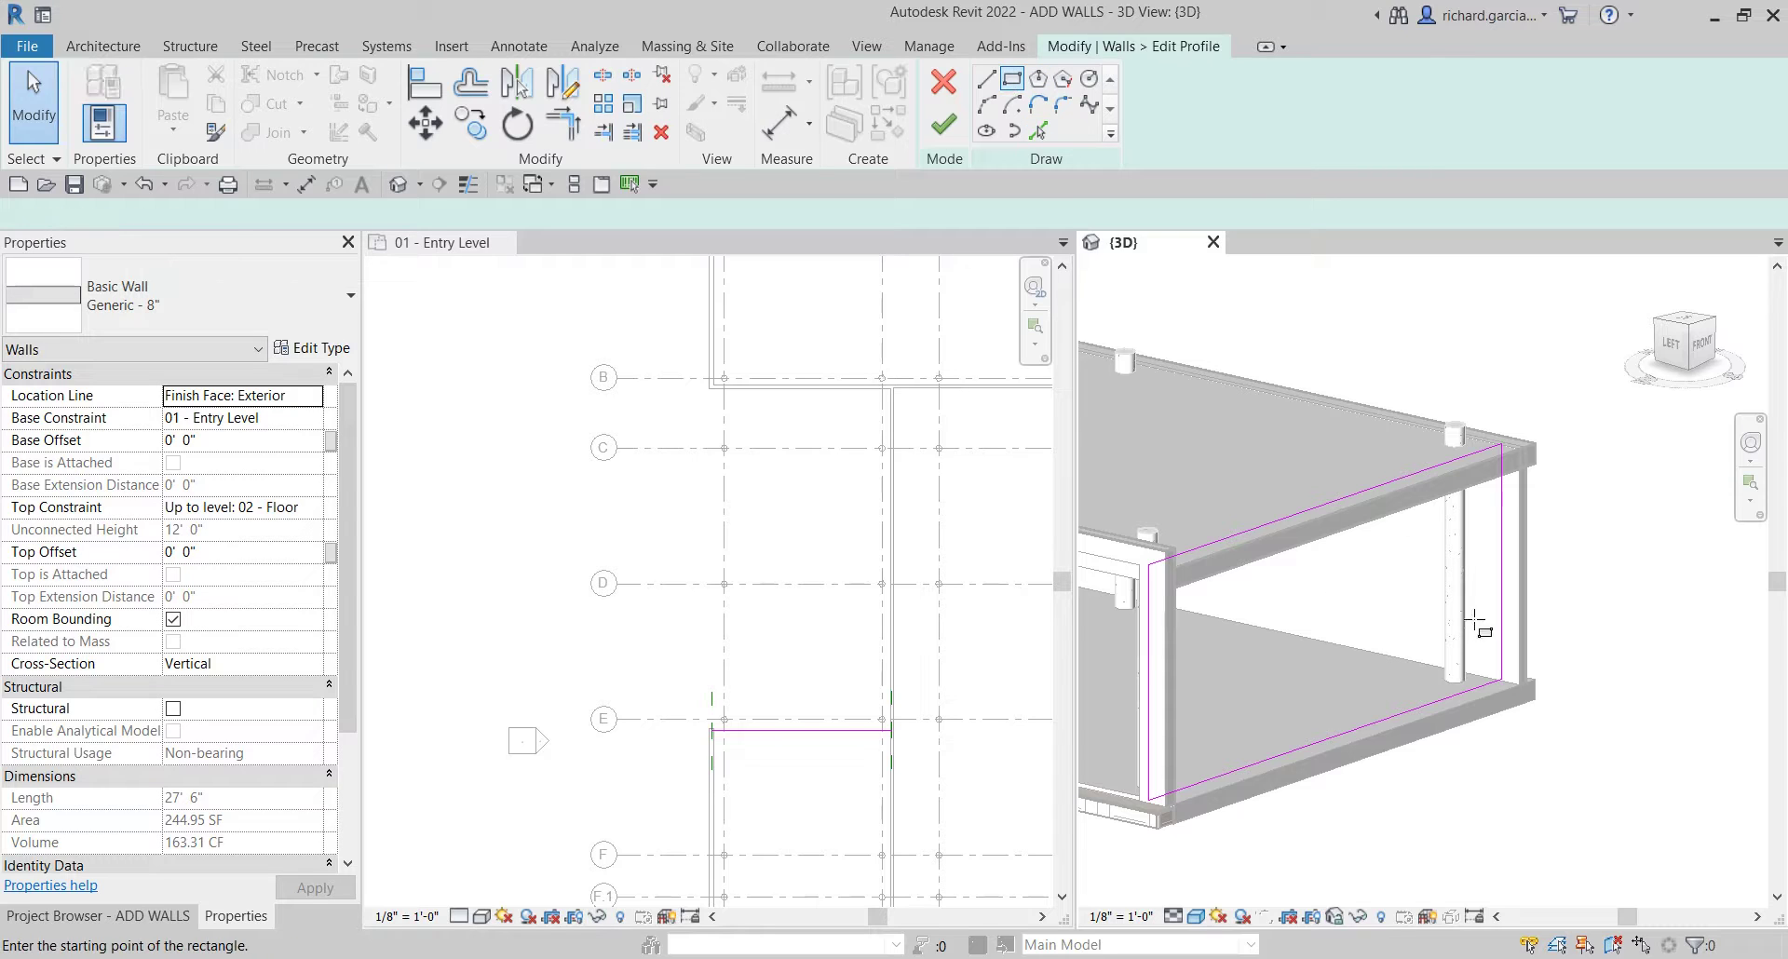
{"action": "left_click", "coordinate": [1227, 699]}
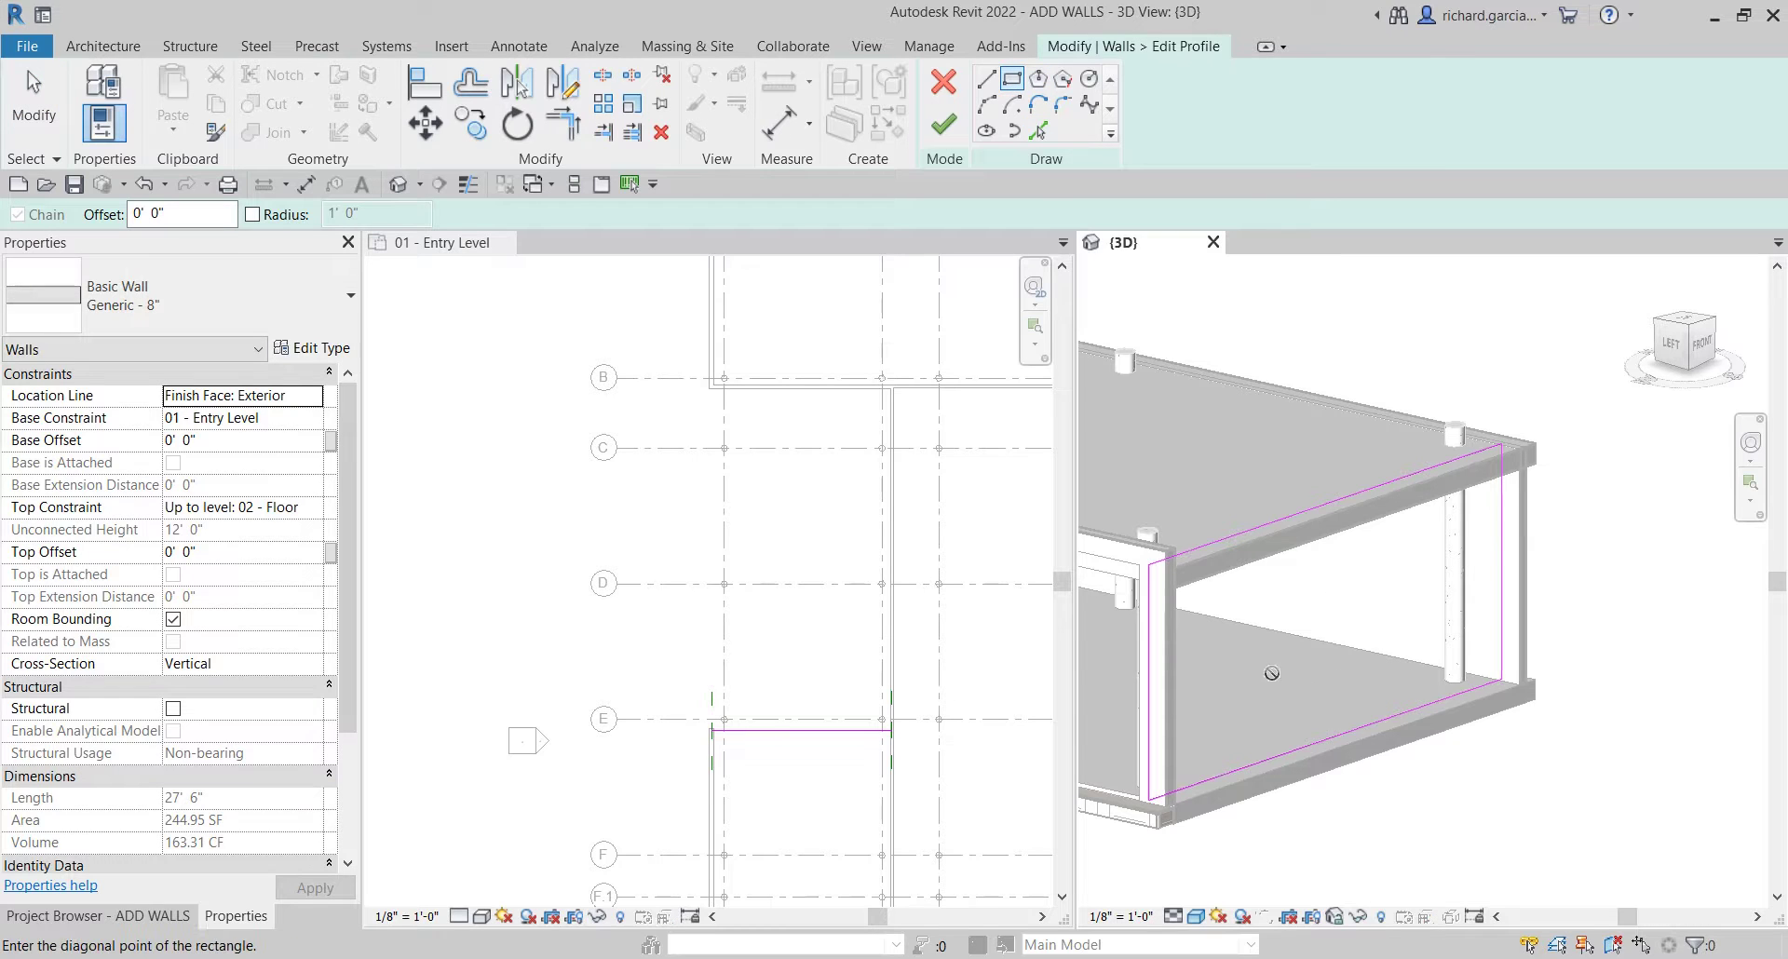
{"action": "left_click", "coordinate": [1438, 530]}
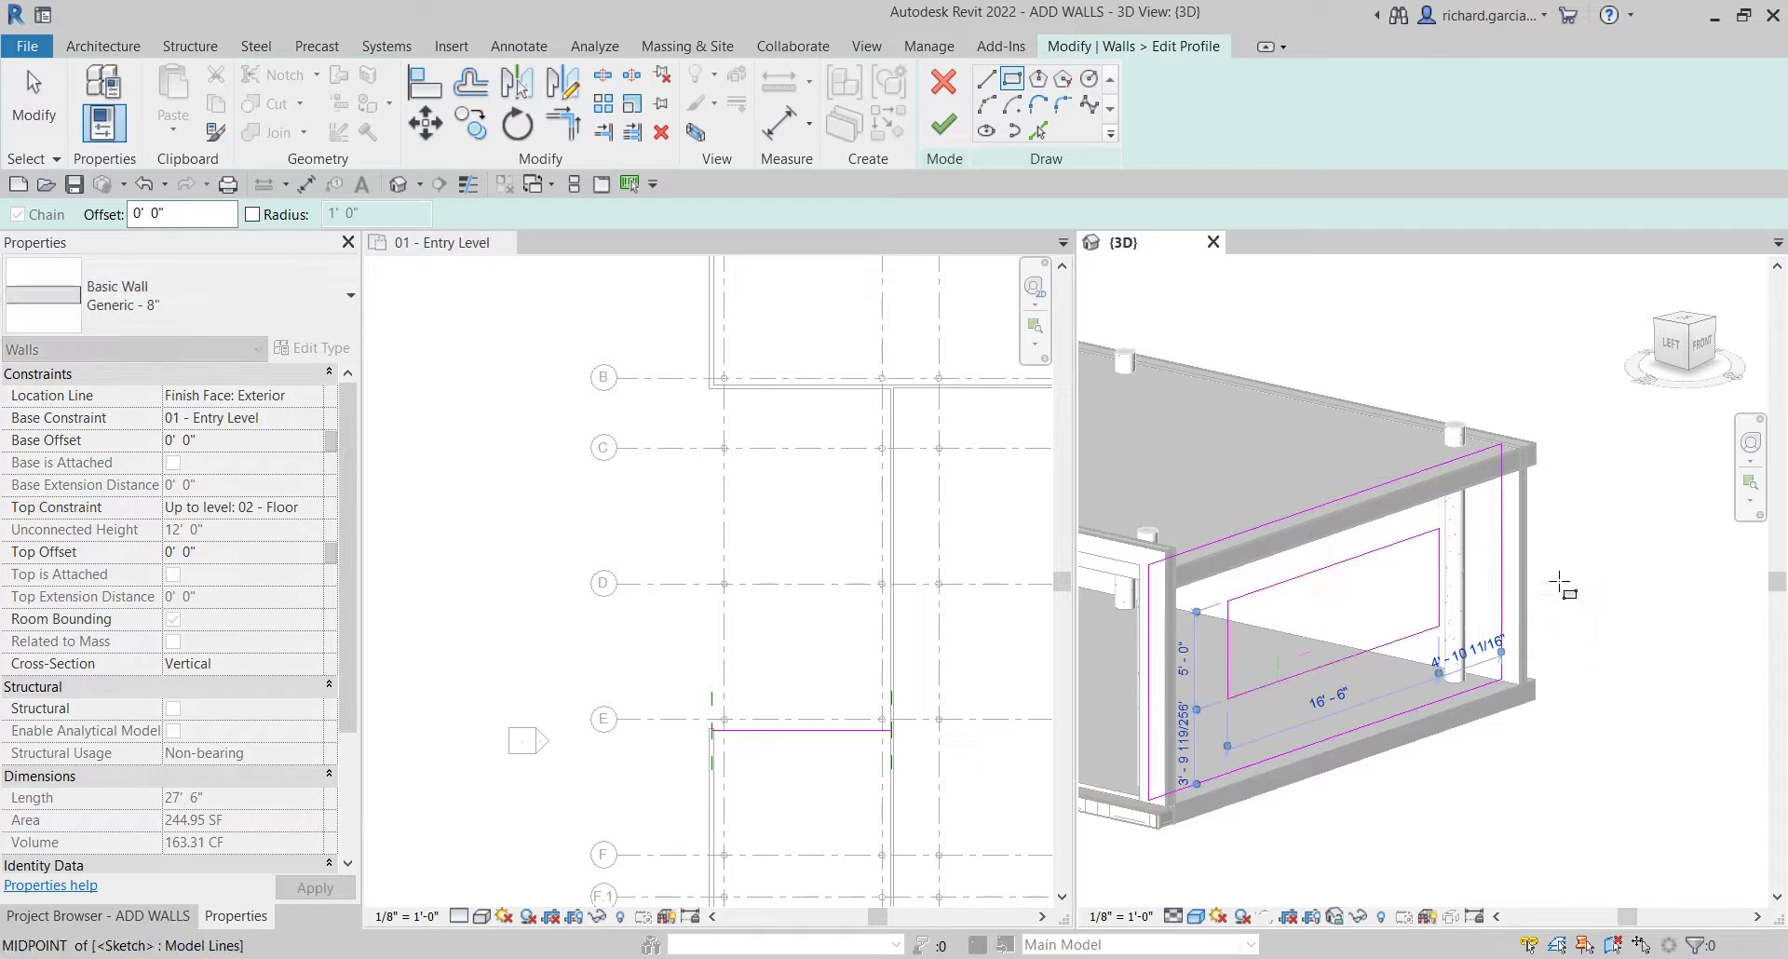
{"action": "left_click", "coordinate": [943, 123]}
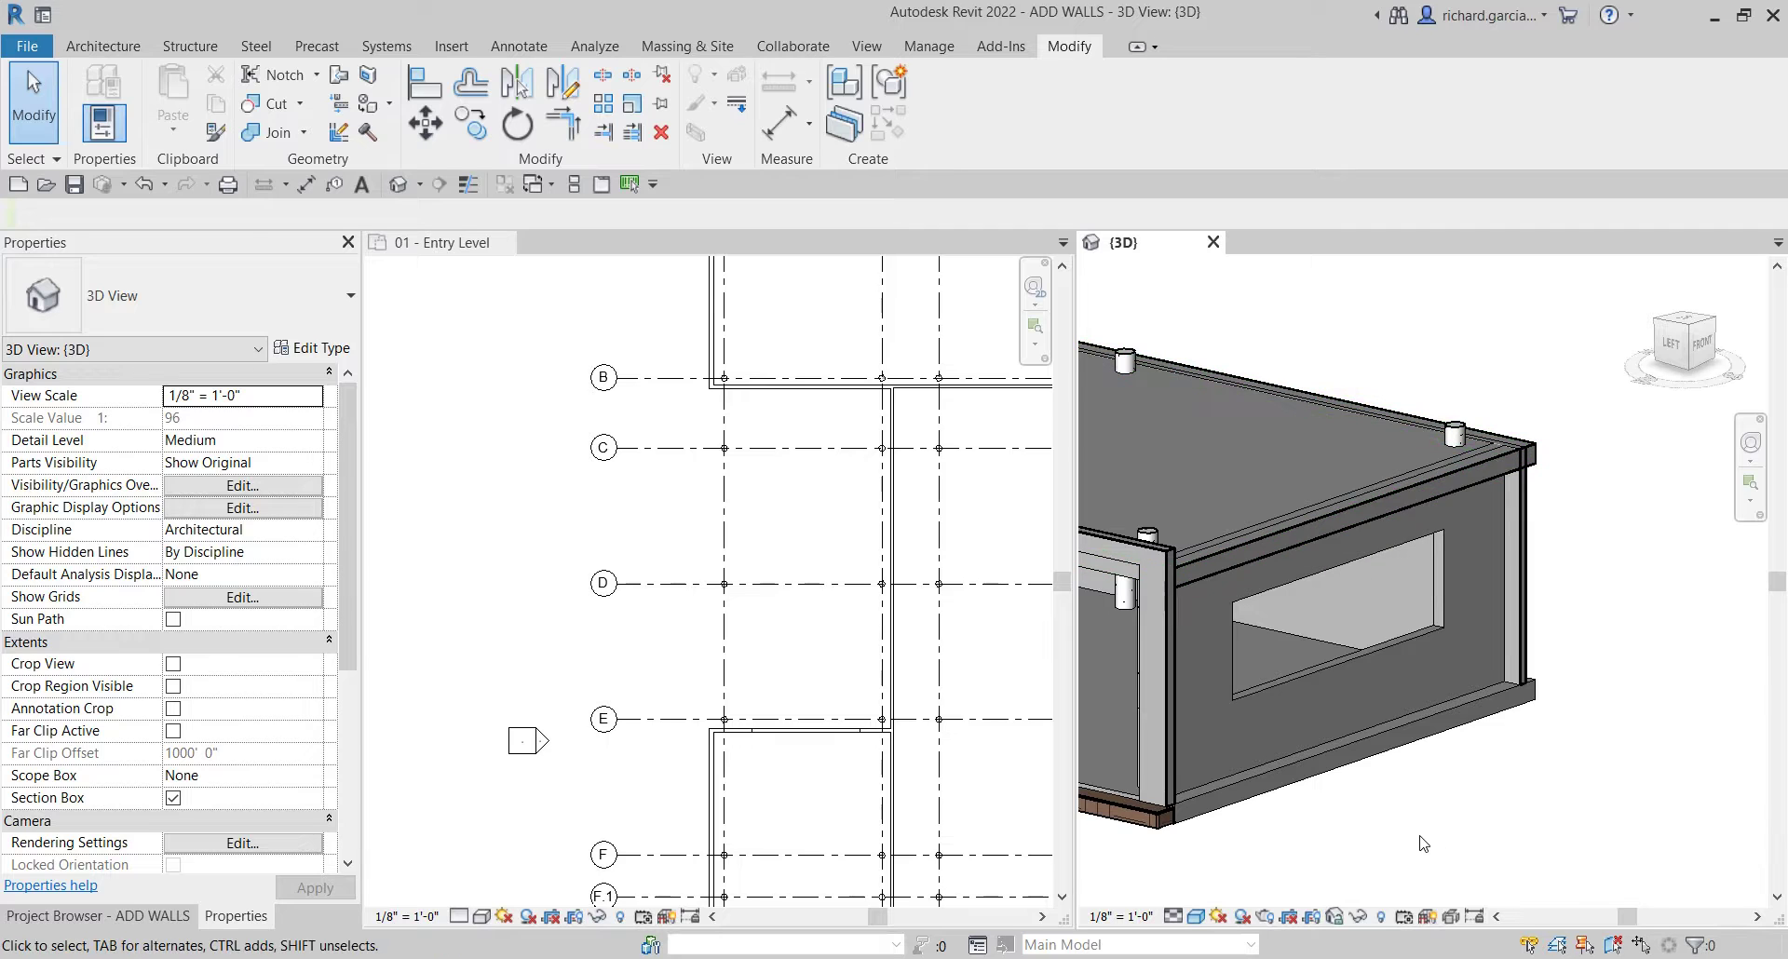
- Reset the profile of the cross wall near grid E to remove its rectangular opening
{"action": "middle_click_drag", "start_coordinate": [1422, 844], "coordinate": [1479, 833]}
{"action": "scroll", "coordinate": [1478, 833], "scroll_direction": "up", "scroll_amount": 4}
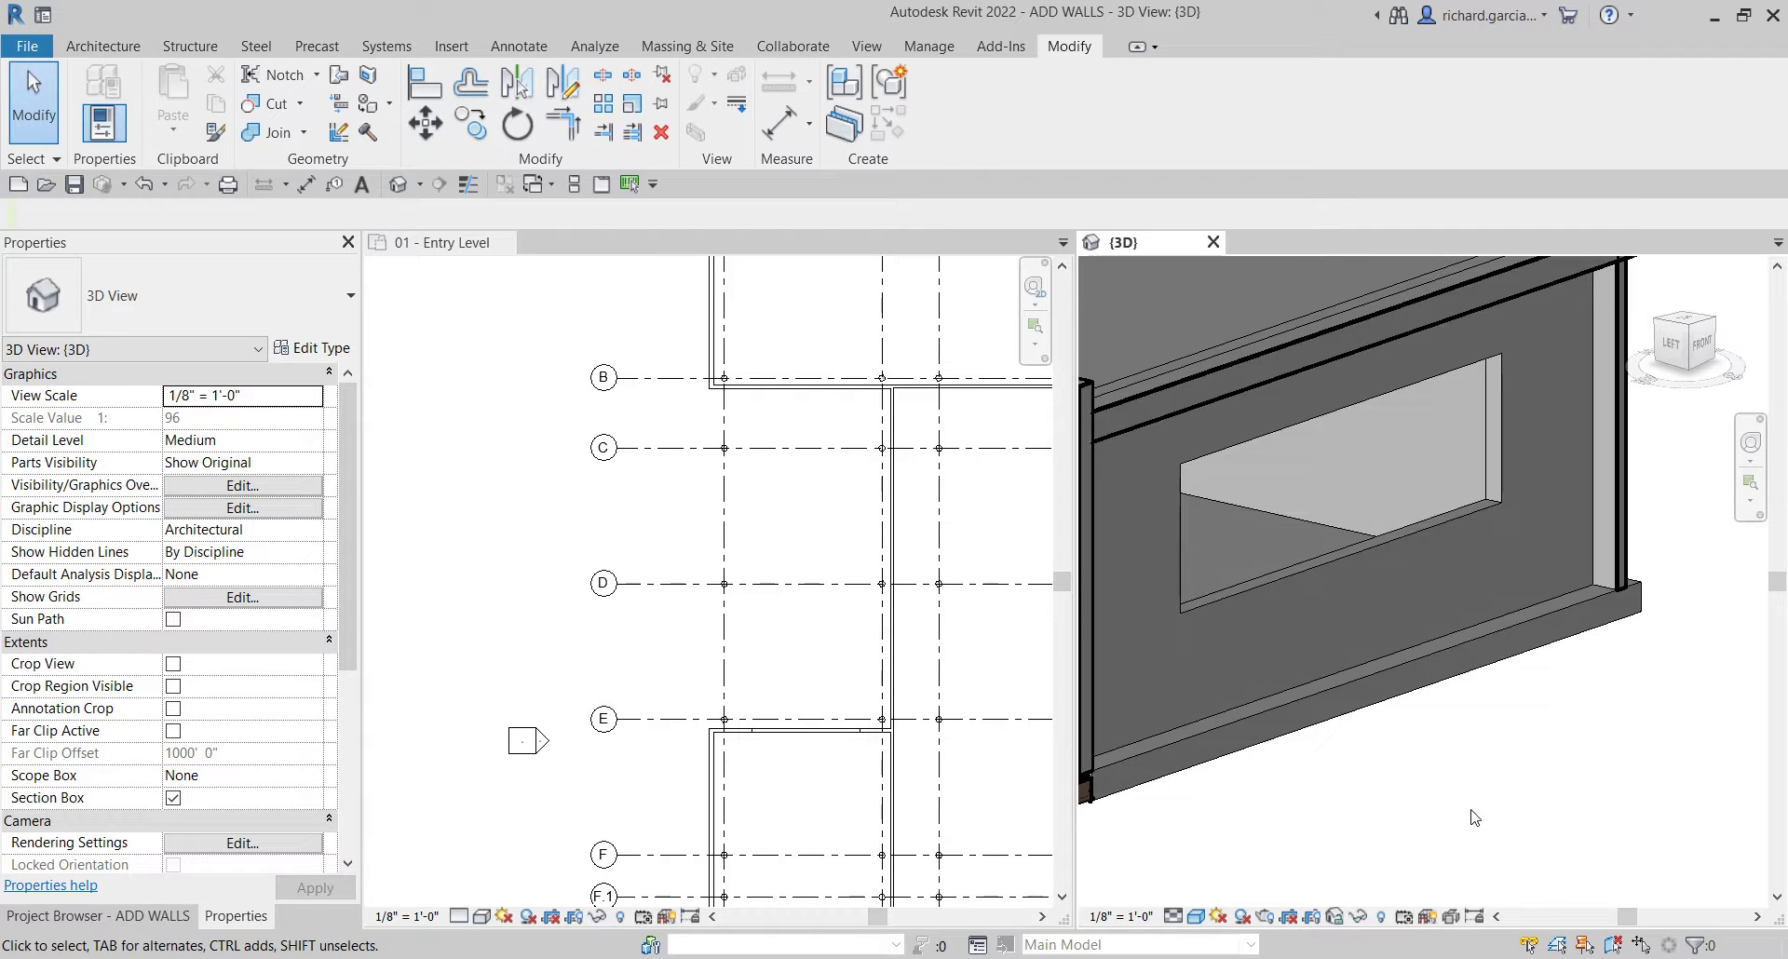
{"action": "left_click", "coordinate": [1270, 689]}
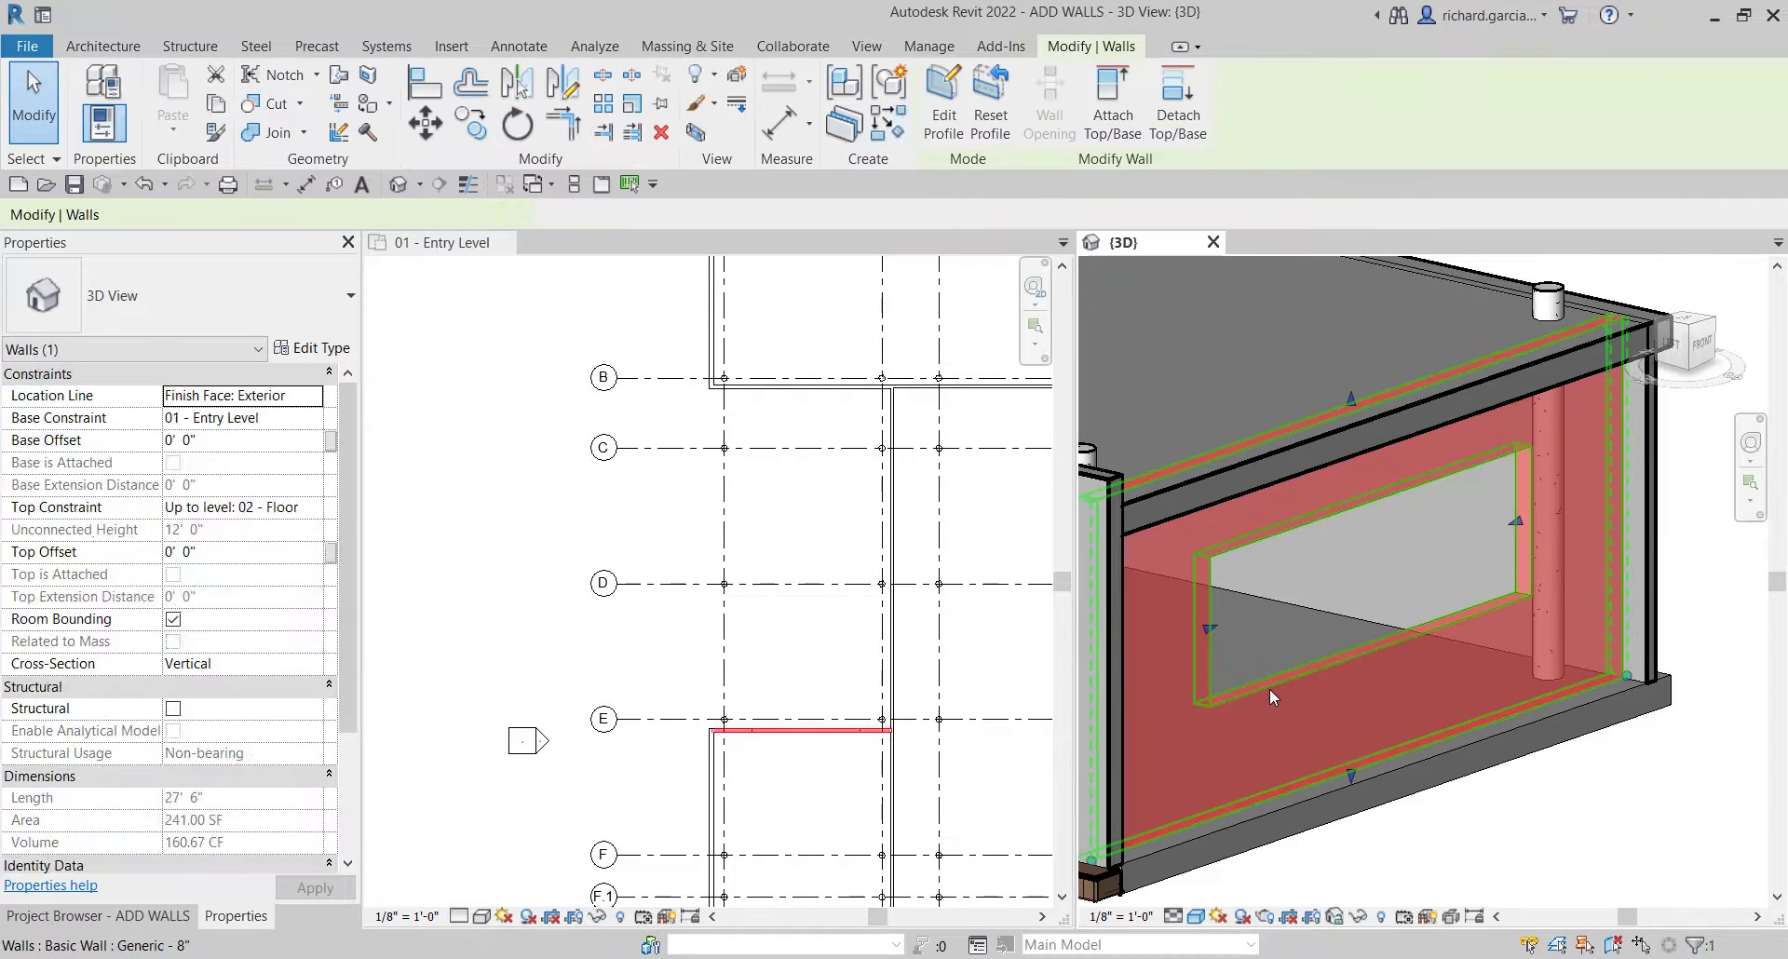
{"action": "left_click", "coordinate": [990, 103]}
{"action": "scroll", "coordinate": [1411, 674], "scroll_direction": "down", "scroll_amount": 3}
{"action": "left_click", "coordinate": [1555, 808]}
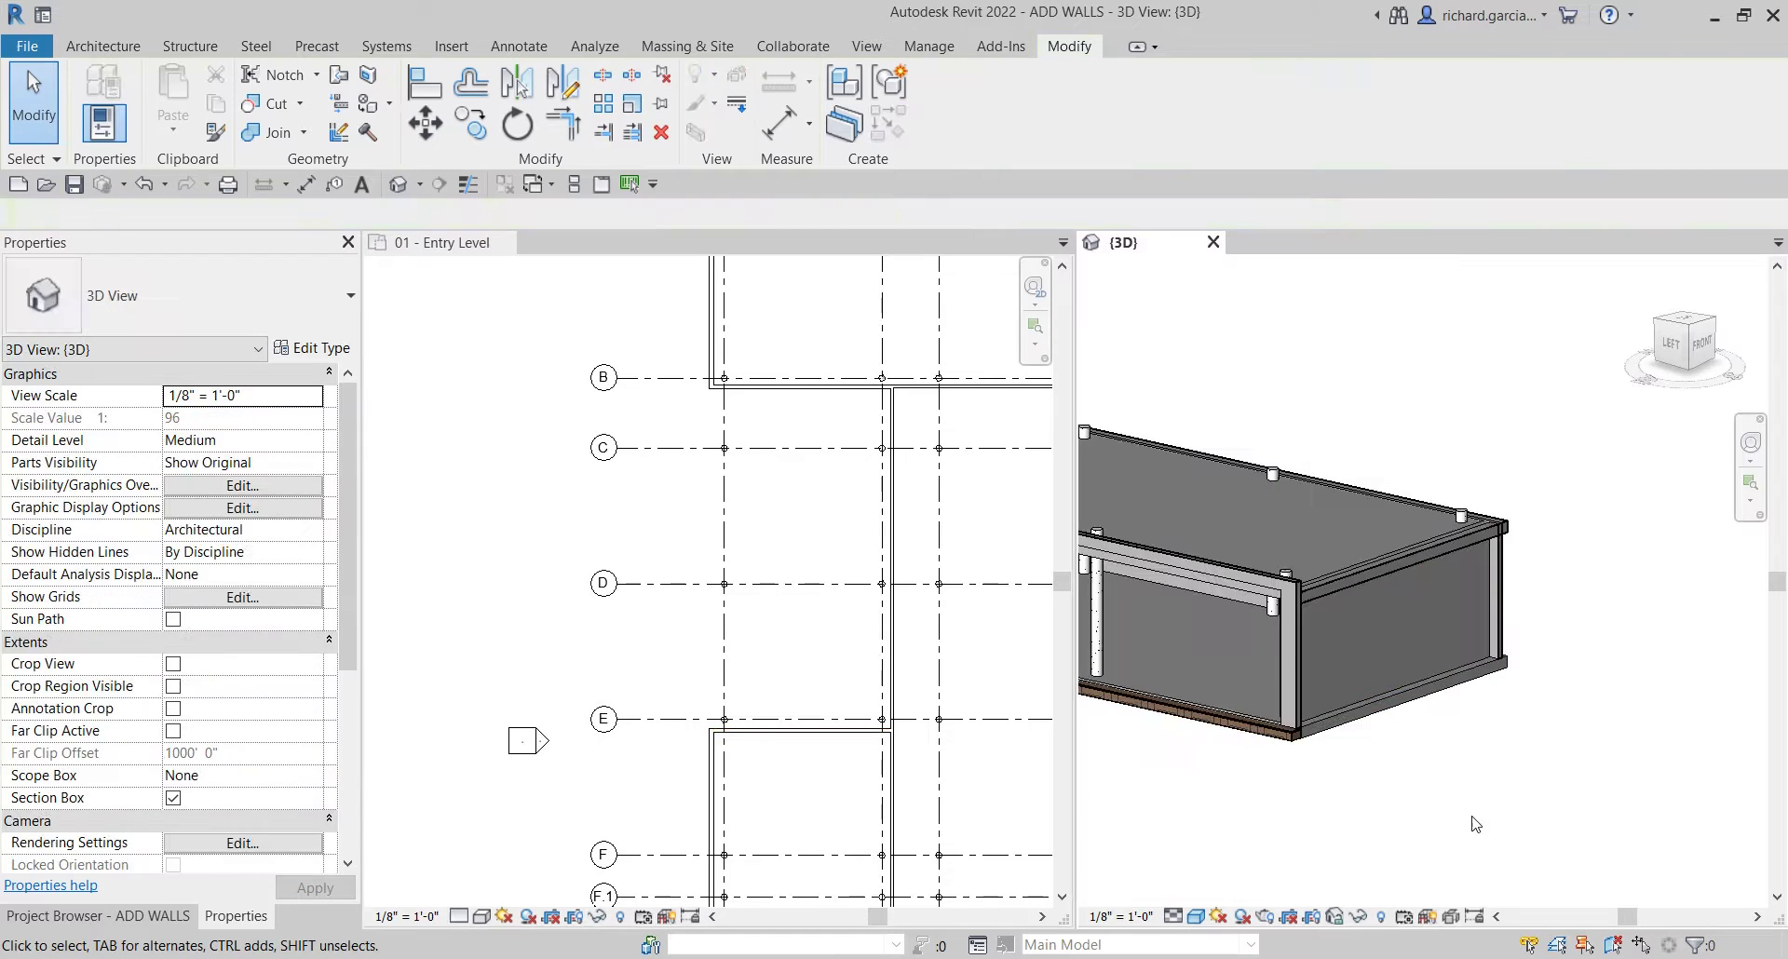
- Start a new wall in the 01 - Entry Level plan using the Curtain Wall 1 type and a 7'-0" offset
{"action": "middle_click_drag", "start_coordinate": [1472, 821], "coordinate": [1610, 755]}
{"action": "middle_click_drag", "start_coordinate": [1421, 812], "coordinate": [1130, 486], "text": "shift"}
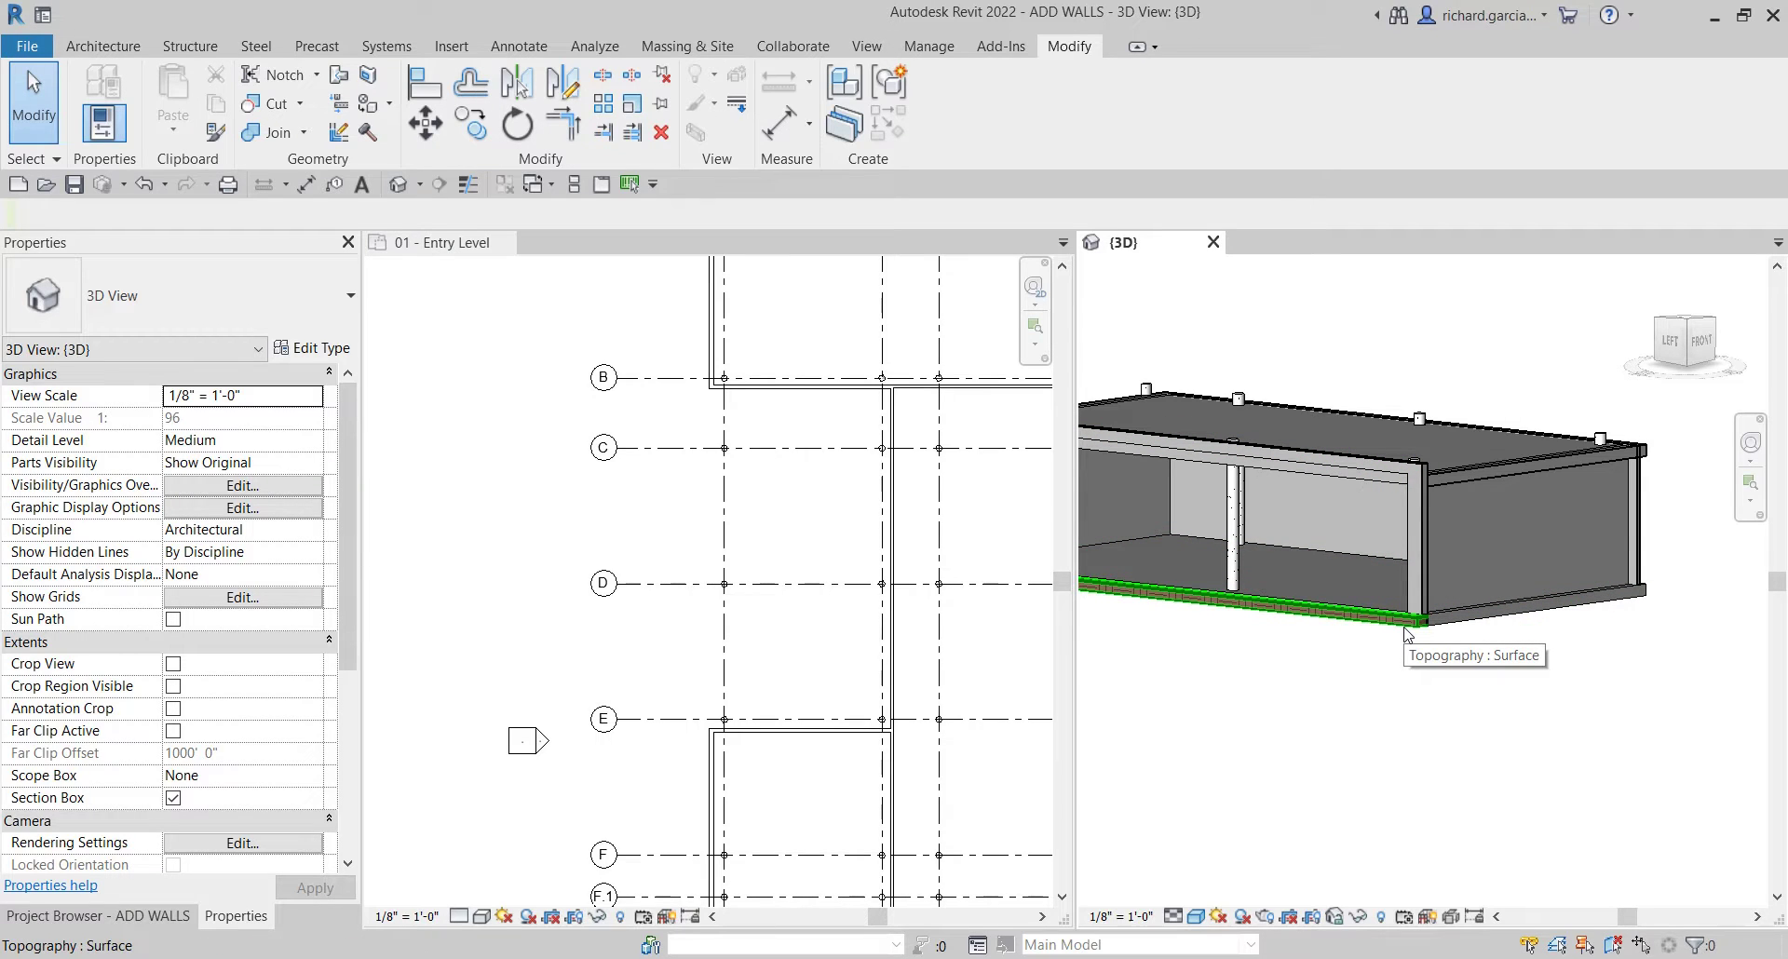
{"action": "left_click", "coordinate": [798, 640]}
{"action": "middle_click_drag", "start_coordinate": [797, 603], "coordinate": [722, 561]}
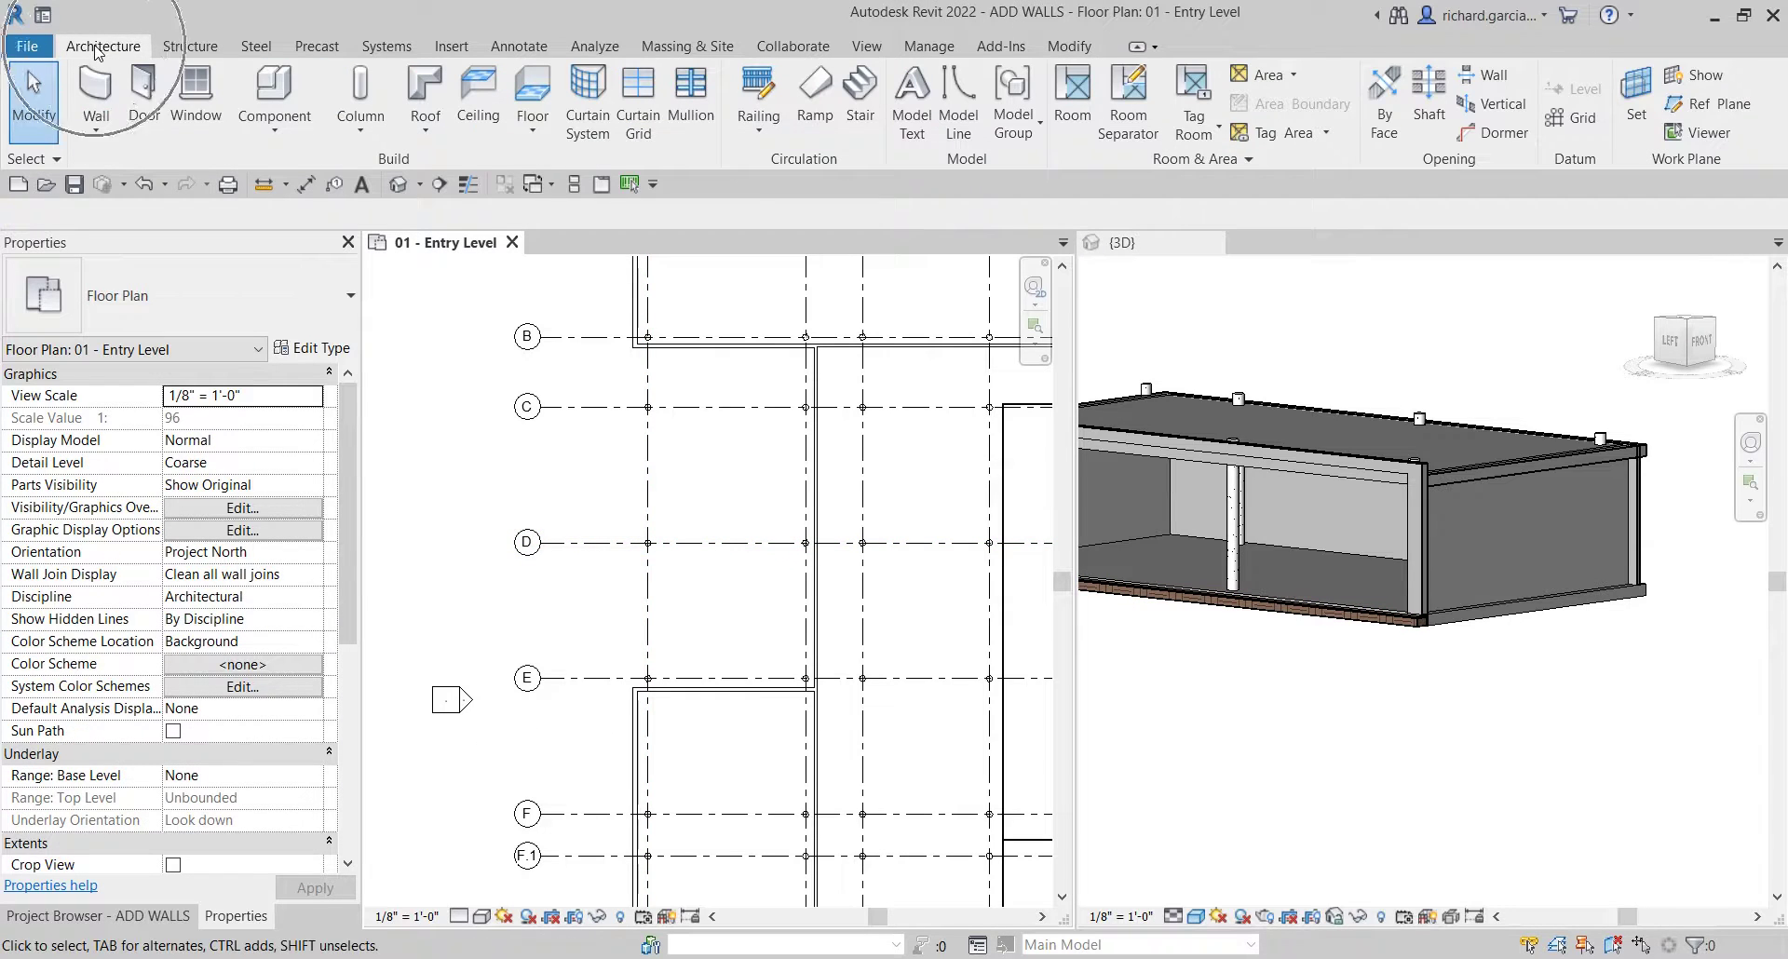
{"action": "left_click", "coordinate": [99, 100]}
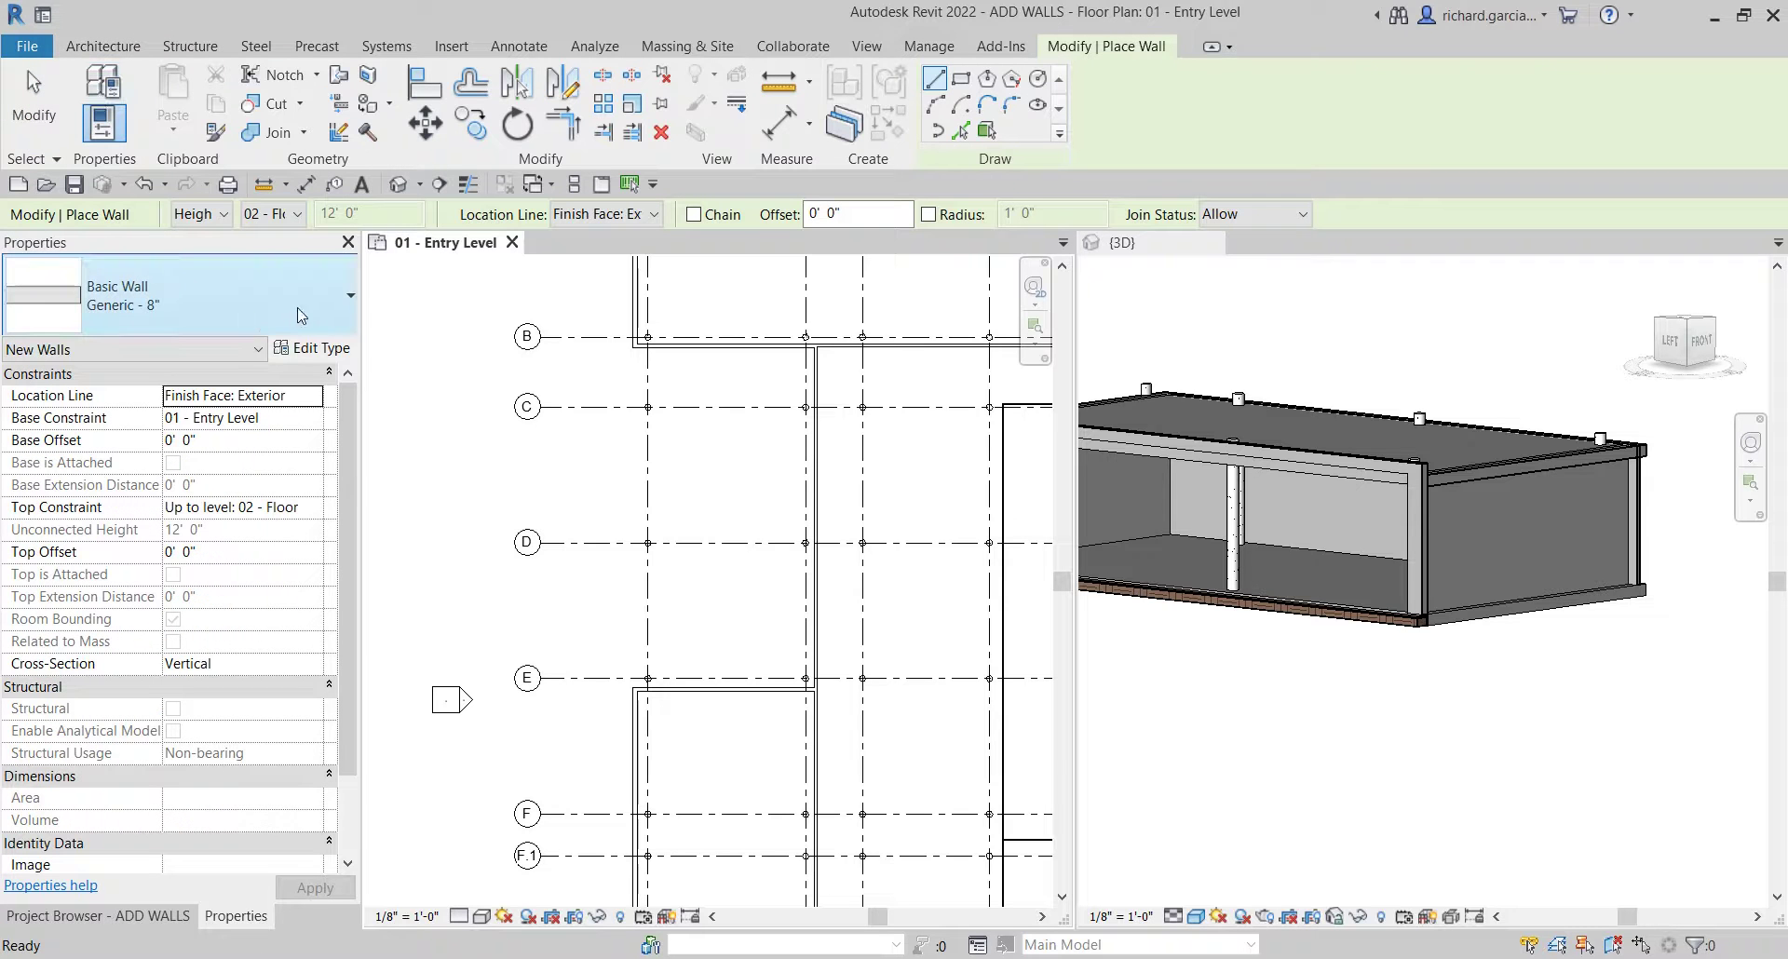
{"action": "left_click", "coordinate": [337, 286]}
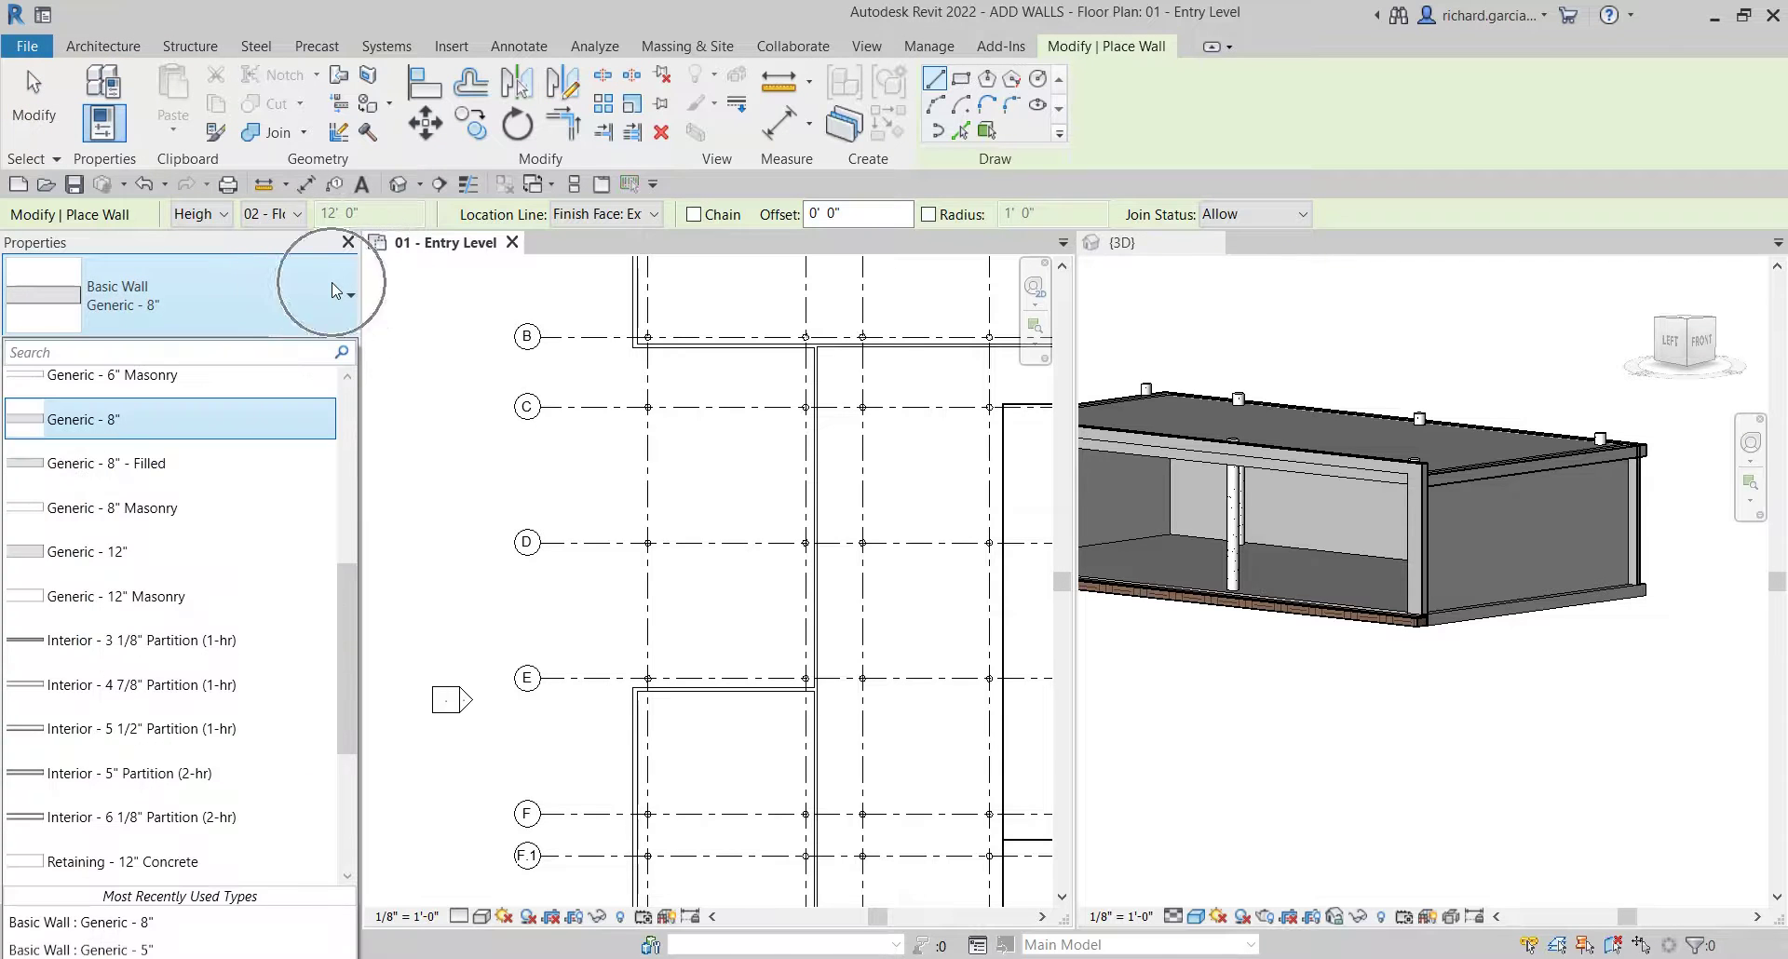
{"action": "scroll", "coordinate": [256, 577], "scroll_direction": "down", "scroll_amount": 5}
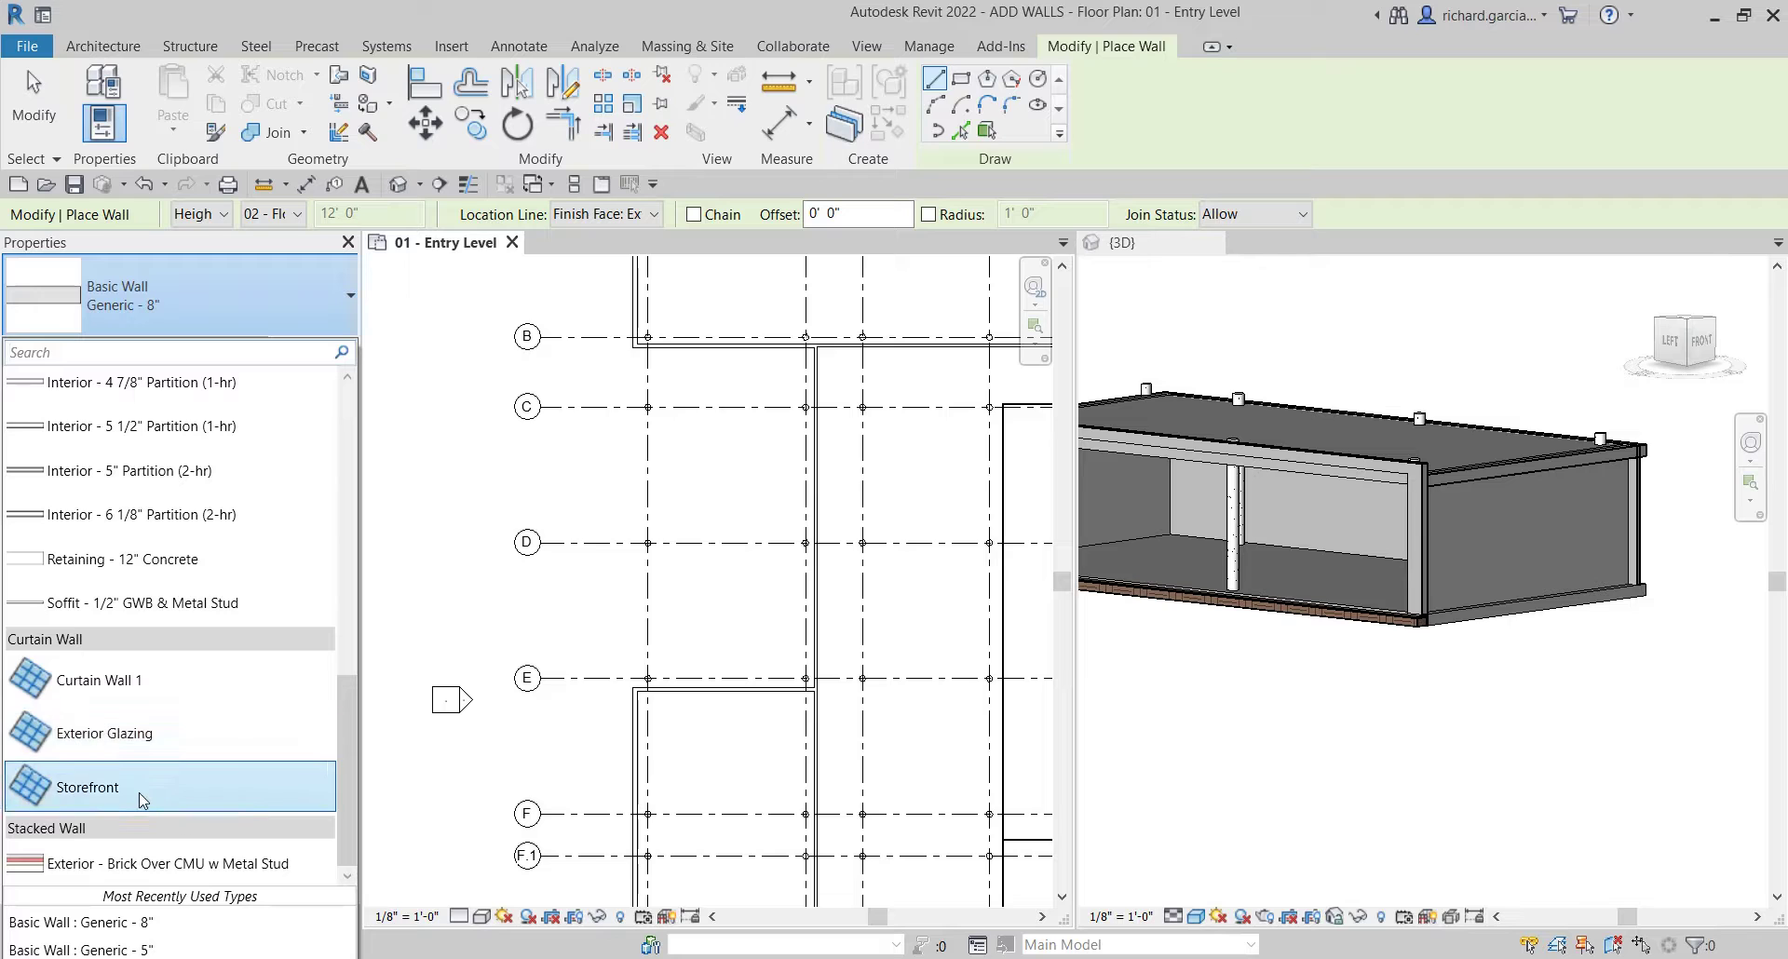
{"action": "left_click", "coordinate": [116, 700]}
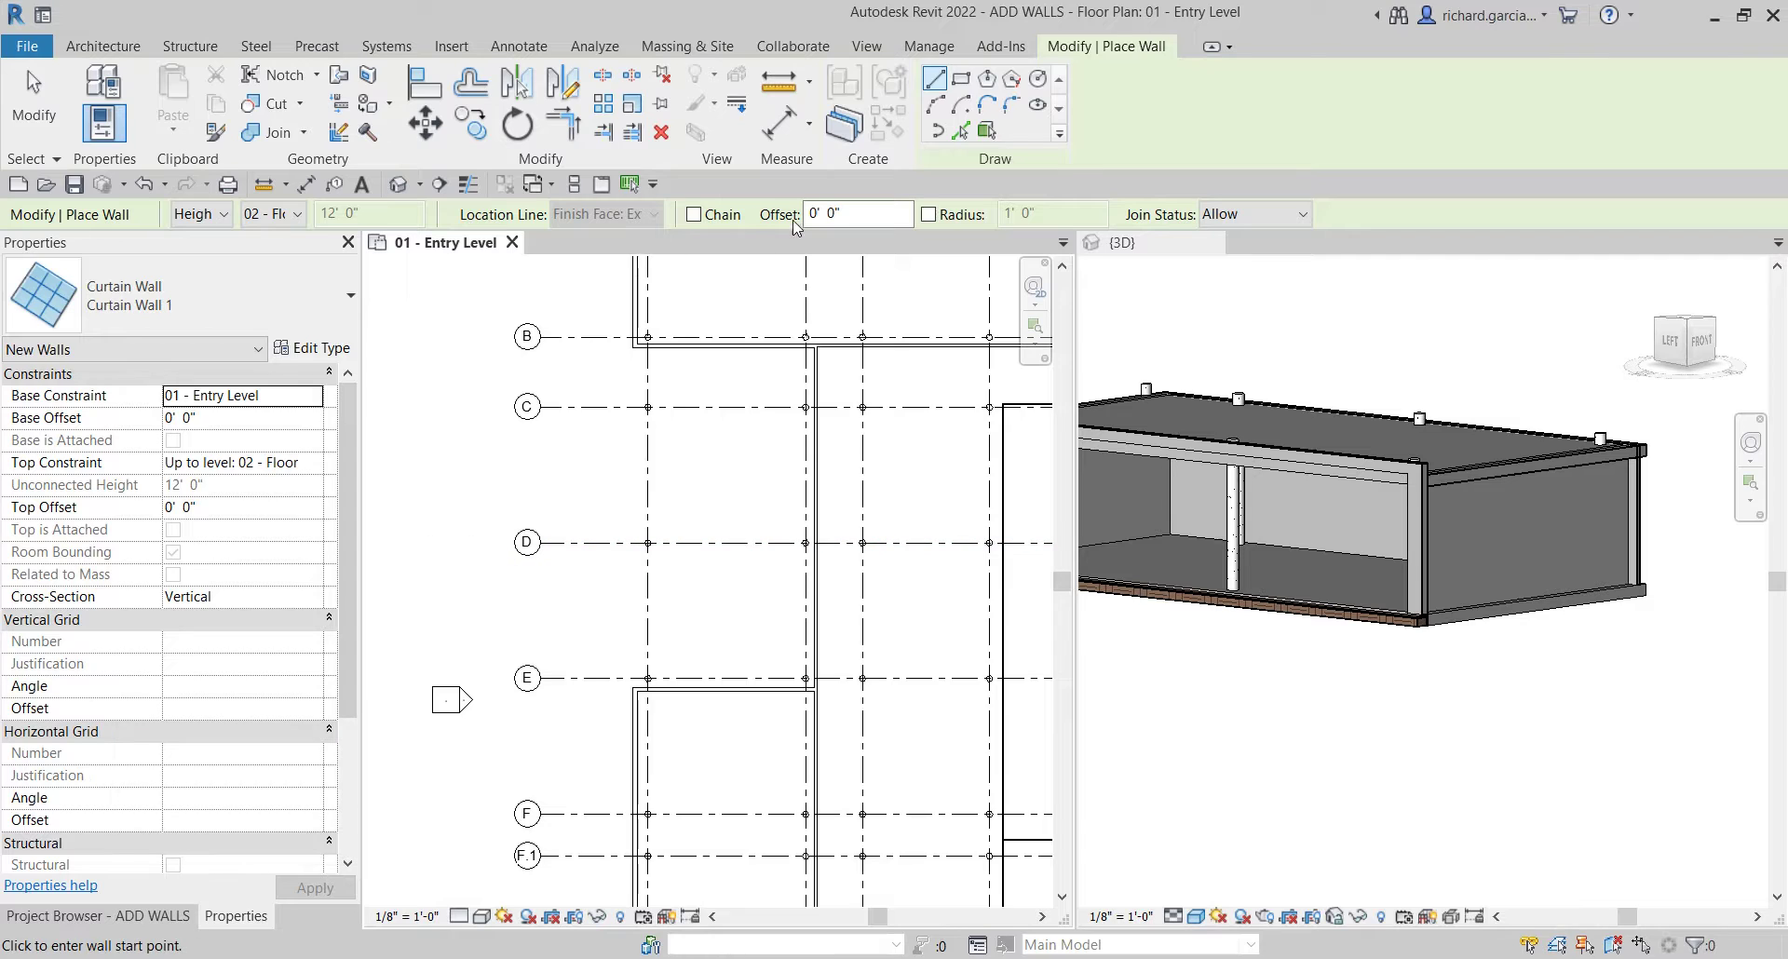
{"action": "left_click", "coordinate": [854, 210]}
{"action": "type", "text": "7"}
- Draw the offset curtain wall by tracing the 5" wall's centerline from the cross wall near grid E to the wall near grid B
{"action": "scroll", "coordinate": [786, 650], "scroll_direction": "up", "scroll_amount": 5}
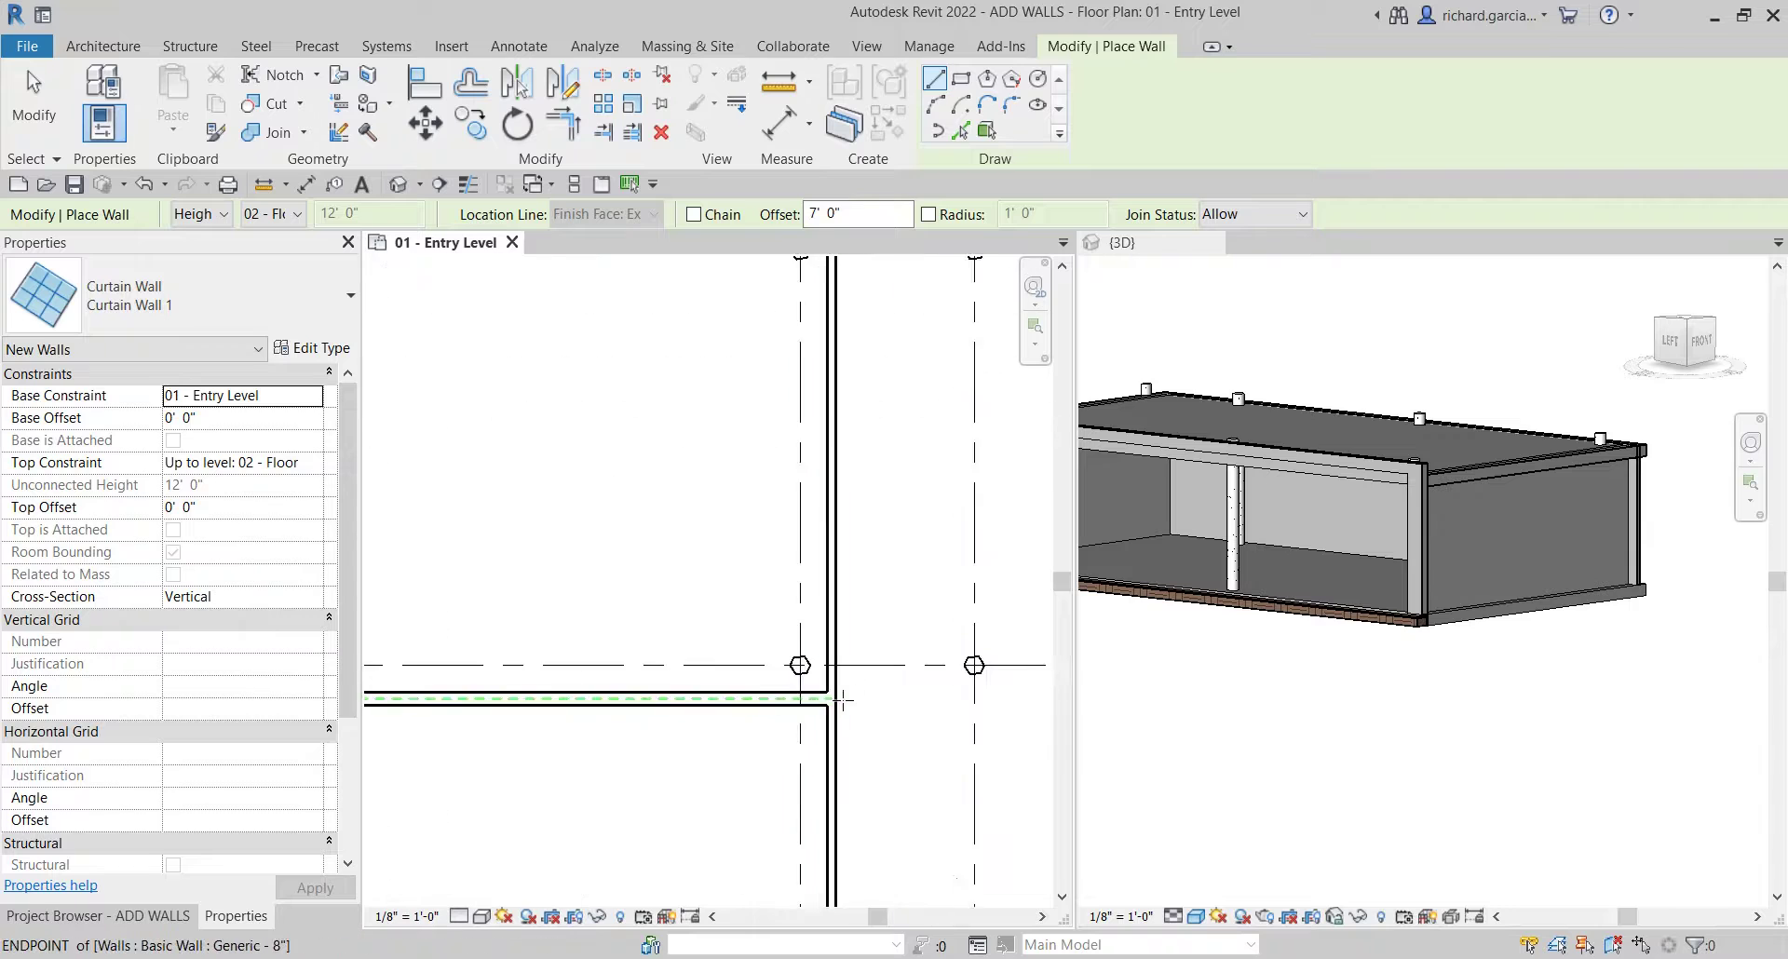
{"action": "scroll", "coordinate": [842, 700], "scroll_direction": "up", "scroll_amount": 2}
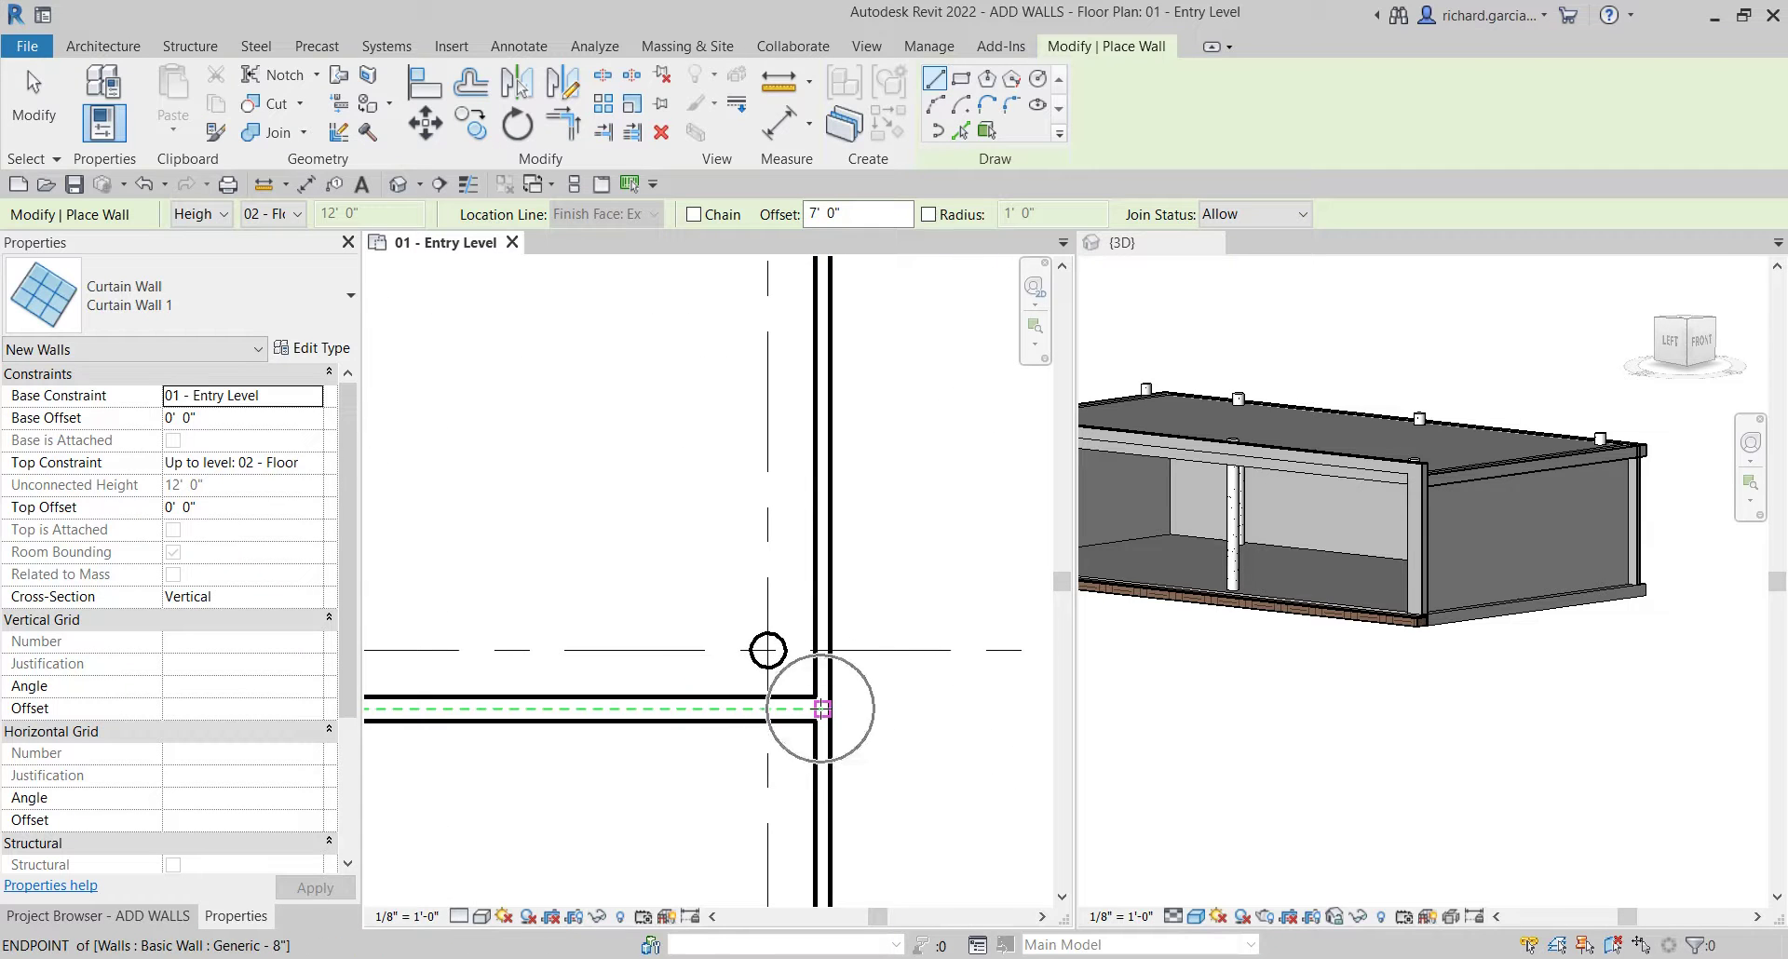
{"action": "left_click", "coordinate": [821, 708]}
{"action": "scroll", "coordinate": [819, 694], "scroll_direction": "down", "scroll_amount": 4}
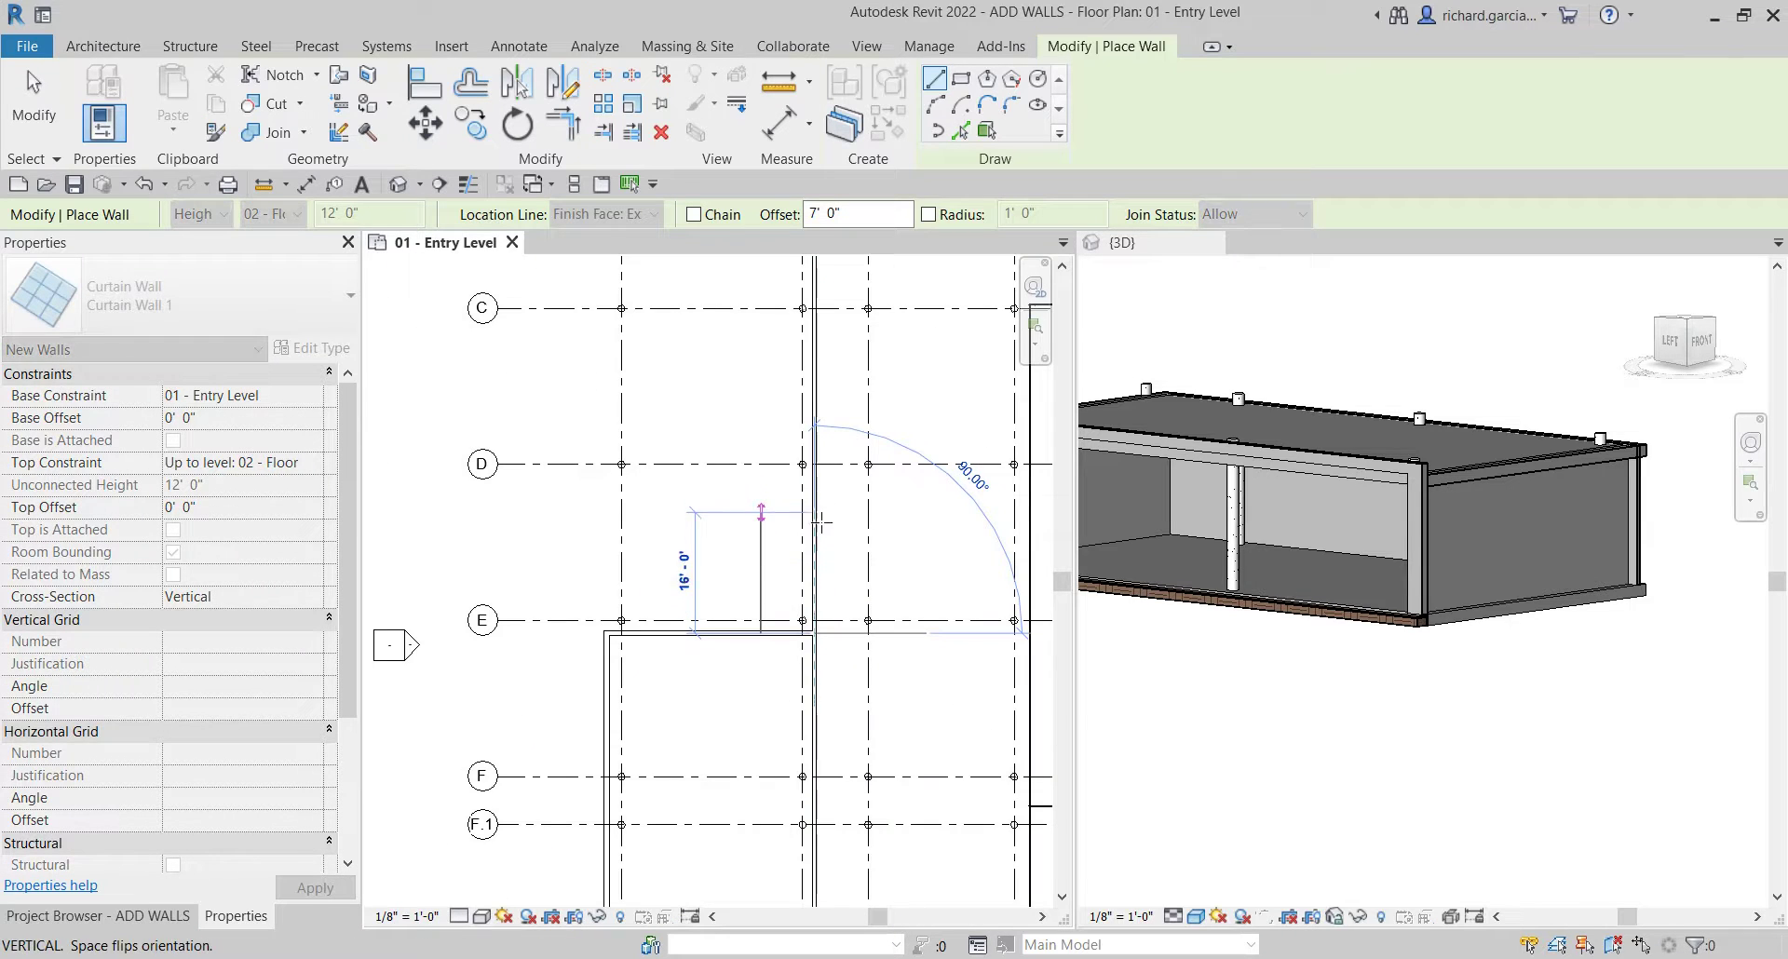
{"action": "scroll", "coordinate": [821, 521], "scroll_direction": "up", "scroll_amount": 4}
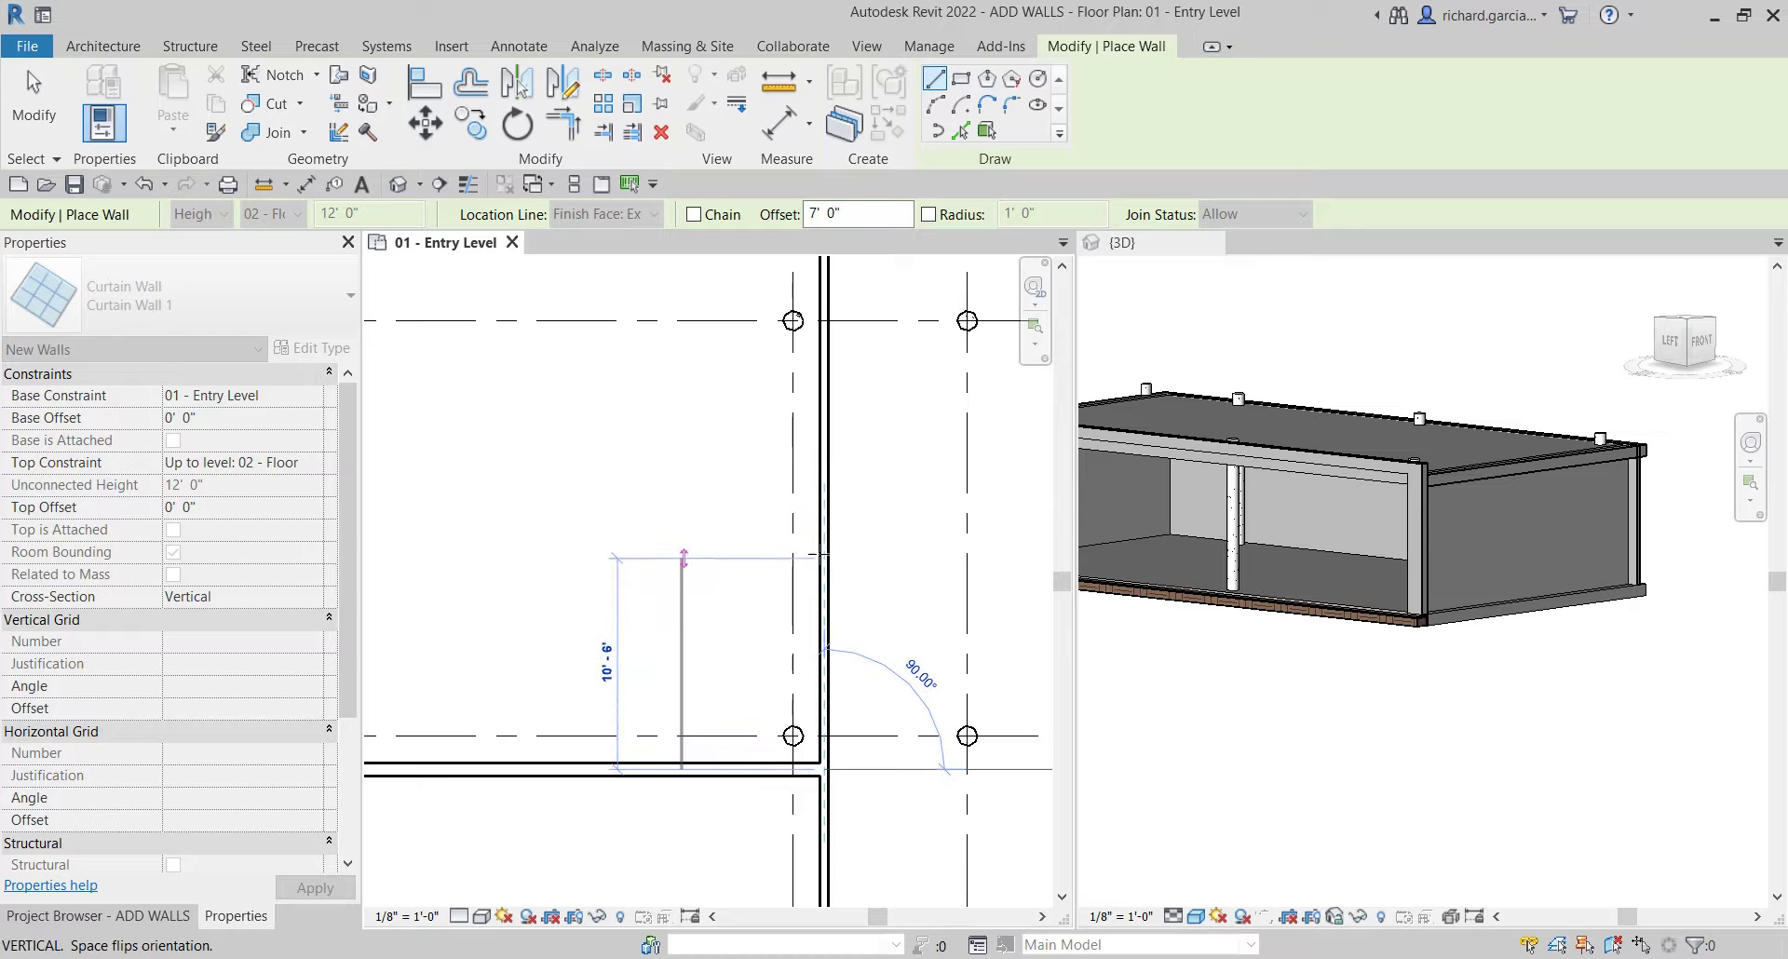
{"action": "scroll", "coordinate": [818, 557], "scroll_direction": "down", "scroll_amount": 1}
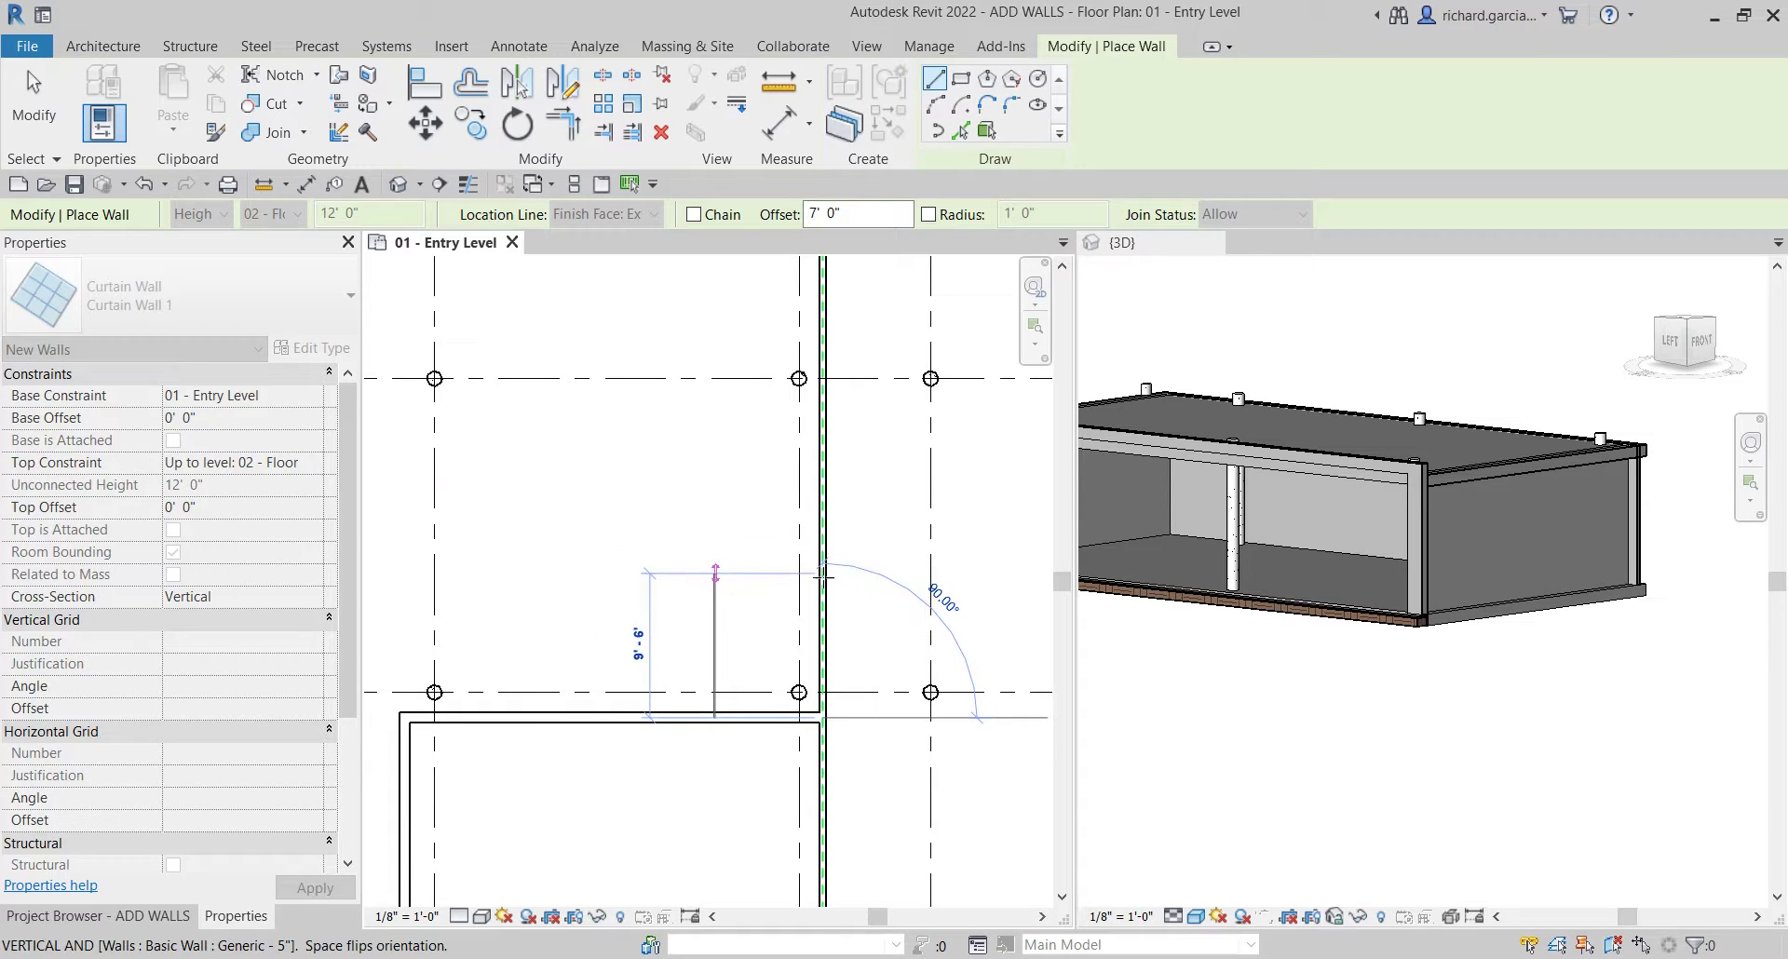
{"action": "scroll", "coordinate": [820, 559], "scroll_direction": "down", "scroll_amount": 3}
{"action": "middle_click_drag", "start_coordinate": [829, 536], "coordinate": [831, 612]}
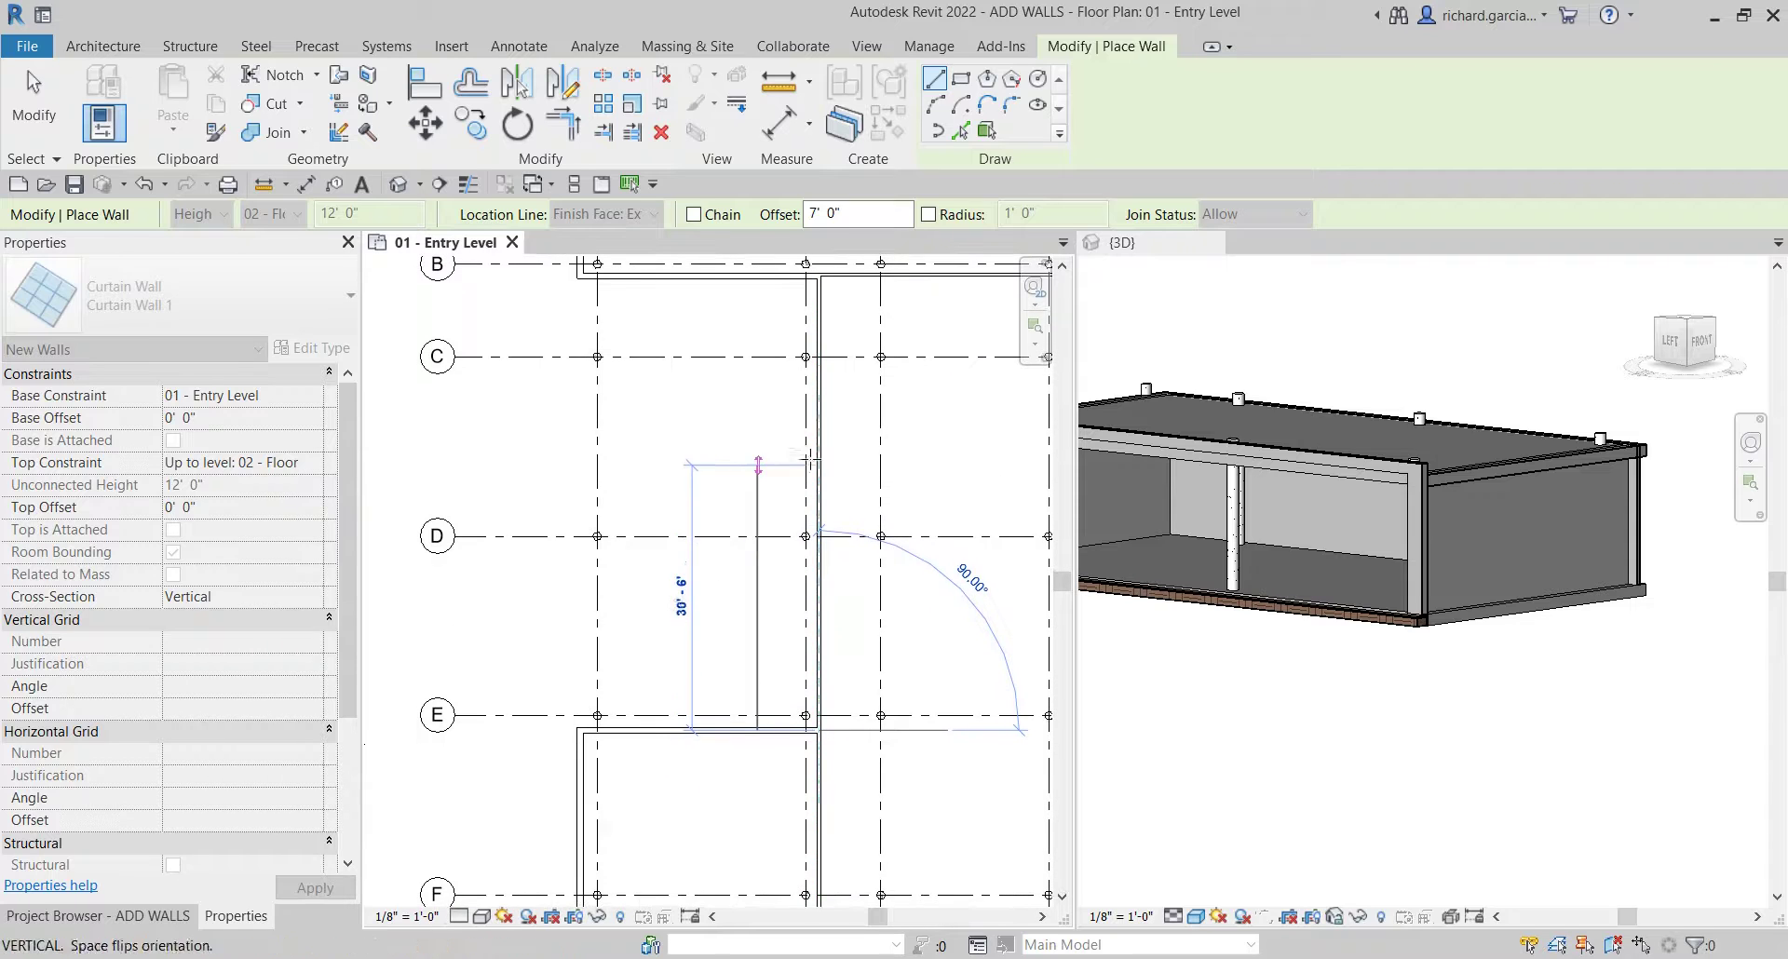
{"action": "middle_click_drag", "start_coordinate": [824, 445], "coordinate": [829, 560]}
{"action": "scroll", "coordinate": [823, 399], "scroll_direction": "up", "scroll_amount": 5}
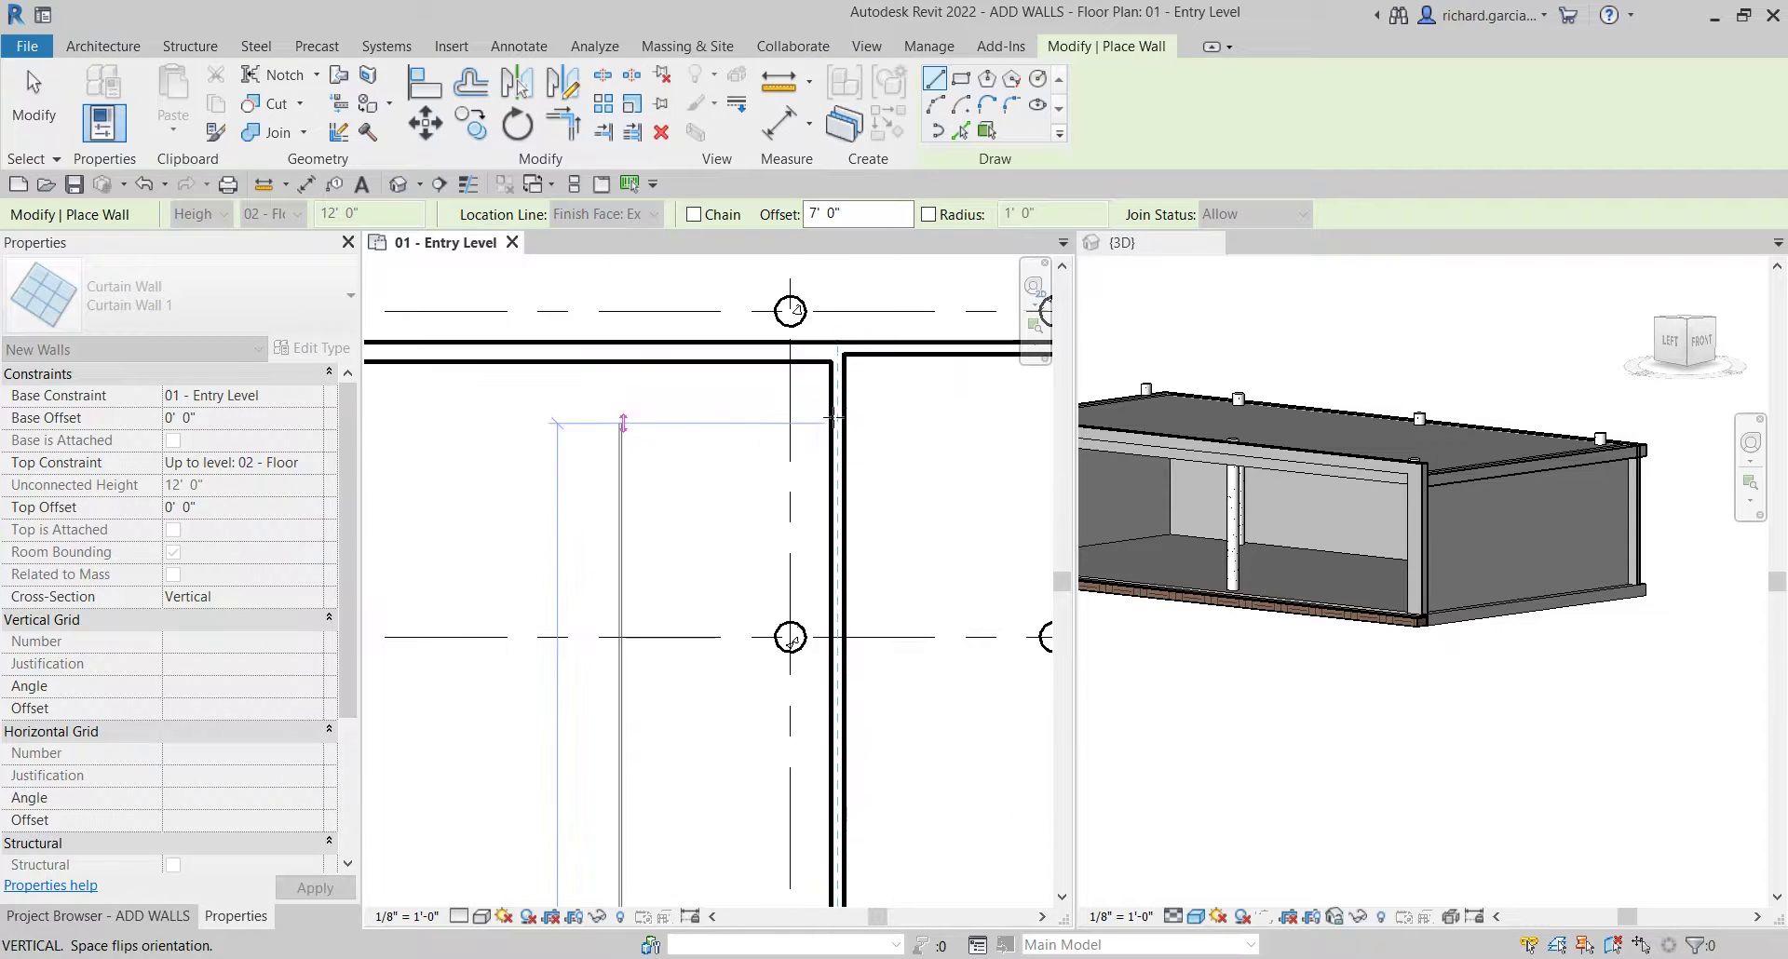
{"action": "left_click", "coordinate": [837, 348]}
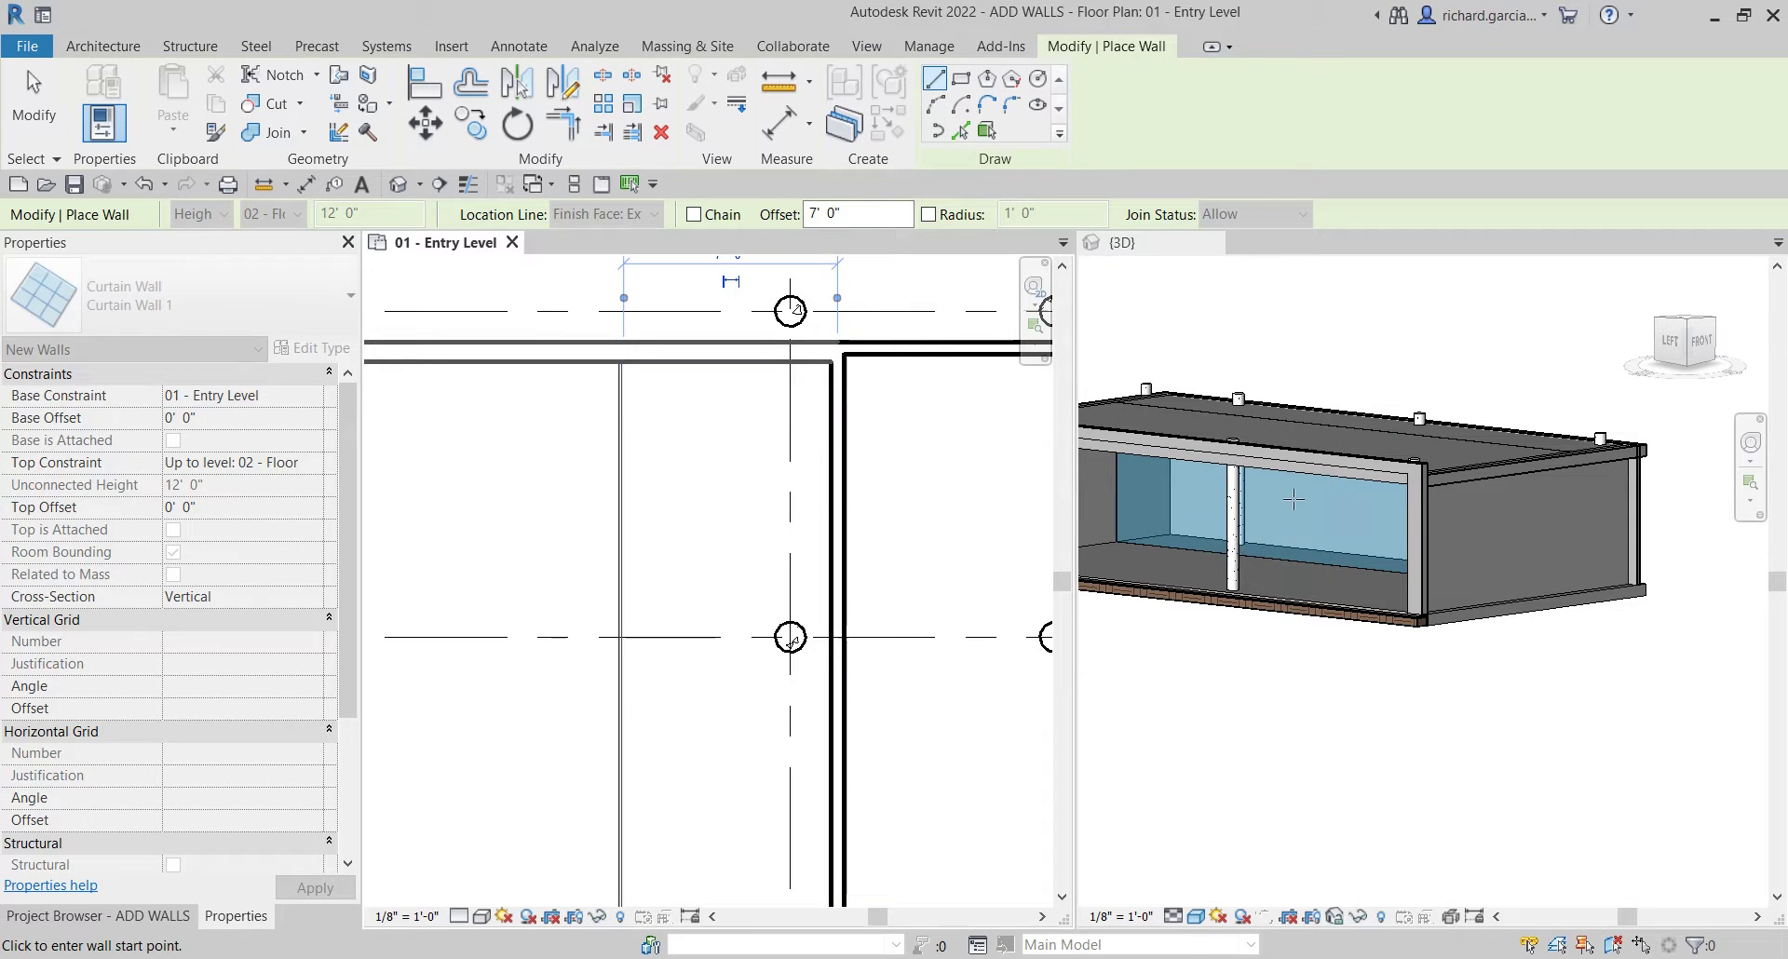
{"action": "left_click", "coordinate": [33, 98]}
- Examine the new curtain wall between grids B and E in the 3D view and the floor plan
{"action": "left_click", "coordinate": [1421, 679]}
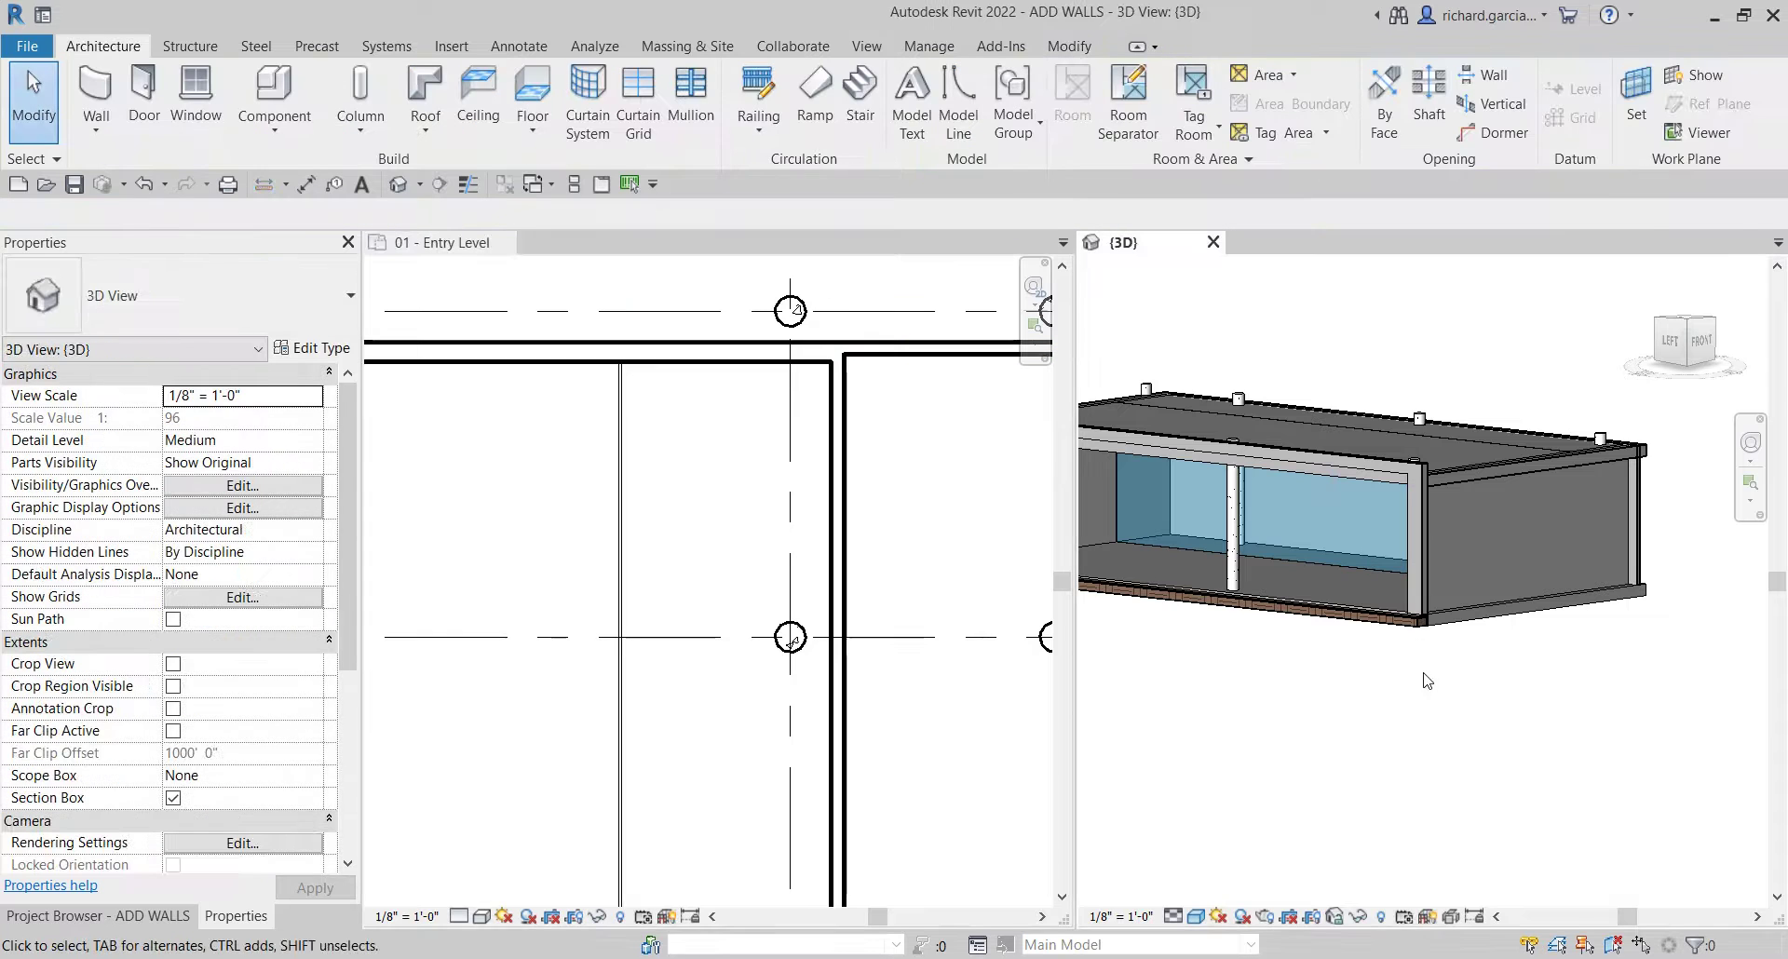
{"action": "middle_click_drag", "start_coordinate": [1421, 679], "coordinate": [1416, 758], "text": "shift"}
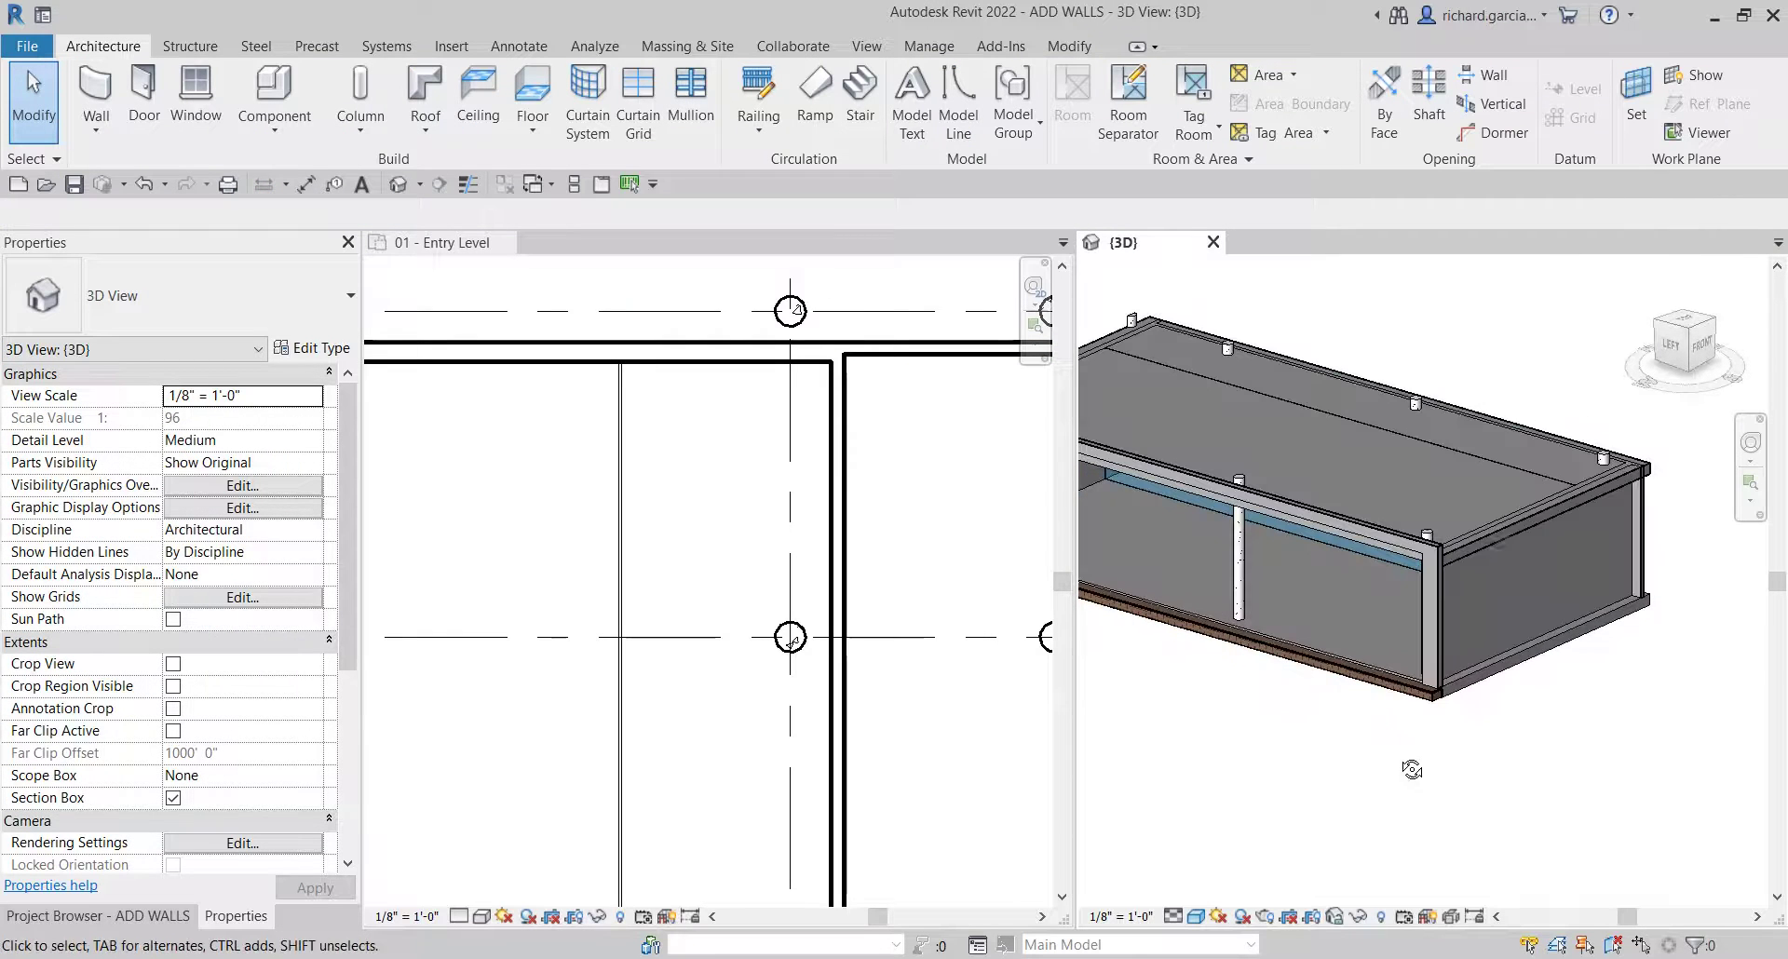
{"action": "scroll", "coordinate": [756, 607], "scroll_direction": "down", "scroll_amount": 3}
{"action": "scroll", "coordinate": [756, 607], "scroll_direction": "down", "scroll_amount": 2}
{"action": "left_click", "coordinate": [782, 717]}
{"action": "scroll", "coordinate": [760, 601], "scroll_direction": "down", "scroll_amount": 2}
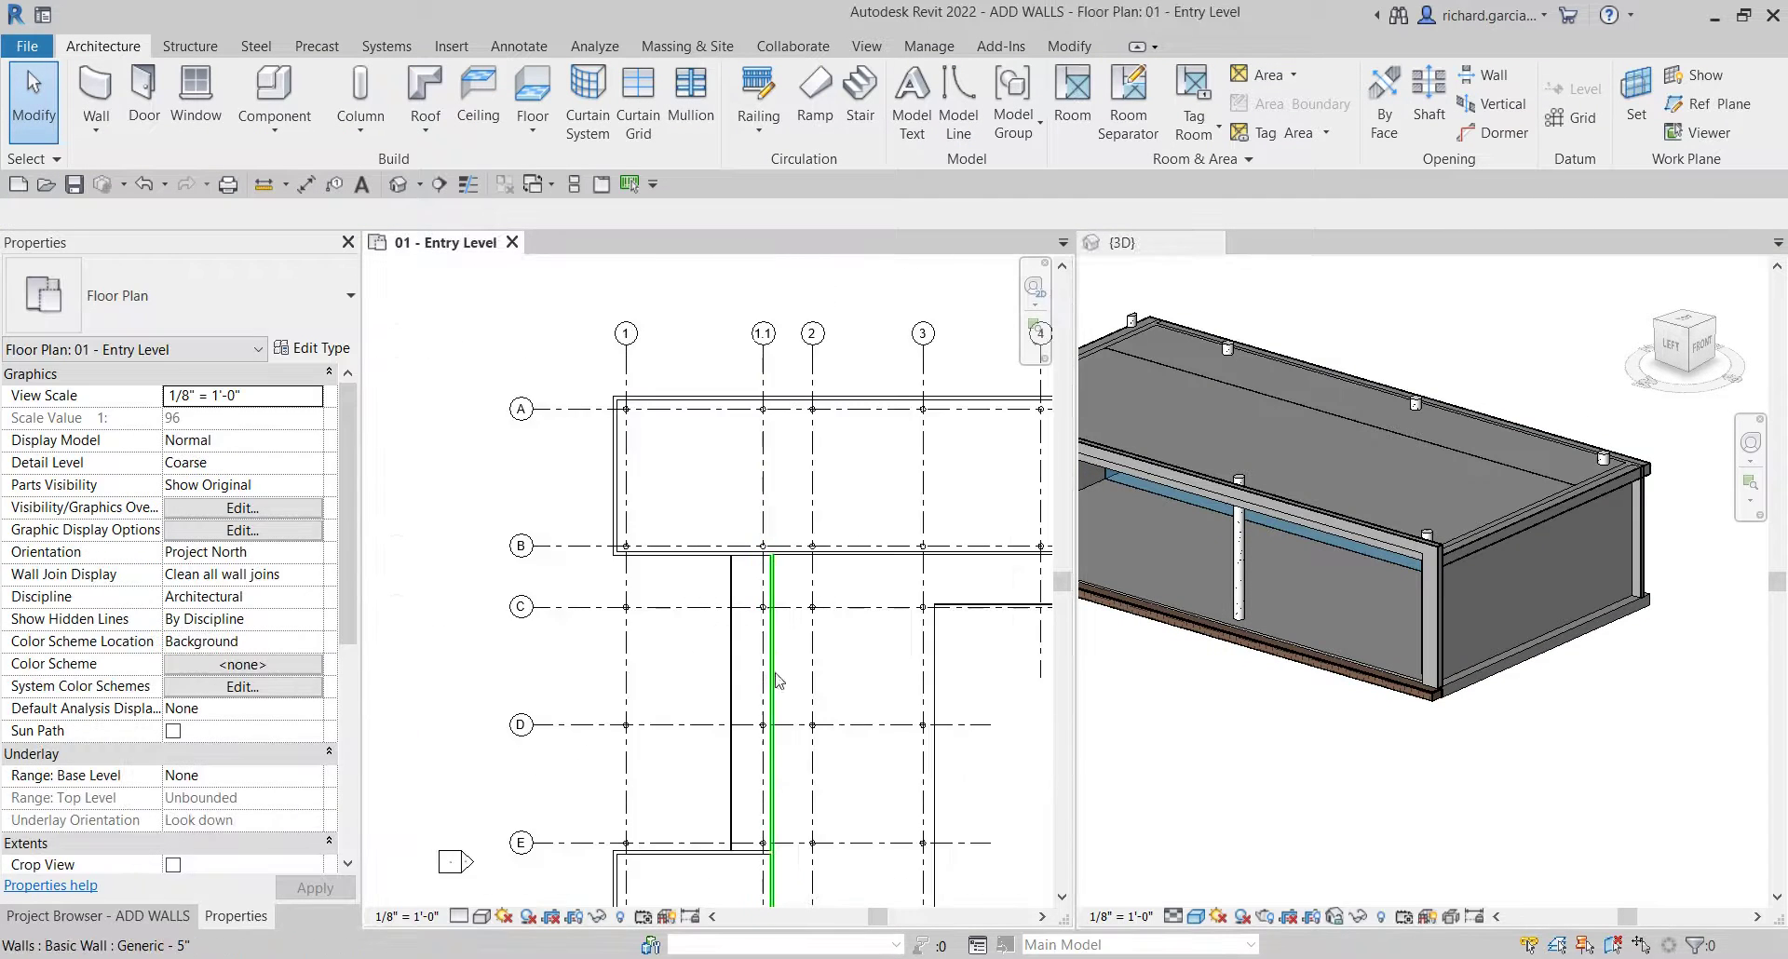
{"action": "middle_click_drag", "start_coordinate": [794, 718], "coordinate": [708, 513]}
{"action": "left_click", "coordinate": [1302, 756]}
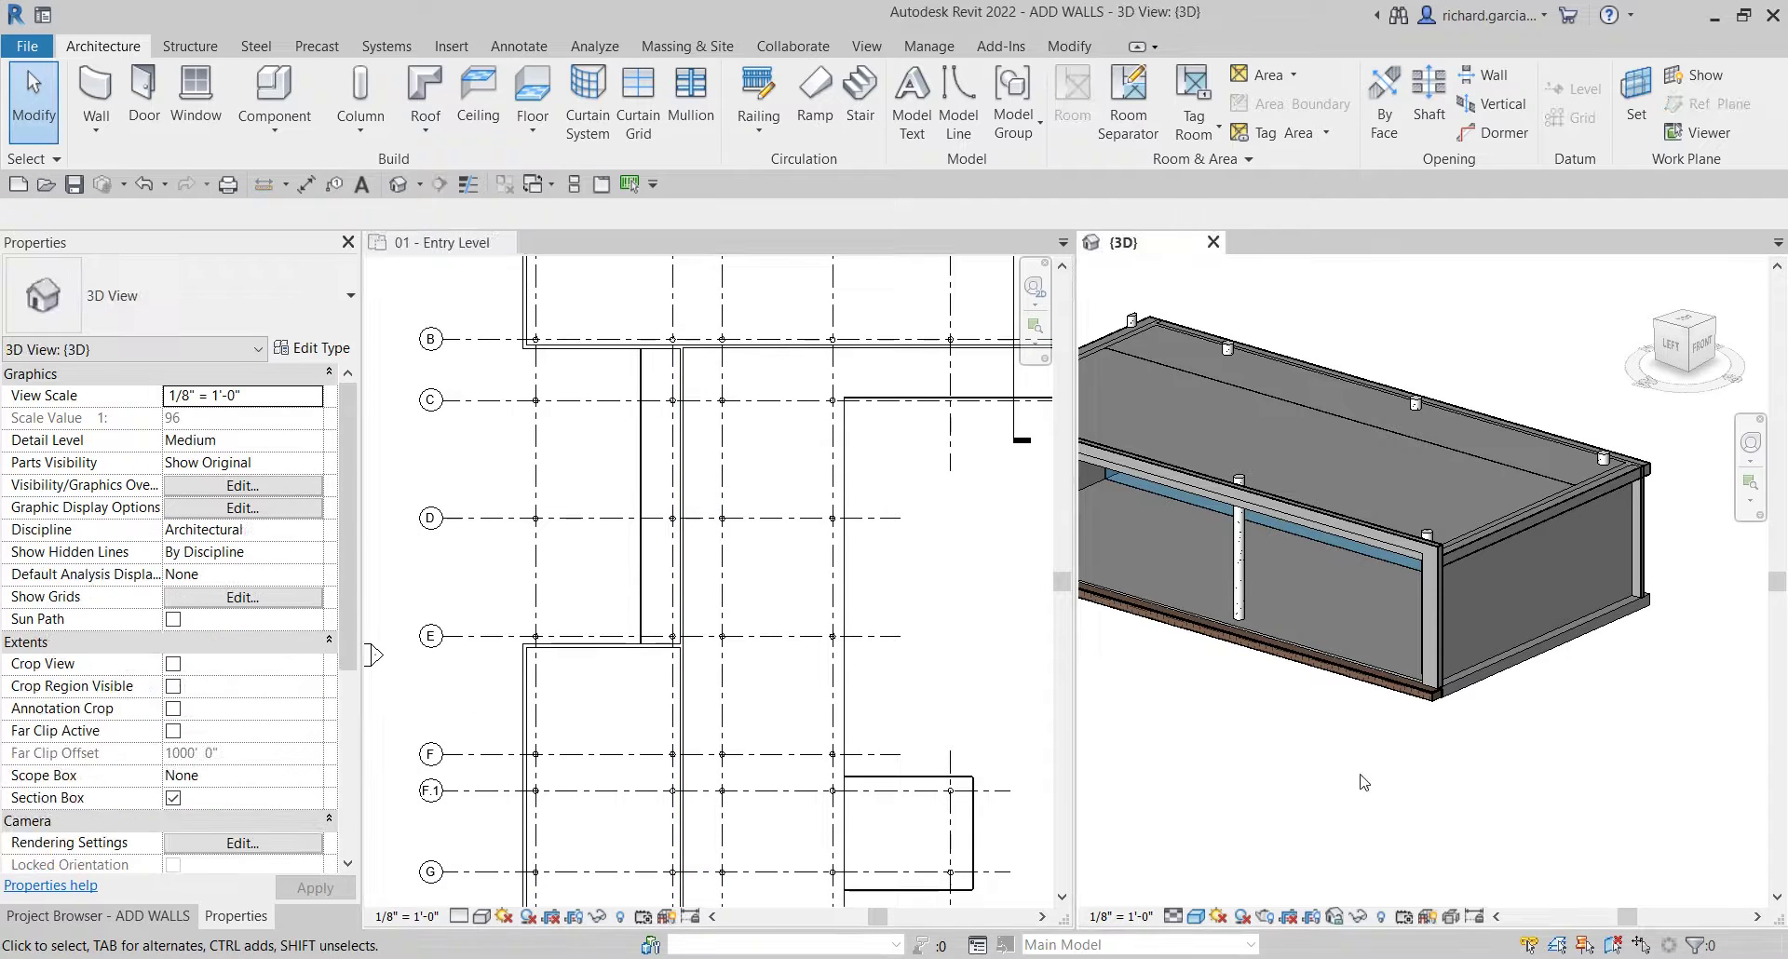
{"action": "middle_click_drag", "start_coordinate": [1302, 756], "coordinate": [1359, 745], "text": "shift"}
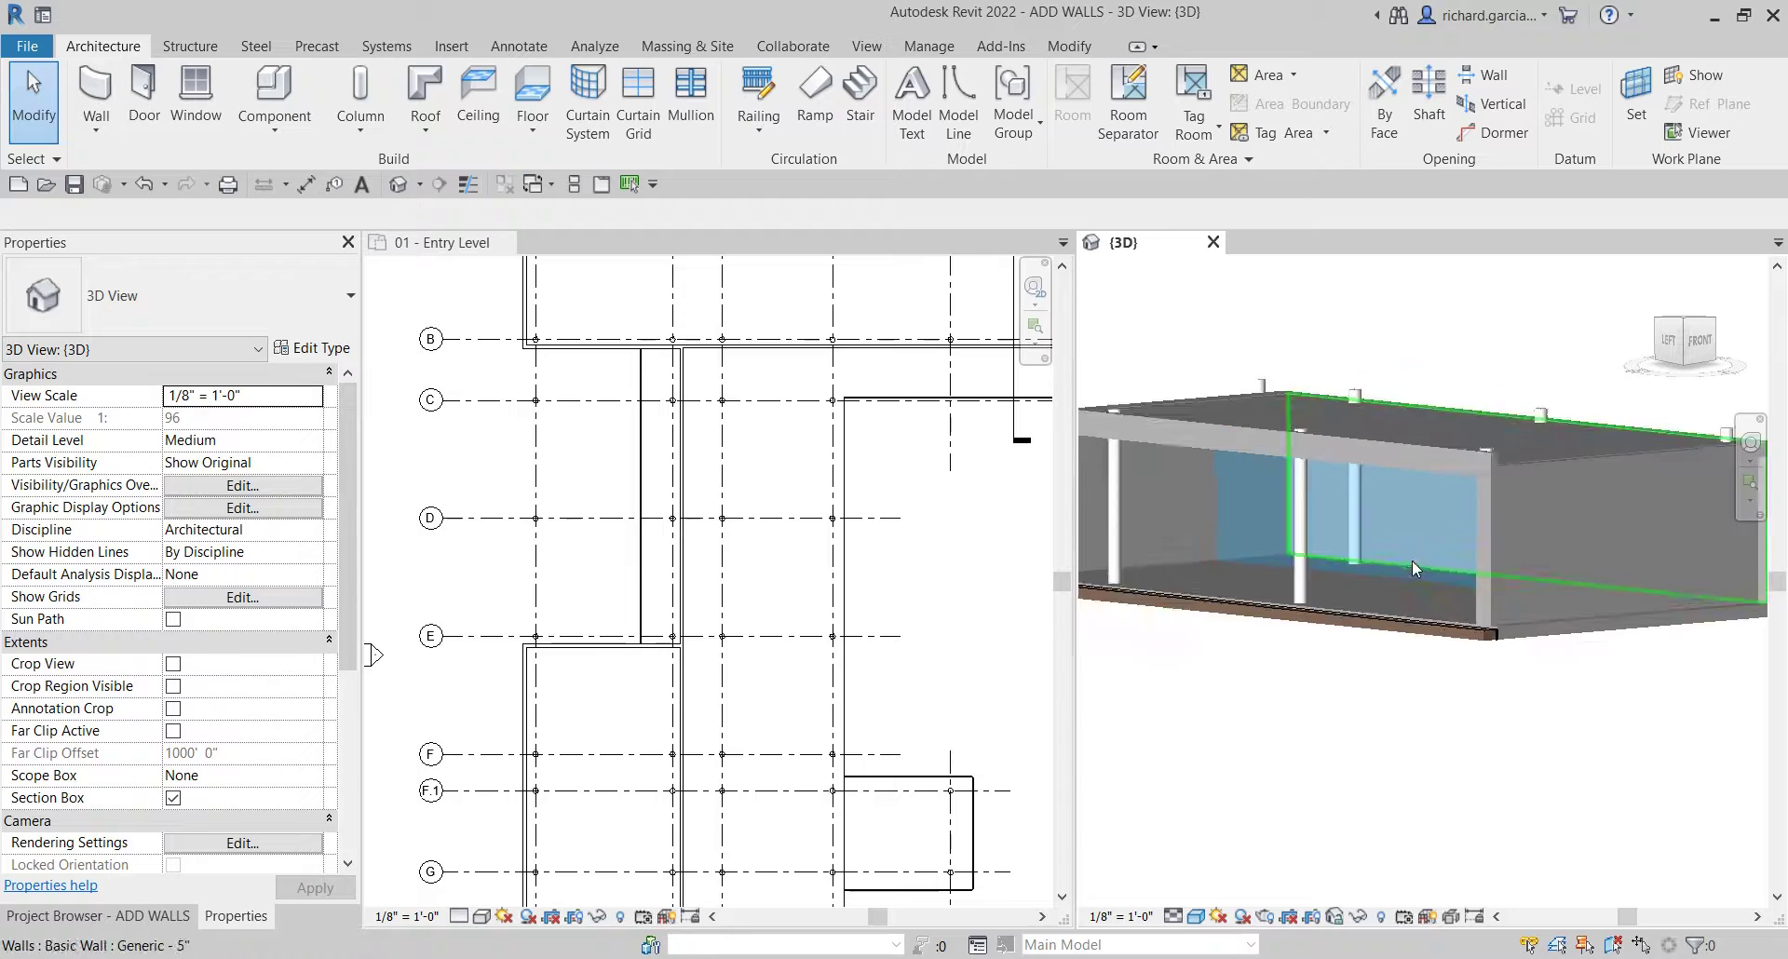
{"action": "middle_click_drag", "start_coordinate": [1424, 626], "coordinate": [1429, 782], "text": "shift"}
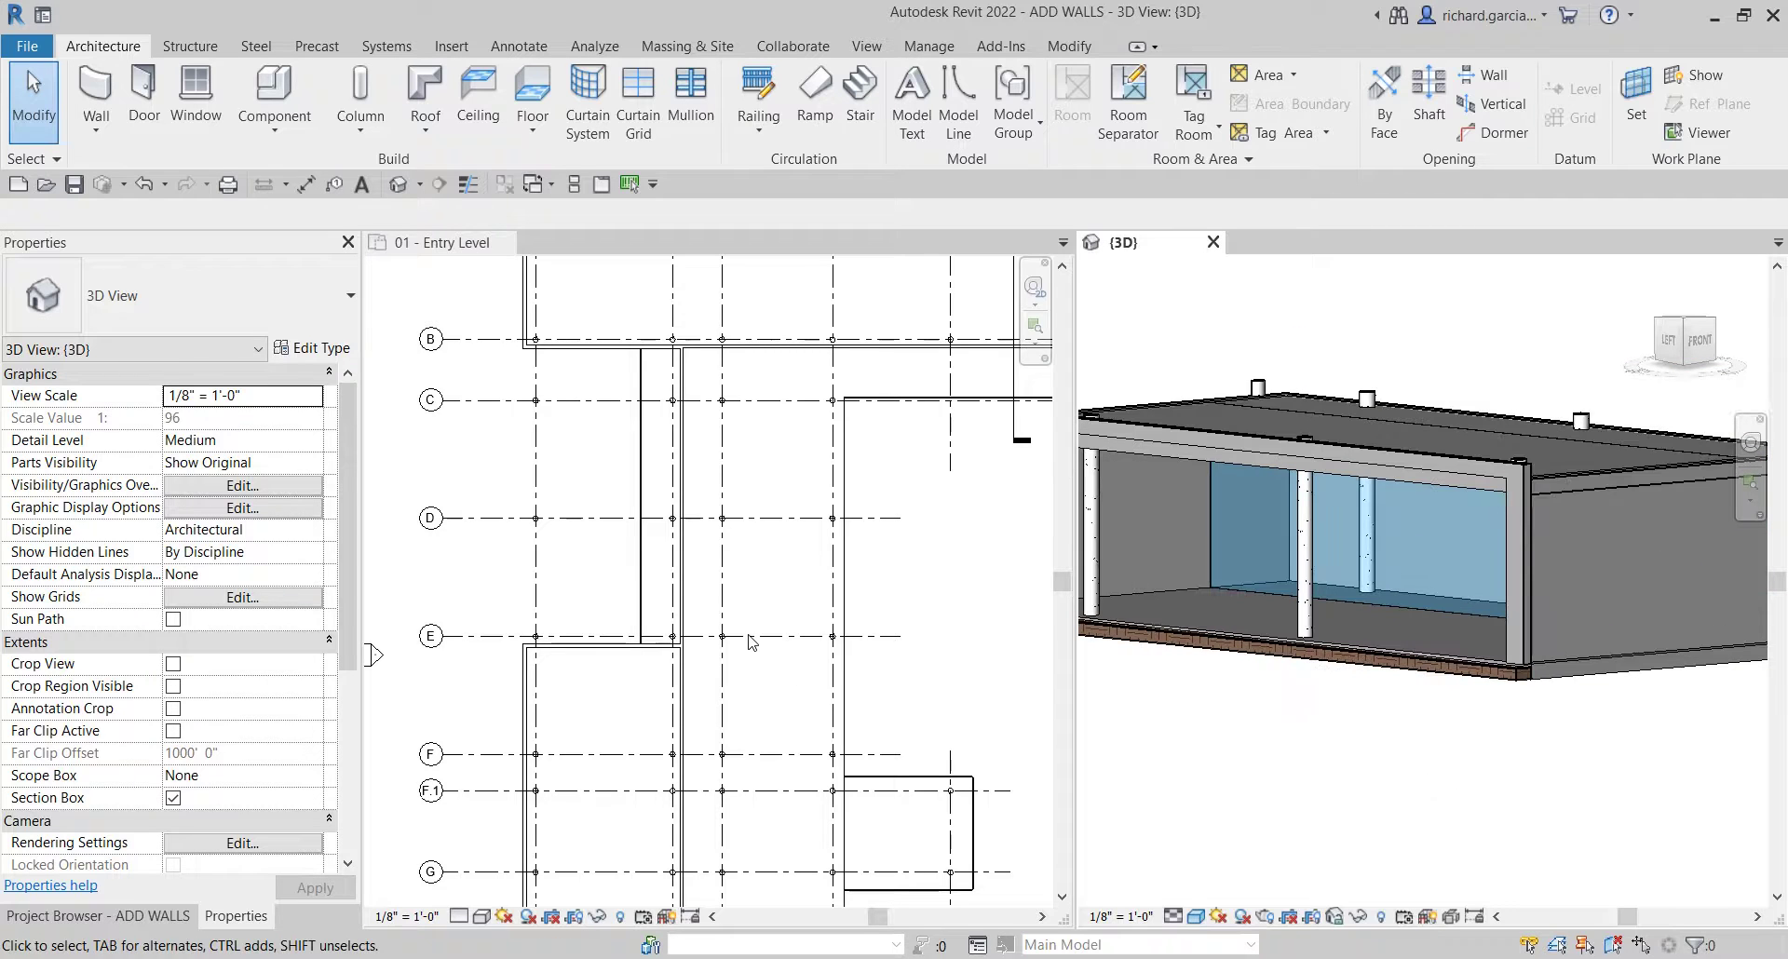
{"action": "middle_click_drag", "start_coordinate": [787, 589], "coordinate": [753, 672]}
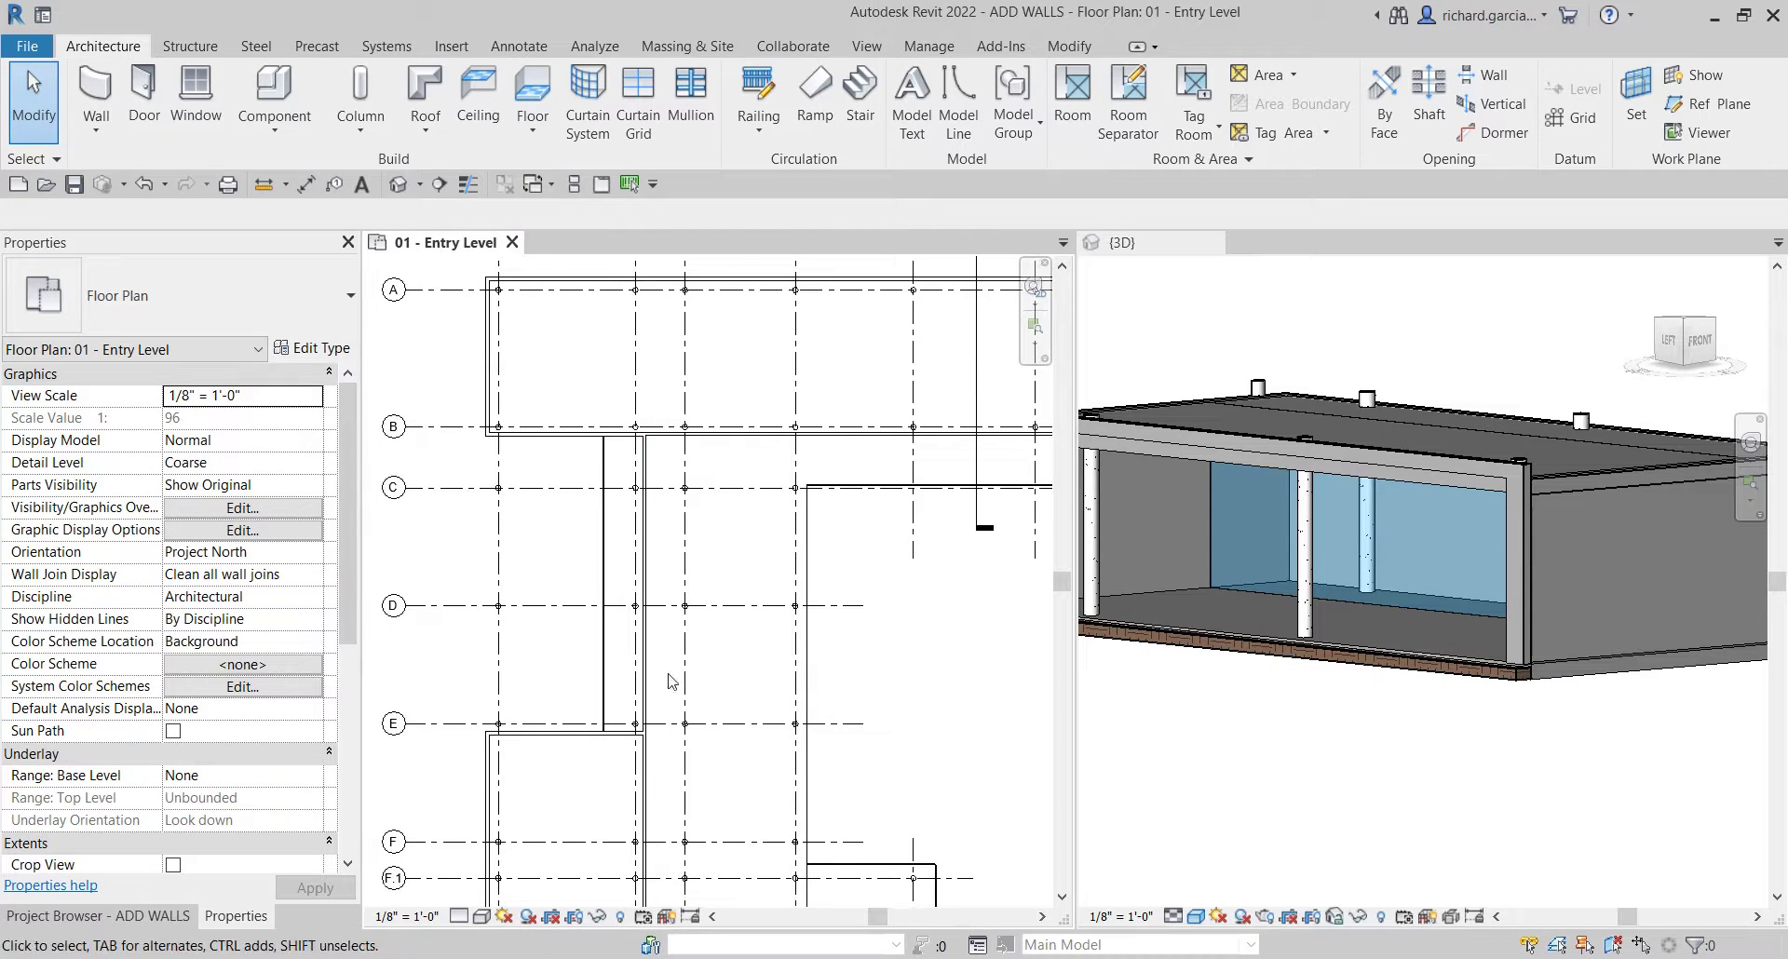